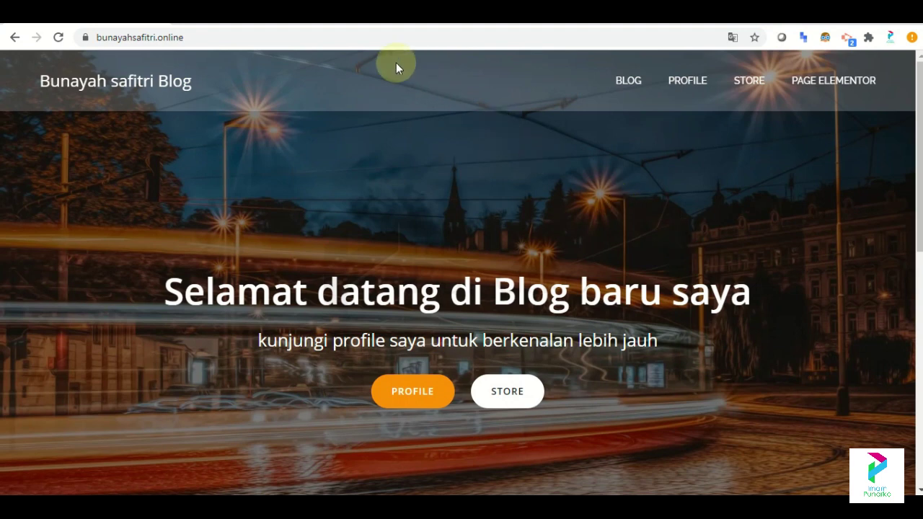
Append /wp-admin to the site address to load the WordPress login page.
{"action": "left_click", "coordinate": [215, 37]}
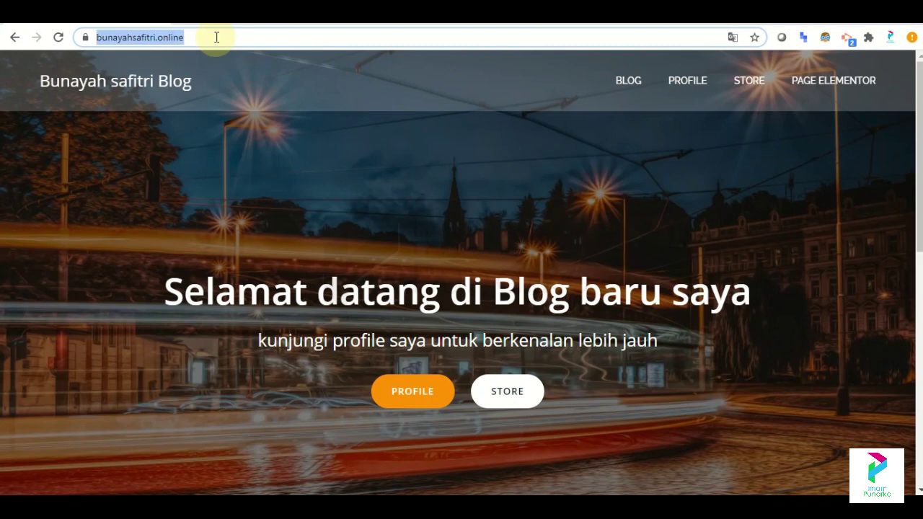
{"action": "left_click", "coordinate": [217, 37]}
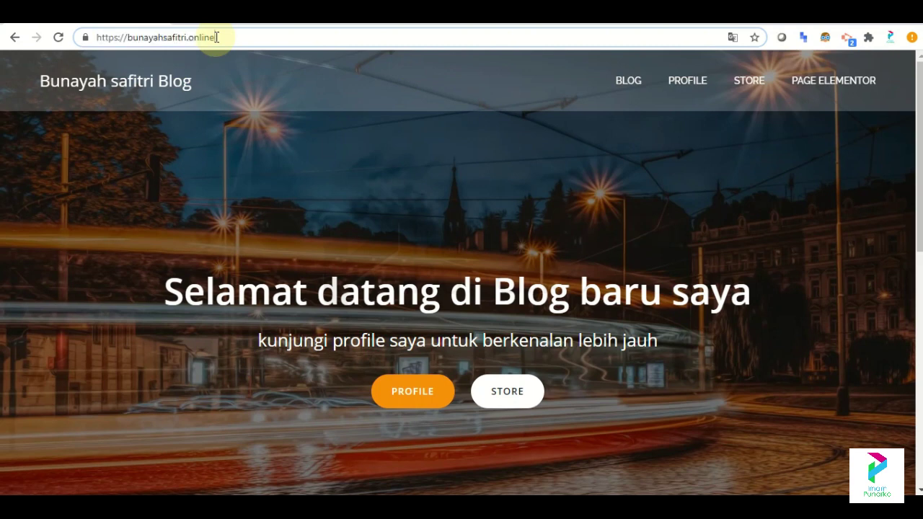
{"action": "type", "text": "/"}
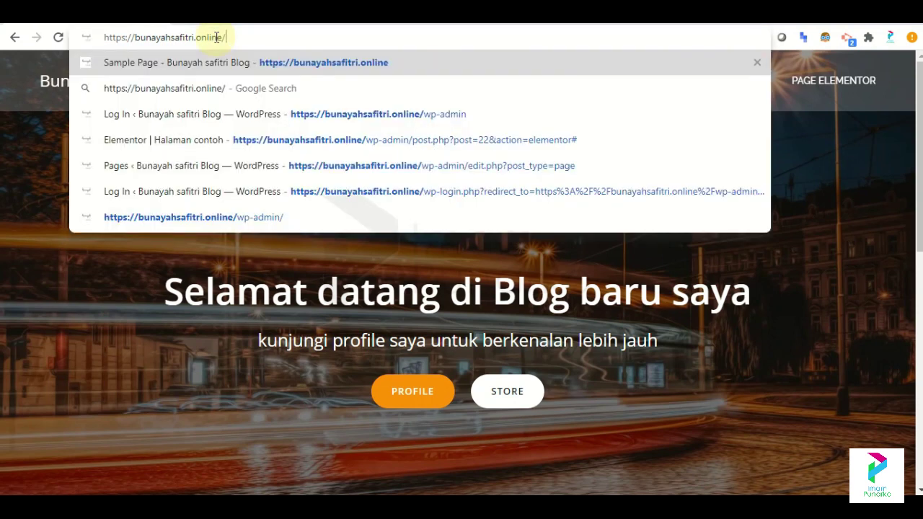
{"action": "type", "text": "admi"}
{"action": "key", "text": "BackSpace"}
{"action": "key", "text": "BackSpace"}
{"action": "key", "text": "BackSpace"}
{"action": "key", "text": "BackSpace"}
{"action": "type", "text": "wp-"}
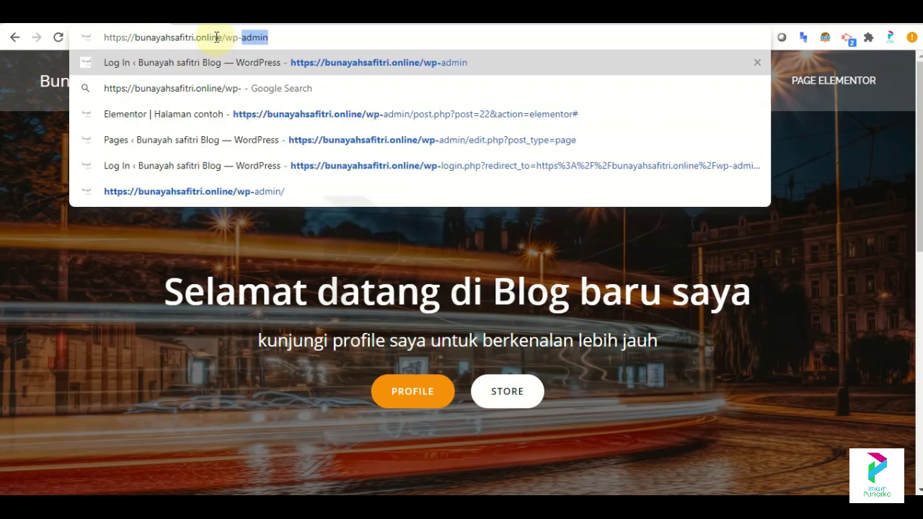
{"action": "type", "text": "admin"}
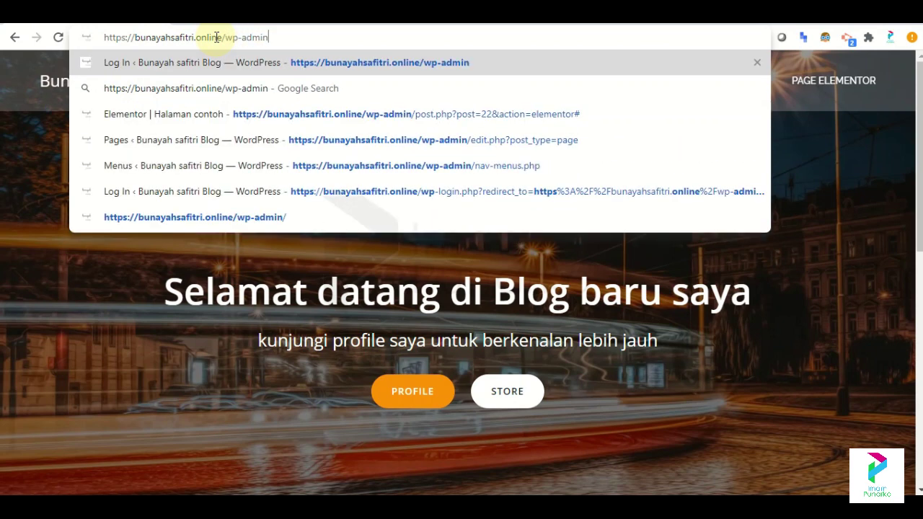
{"action": "key", "text": "Return"}
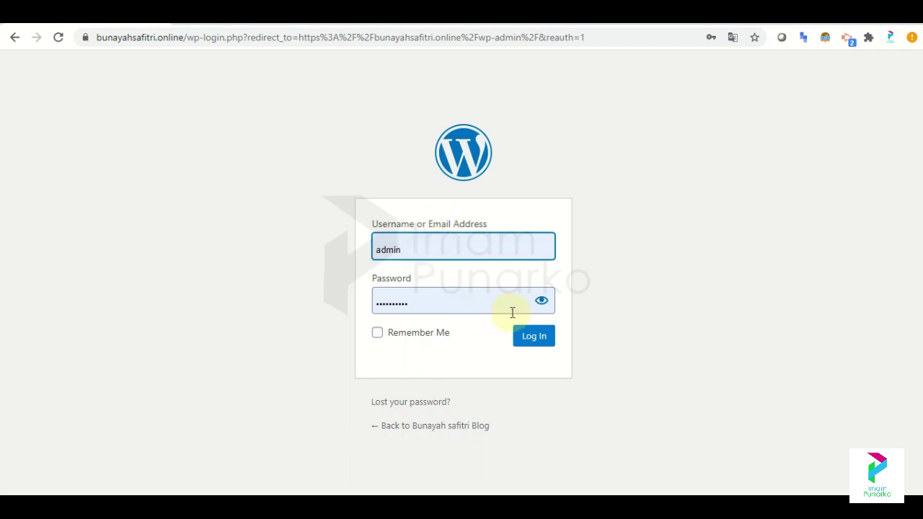
Log in with the autofilled credentials and view the Welcome to WordPress dashboard.
{"action": "left_click", "coordinate": [524, 340]}
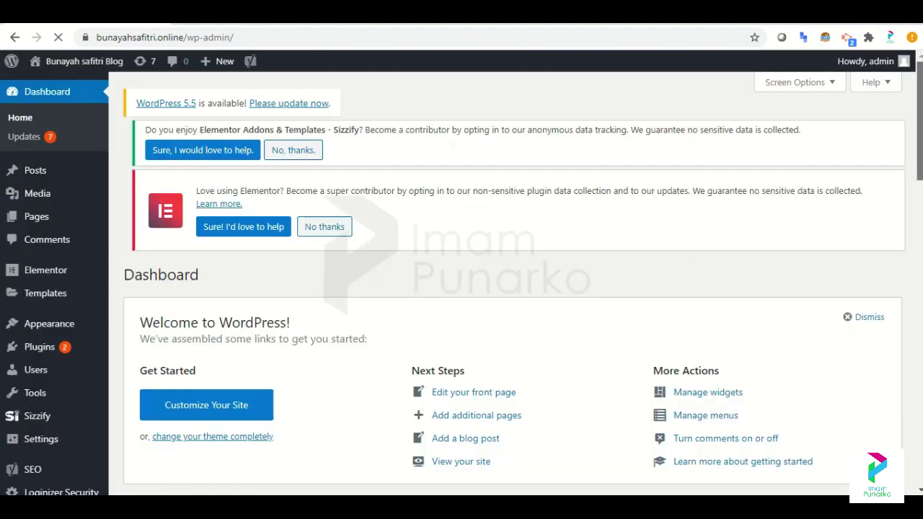
{"action": "scroll", "coordinate": [919, 174], "scroll_direction": "down", "scroll_amount": 2}
{"action": "scroll", "coordinate": [472, 162], "scroll_direction": "up", "scroll_amount": 3}
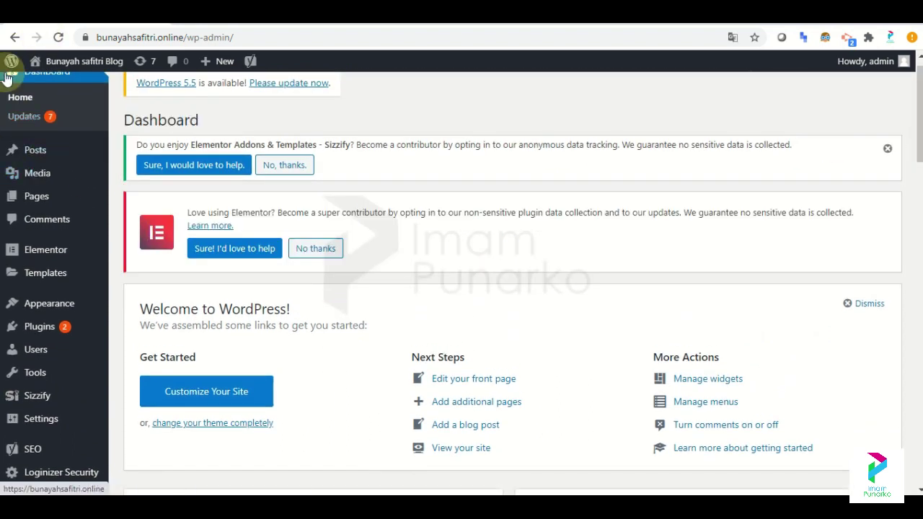
Open Dashboard > Updates and review the WordPress 5.5, Loginizer, Yoast SEO and theme updates.
{"action": "left_click", "coordinate": [35, 119]}
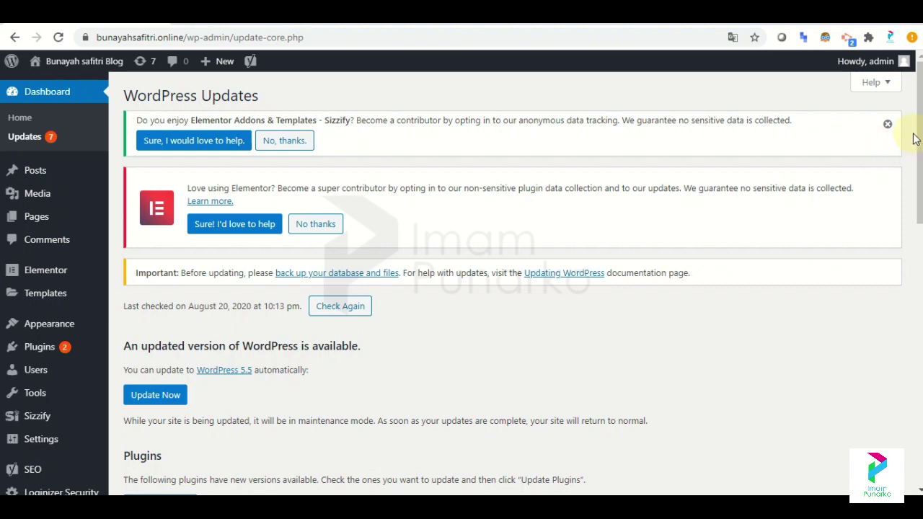
{"action": "left_click_drag", "start_coordinate": [920, 141], "coordinate": [920, 211]}
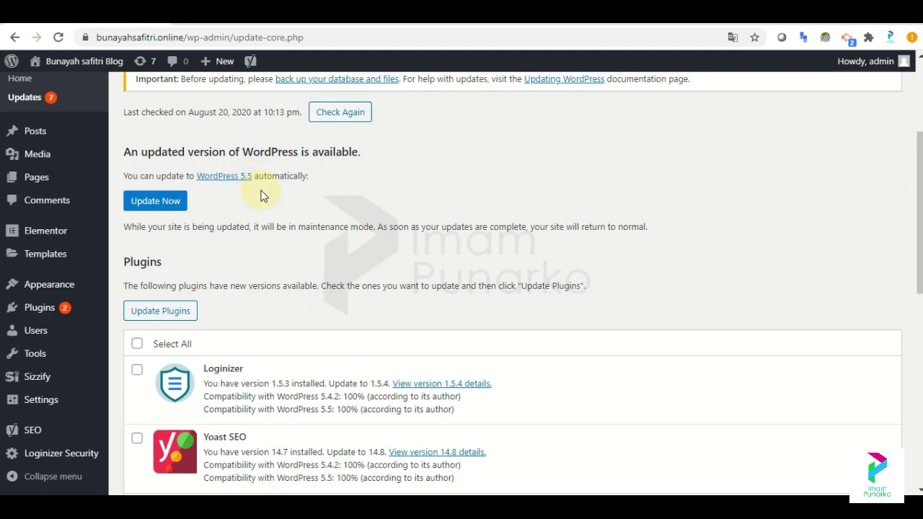
{"action": "left_click_drag", "start_coordinate": [921, 216], "coordinate": [902, 298]}
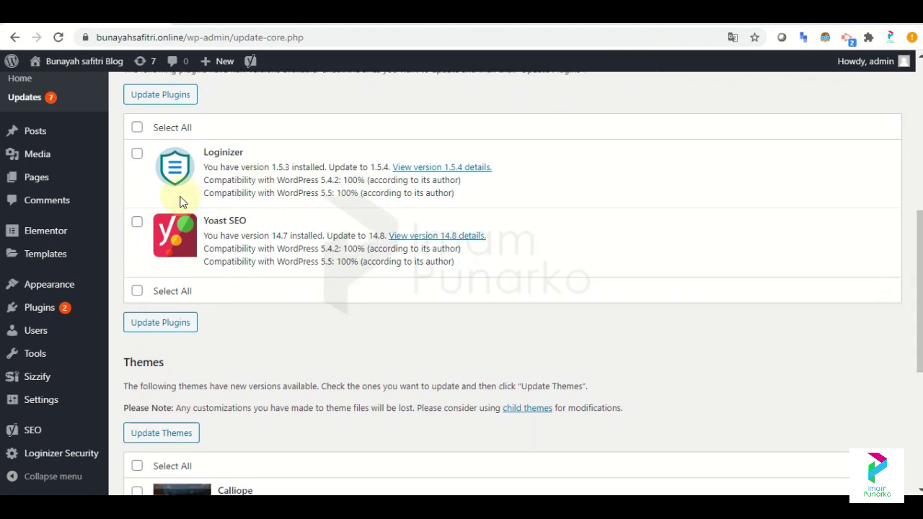
{"action": "left_click_drag", "start_coordinate": [920, 288], "coordinate": [920, 357]}
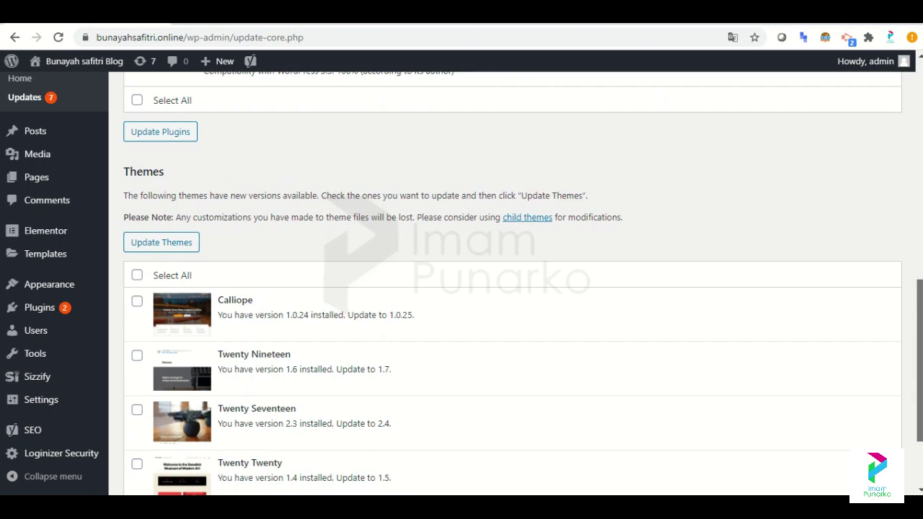
{"action": "scroll", "coordinate": [505, 289], "scroll_direction": "up", "scroll_amount": 1}
{"action": "scroll", "coordinate": [505, 289], "scroll_direction": "up", "scroll_amount": 4}
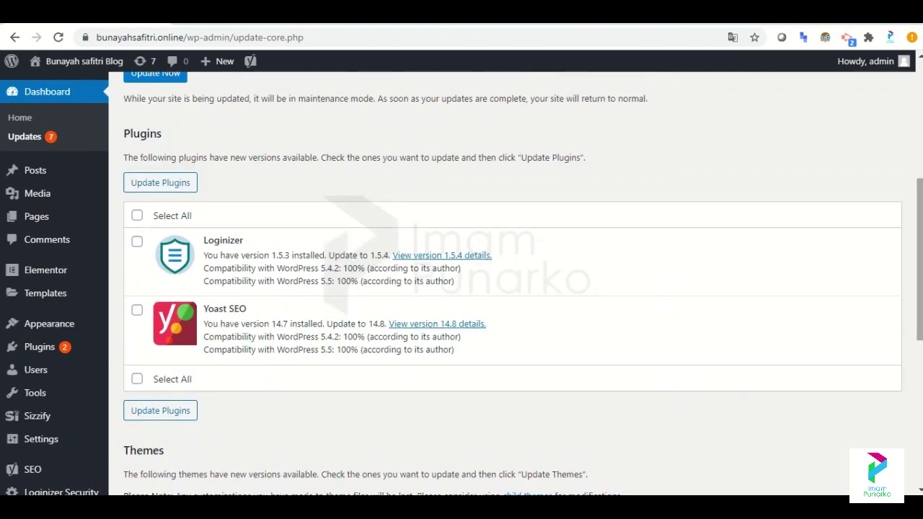
{"action": "left_click_drag", "start_coordinate": [920, 238], "coordinate": [917, 127]}
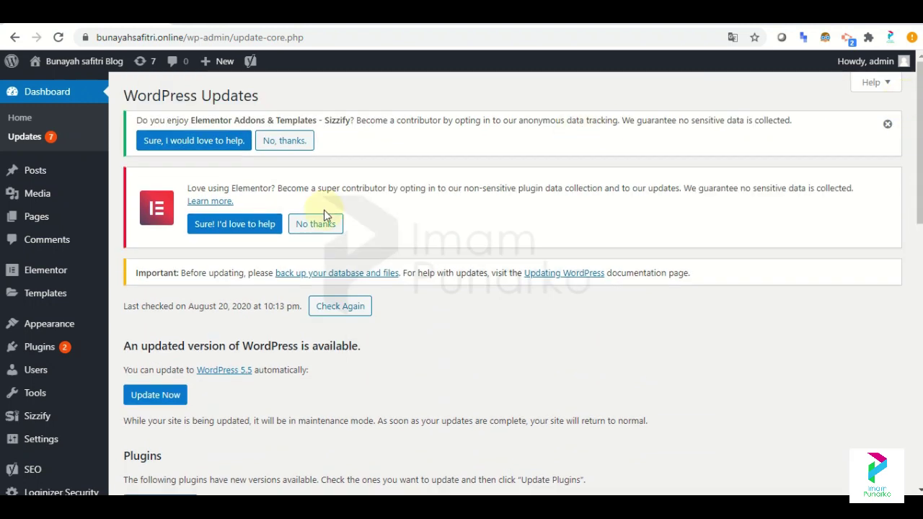
{"action": "mouse_move", "coordinate": [85, 348]}
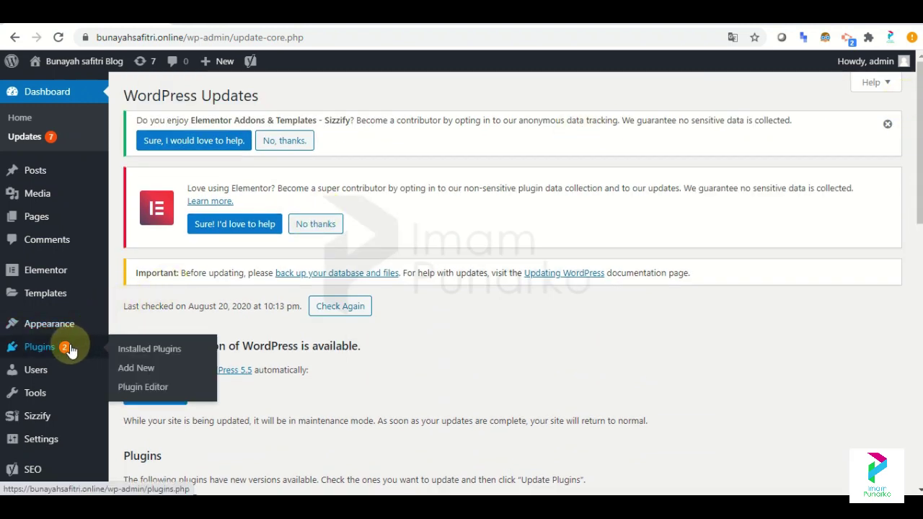
Open Plugins and scroll through the Installed Plugins list of 6 plugins.
{"action": "left_click", "coordinate": [68, 350]}
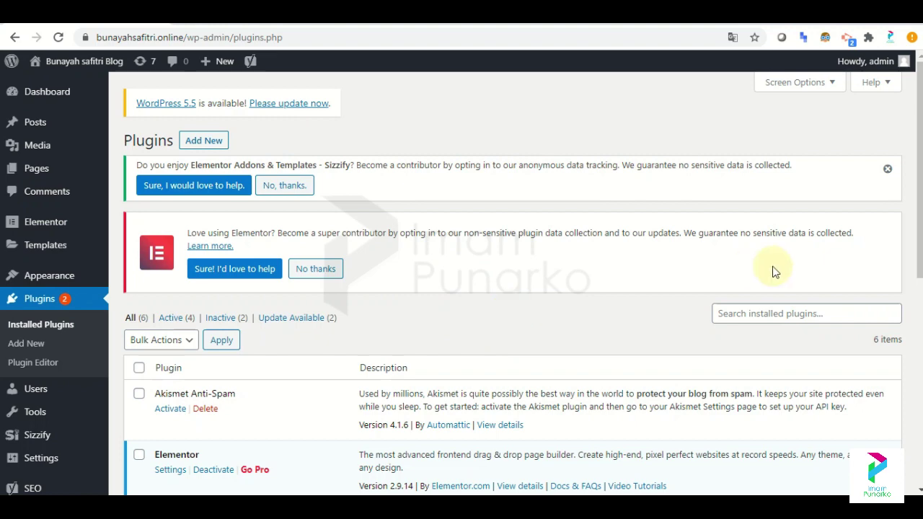
{"action": "scroll", "coordinate": [919, 174], "scroll_direction": "down", "scroll_amount": 3}
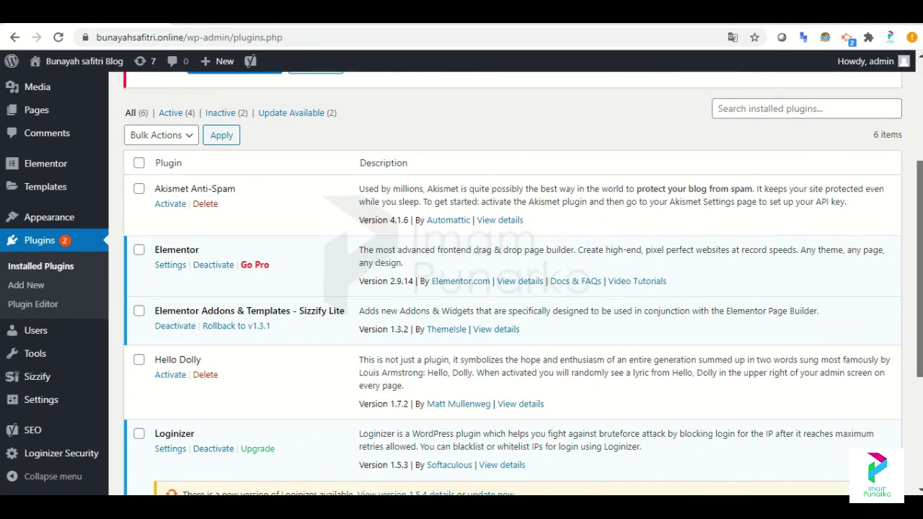
{"action": "scroll", "coordinate": [919, 217], "scroll_direction": "down", "scroll_amount": 1}
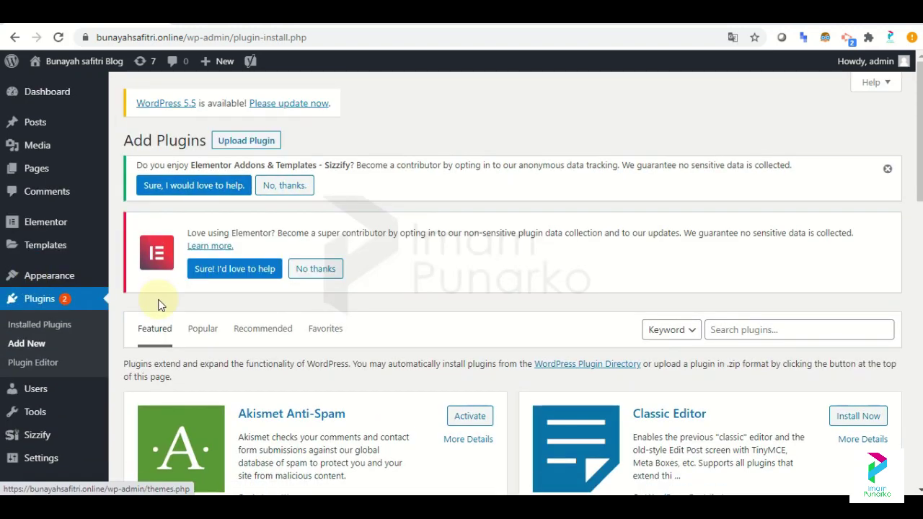
Search the plugin directory for 'woocomm', then install and activate WooCommerce.
{"action": "left_click", "coordinate": [722, 333]}
{"action": "type", "text": "woocommerce"}
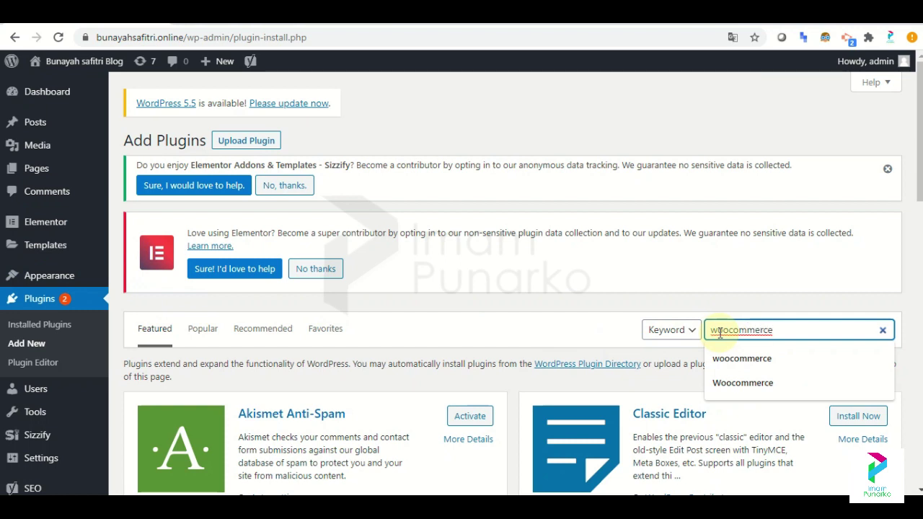
{"action": "key", "text": "Return"}
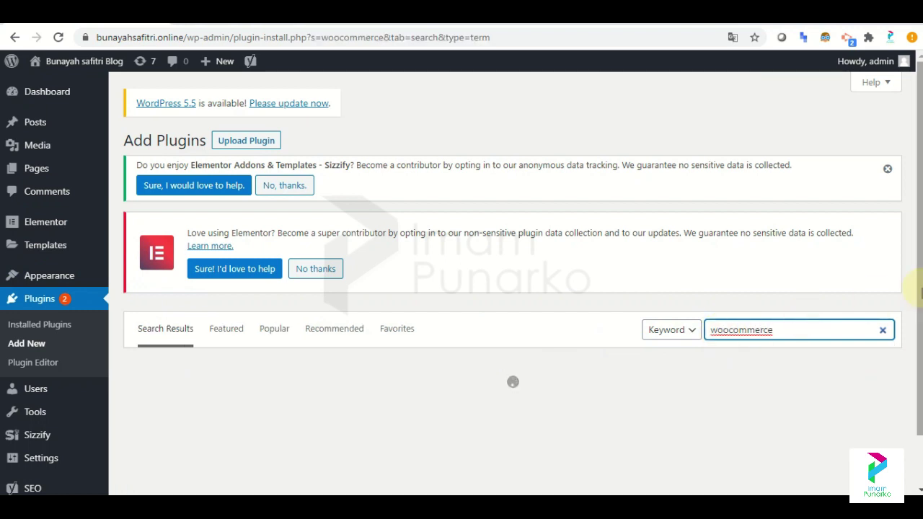
{"action": "scroll", "coordinate": [919, 121], "scroll_direction": "down", "scroll_amount": 3}
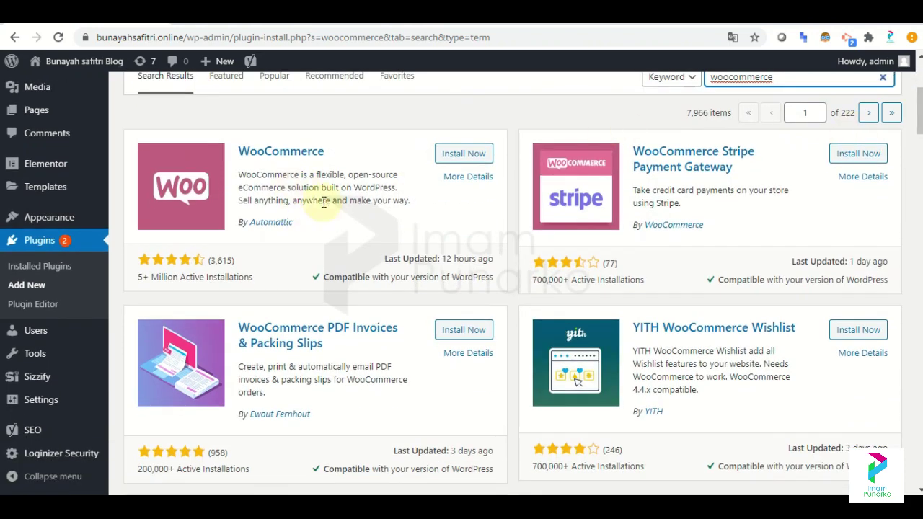
{"action": "left_click", "coordinate": [467, 161]}
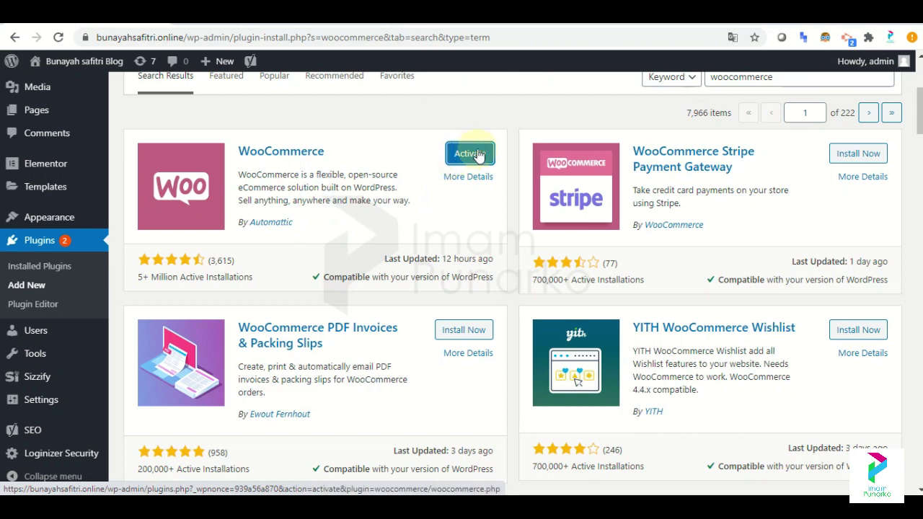
{"action": "left_click", "coordinate": [478, 155]}
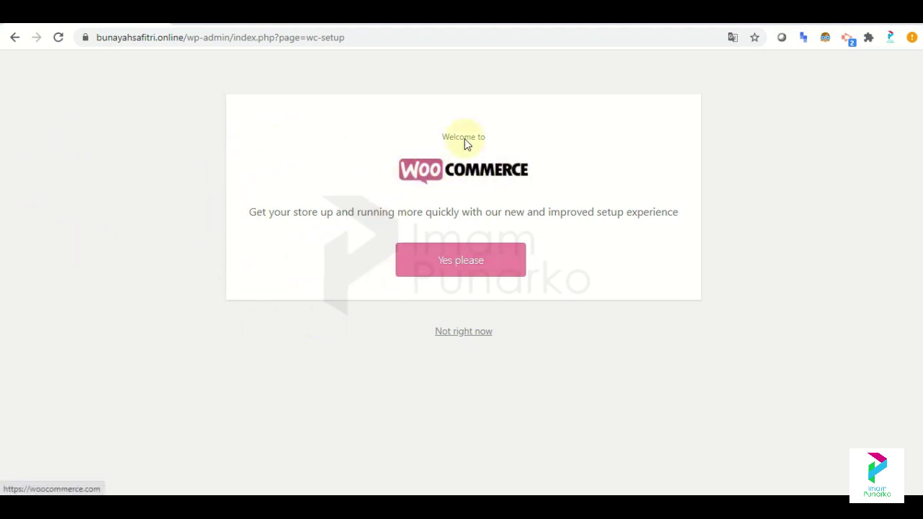
Accept the guided WooCommerce store setup with Yes please.
{"action": "left_click", "coordinate": [445, 271]}
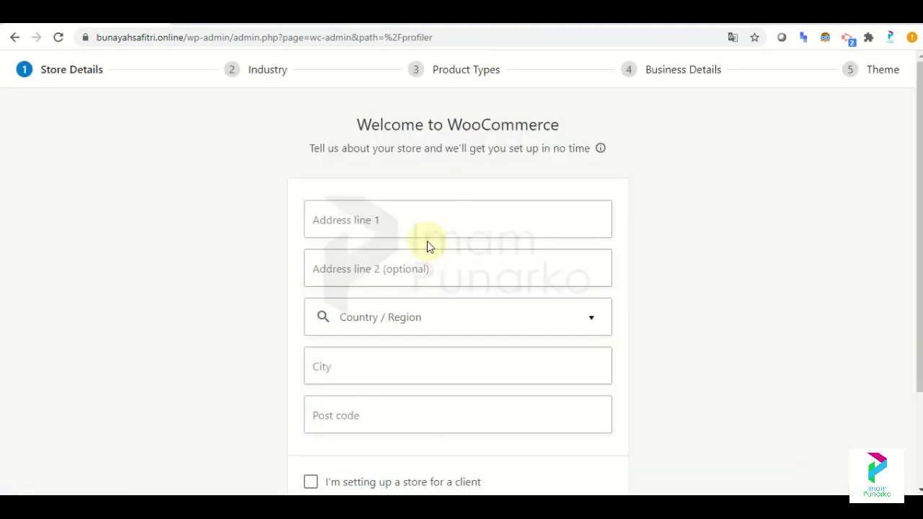
Fill the store's address lines from the saved address suggestion.
{"action": "left_click", "coordinate": [414, 223]}
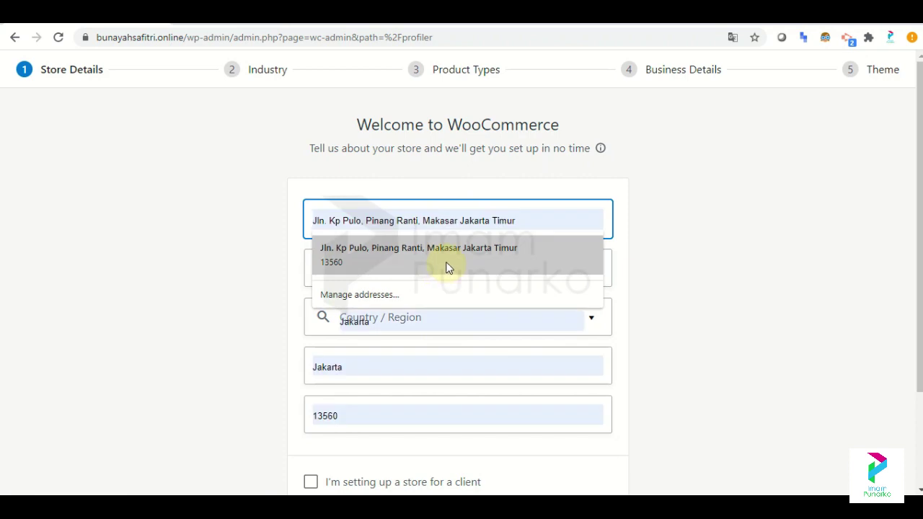
{"action": "left_click", "coordinate": [770, 249]}
{"action": "left_click", "coordinate": [461, 211]}
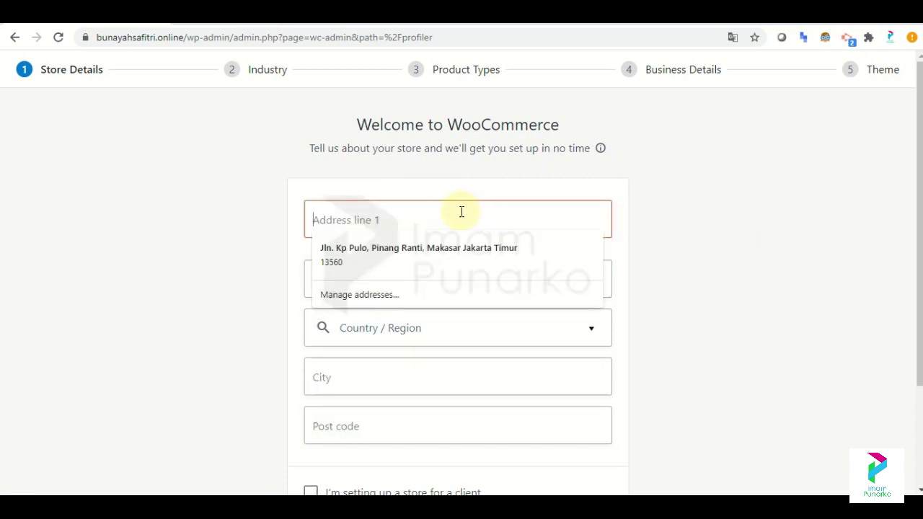
{"action": "left_click", "coordinate": [434, 247]}
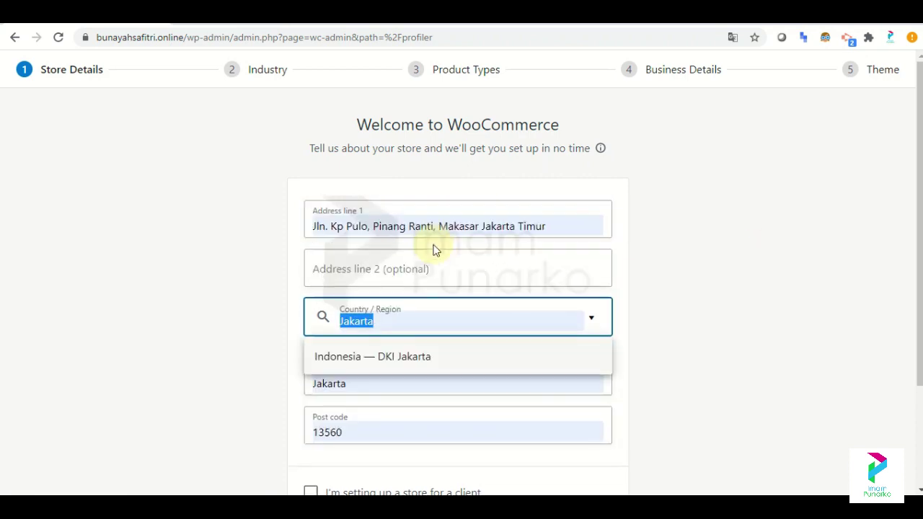
{"action": "left_click", "coordinate": [501, 274]}
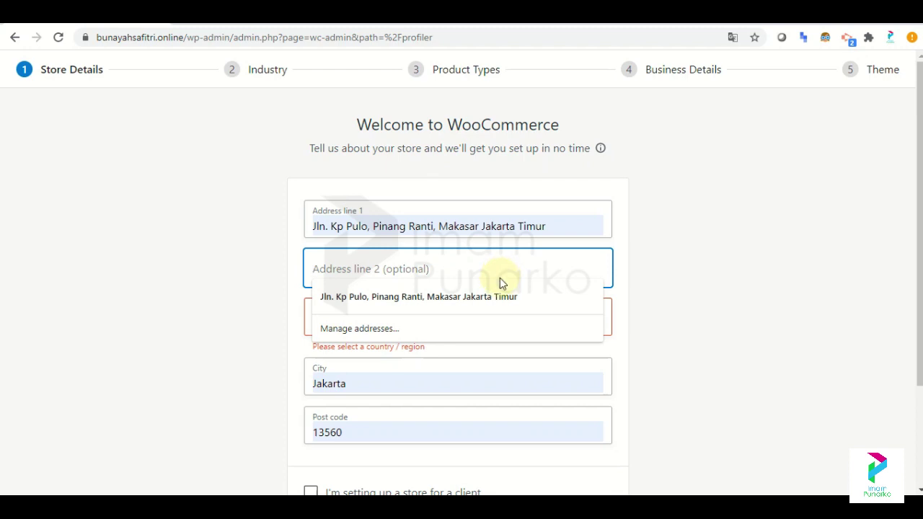
Set the country/region to Indonesia — DKI Jakarta by searching 'jakarta'.
{"action": "left_click", "coordinate": [495, 302]}
{"action": "left_click", "coordinate": [663, 297]}
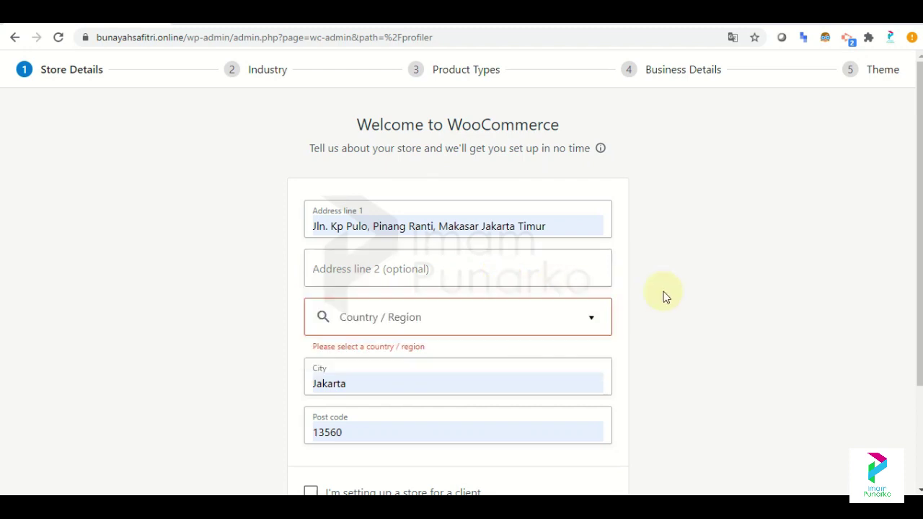
{"action": "left_click", "coordinate": [532, 328]}
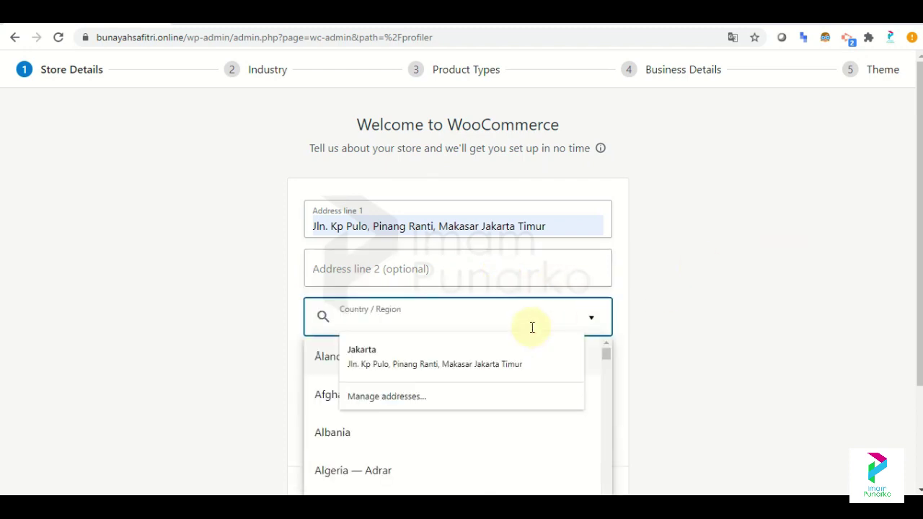
{"action": "left_click", "coordinate": [492, 342]}
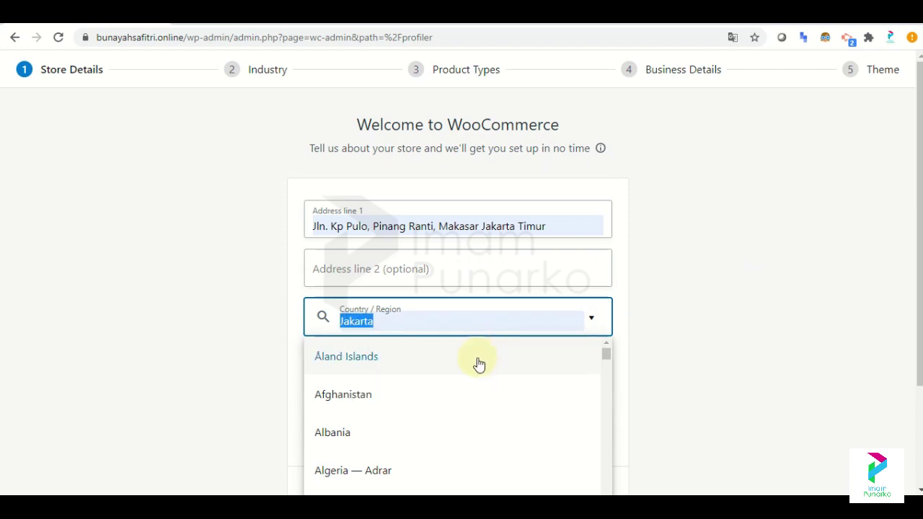
{"action": "type", "text": "jakar"}
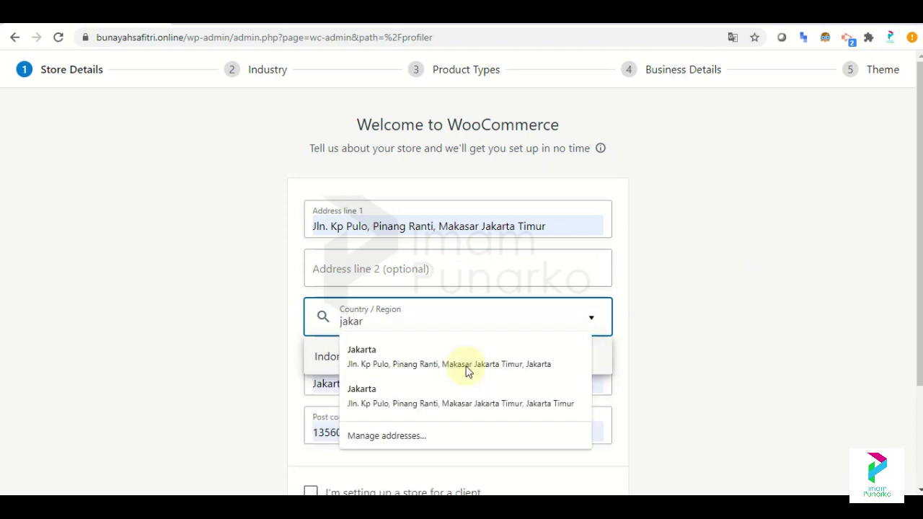
{"action": "type", "text": "ta"}
{"action": "key", "text": "Return"}
{"action": "left_click", "coordinate": [668, 322]}
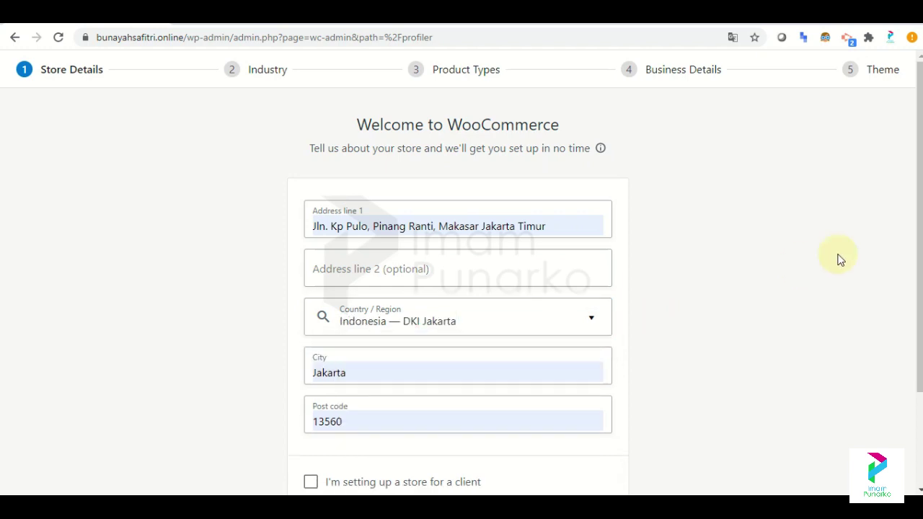
Submit the store details, declining usage tracking in the Build a better WooCommerce dialog.
{"action": "scroll", "coordinate": [685, 310], "scroll_direction": "down", "scroll_amount": 2}
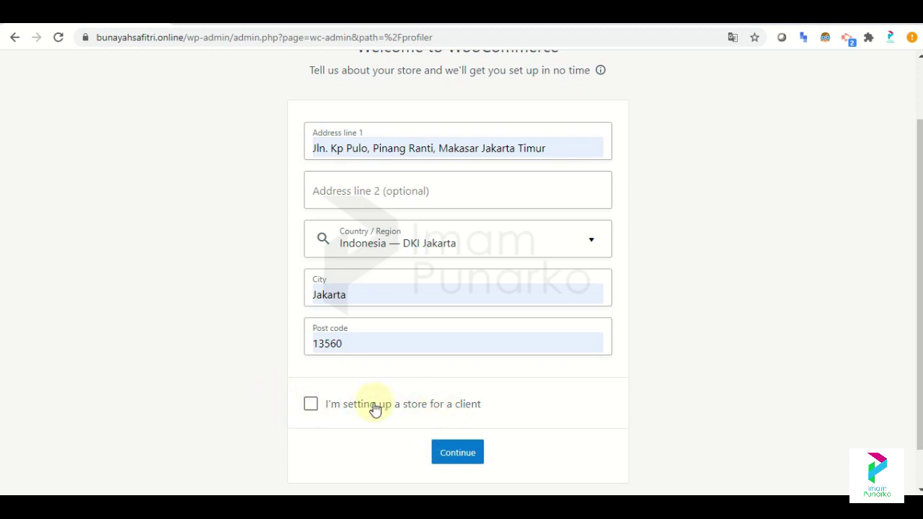
{"action": "left_click", "coordinate": [456, 452]}
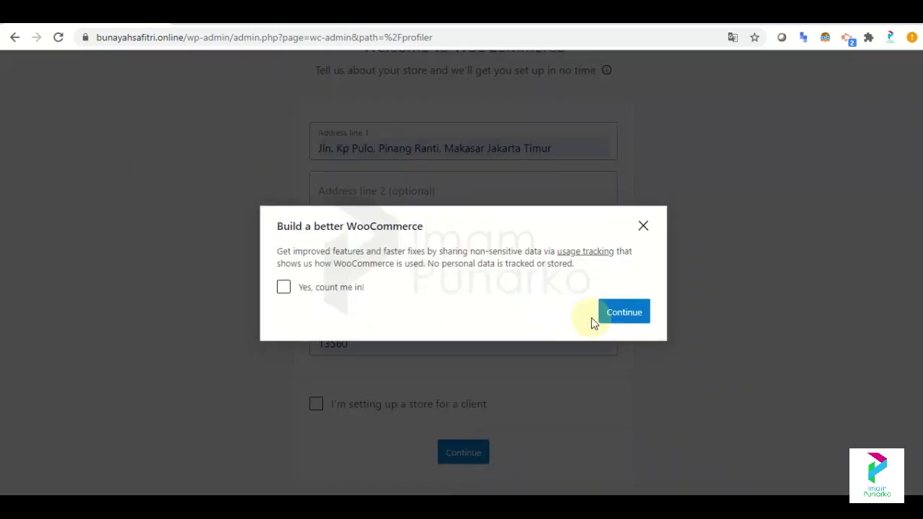
{"action": "left_click", "coordinate": [624, 319]}
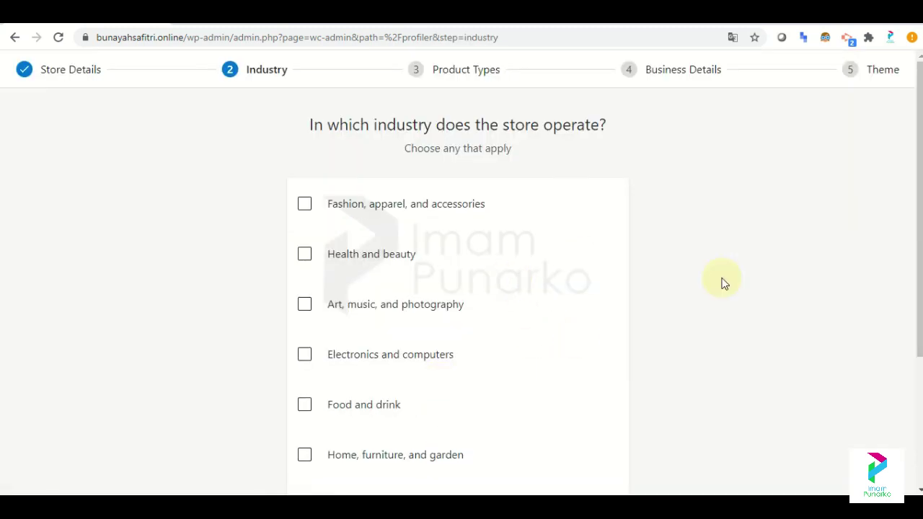
Tick Fashion, apparel, and accessories and Electronics and computers as industries, then continue.
{"action": "scroll", "coordinate": [724, 283], "scroll_direction": "down", "scroll_amount": 1}
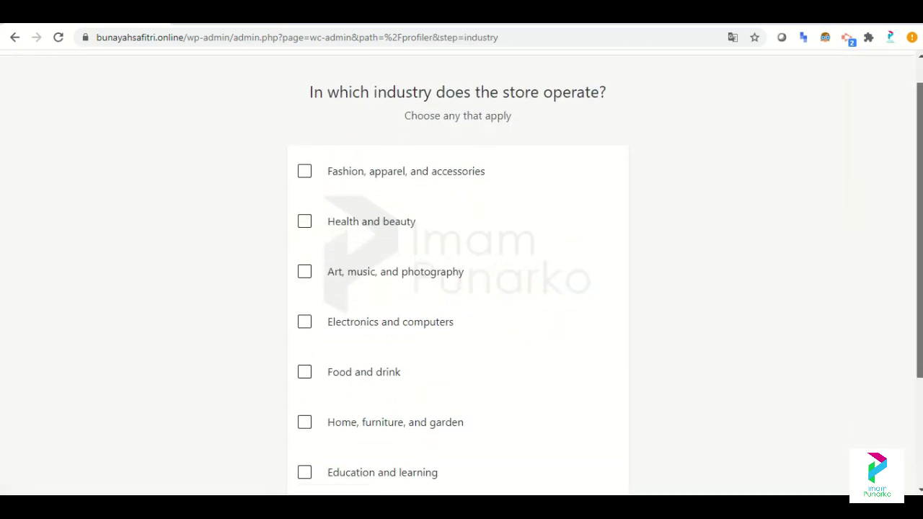
{"action": "scroll", "coordinate": [461, 289], "scroll_direction": "down", "scroll_amount": 2}
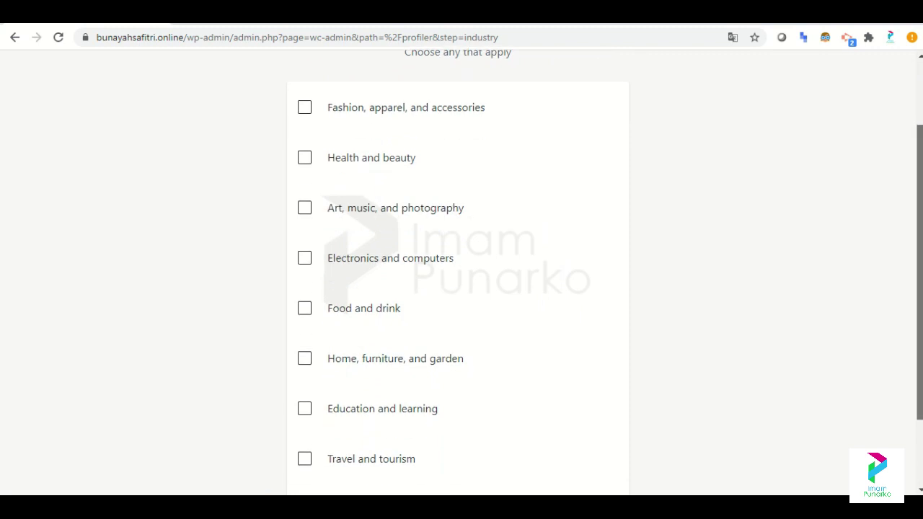
{"action": "scroll", "coordinate": [462, 289], "scroll_direction": "down", "scroll_amount": 2}
{"action": "scroll", "coordinate": [458, 274], "scroll_direction": "up", "scroll_amount": 2}
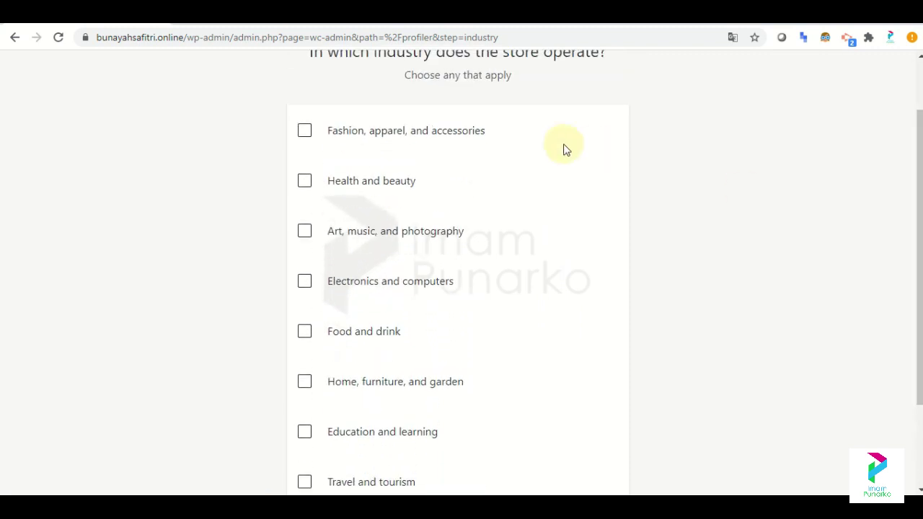
{"action": "left_click", "coordinate": [456, 137]}
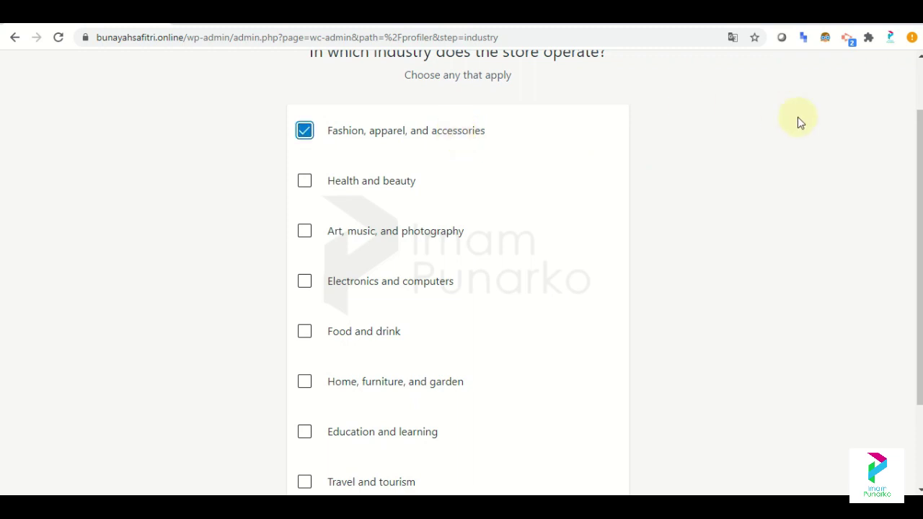
{"action": "scroll", "coordinate": [920, 274], "scroll_direction": "down", "scroll_amount": 2}
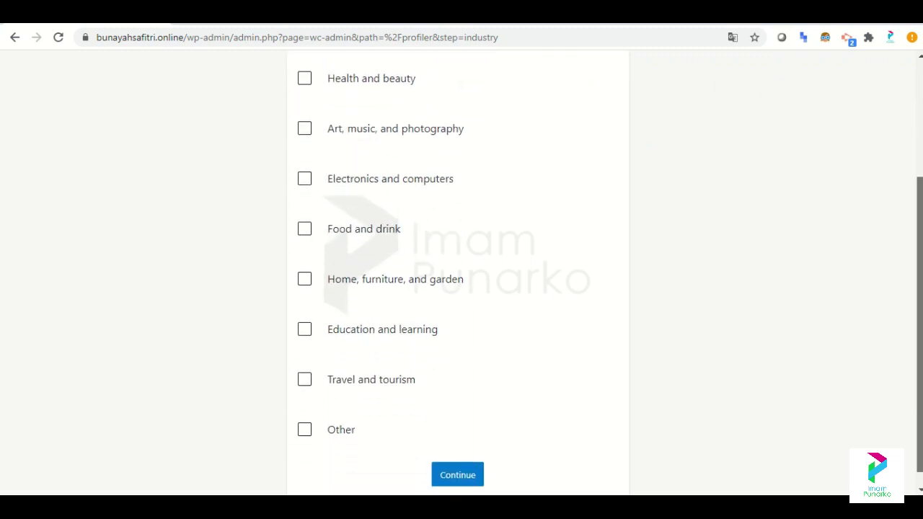
{"action": "scroll", "coordinate": [829, 274], "scroll_direction": "down", "scroll_amount": 1}
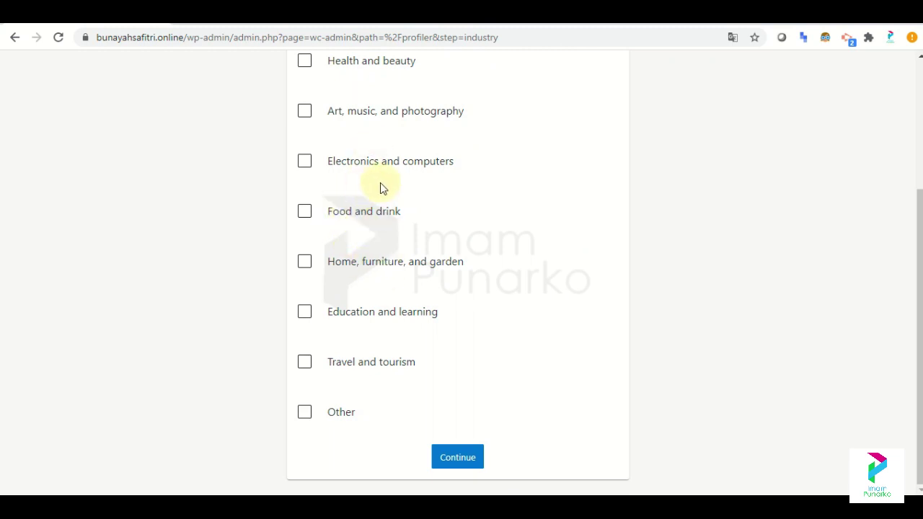
{"action": "left_click", "coordinate": [390, 164]}
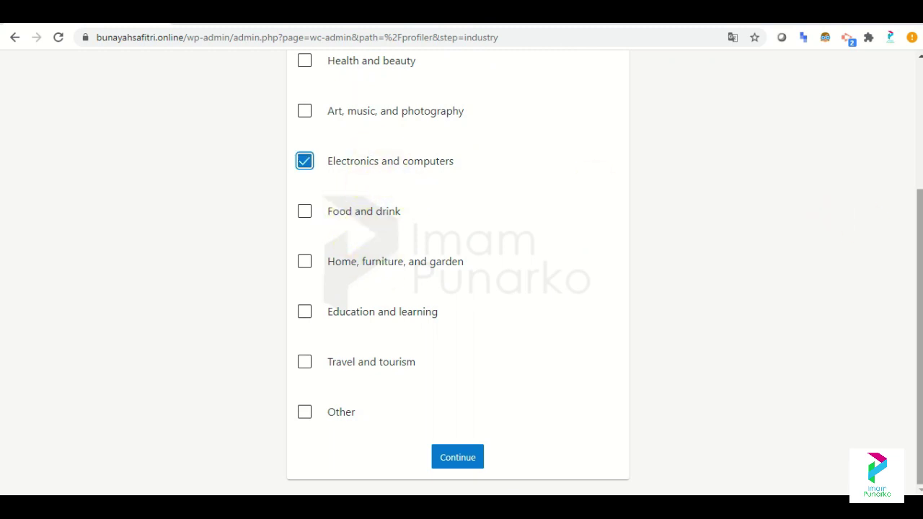
{"action": "scroll", "coordinate": [903, 144], "scroll_direction": "up", "scroll_amount": 3}
{"action": "scroll", "coordinate": [913, 243], "scroll_direction": "down", "scroll_amount": 3}
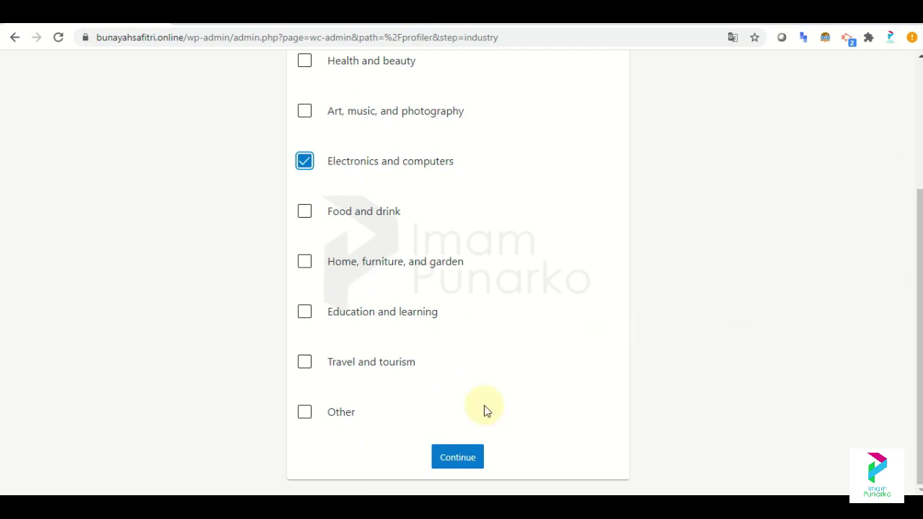
{"action": "left_click", "coordinate": [466, 457]}
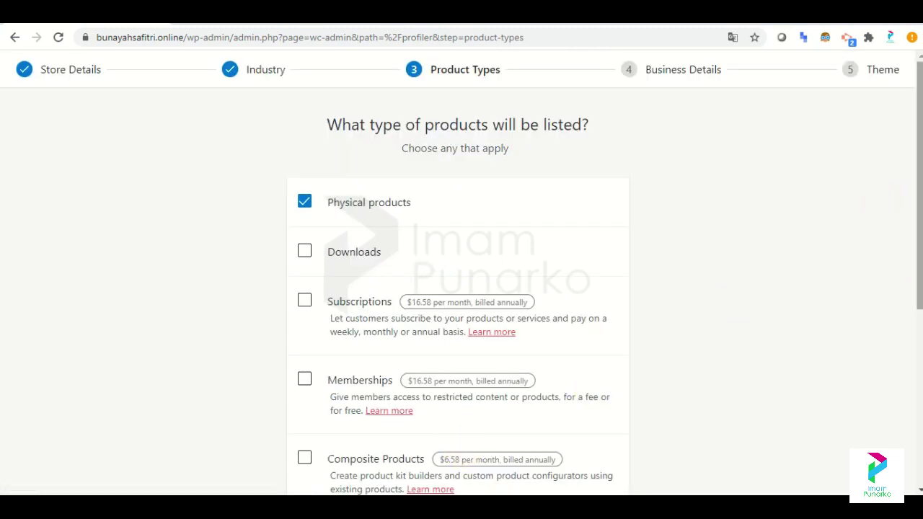
Check the product type options, leaving only Physical products selected.
{"action": "scroll", "coordinate": [462, 274], "scroll_direction": "down", "scroll_amount": 3}
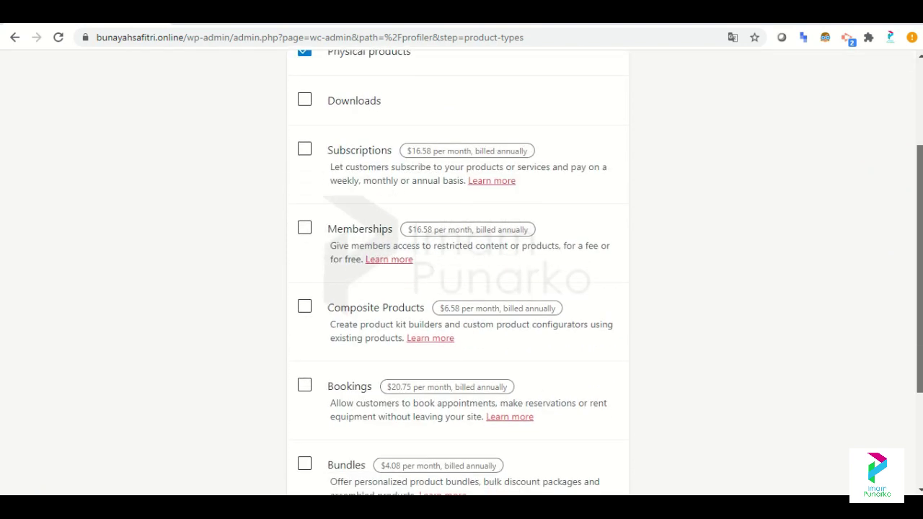
{"action": "scroll", "coordinate": [462, 274], "scroll_direction": "down", "scroll_amount": 2}
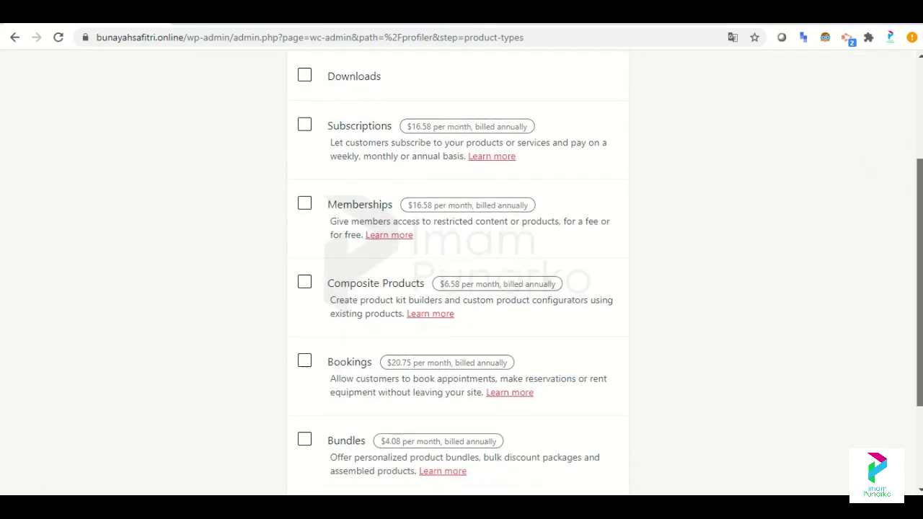
{"action": "scroll", "coordinate": [461, 275], "scroll_direction": "down", "scroll_amount": 1}
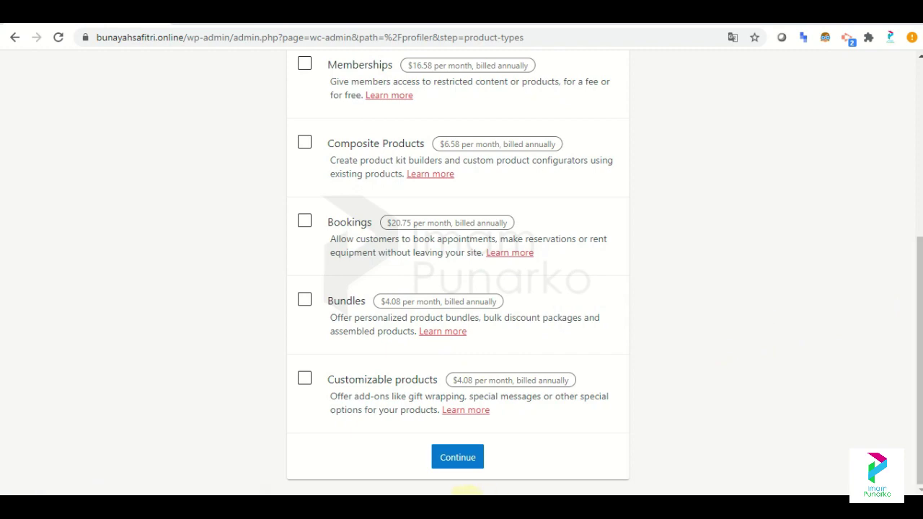
{"action": "left_click", "coordinate": [467, 492]}
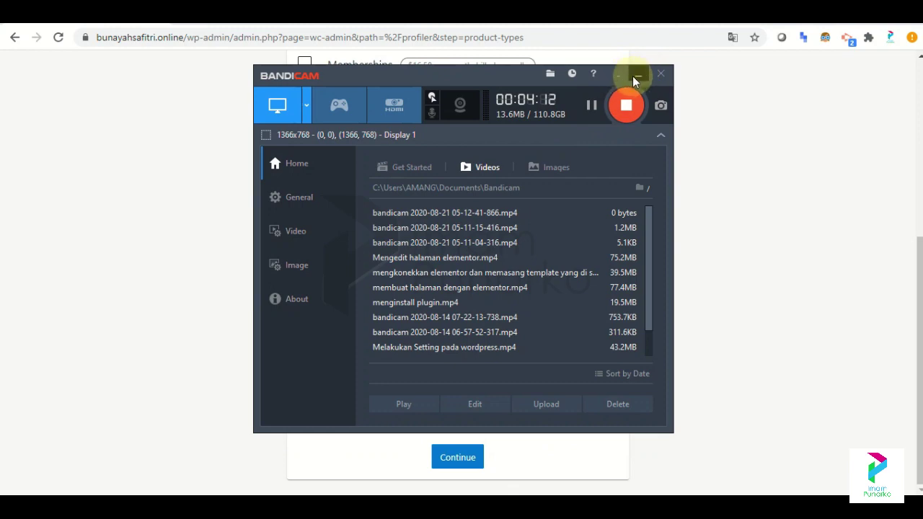
{"action": "left_click", "coordinate": [633, 76]}
{"action": "mouse_move", "coordinate": [919, 289]}
{"action": "left_mouse_down"}
{"action": "mouse_move", "coordinate": [919, 138]}
{"action": "mouse_move", "coordinate": [919, 286]}
{"action": "left_mouse_up"}
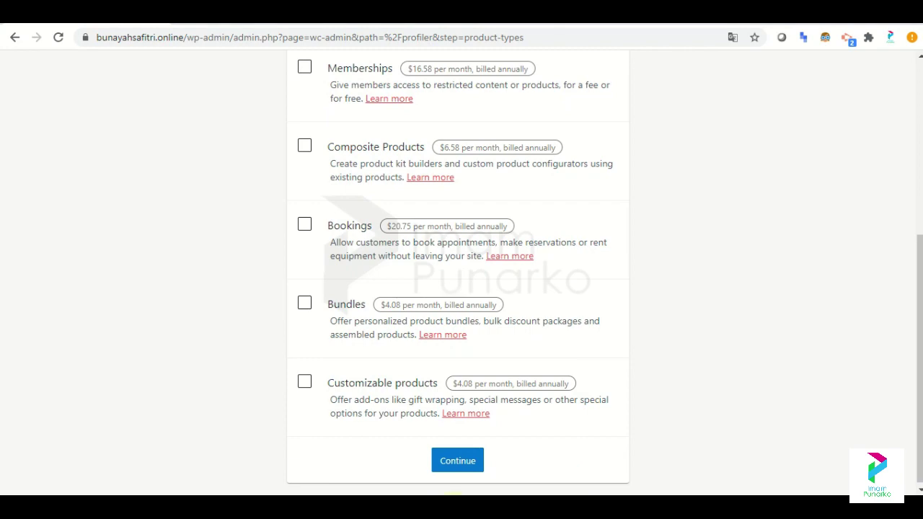
{"action": "left_click", "coordinate": [453, 497]}
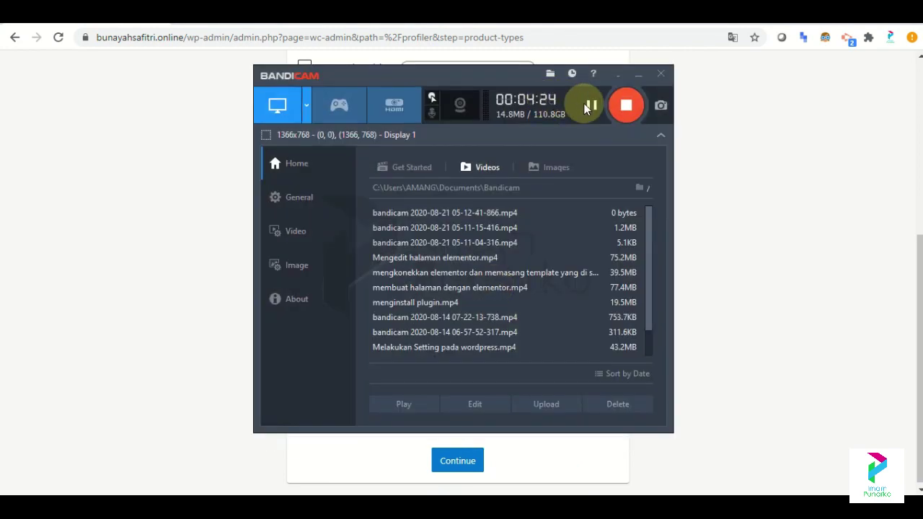
{"action": "left_click", "coordinate": [637, 75]}
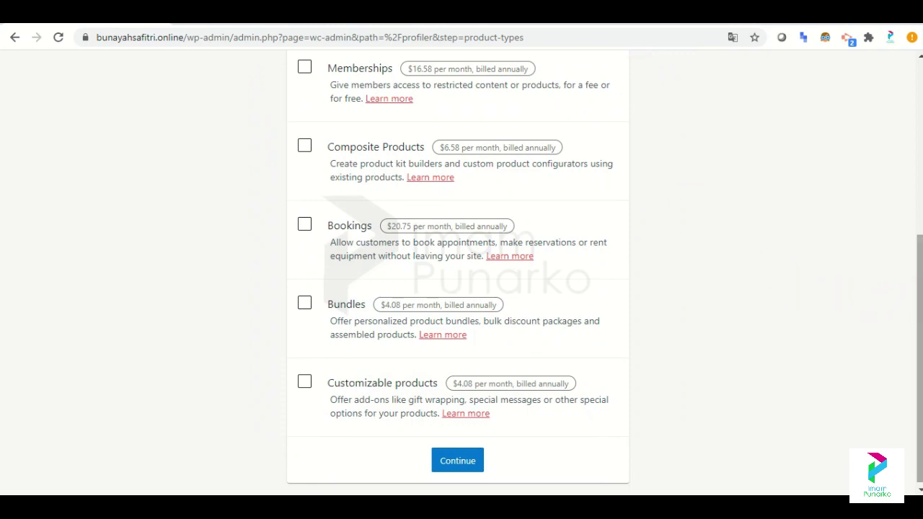
Scroll down the Product Types step and continue to Business Details.
{"action": "scroll", "coordinate": [919, 306], "scroll_direction": "up", "scroll_amount": 5}
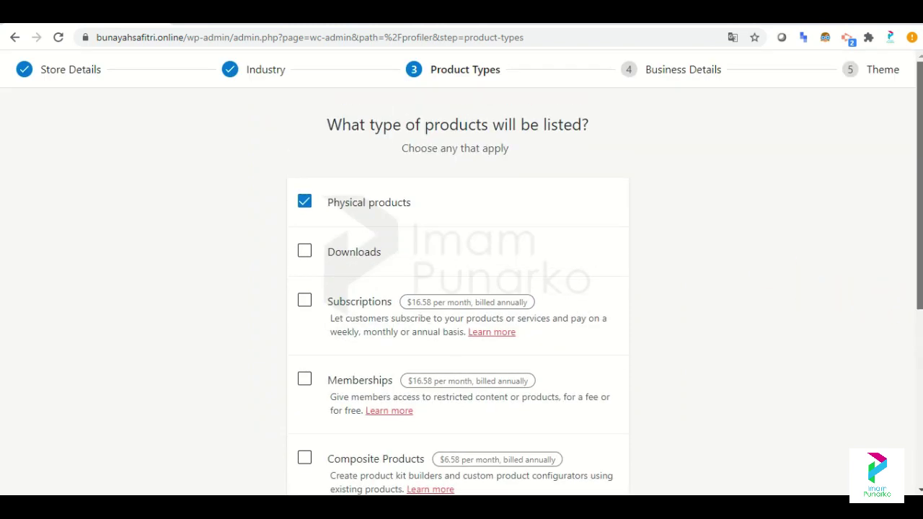
{"action": "scroll", "coordinate": [919, 305], "scroll_direction": "down", "scroll_amount": 1}
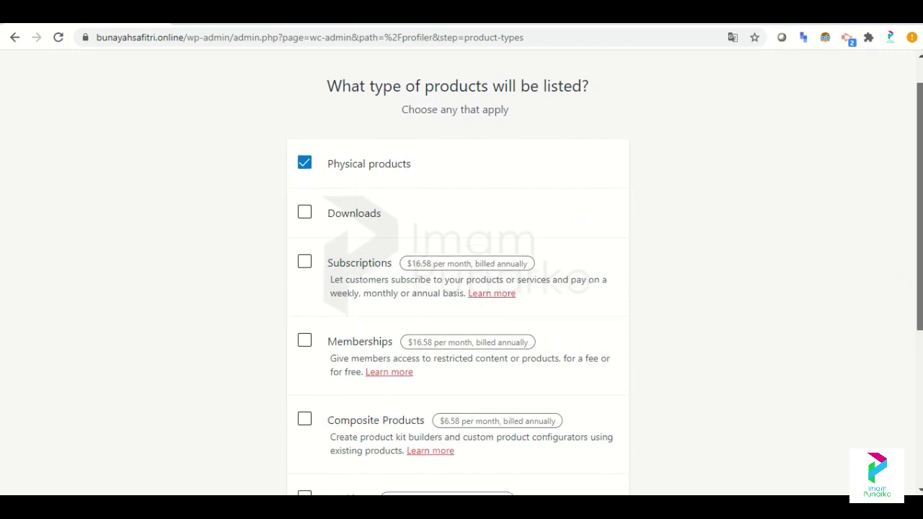
{"action": "scroll", "coordinate": [919, 306], "scroll_direction": "down", "scroll_amount": 2}
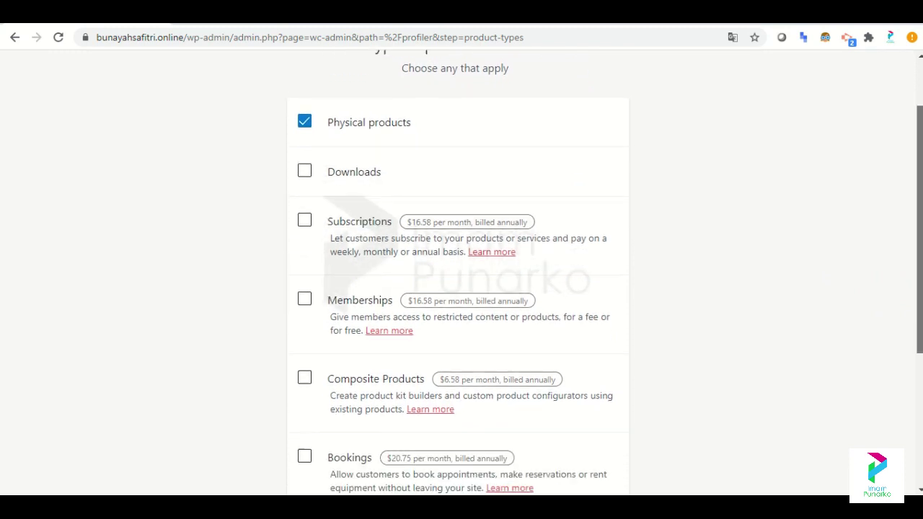
{"action": "scroll", "coordinate": [919, 305], "scroll_direction": "down", "scroll_amount": 2}
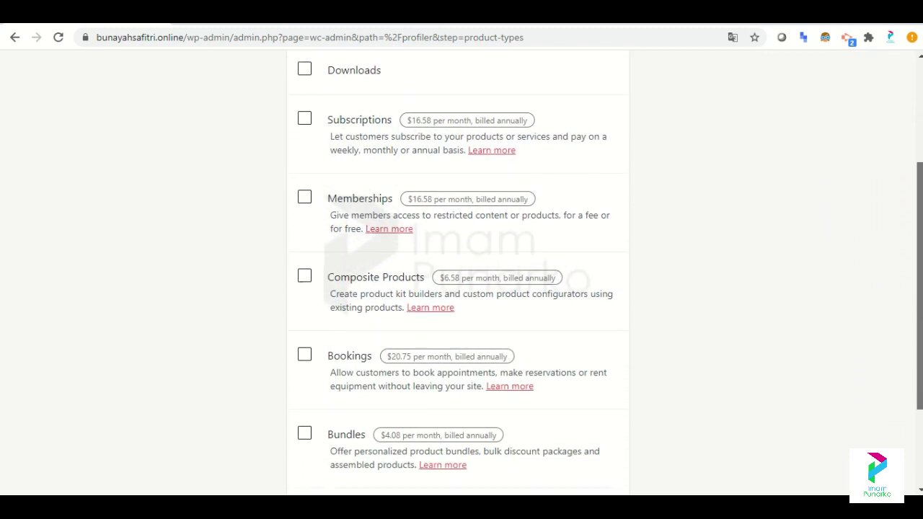
{"action": "scroll", "coordinate": [919, 305], "scroll_direction": "down", "scroll_amount": 1}
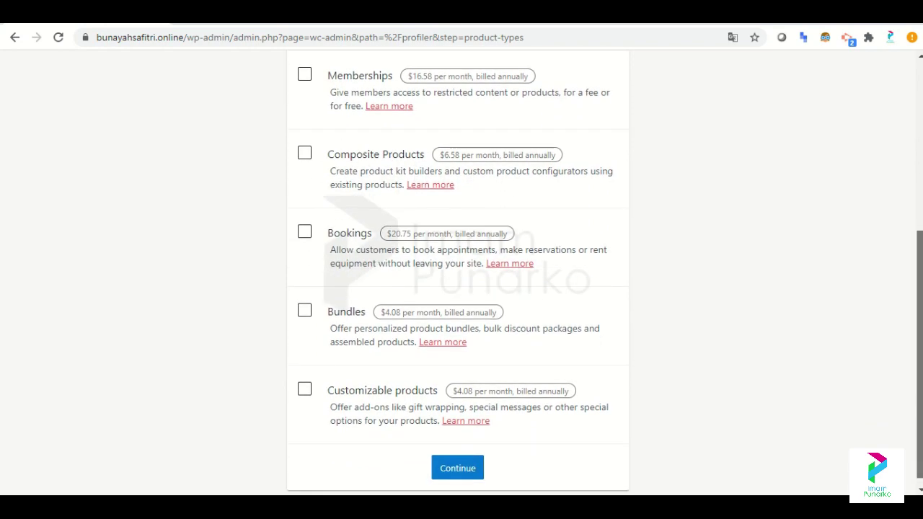
{"action": "scroll", "coordinate": [918, 306], "scroll_direction": "up", "scroll_amount": 5}
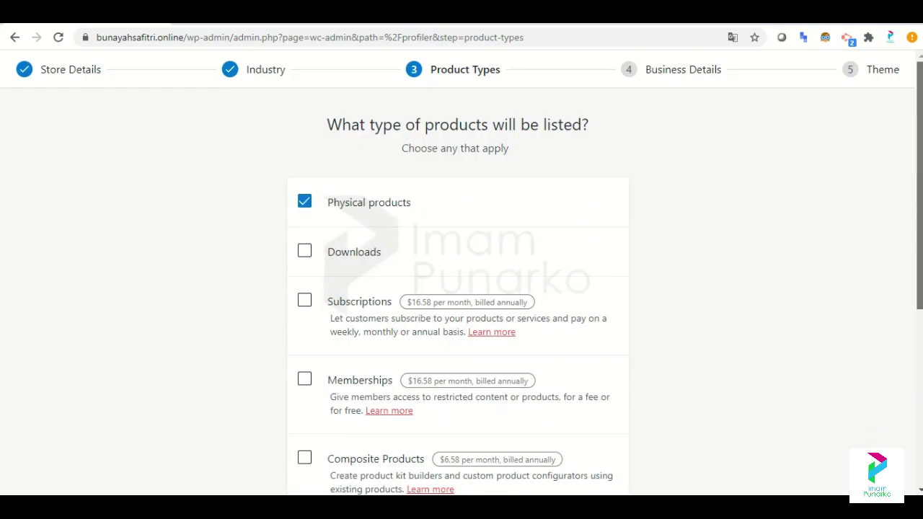
{"action": "scroll", "coordinate": [920, 150], "scroll_direction": "down", "scroll_amount": 2}
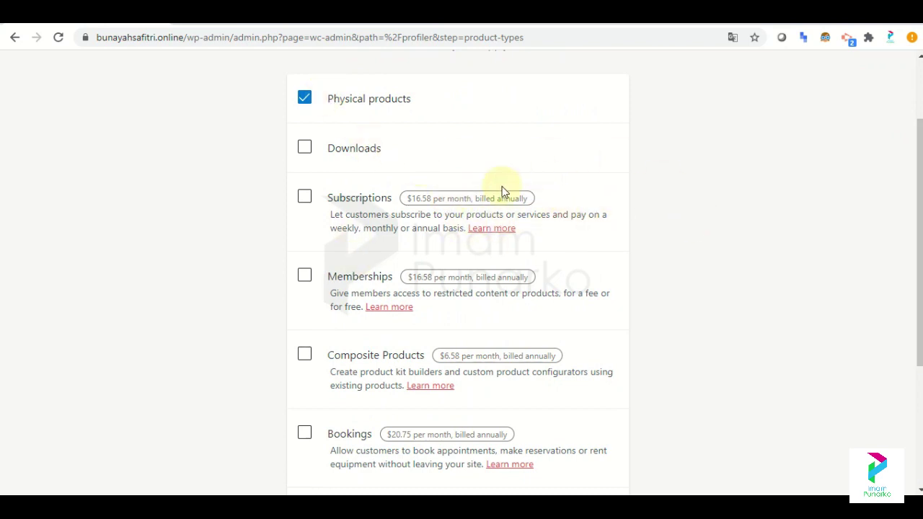
{"action": "scroll", "coordinate": [919, 158], "scroll_direction": "down", "scroll_amount": 4}
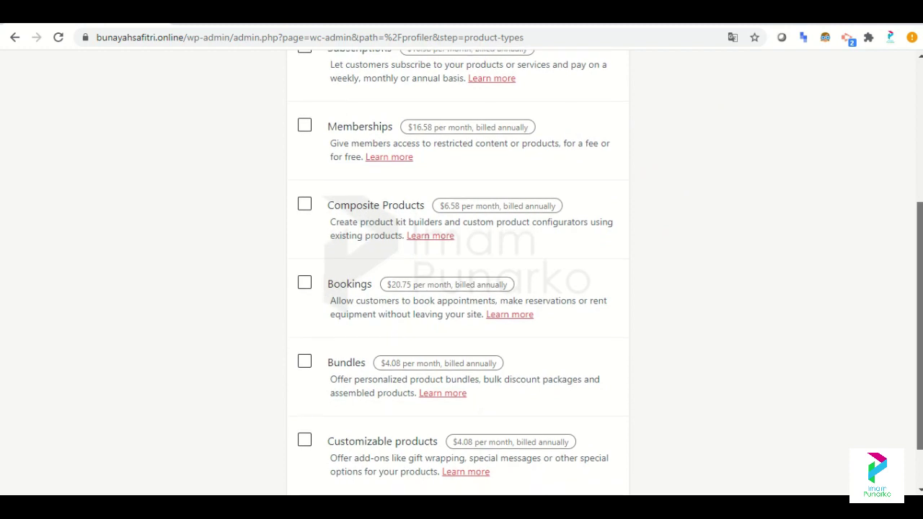
{"action": "left_click", "coordinate": [463, 462]}
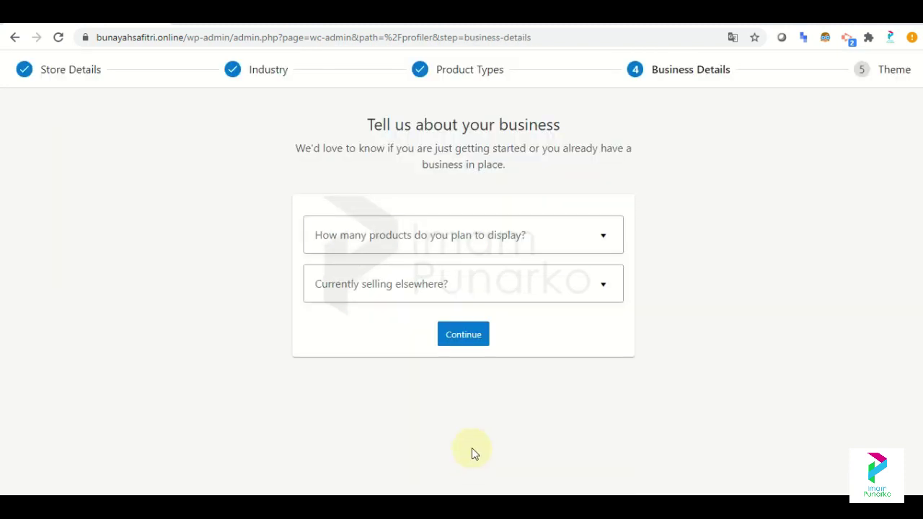
Set planned products to 11 - 100 and selling elsewhere to 'Yes, on another platform'.
{"action": "left_click", "coordinate": [583, 238]}
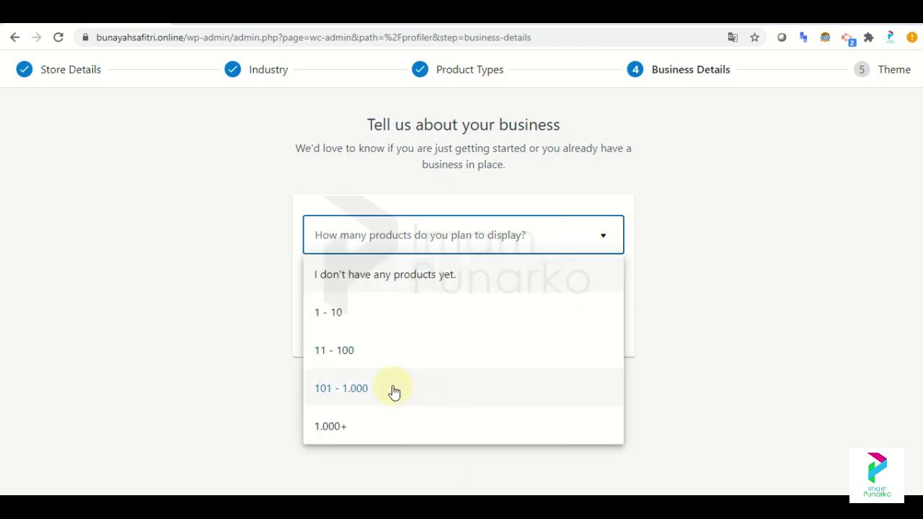
{"action": "left_click", "coordinate": [379, 368]}
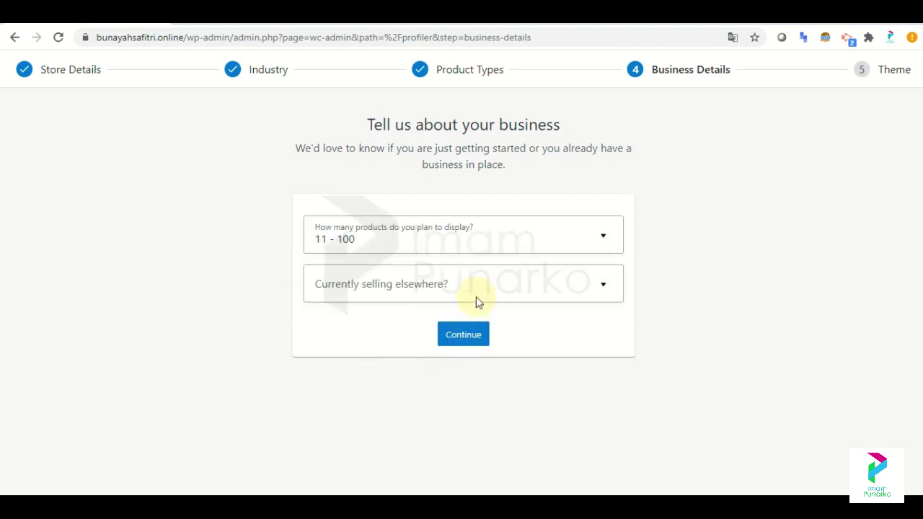
{"action": "left_click", "coordinate": [476, 297]}
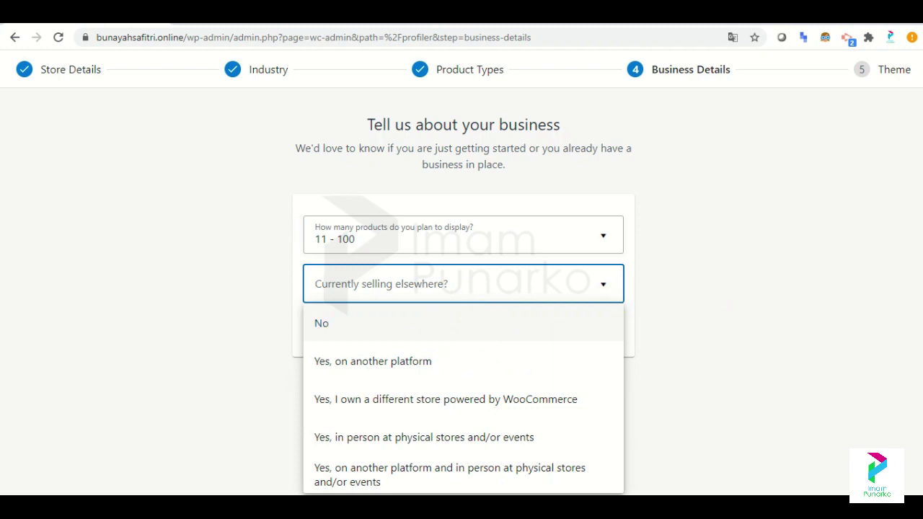
{"action": "left_click", "coordinate": [669, 329]}
{"action": "left_click", "coordinate": [522, 305]}
{"action": "mouse_move", "coordinate": [454, 489]}
{"action": "left_click", "coordinate": [455, 494]}
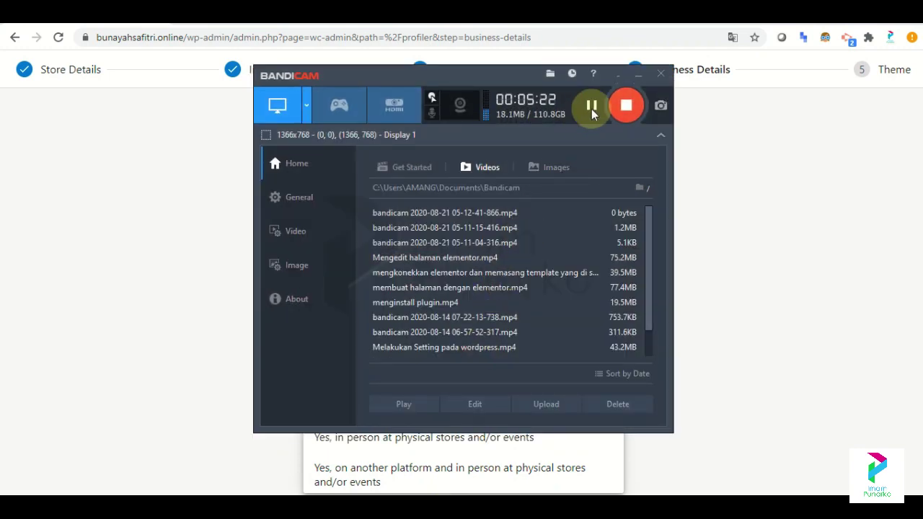
{"action": "left_click", "coordinate": [622, 77]}
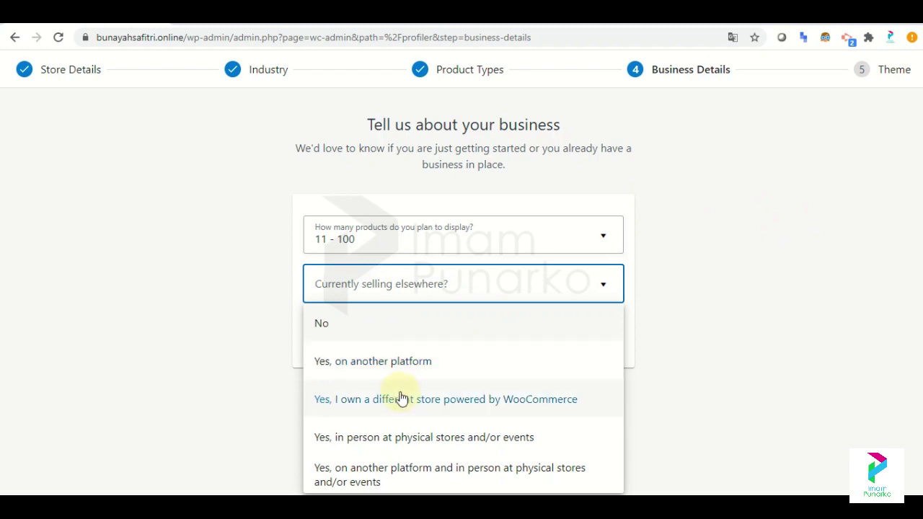
{"action": "left_click", "coordinate": [402, 364]}
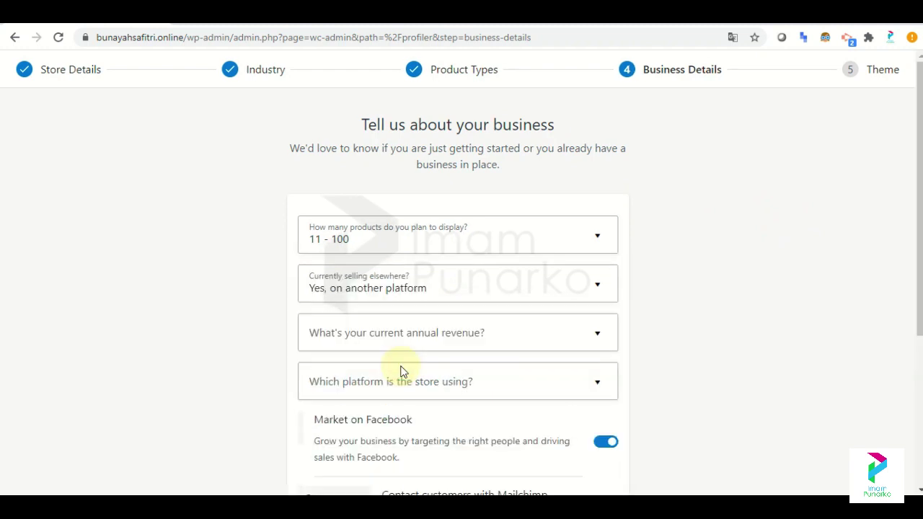
Set annual revenue to Rp0 and the current store platform to BigCommerce.
{"action": "left_click", "coordinate": [492, 336]}
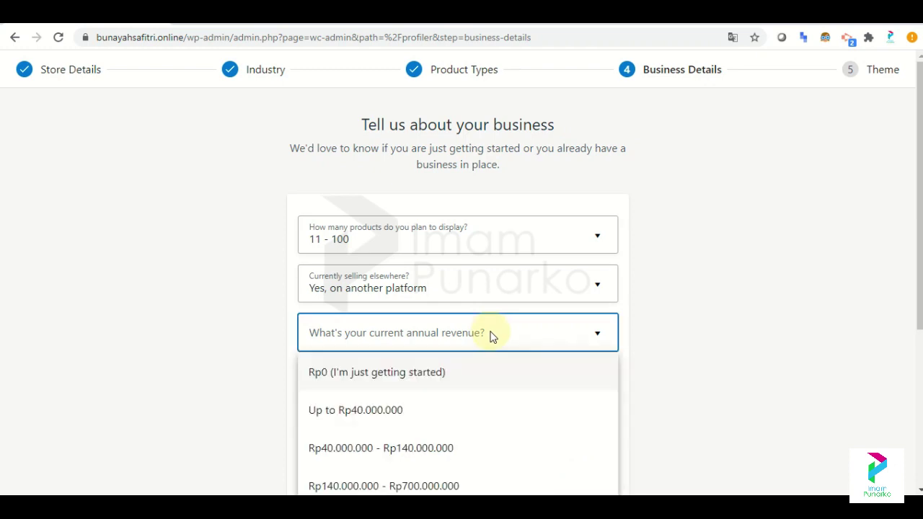
{"action": "left_click", "coordinate": [440, 385]}
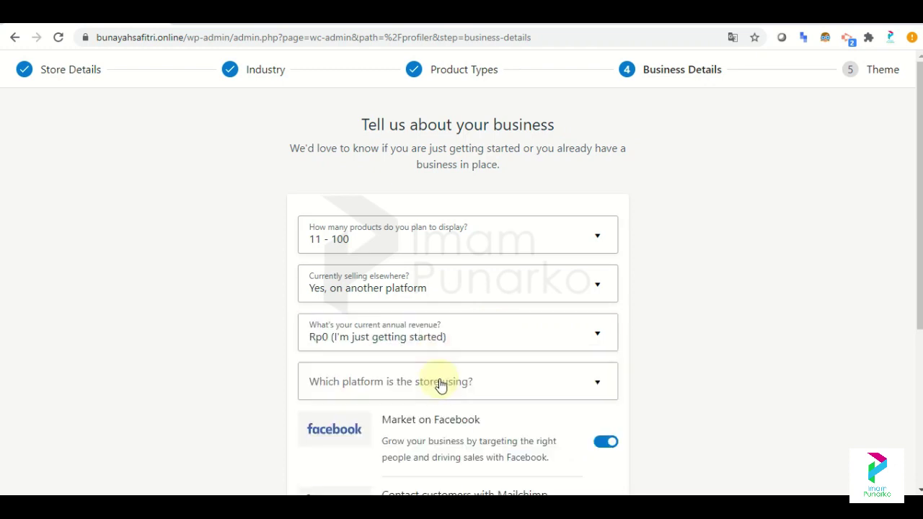
{"action": "left_click", "coordinate": [497, 382]}
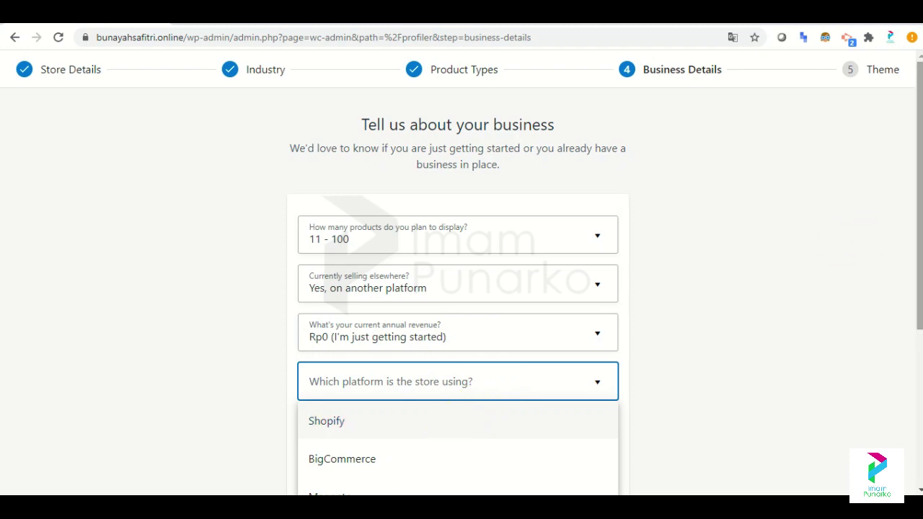
{"action": "scroll", "coordinate": [461, 288], "scroll_direction": "down", "scroll_amount": 3}
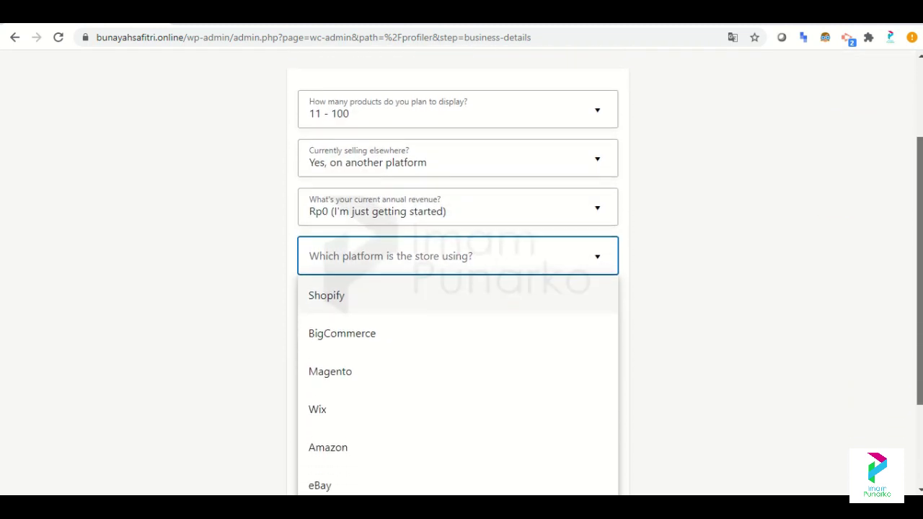
{"action": "scroll", "coordinate": [920, 360], "scroll_direction": "down", "scroll_amount": 1}
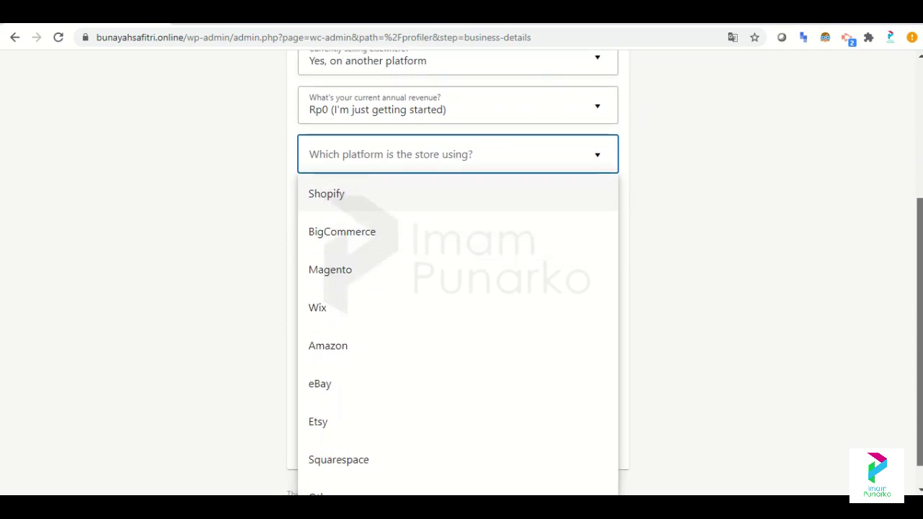
{"action": "scroll", "coordinate": [919, 361], "scroll_direction": "up", "scroll_amount": 1}
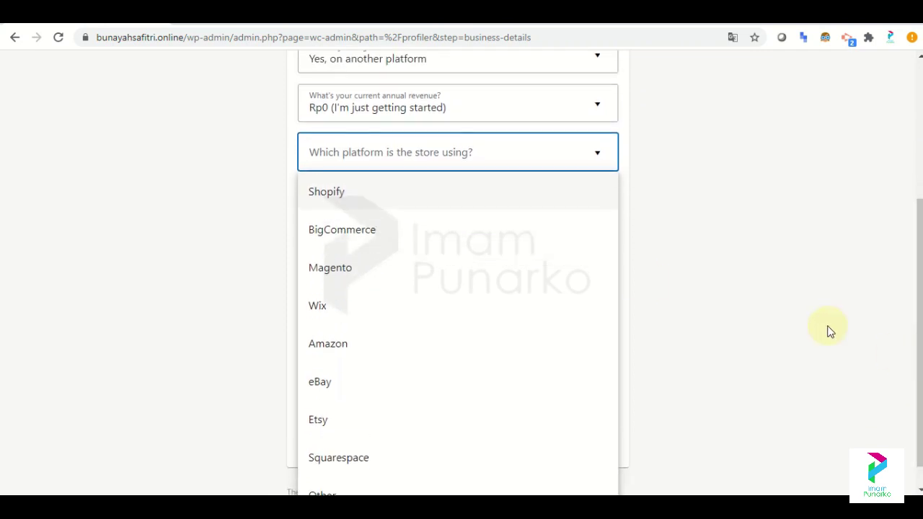
{"action": "left_click", "coordinate": [409, 235]}
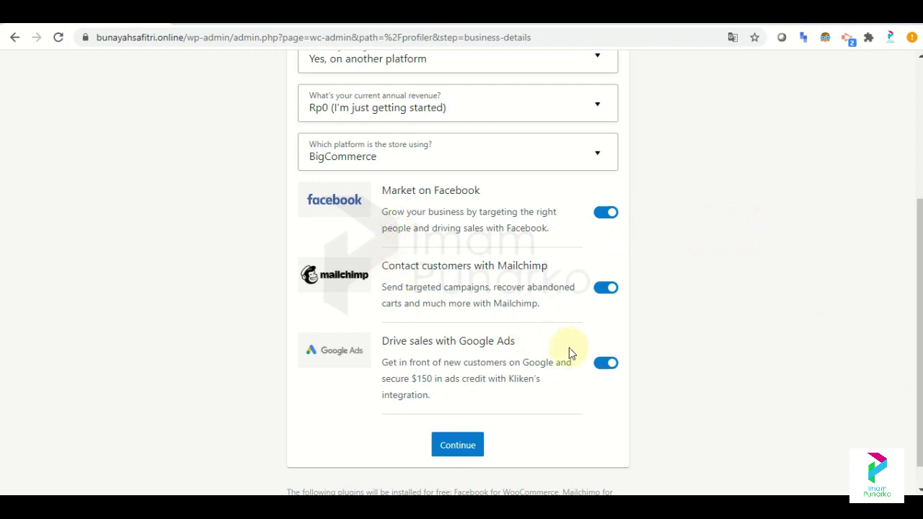
Switch off the Google Ads and Mailchimp extensions, keeping Facebook, and submit the business details.
{"action": "left_click", "coordinate": [615, 368]}
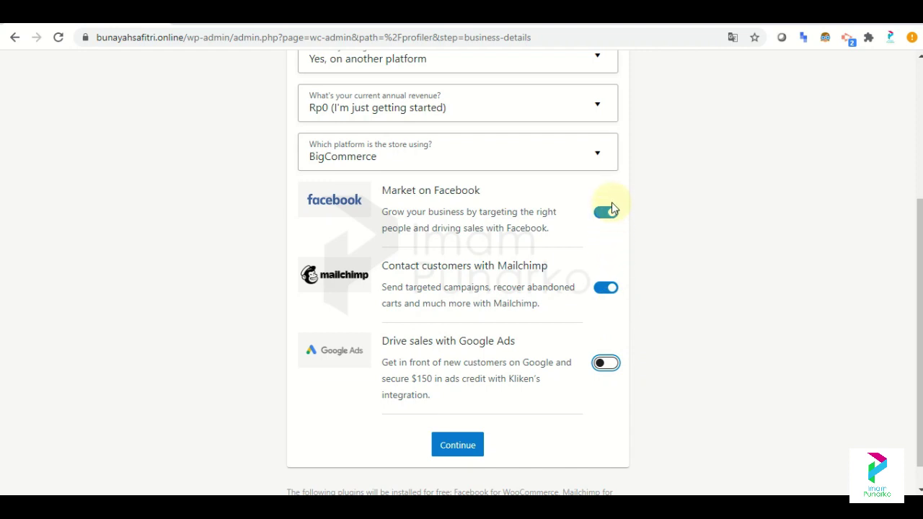
{"action": "left_click", "coordinate": [607, 289]}
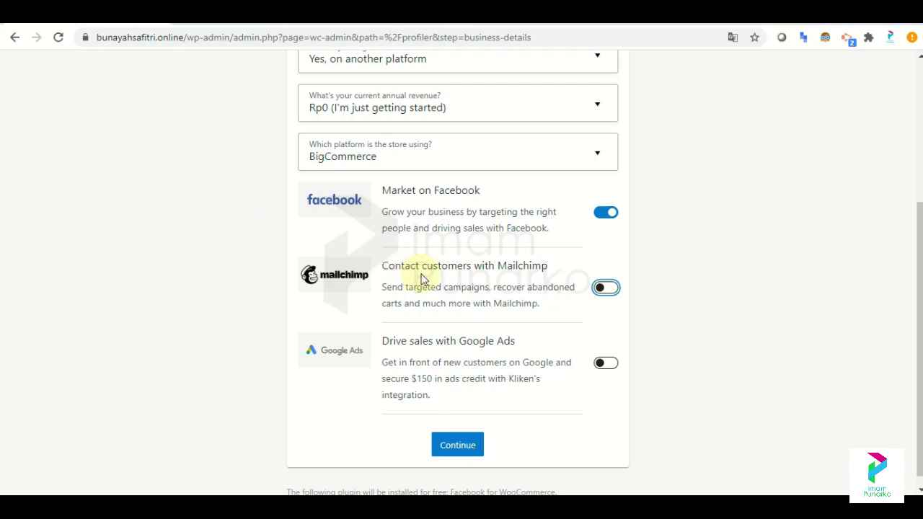
{"action": "left_click", "coordinate": [467, 446]}
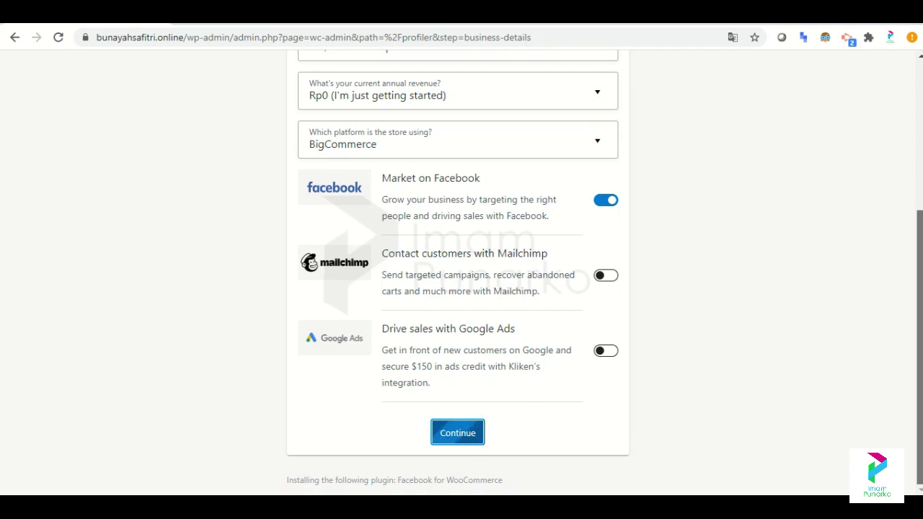
{"action": "scroll", "coordinate": [458, 274], "scroll_direction": "up", "scroll_amount": 3}
{"action": "scroll", "coordinate": [457, 274], "scroll_direction": "up", "scroll_amount": 2}
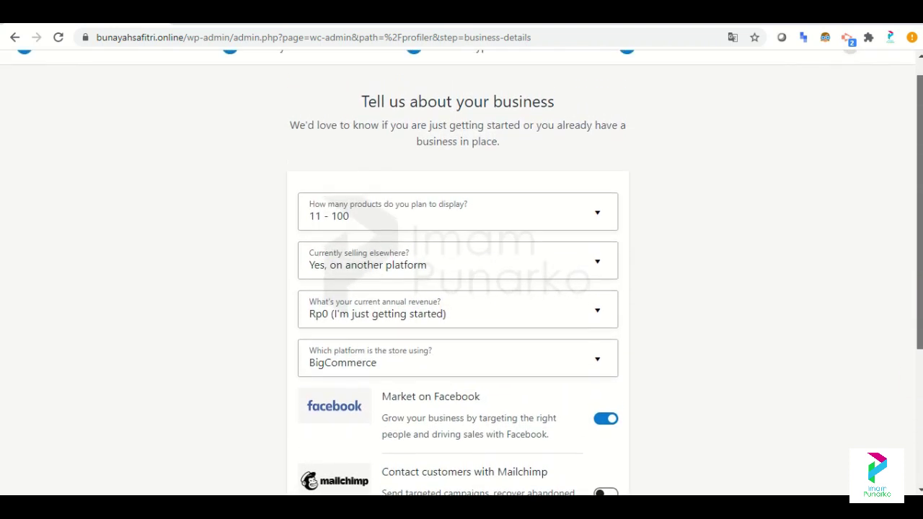
{"action": "scroll", "coordinate": [458, 274], "scroll_direction": "up", "scroll_amount": 1}
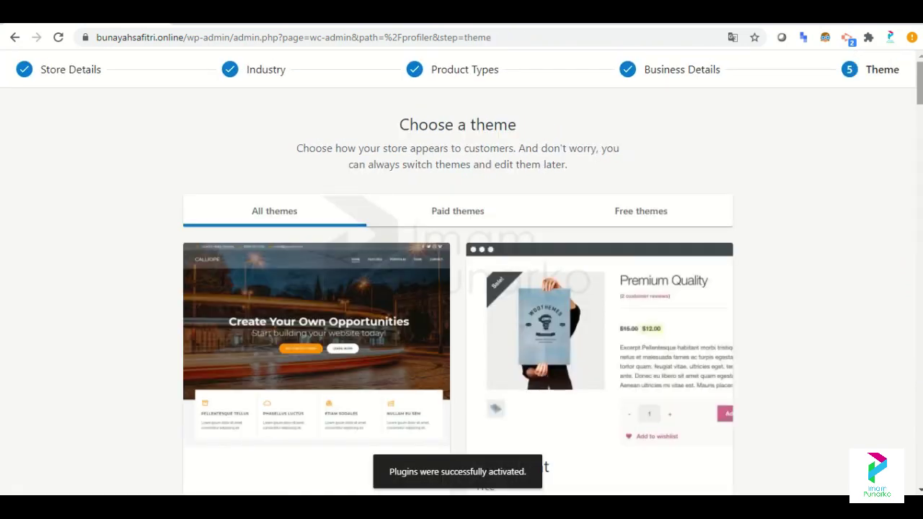
Continue with the active Calliope theme to reach the Jetpack offer.
{"action": "scroll", "coordinate": [458, 274], "scroll_direction": "down", "scroll_amount": 5}
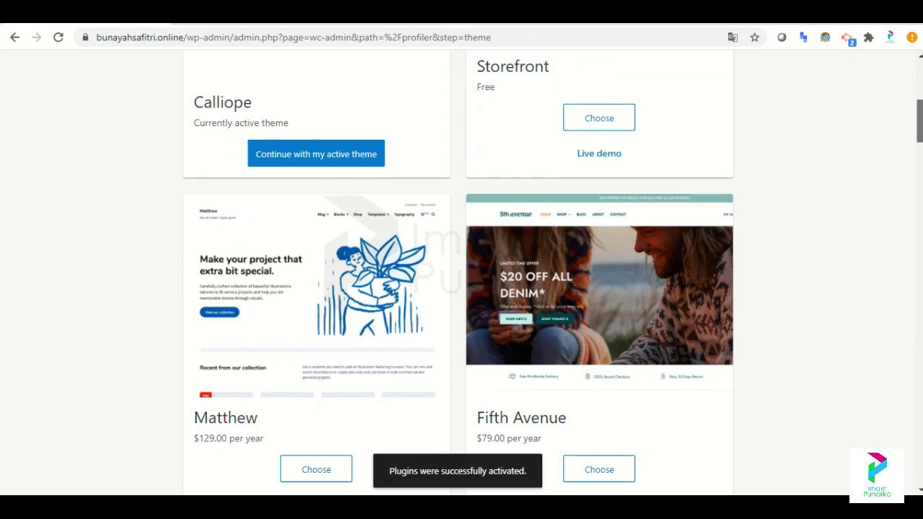
{"action": "left_click_drag", "start_coordinate": [920, 142], "coordinate": [902, 128]}
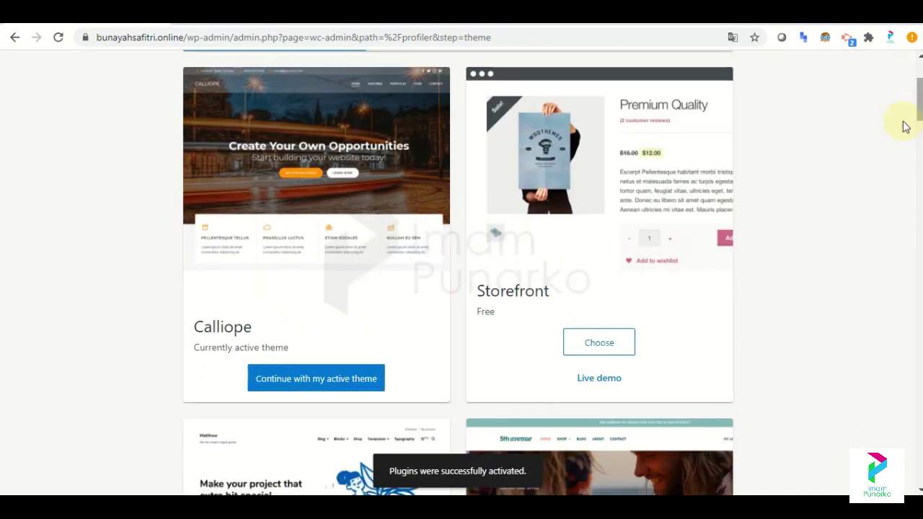
{"action": "left_click", "coordinate": [344, 378]}
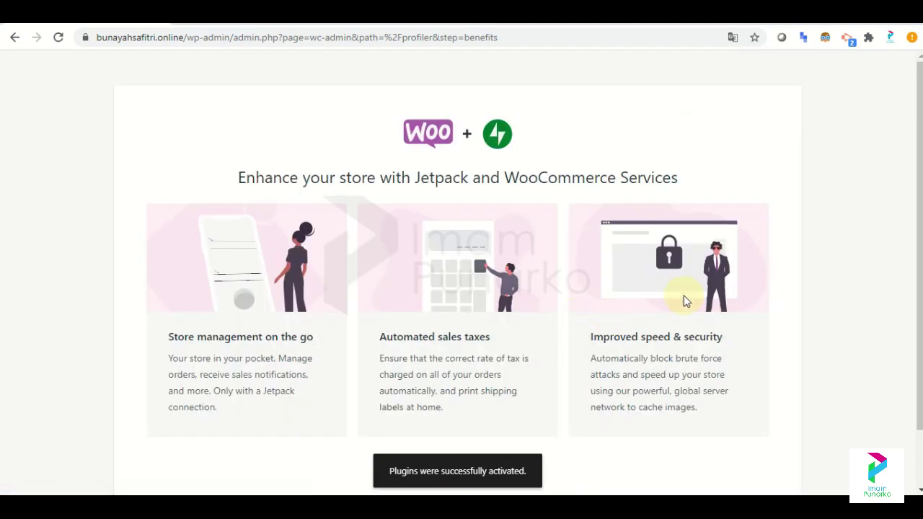
{"action": "left_click_drag", "start_coordinate": [920, 193], "coordinate": [920, 248]}
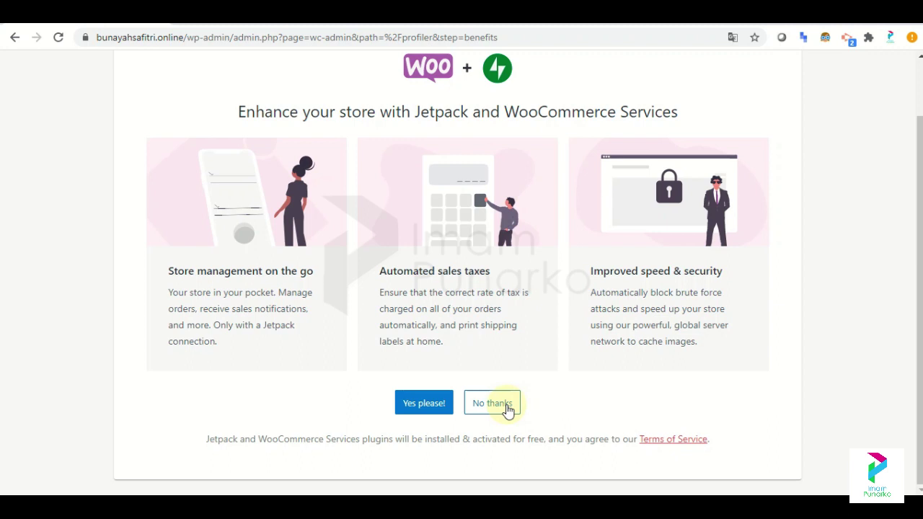
Decline Jetpack, dismiss the almost-there message, and review the WooCommerce Home setup list.
{"action": "left_click", "coordinate": [508, 410]}
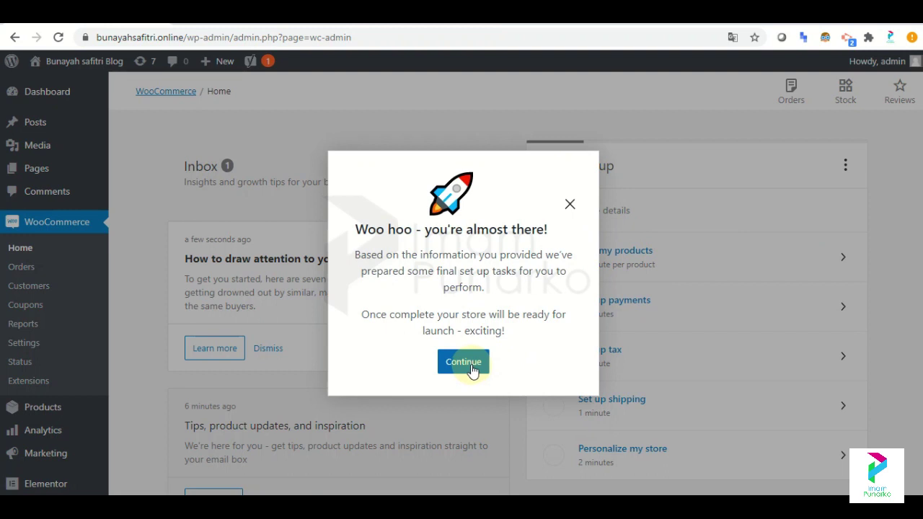
{"action": "left_click", "coordinate": [465, 363]}
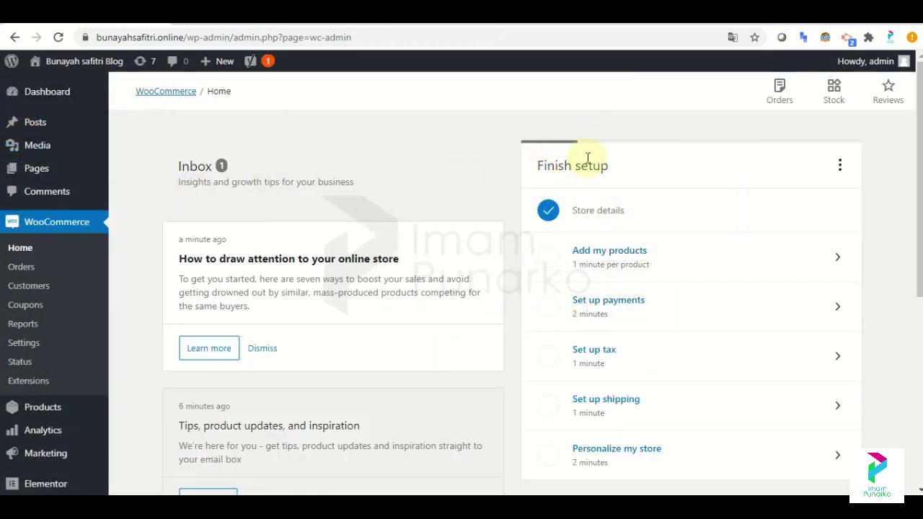
{"action": "mouse_move", "coordinate": [920, 130]}
{"action": "left_mouse_down"}
{"action": "mouse_move", "coordinate": [919, 299]}
{"action": "mouse_move", "coordinate": [920, 136]}
{"action": "left_mouse_up"}
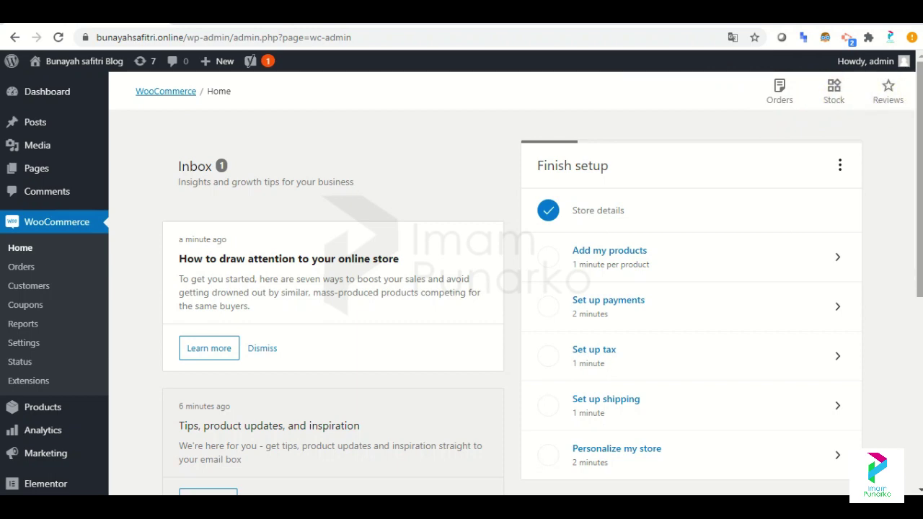
{"action": "scroll", "coordinate": [916, 216], "scroll_direction": "down", "scroll_amount": 1}
{"action": "scroll", "coordinate": [516, 279], "scroll_direction": "down", "scroll_amount": 4}
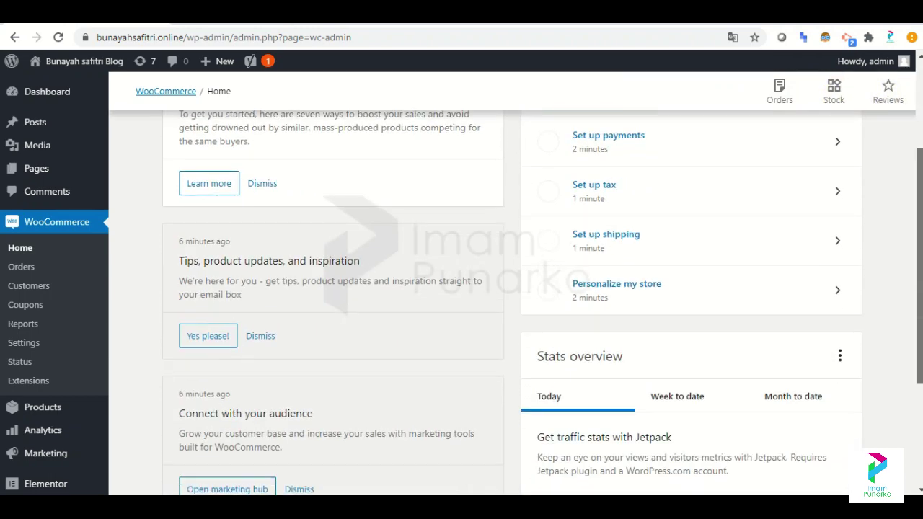
{"action": "scroll", "coordinate": [755, 173], "scroll_direction": "up", "scroll_amount": 4}
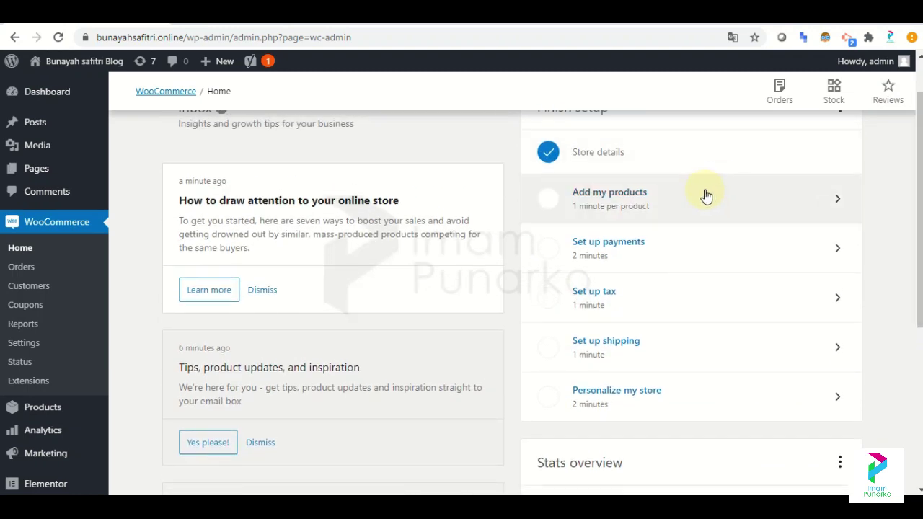
Start the add-products setup task and choose to add products manually.
{"action": "left_click", "coordinate": [707, 196]}
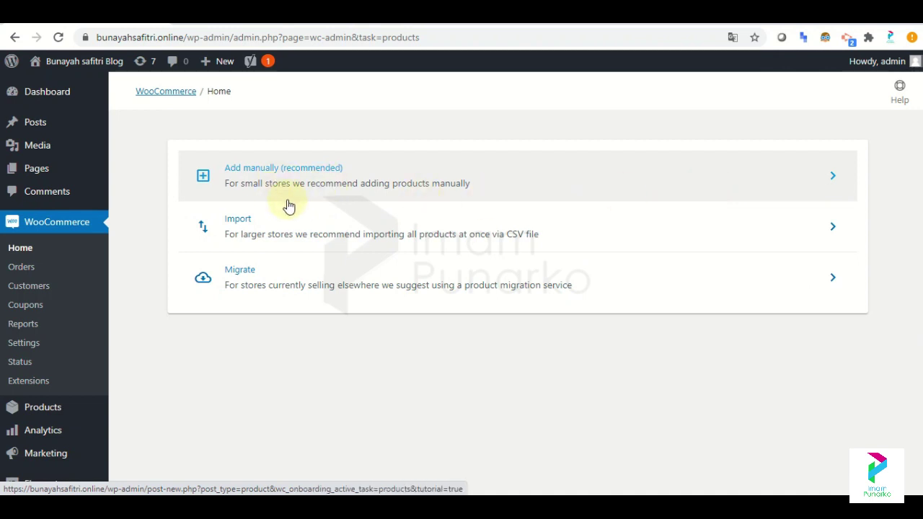
{"action": "left_click", "coordinate": [326, 188]}
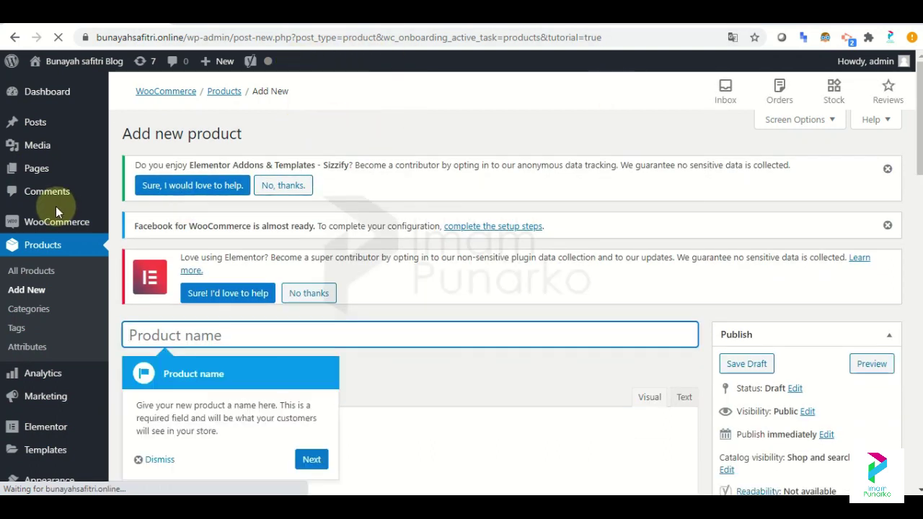
{"action": "mouse_move", "coordinate": [75, 128]}
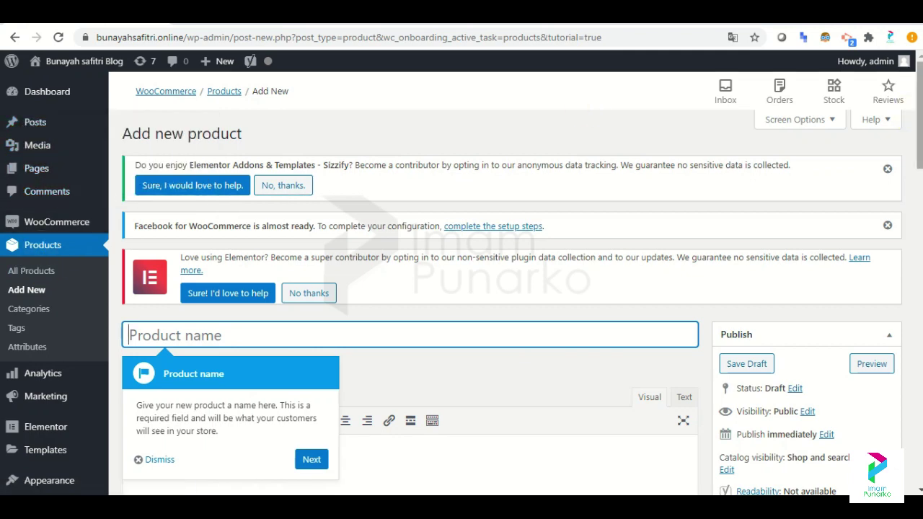
{"action": "scroll", "coordinate": [461, 289], "scroll_direction": "down", "scroll_amount": 3}
{"action": "scroll", "coordinate": [462, 288], "scroll_direction": "up", "scroll_amount": 1}
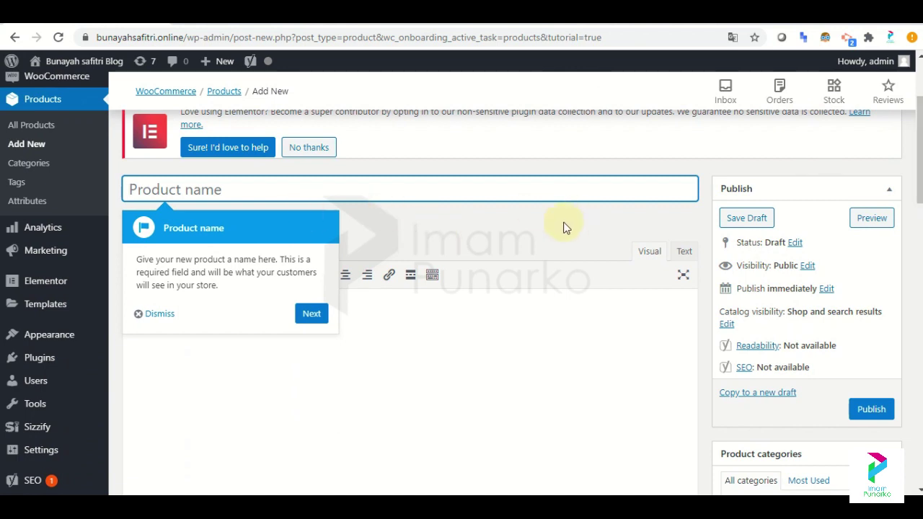
Dismiss the product name onboarding tip and look over the empty Add new product form.
{"action": "left_click", "coordinate": [161, 315]}
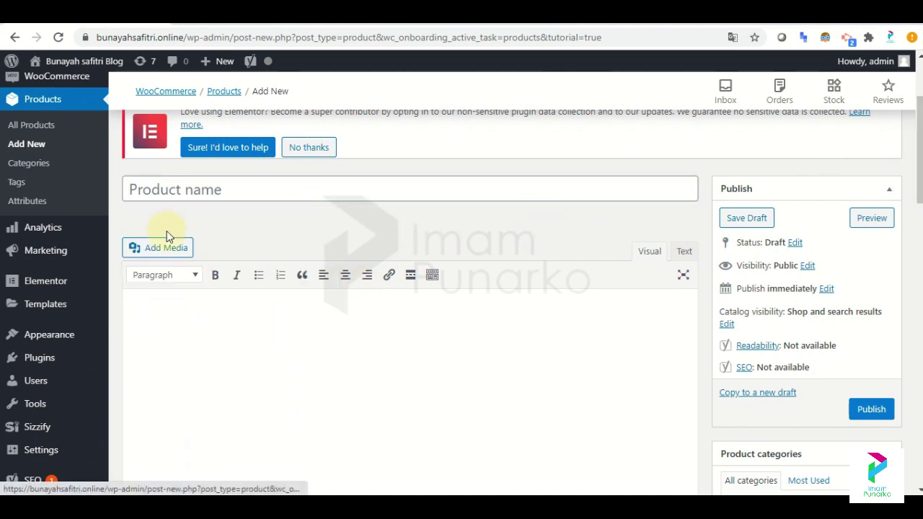
{"action": "left_click", "coordinate": [169, 189]}
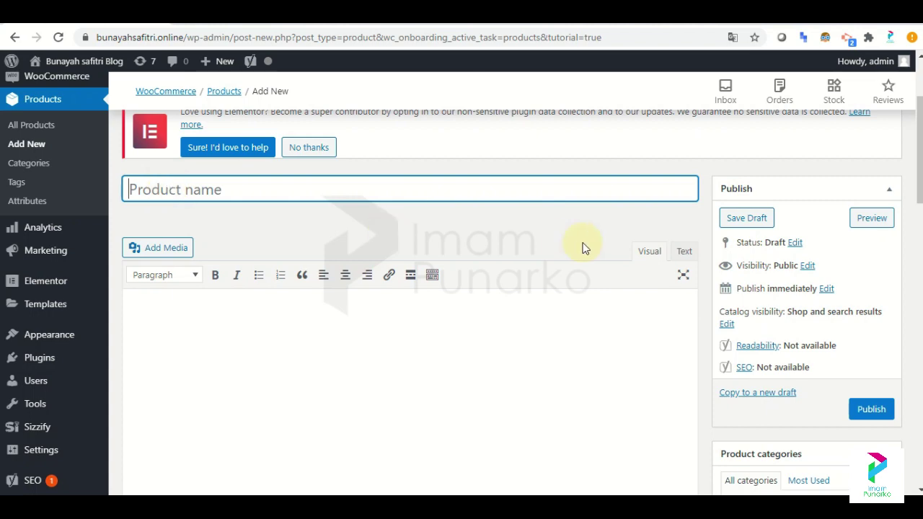
{"action": "scroll", "coordinate": [403, 302], "scroll_direction": "down", "scroll_amount": 9}
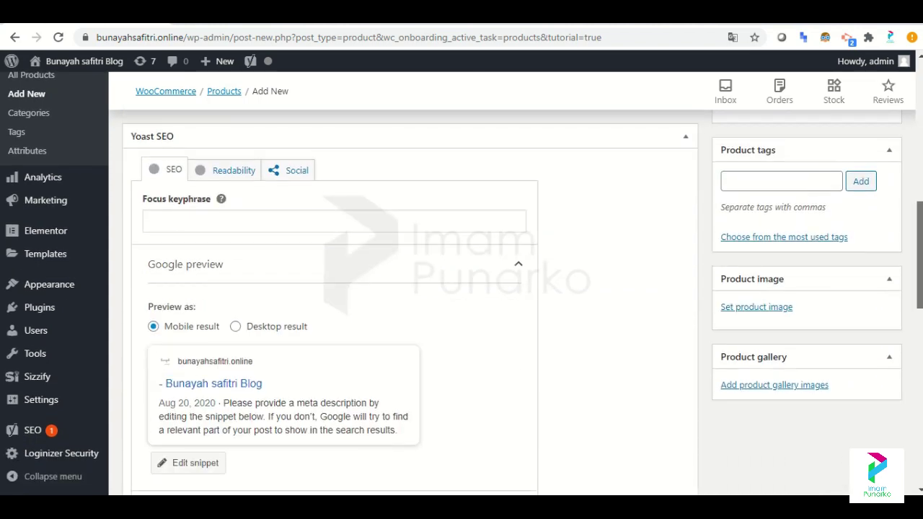
{"action": "scroll", "coordinate": [404, 303], "scroll_direction": "down", "scroll_amount": 3}
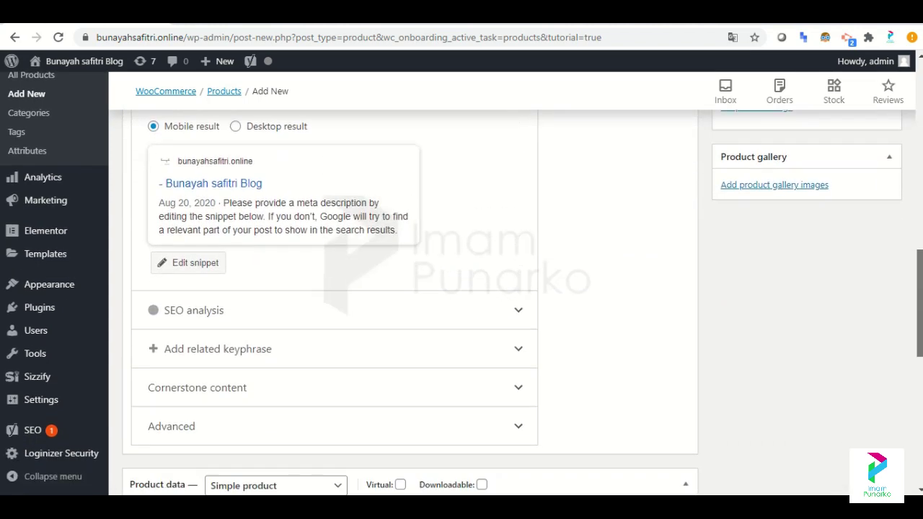
{"action": "scroll", "coordinate": [404, 302], "scroll_direction": "up", "scroll_amount": 1}
{"action": "scroll", "coordinate": [404, 303], "scroll_direction": "up", "scroll_amount": 10}
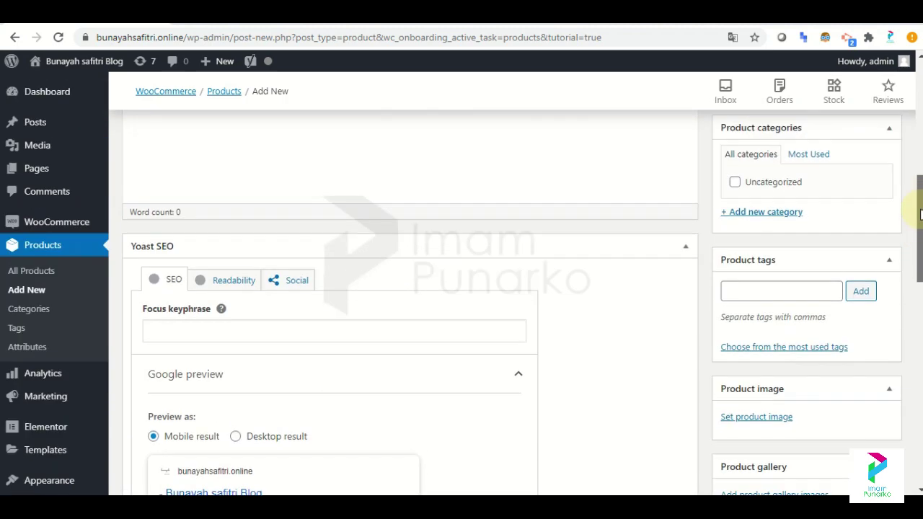
{"action": "scroll", "coordinate": [404, 303], "scroll_direction": "up", "scroll_amount": 2}
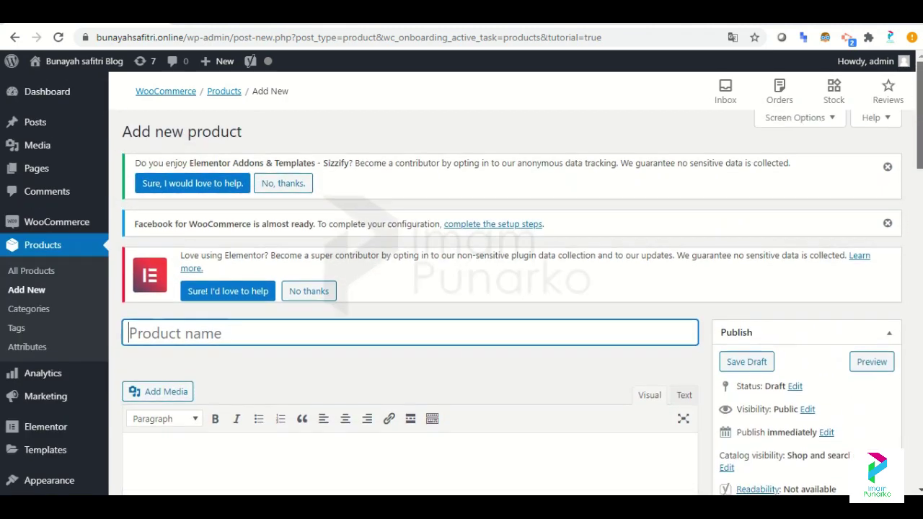
{"action": "scroll", "coordinate": [404, 302], "scroll_direction": "down", "scroll_amount": 1}
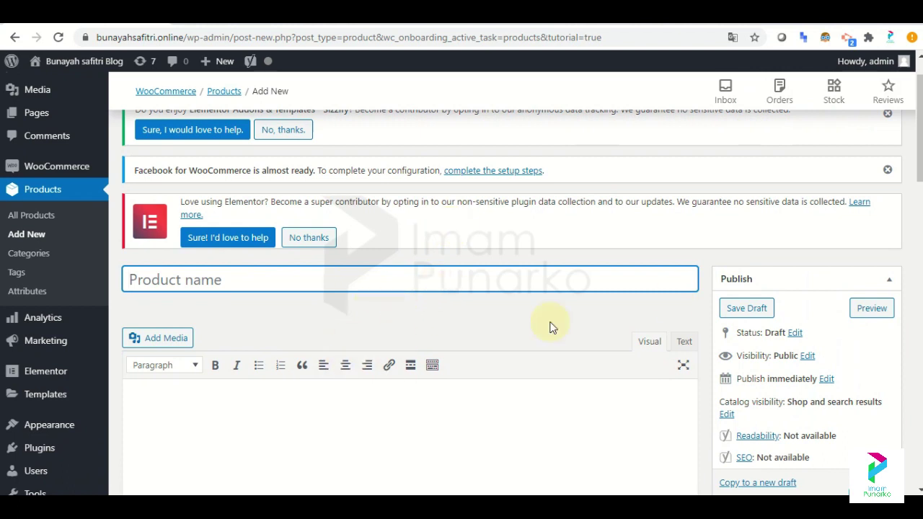
{"action": "scroll", "coordinate": [895, 200], "scroll_direction": "down", "scroll_amount": 1}
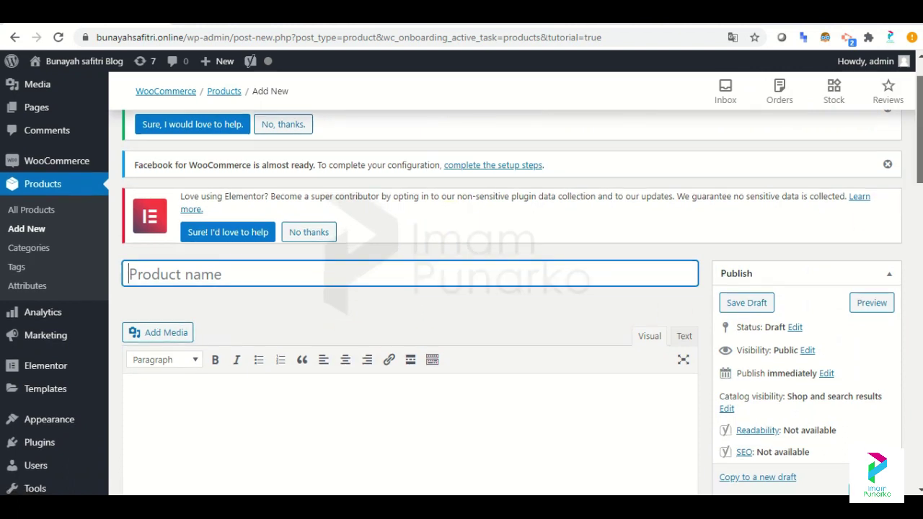
{"action": "scroll", "coordinate": [813, 145], "scroll_direction": "down", "scroll_amount": 2}
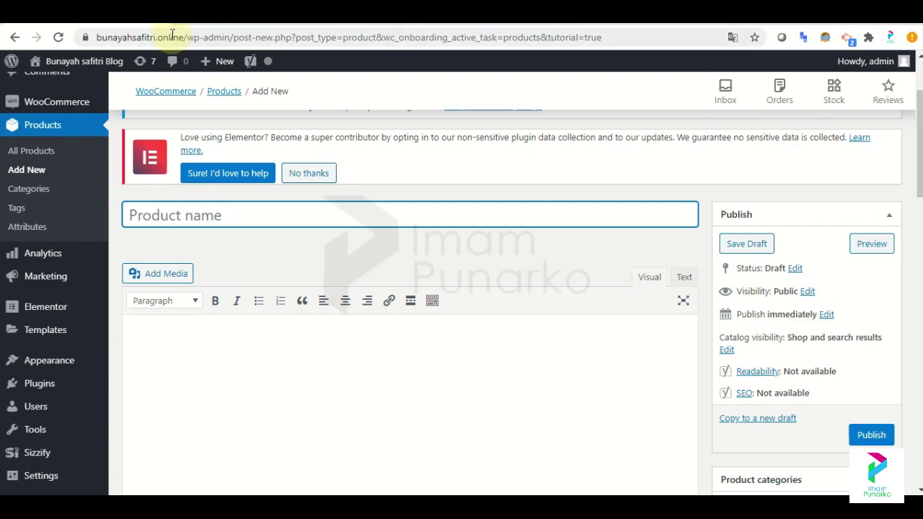
Open tokopedia.com in a new tab and scroll down to the Payung umbrella products.
{"action": "key", "text": "ctrl+t"}
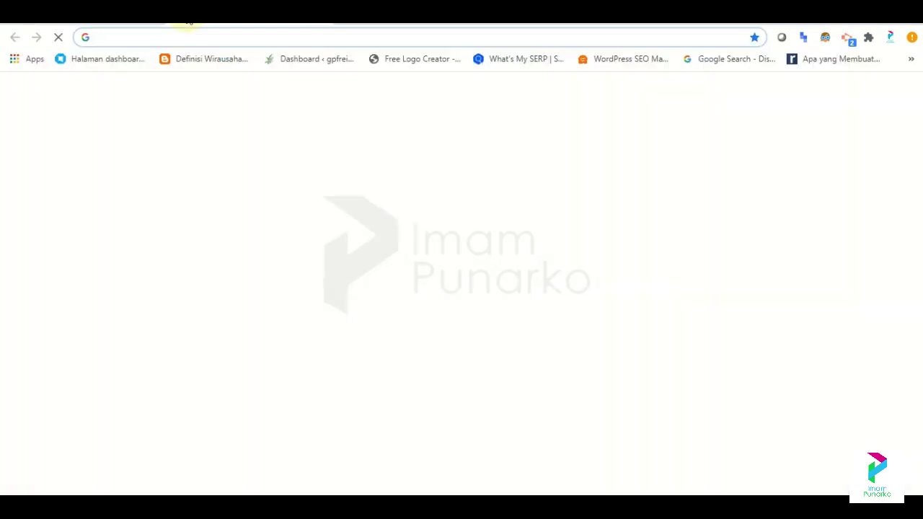
{"action": "type", "text": "tokopedia"}
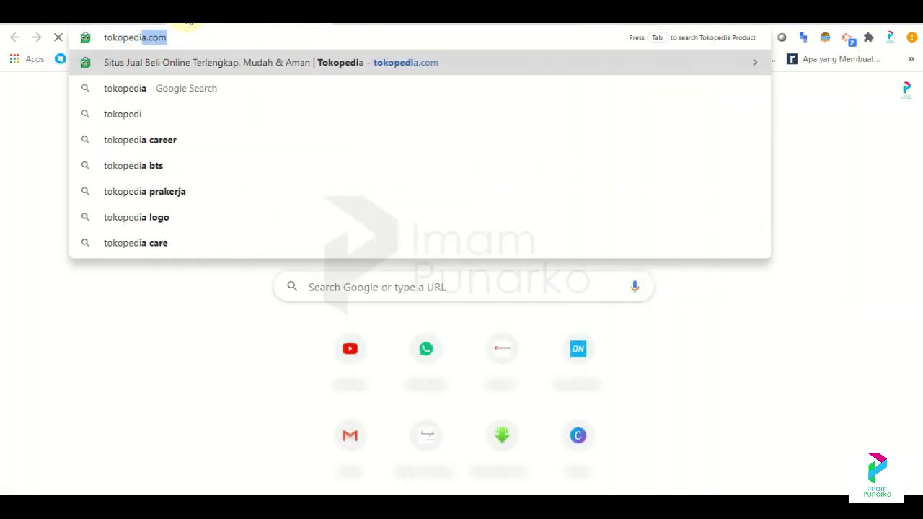
{"action": "key", "text": "Return"}
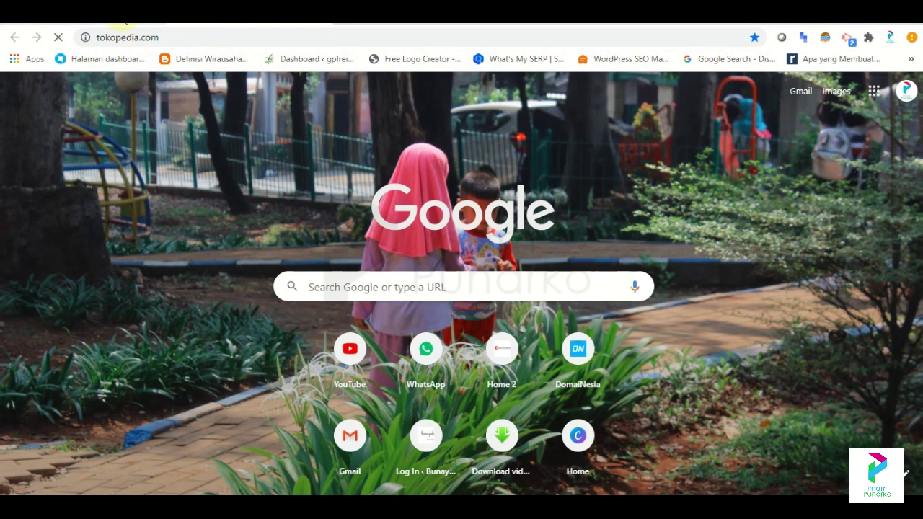
{"action": "left_click", "coordinate": [124, 19]}
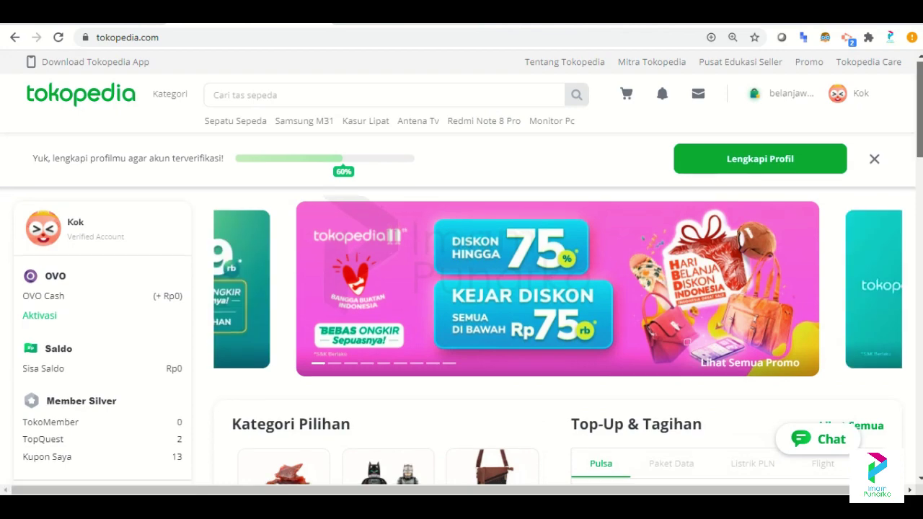
{"action": "scroll", "coordinate": [505, 121], "scroll_direction": "down", "scroll_amount": 2}
{"action": "scroll", "coordinate": [515, 268], "scroll_direction": "down", "scroll_amount": 2}
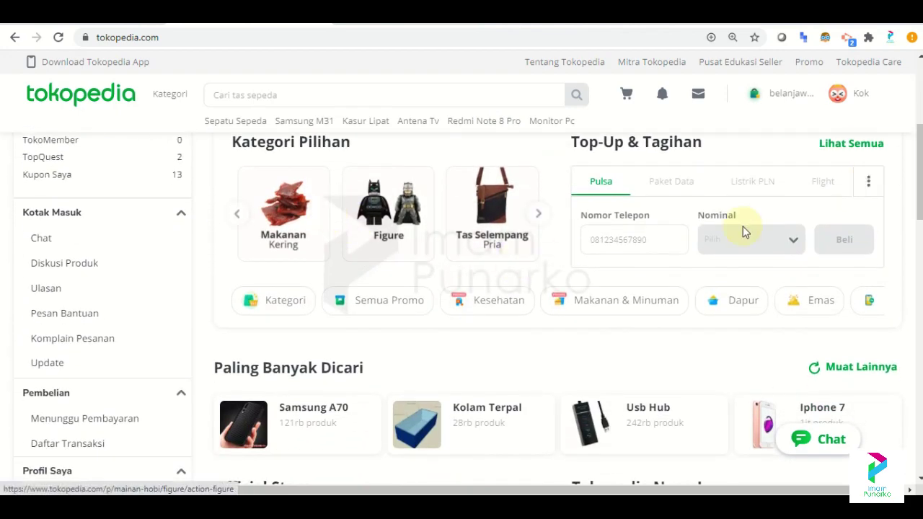
{"action": "left_click_drag", "start_coordinate": [918, 188], "coordinate": [918, 304]}
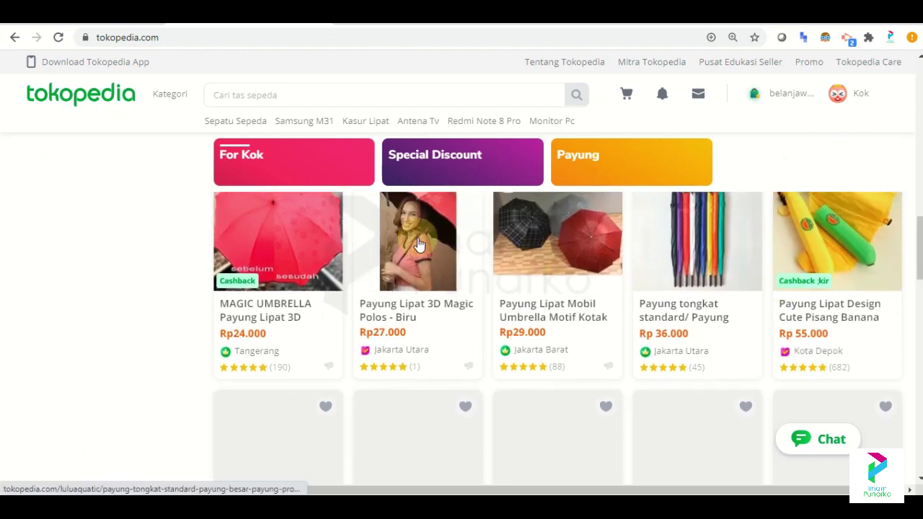
Open the Payung Lipat Mobil Umbrella Motif Kotak listing, cancelling an unintended save-page dialog.
{"action": "left_click", "coordinate": [599, 247]}
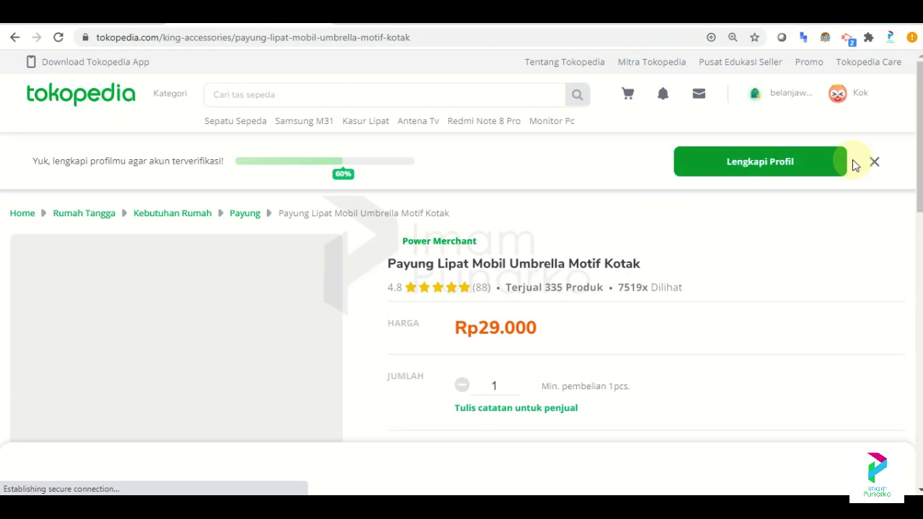
{"action": "scroll", "coordinate": [913, 136], "scroll_direction": "down", "scroll_amount": 2}
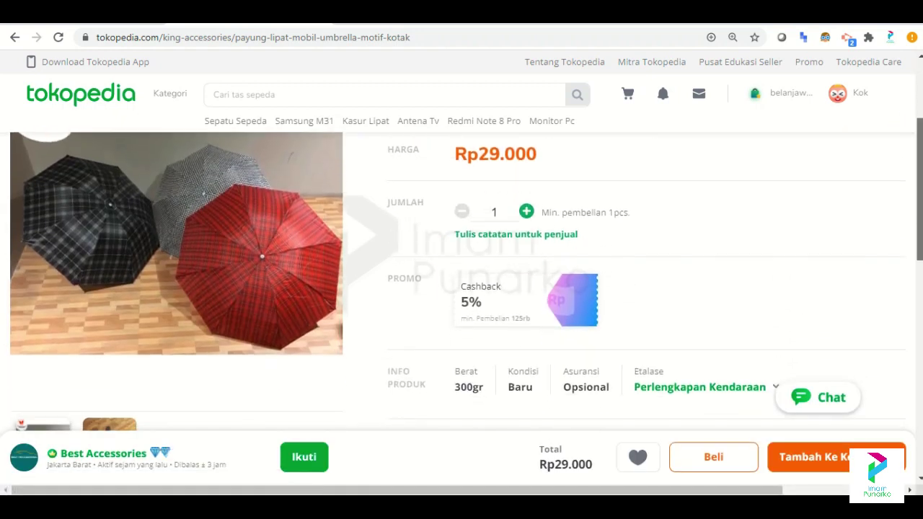
{"action": "scroll", "coordinate": [461, 282], "scroll_direction": "up", "scroll_amount": 1}
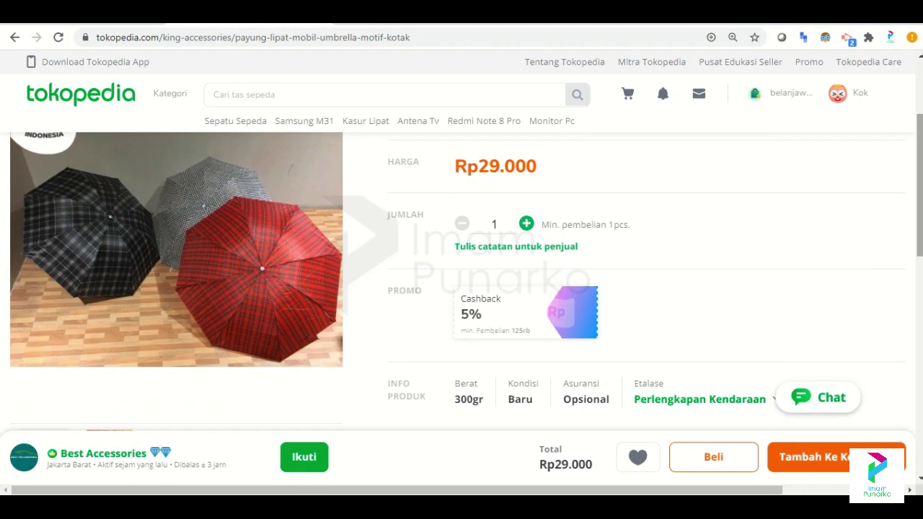
{"action": "scroll", "coordinate": [462, 281], "scroll_direction": "down", "scroll_amount": 5}
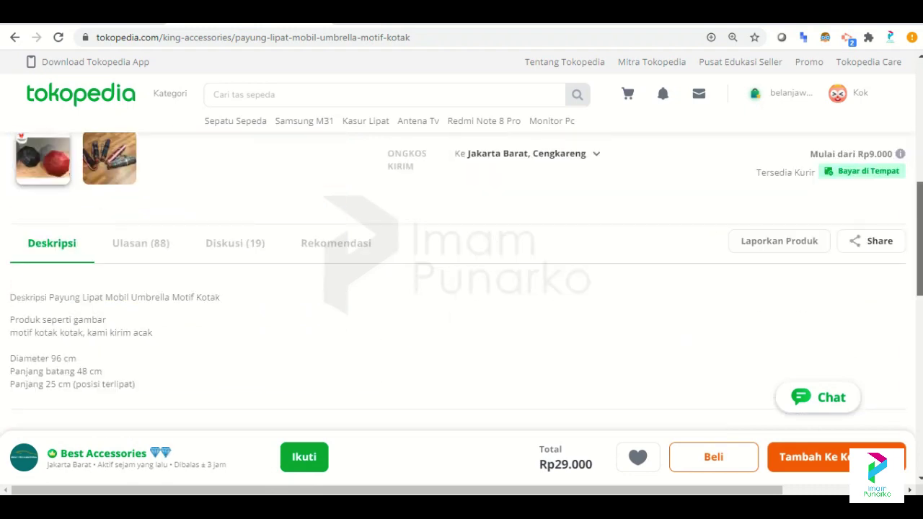
{"action": "scroll", "coordinate": [462, 281], "scroll_direction": "up", "scroll_amount": 10}
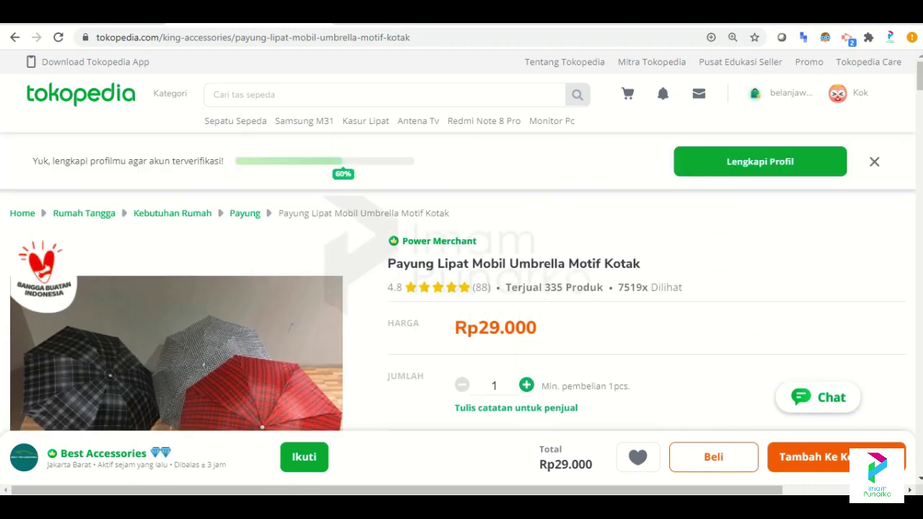
{"action": "scroll", "coordinate": [776, 172], "scroll_direction": "down", "scroll_amount": 10}
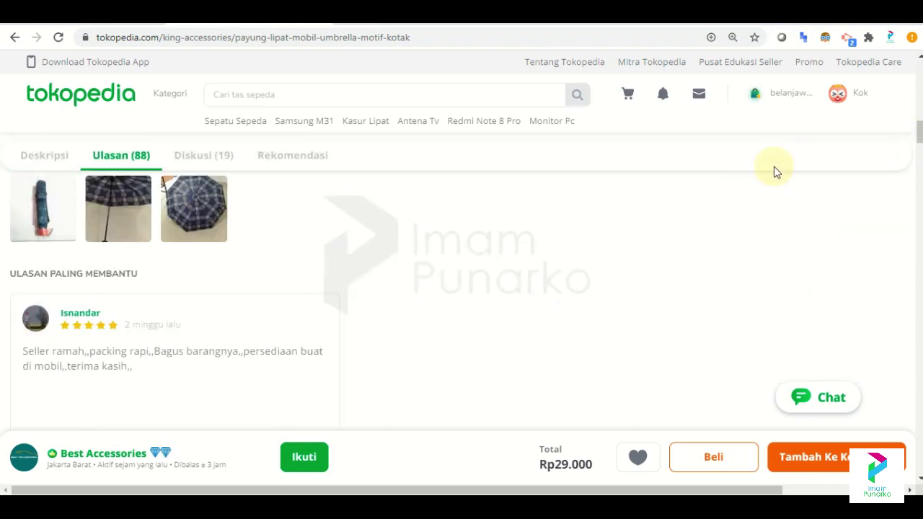
{"action": "scroll", "coordinate": [177, 281], "scroll_direction": "up", "scroll_amount": 10}
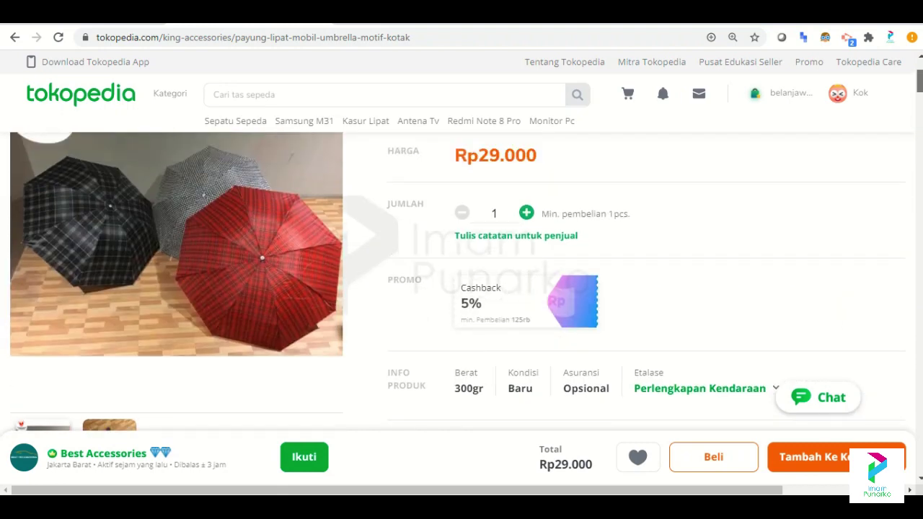
{"action": "mouse_move", "coordinate": [173, 272]}
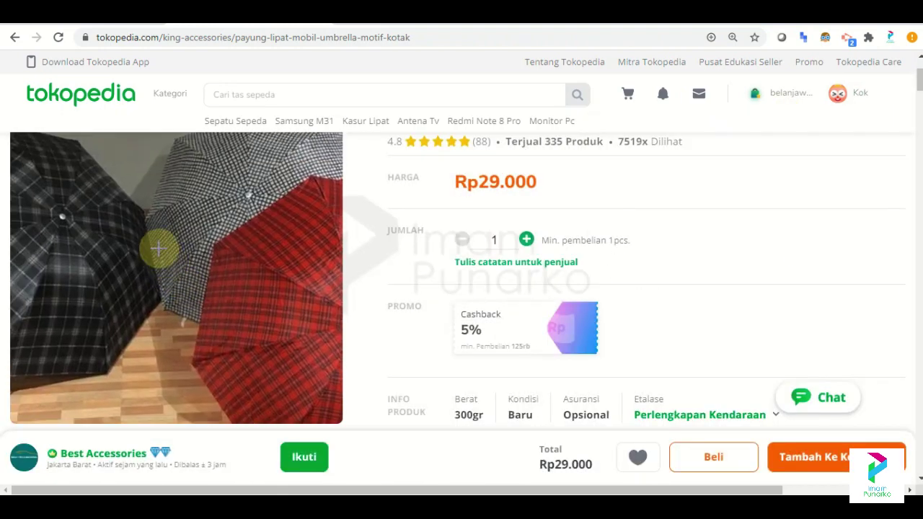
{"action": "right_click", "coordinate": [158, 250]}
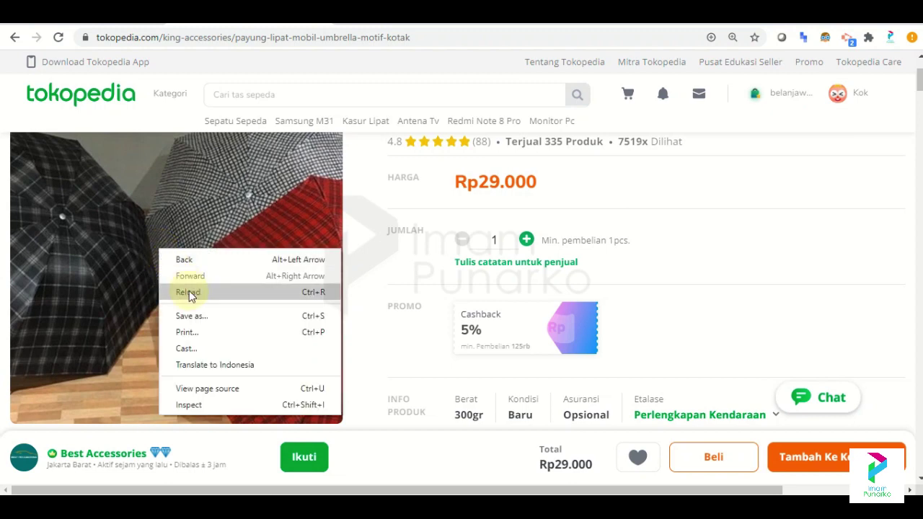
{"action": "left_click", "coordinate": [194, 316]}
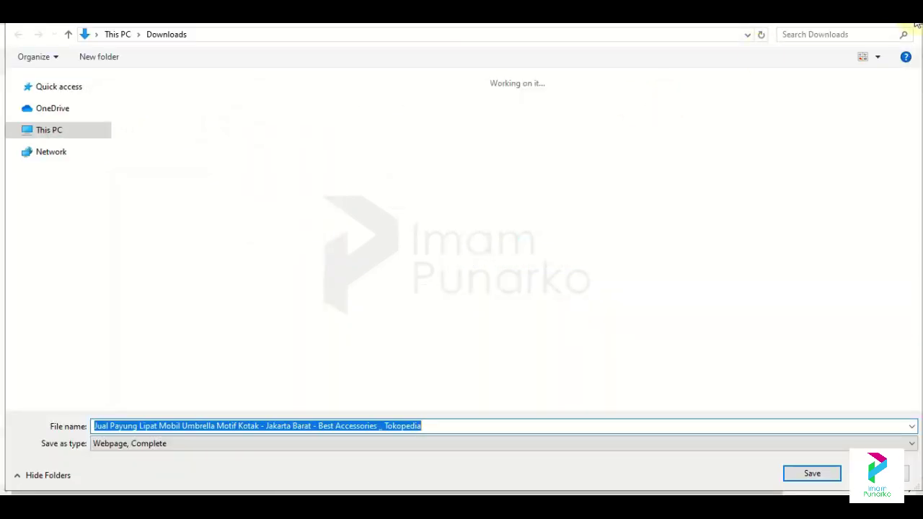
{"action": "key", "text": "Return"}
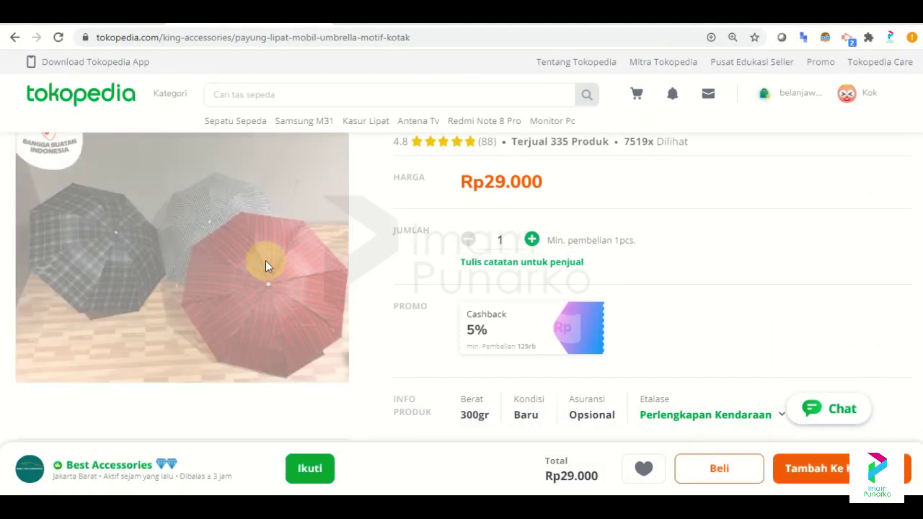
Save the umbrella photo and the folded-umbrellas photo to Downloads, then close the viewer.
{"action": "left_click", "coordinate": [265, 260]}
{"action": "right_click", "coordinate": [528, 225]}
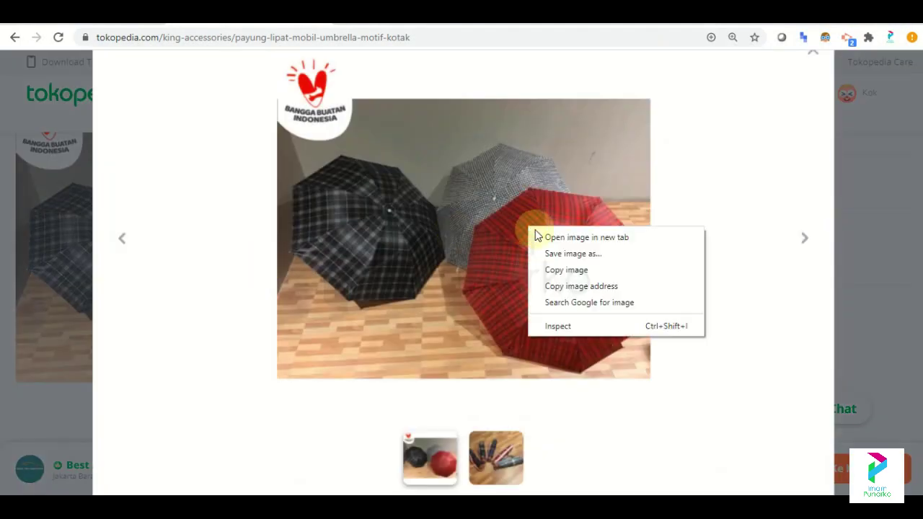
{"action": "left_click", "coordinate": [560, 251]}
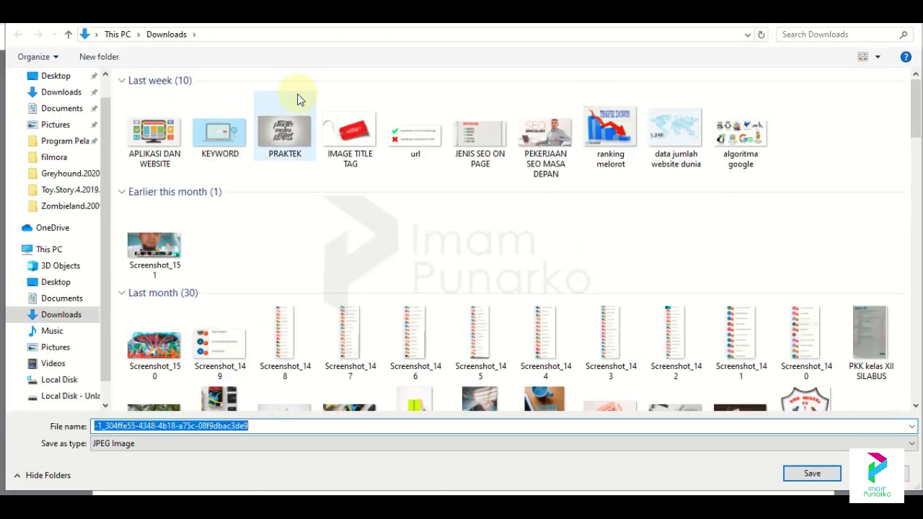
{"action": "left_click", "coordinate": [811, 474]}
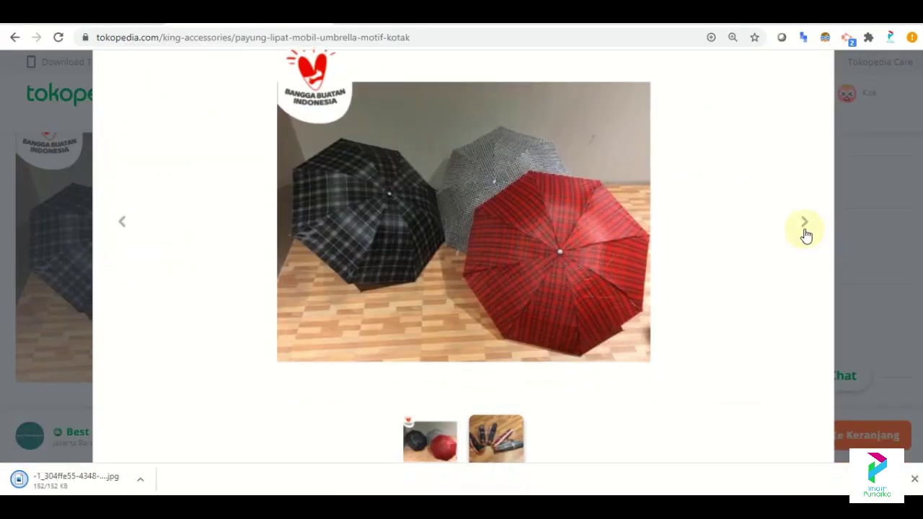
{"action": "left_click", "coordinate": [805, 227]}
{"action": "right_click", "coordinate": [466, 194]}
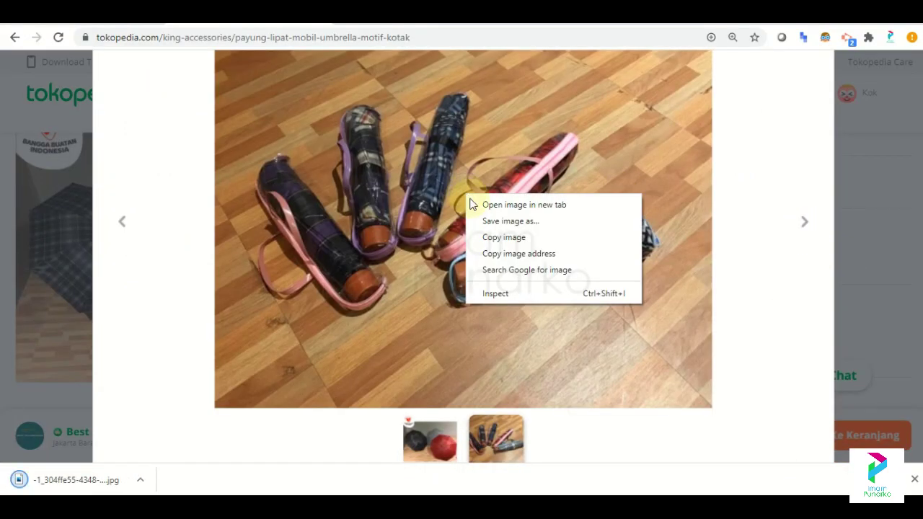
{"action": "left_click", "coordinate": [492, 222]}
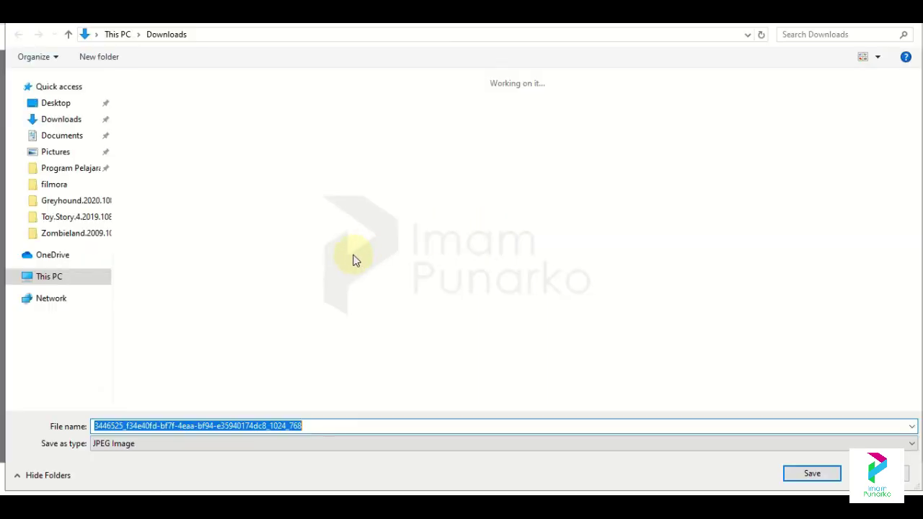
{"action": "left_click", "coordinate": [812, 474]}
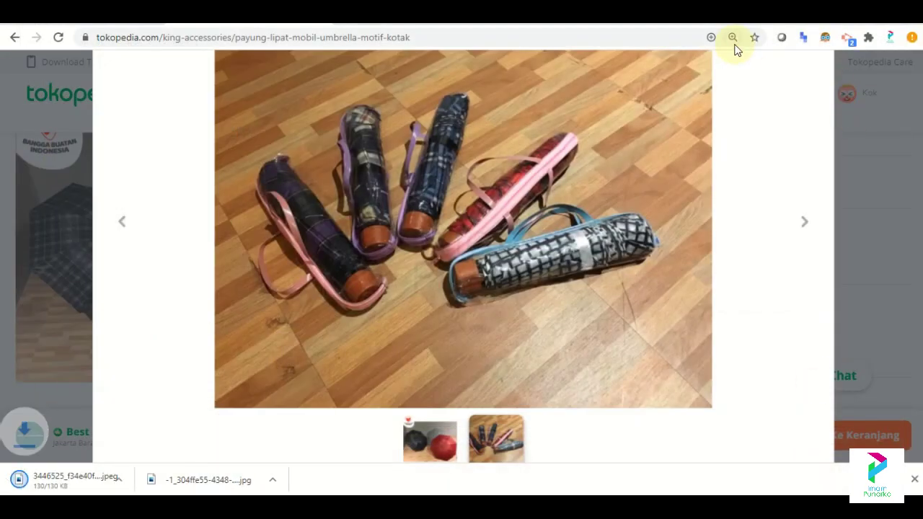
{"action": "left_click", "coordinate": [871, 133]}
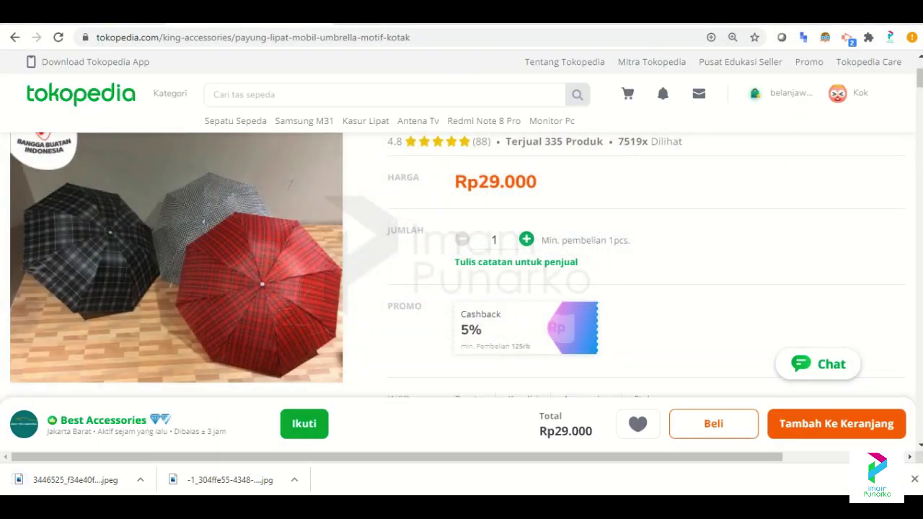
{"action": "key", "text": "ctrl+Tab"}
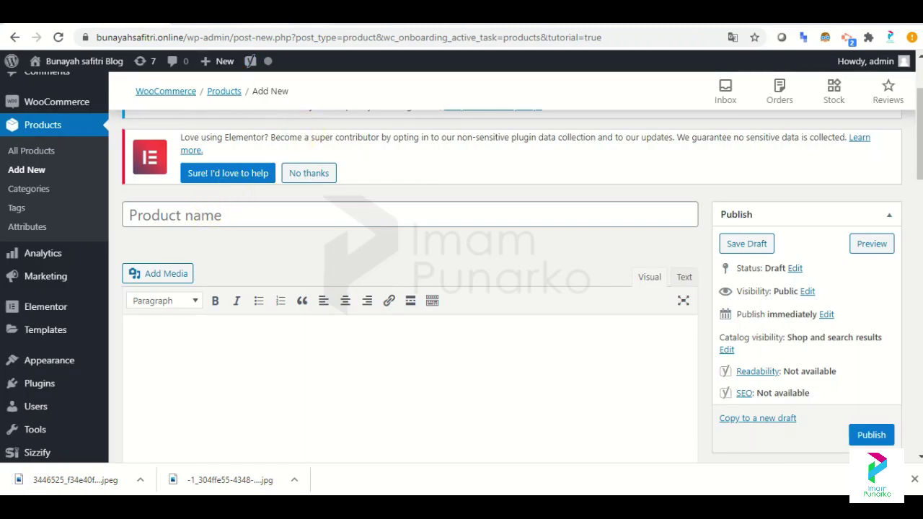
Enter 'payung lipat mobil umbrella' as the product name, matching the Tokopedia listing title.
{"action": "key", "text": "ctrl+shift+Tab"}
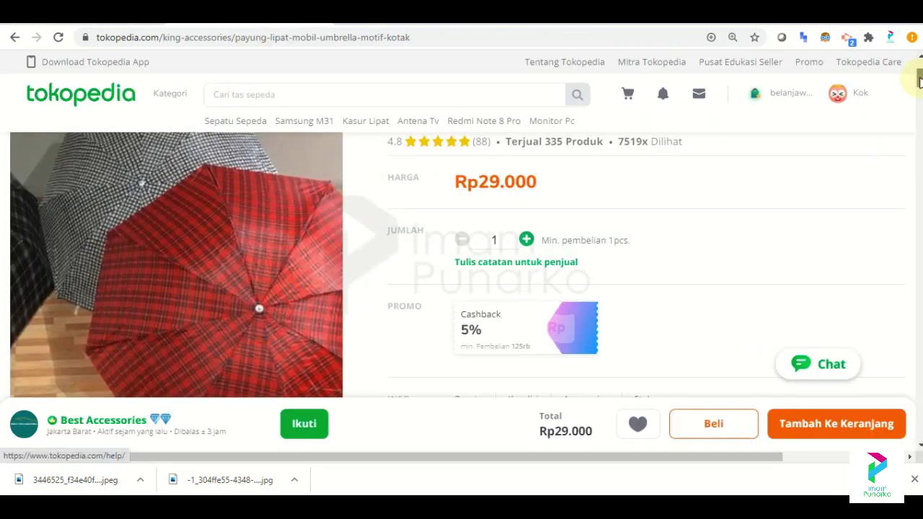
{"action": "scroll", "coordinate": [920, 81], "scroll_direction": "up", "scroll_amount": 2}
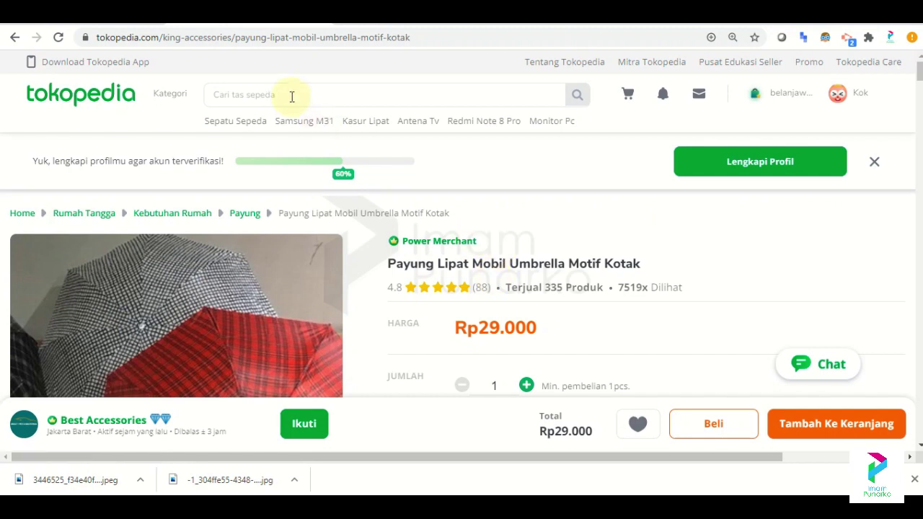
{"action": "key", "text": "ctrl+Tab"}
{"action": "left_click", "coordinate": [241, 215]}
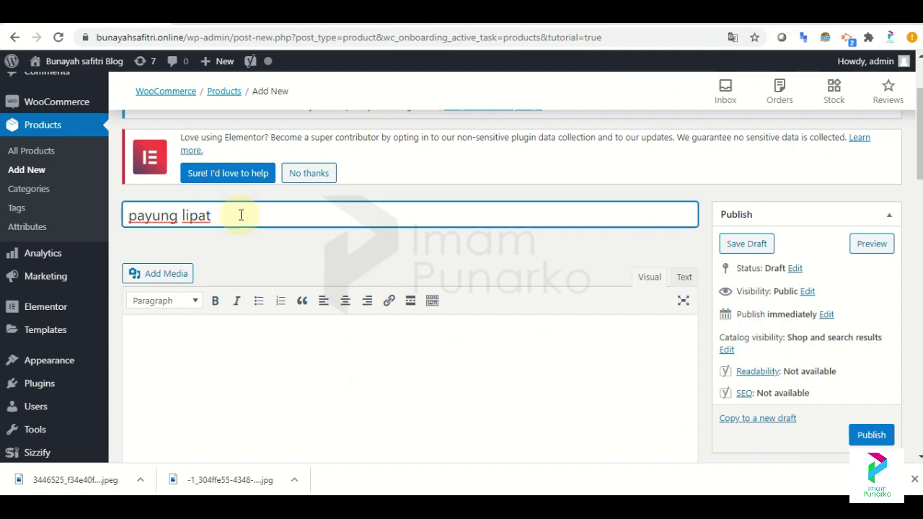
{"action": "key", "text": "ctrl+shift+Tab"}
{"action": "key", "text": "ctrl+Tab"}
{"action": "type", "text": "mobil umbrella"}
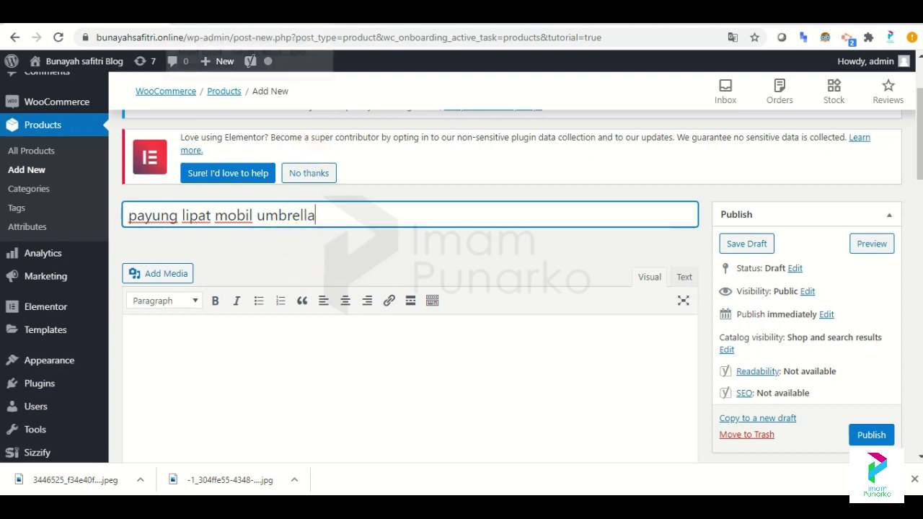
{"action": "scroll", "coordinate": [409, 288], "scroll_direction": "down", "scroll_amount": 2}
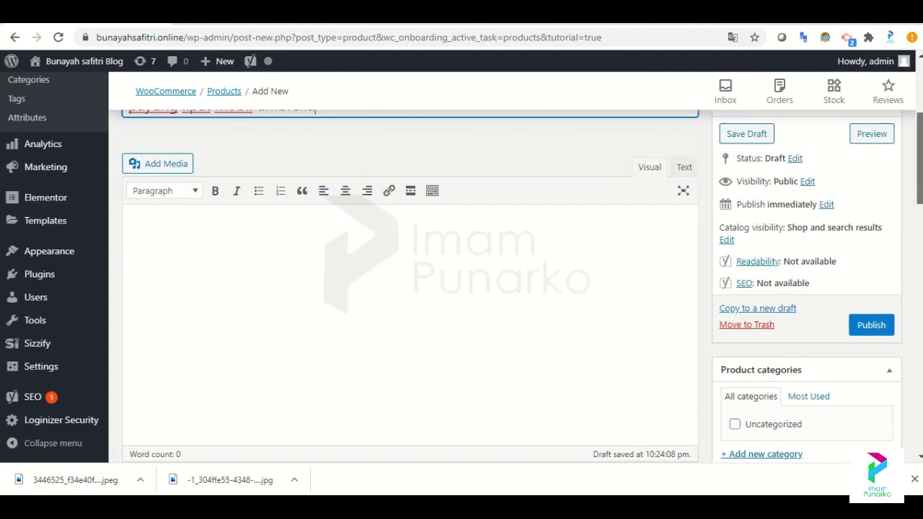
Copy the Tokopedia Deskripsi text and paste it into the product description body.
{"action": "left_click", "coordinate": [191, 15]}
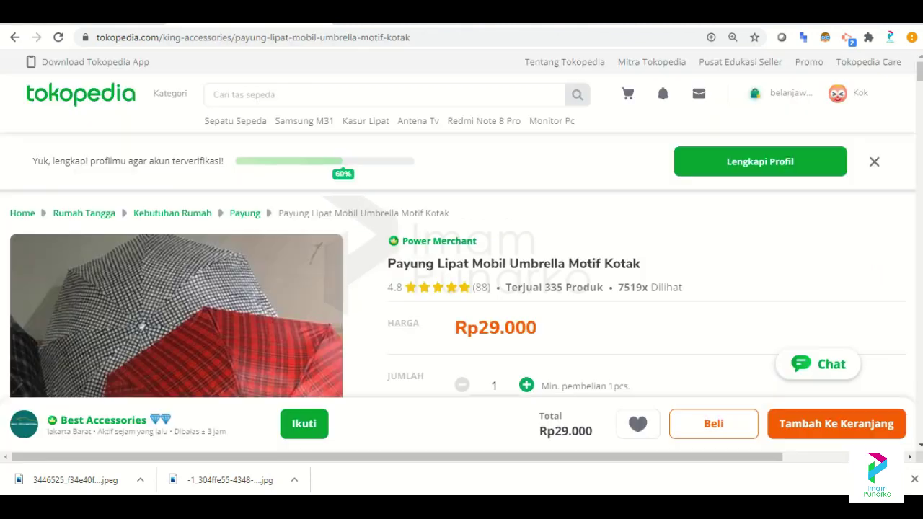
{"action": "left_click_drag", "start_coordinate": [917, 72], "coordinate": [917, 94]}
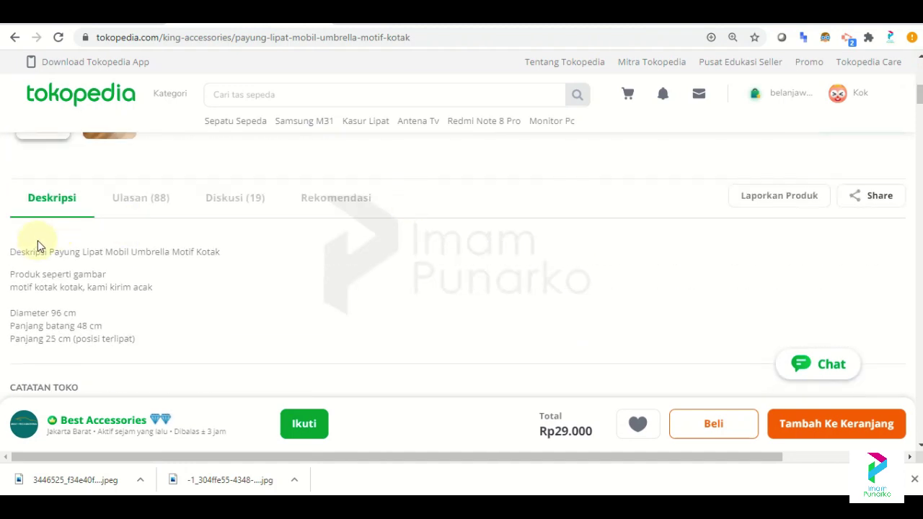
{"action": "left_click_drag", "start_coordinate": [11, 251], "coordinate": [143, 341]}
{"action": "key", "text": "ctrl+c"}
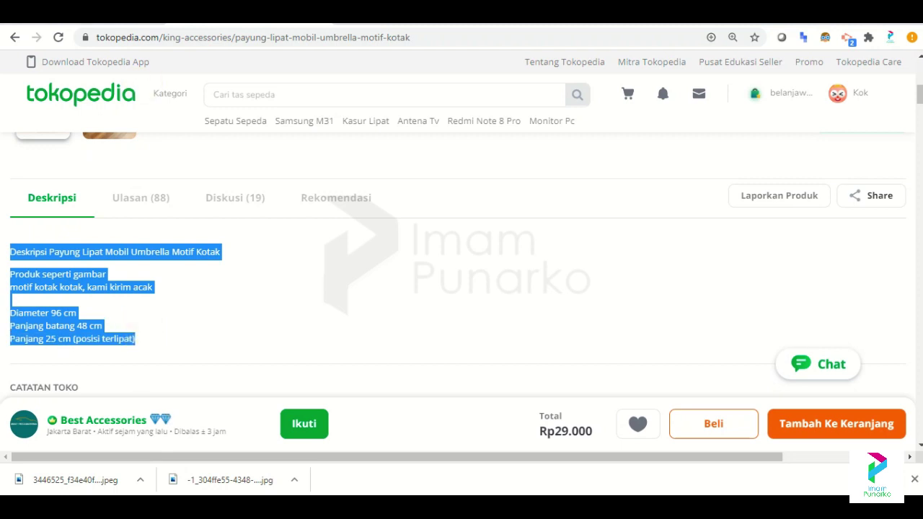
{"action": "key", "text": "ctrl+Tab"}
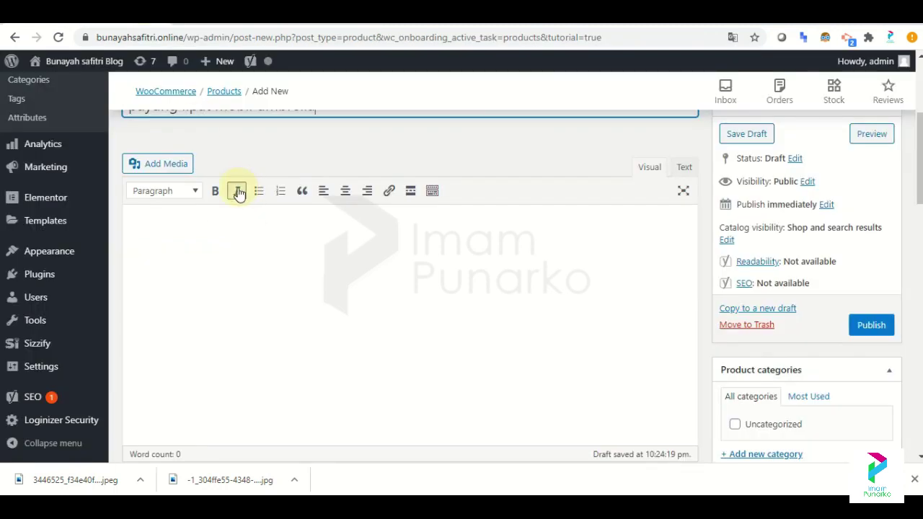
{"action": "left_click", "coordinate": [177, 282]}
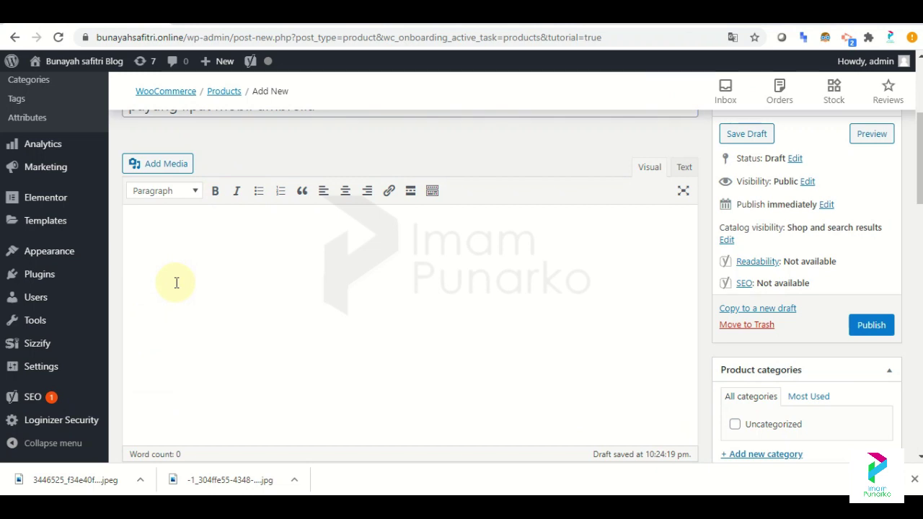
{"action": "key", "text": "ctrl+v"}
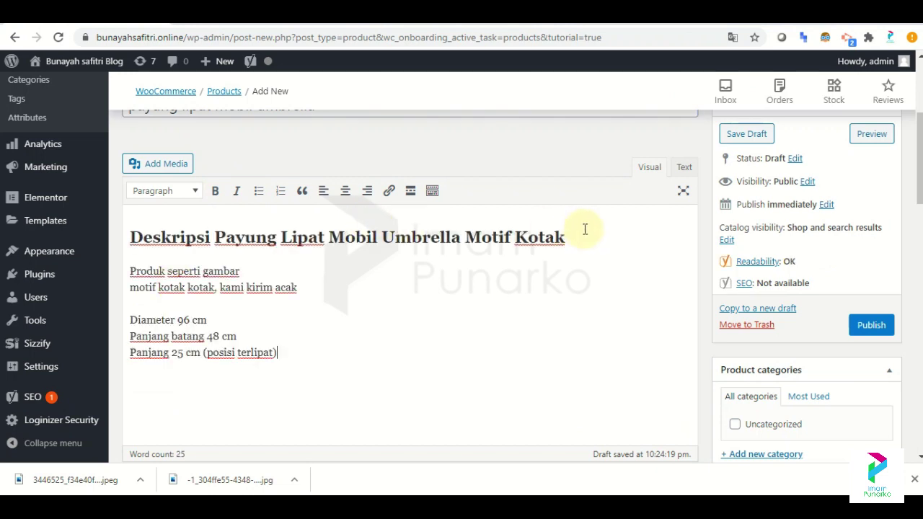
{"action": "mouse_move", "coordinate": [583, 238]}
{"action": "left_mouse_down"}
{"action": "mouse_move", "coordinate": [480, 233]}
{"action": "mouse_move", "coordinate": [593, 228]}
{"action": "left_mouse_up"}
{"action": "left_click_drag", "start_coordinate": [918, 182], "coordinate": [918, 258]}
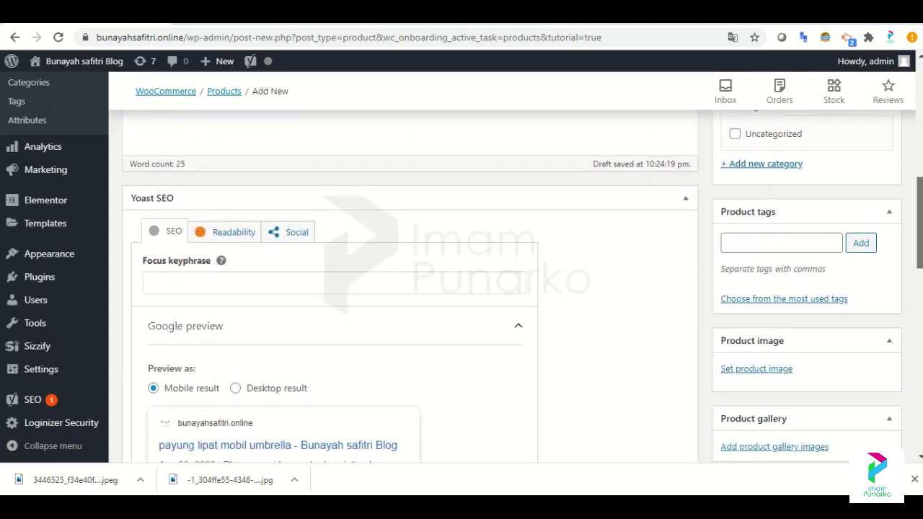
Enter 'Payung lipat mobil' as the Yoast SEO focus keyphrase.
{"action": "scroll", "coordinate": [523, 231], "scroll_direction": "down", "scroll_amount": 1}
{"action": "left_click", "coordinate": [190, 223]}
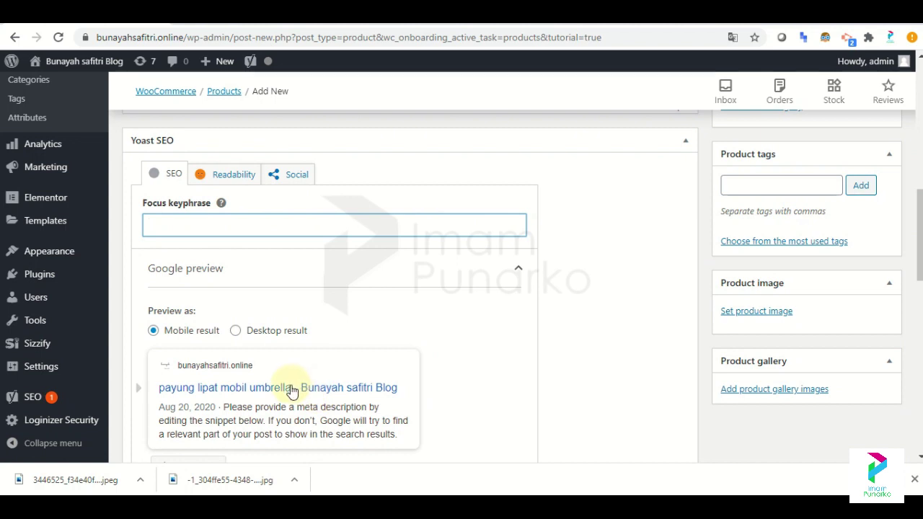
{"action": "left_click_drag", "start_coordinate": [292, 394], "coordinate": [159, 390]}
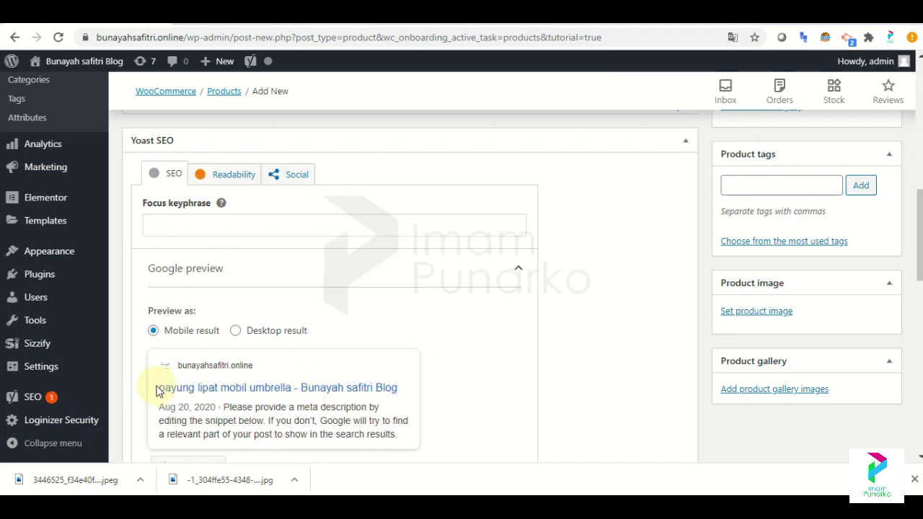
{"action": "left_click", "coordinate": [233, 226]}
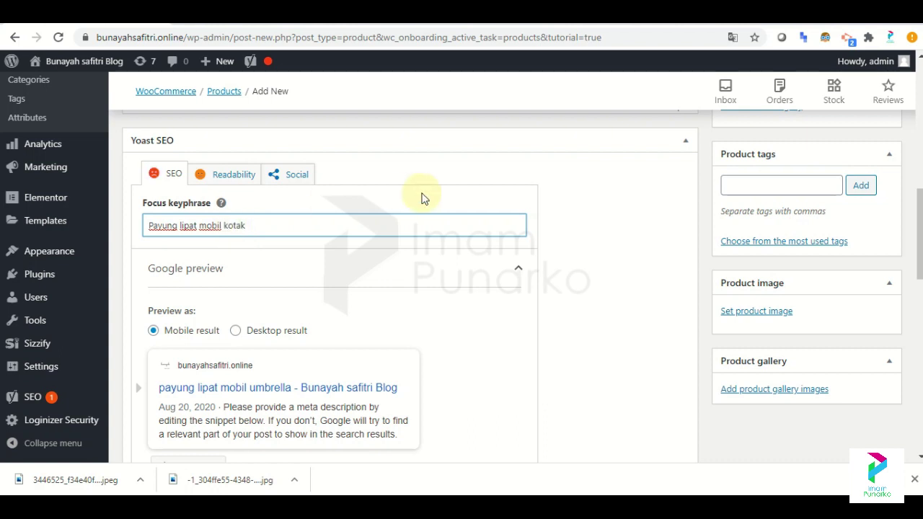
{"action": "key", "text": "BackSpace"}
{"action": "scroll", "coordinate": [438, 329], "scroll_direction": "down", "scroll_amount": 2}
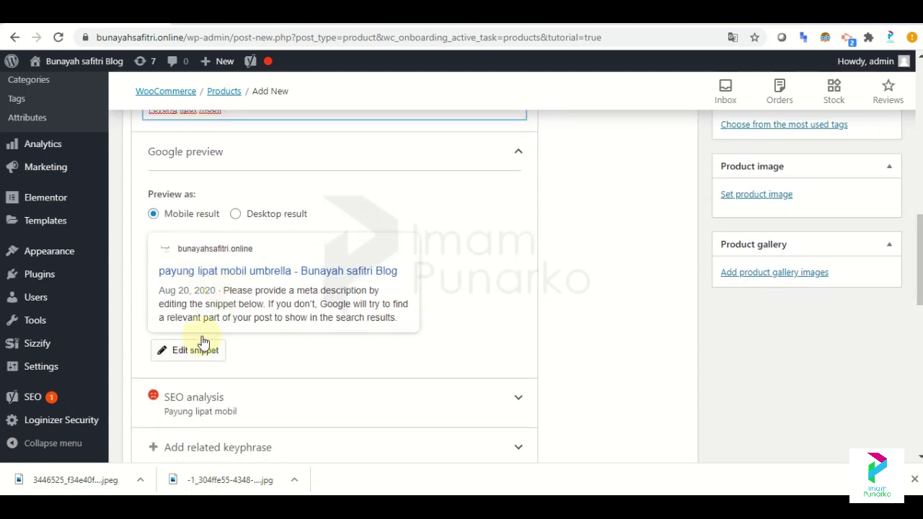
Paste the first two Tokopedia description lines into the Yoast meta description.
{"action": "left_click", "coordinate": [204, 350]}
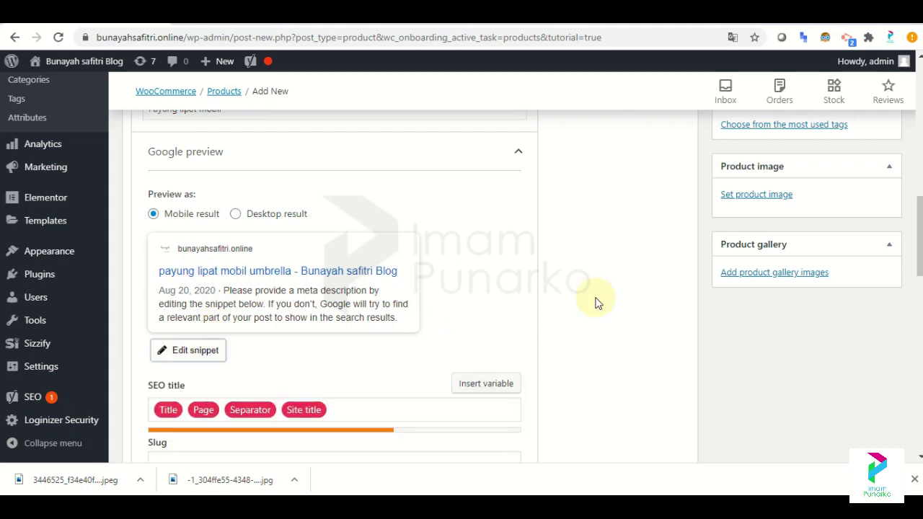
{"action": "scroll", "coordinate": [676, 293], "scroll_direction": "down", "scroll_amount": 2}
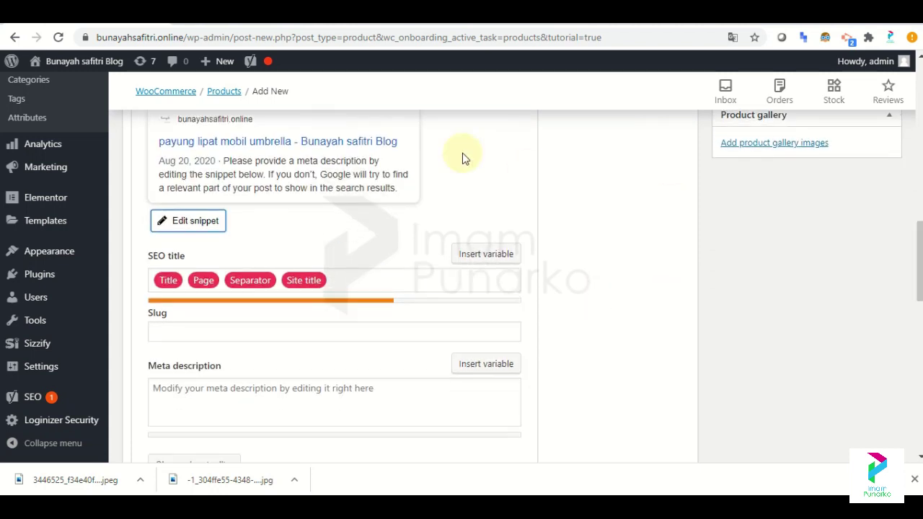
{"action": "left_click", "coordinate": [238, 8]}
{"action": "left_click", "coordinate": [39, 280]}
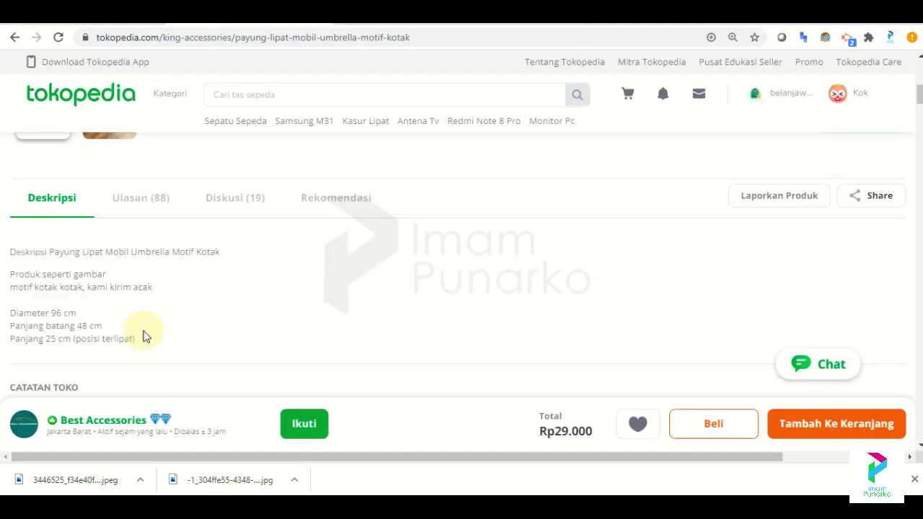
{"action": "left_click_drag", "start_coordinate": [92, 286], "coordinate": [165, 297]}
{"action": "left_click", "coordinate": [126, 8]}
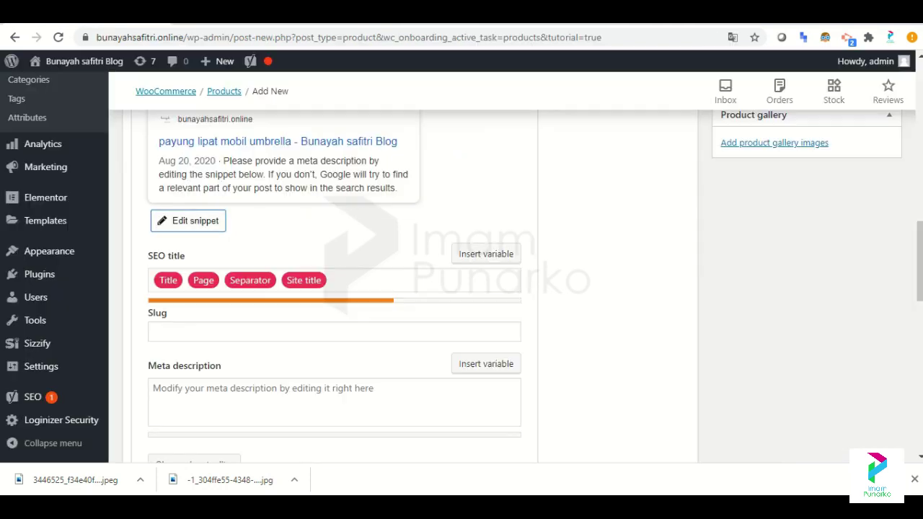
{"action": "left_click", "coordinate": [289, 399]}
{"action": "type", "text": "Produk seperti gambarmotif kotak kotak, kami kirim acak"}
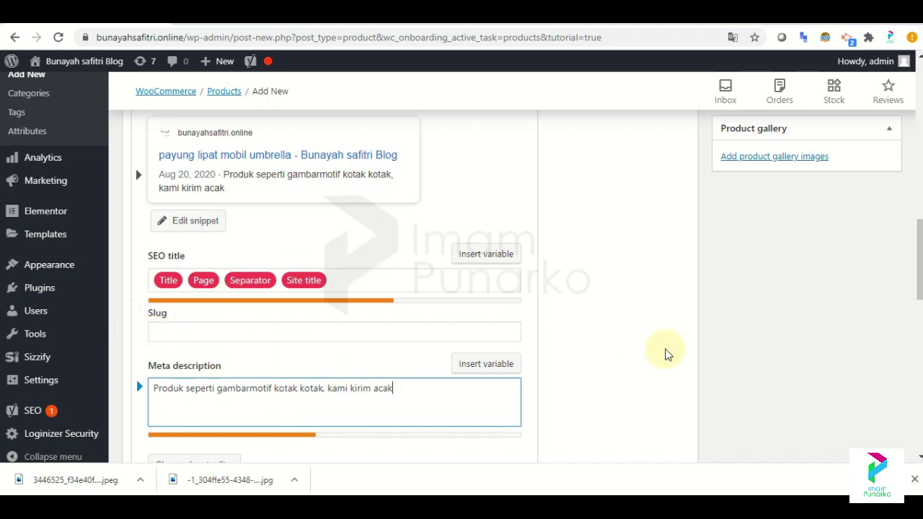
Add text about the sturdy, rust-resistant build and delete the leading 'Produk seperti gambar'.
{"action": "mouse_move", "coordinate": [919, 260]}
{"action": "left_mouse_down"}
{"action": "mouse_move", "coordinate": [919, 241]}
{"action": "mouse_move", "coordinate": [920, 272]}
{"action": "left_mouse_up"}
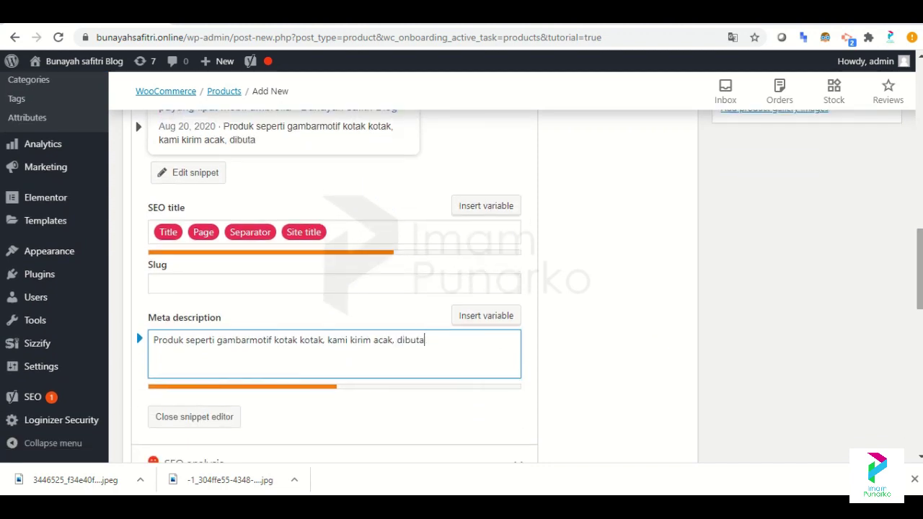
{"action": "type", "text": "han yang kuat tidak mudah ber"}
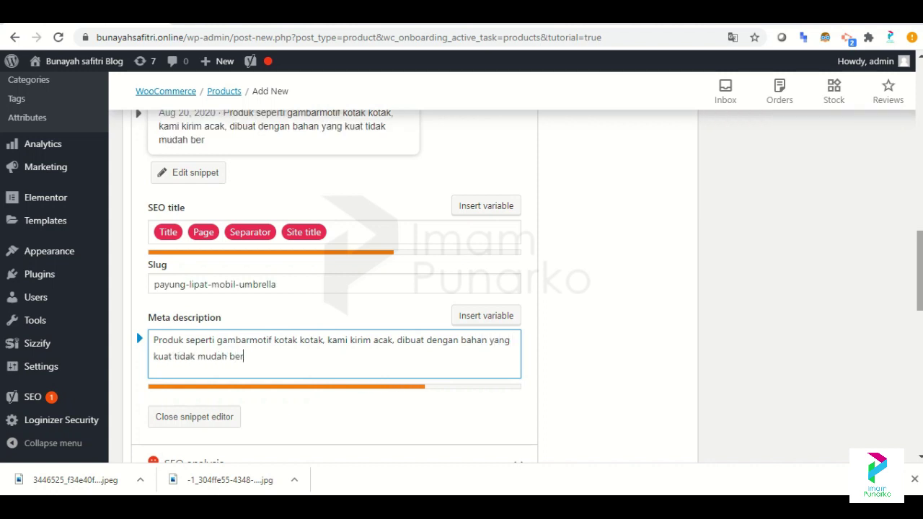
{"action": "type", "text": "karat dan dapat digunakan di segala kondisi"}
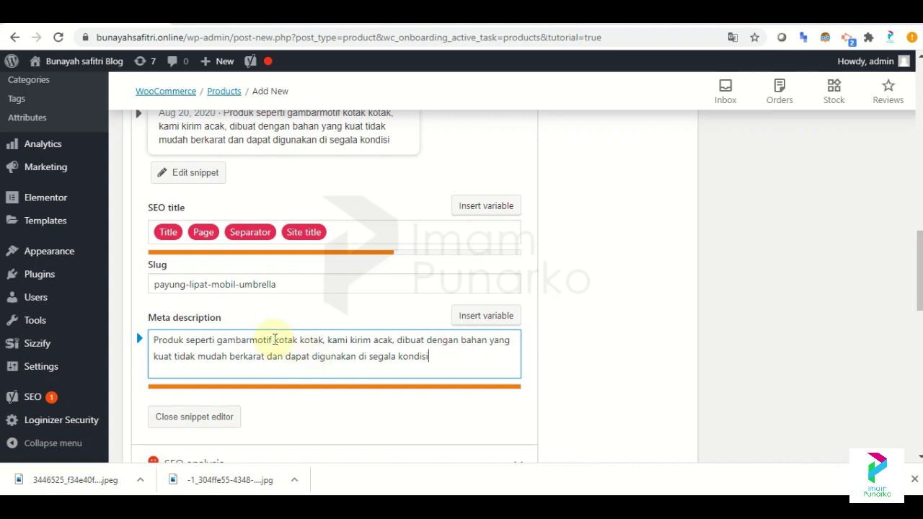
{"action": "left_click_drag", "start_coordinate": [249, 341], "coordinate": [174, 341]}
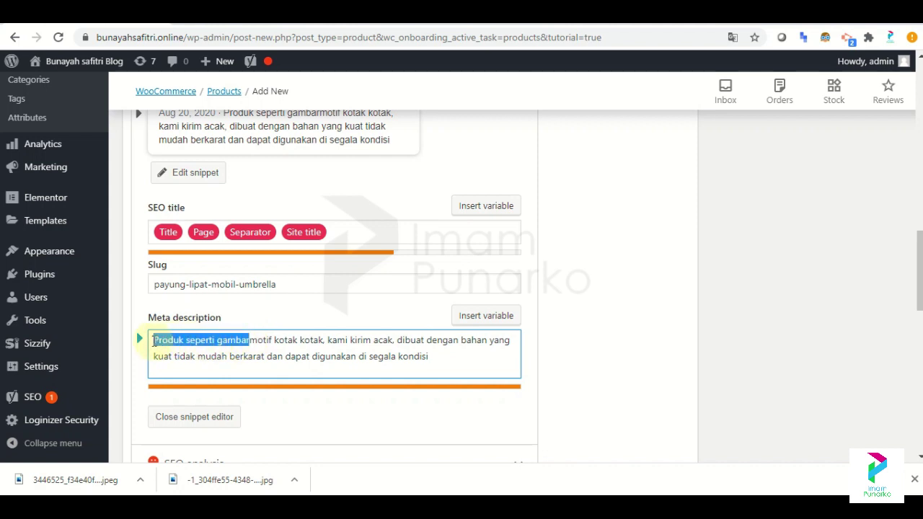
{"action": "key", "text": "BackSpace"}
{"action": "scroll", "coordinate": [865, 257], "scroll_direction": "down", "scroll_amount": 3}
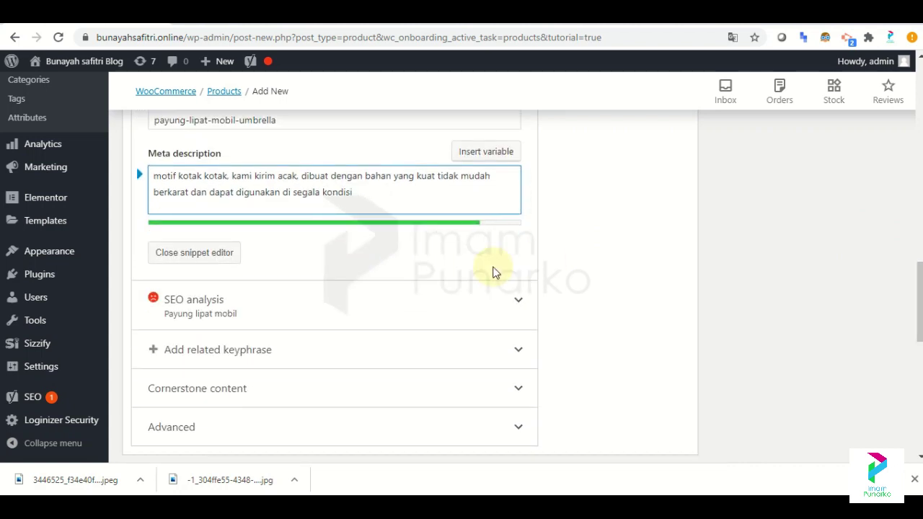
{"action": "left_click", "coordinate": [515, 303]}
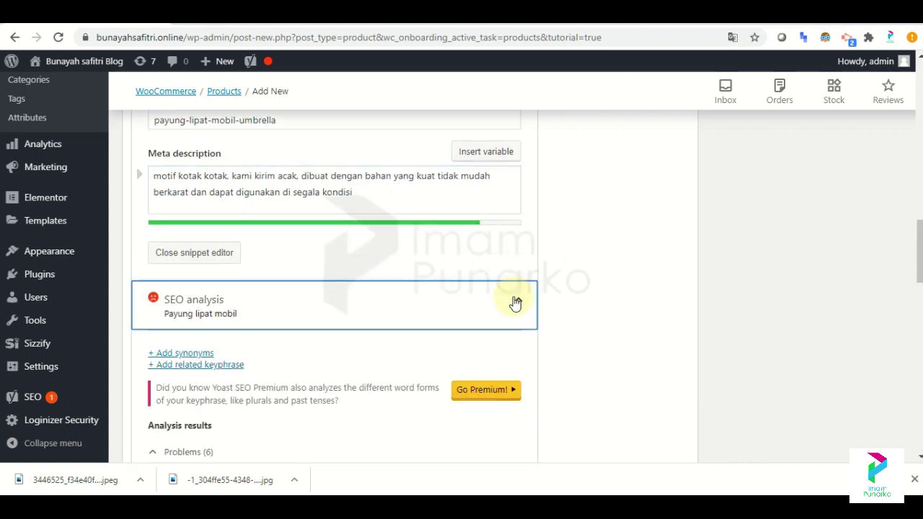
{"action": "scroll", "coordinate": [433, 289], "scroll_direction": "down", "scroll_amount": 3}
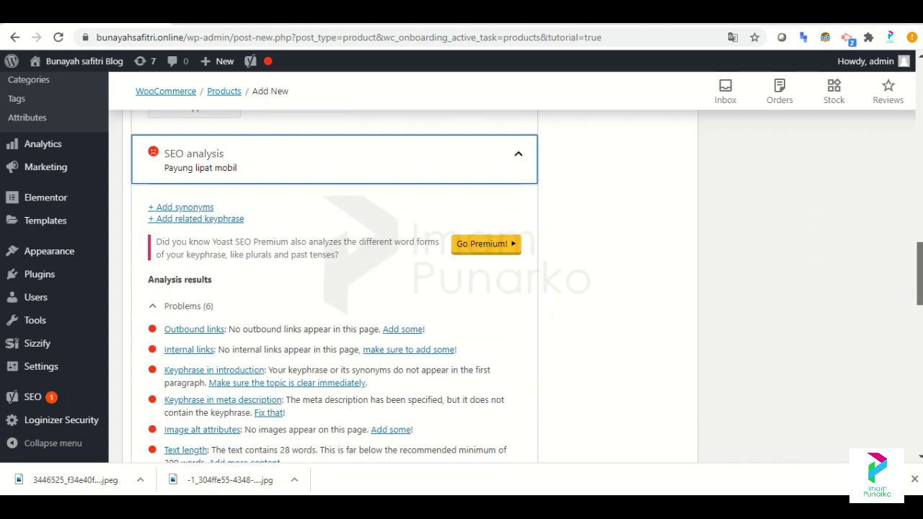
{"action": "scroll", "coordinate": [432, 289], "scroll_direction": "down", "scroll_amount": 3}
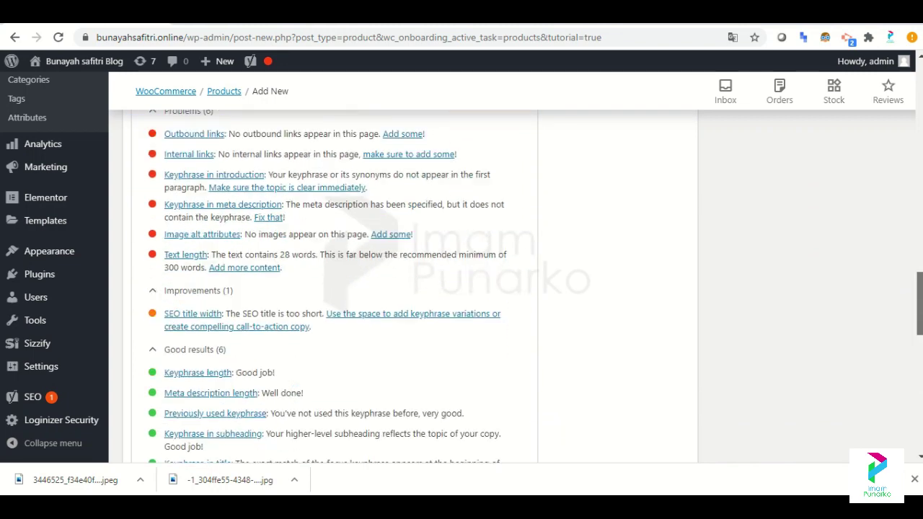
{"action": "scroll", "coordinate": [433, 288], "scroll_direction": "up", "scroll_amount": 8}
{"action": "left_click_drag", "start_coordinate": [920, 213], "coordinate": [918, 182]}
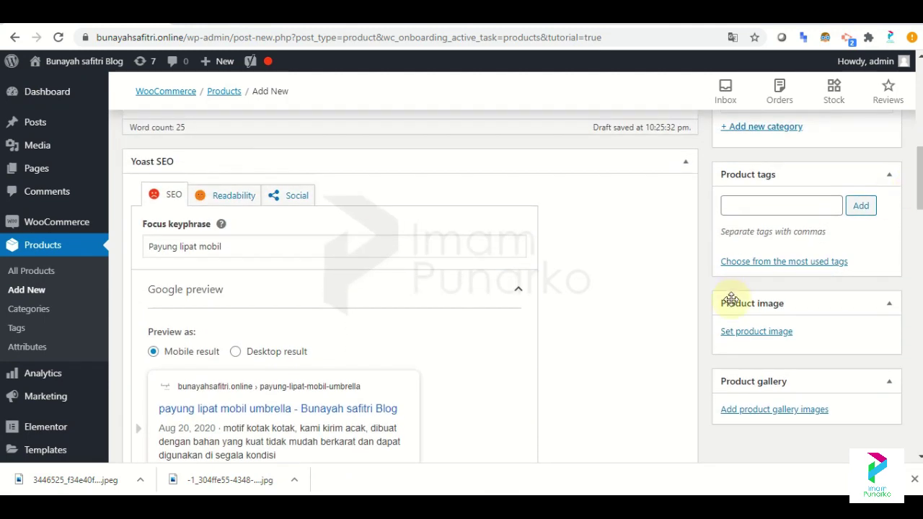
Upload the umbrellas-on-wood and red umbrella photos to the media library.
{"action": "left_click", "coordinate": [740, 333]}
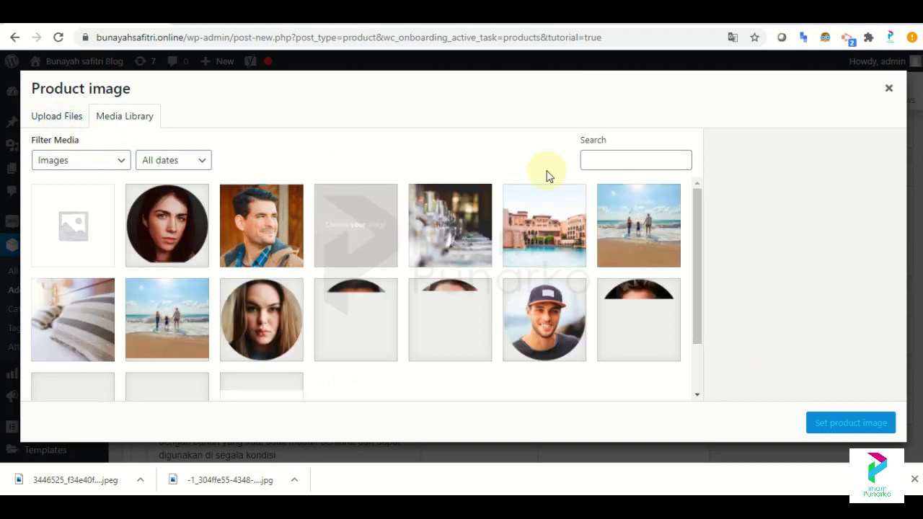
{"action": "left_click", "coordinate": [888, 88]}
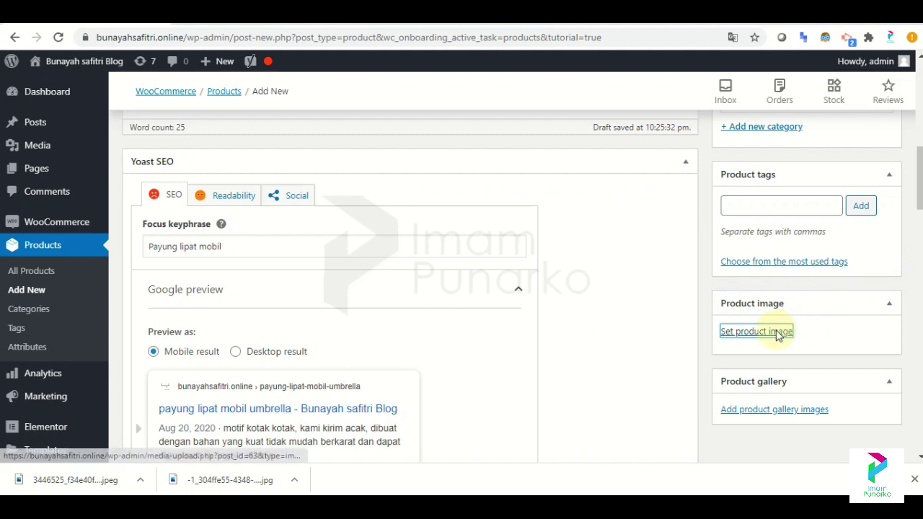
{"action": "left_click", "coordinate": [773, 331]}
{"action": "left_click", "coordinate": [76, 125]}
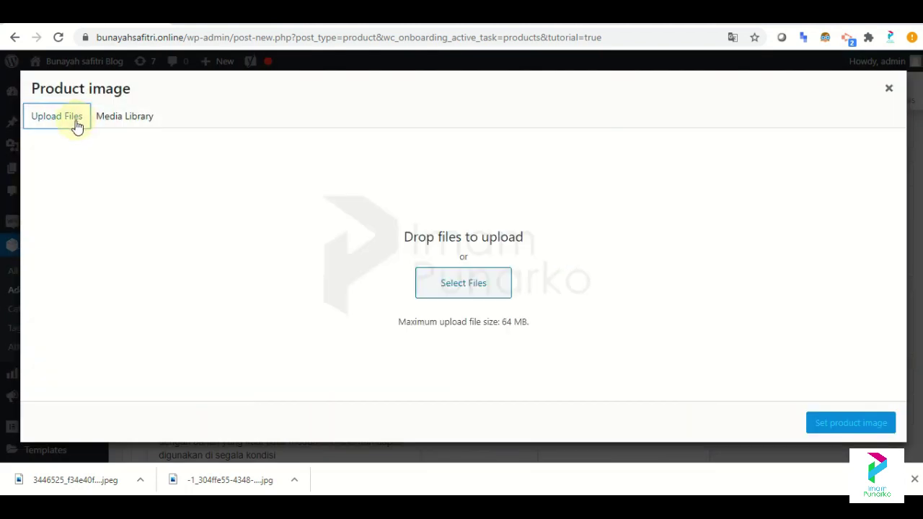
{"action": "left_click", "coordinate": [455, 284]}
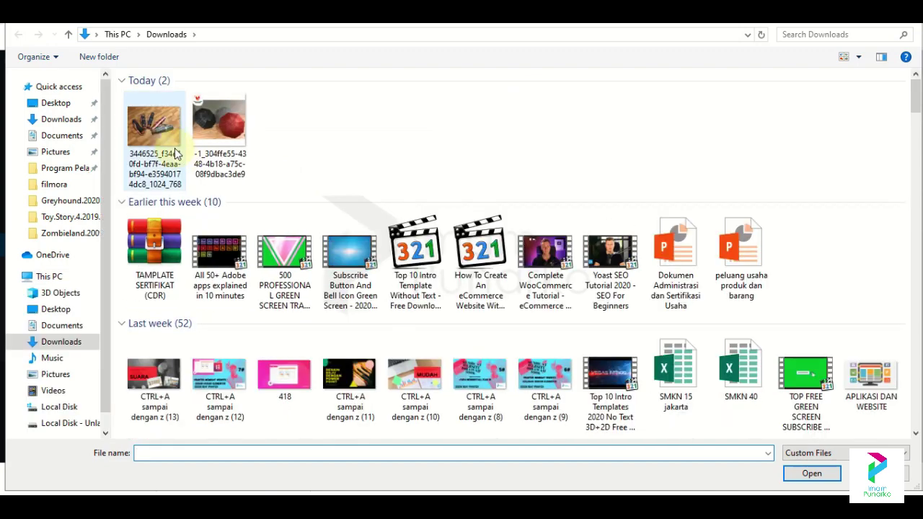
{"action": "left_click", "coordinate": [173, 149]}
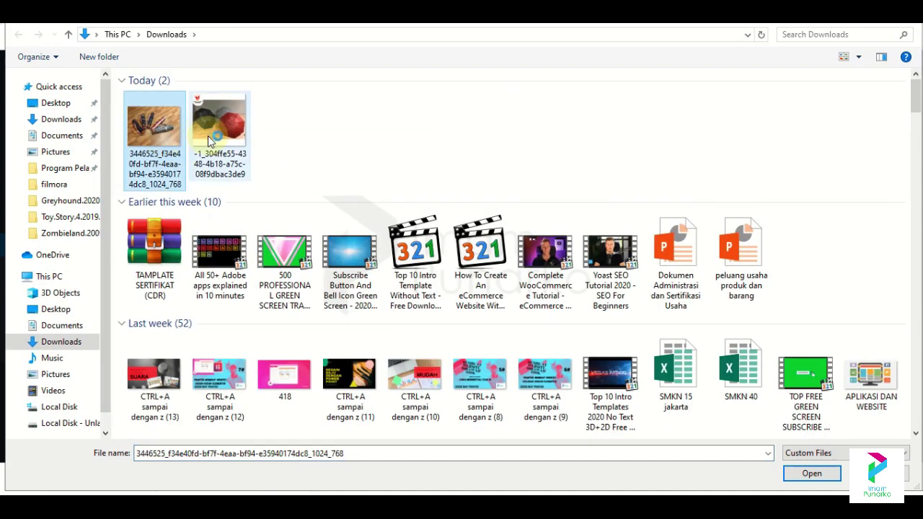
{"action": "left_click", "coordinate": [208, 137], "text": "ctrl"}
{"action": "left_click", "coordinate": [194, 131]}
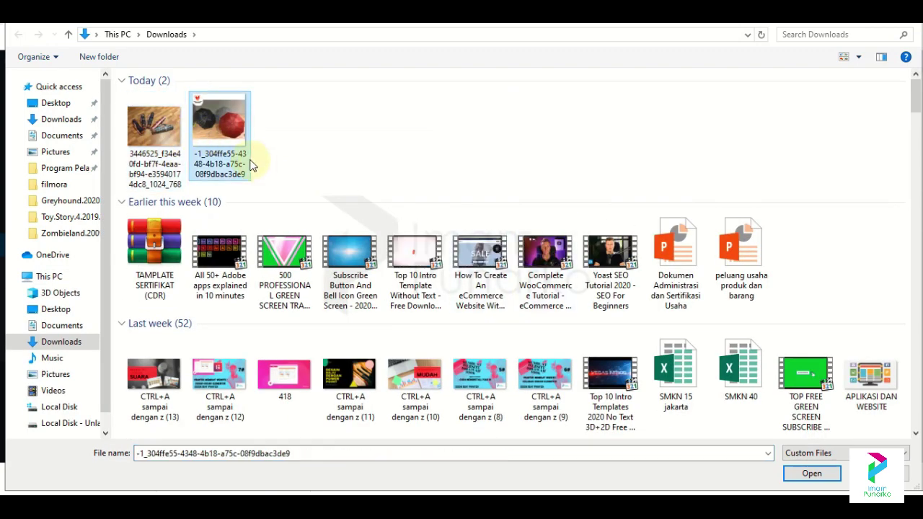
{"action": "left_click", "coordinate": [147, 144], "text": "ctrl"}
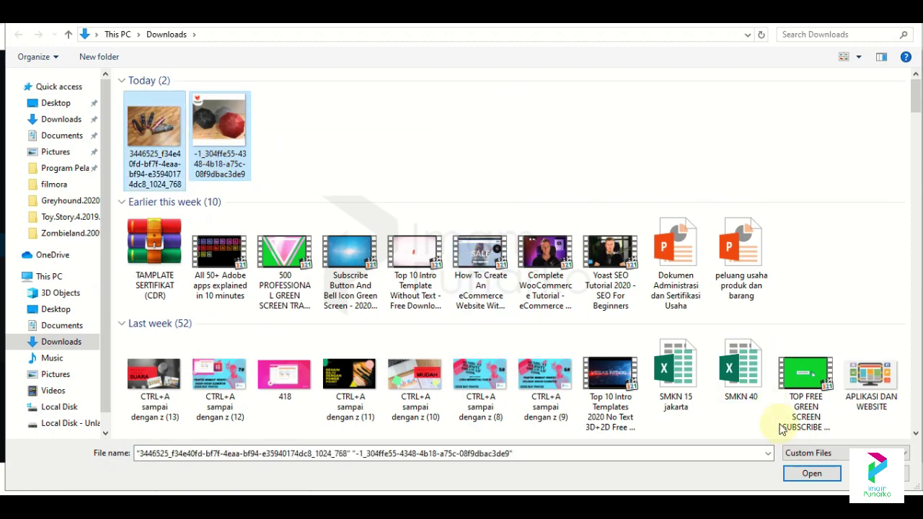
{"action": "left_click", "coordinate": [793, 475]}
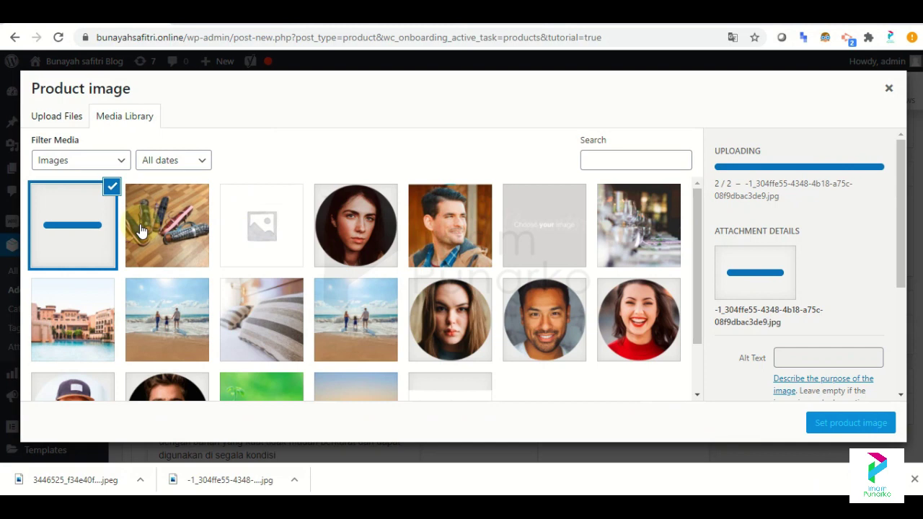
Set the black and red umbrellas photo as the product image.
{"action": "left_click", "coordinate": [103, 233]}
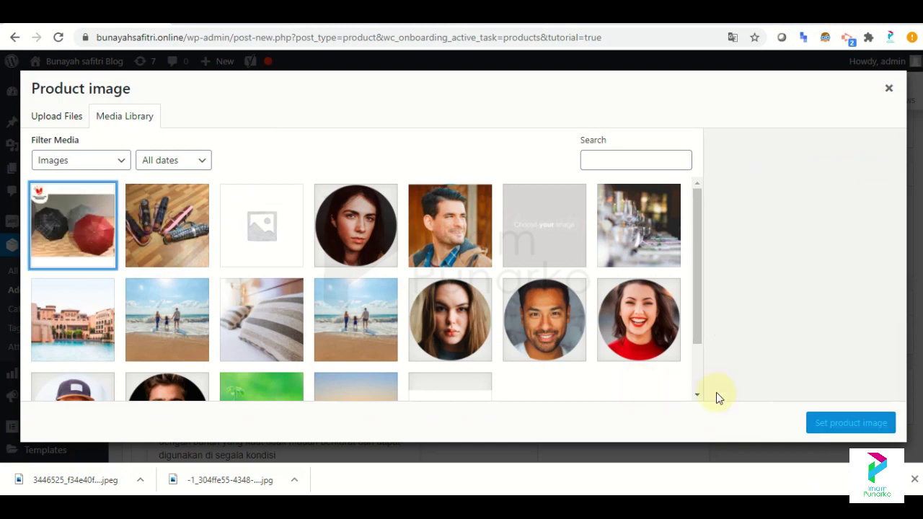
{"action": "left_click", "coordinate": [127, 242]}
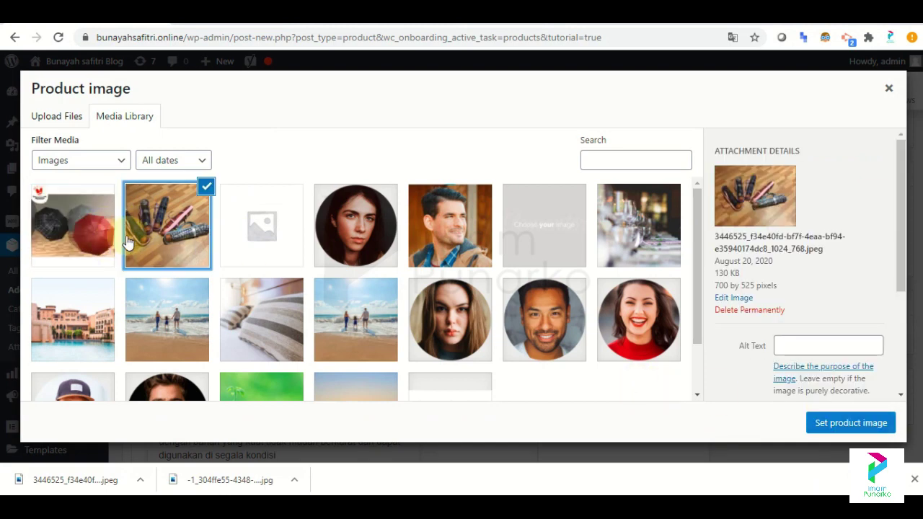
{"action": "left_click", "coordinate": [52, 234]}
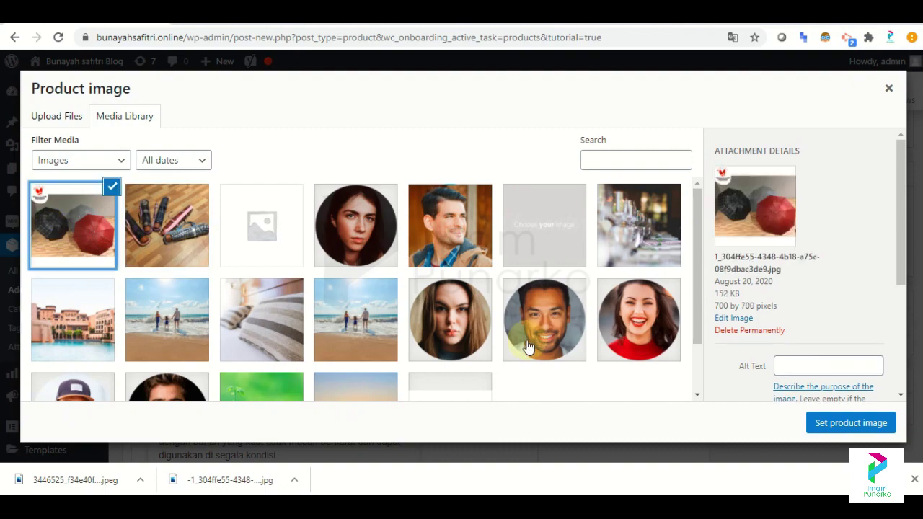
{"action": "left_click", "coordinate": [865, 424]}
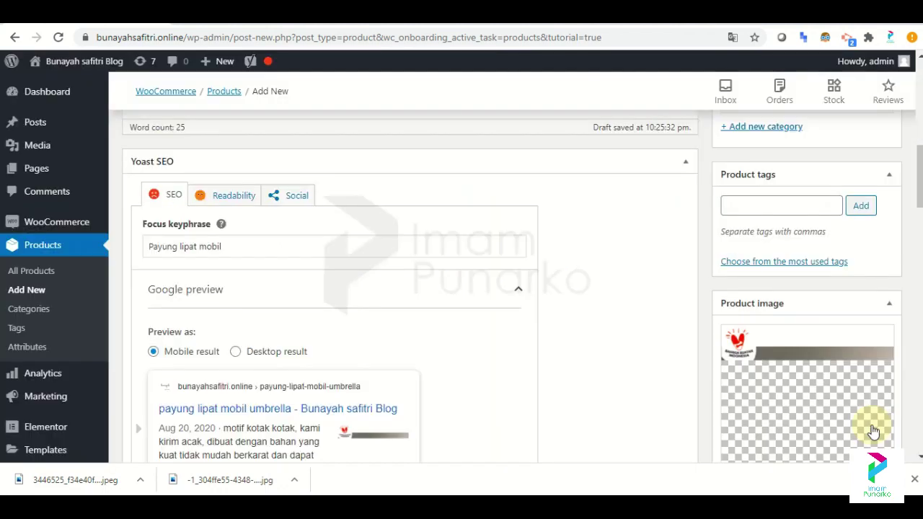
{"action": "scroll", "coordinate": [873, 430], "scroll_direction": "down", "scroll_amount": 3}
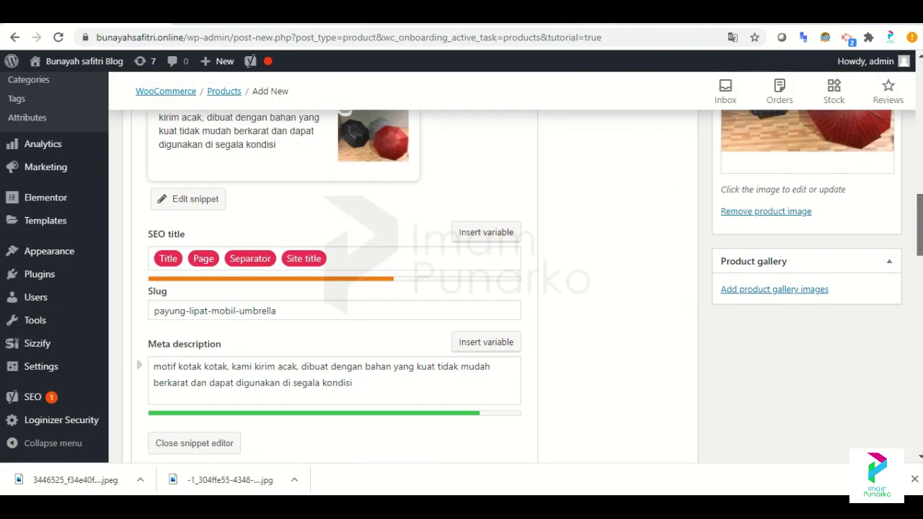
{"action": "scroll", "coordinate": [462, 267], "scroll_direction": "up", "scroll_amount": 2}
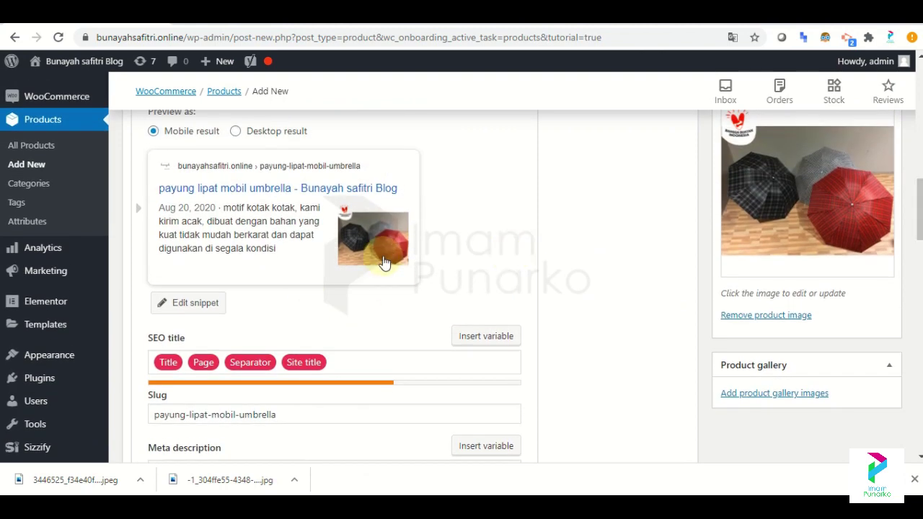
{"action": "scroll", "coordinate": [397, 252], "scroll_direction": "up", "scroll_amount": 2}
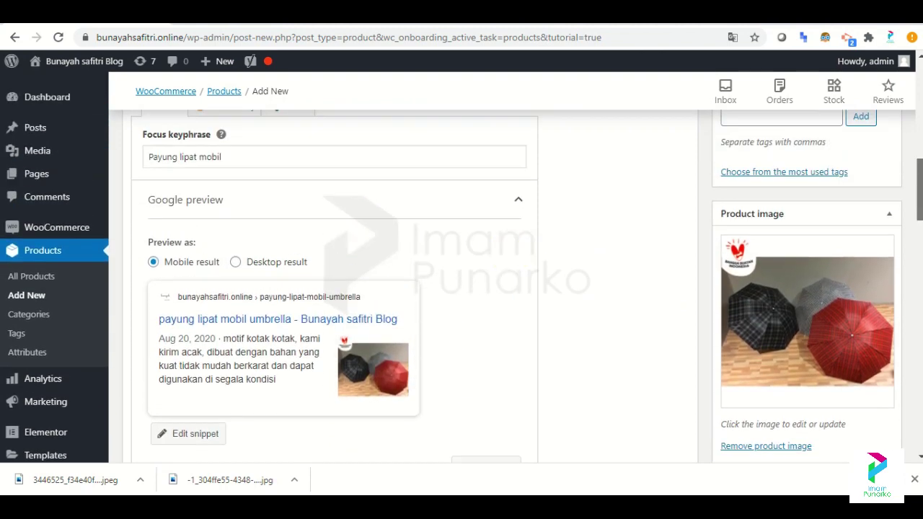
{"action": "scroll", "coordinate": [728, 193], "scroll_direction": "up", "scroll_amount": 12}
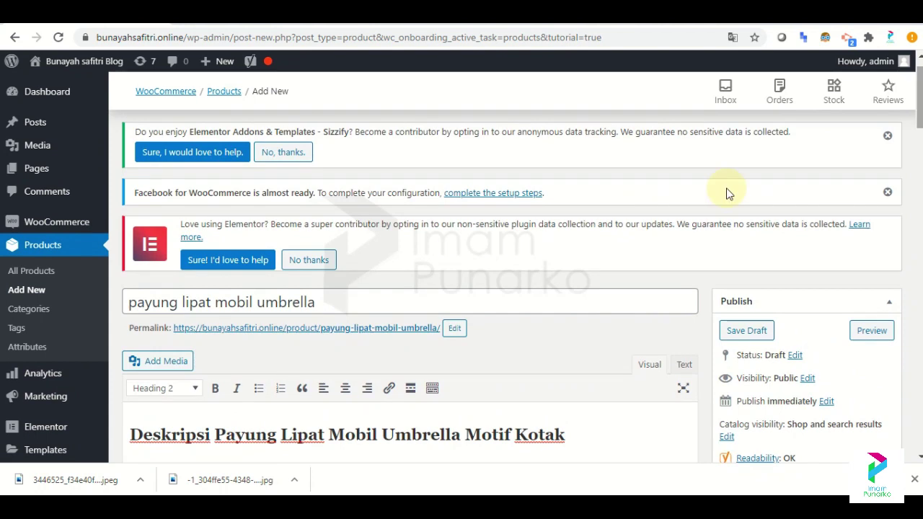
Insert the black and red umbrellas photo from the media library into the product description.
{"action": "left_click", "coordinate": [147, 366]}
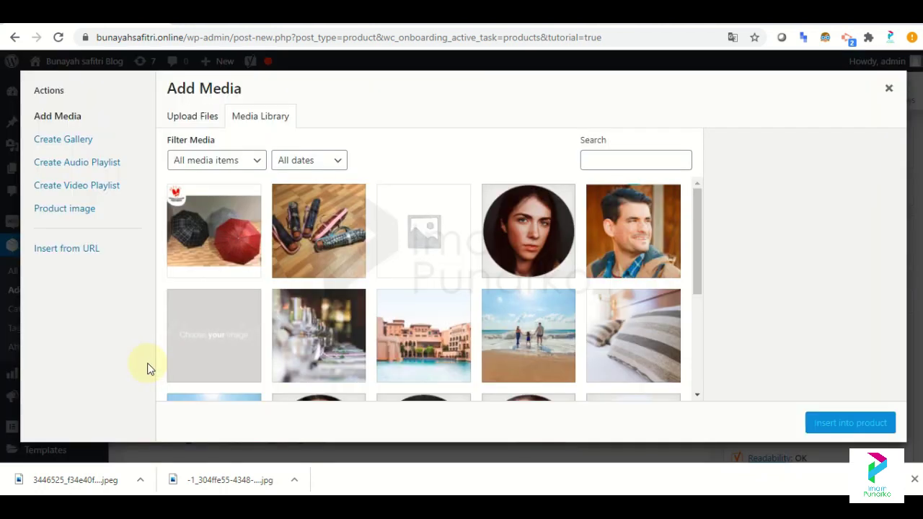
{"action": "left_click", "coordinate": [247, 233]}
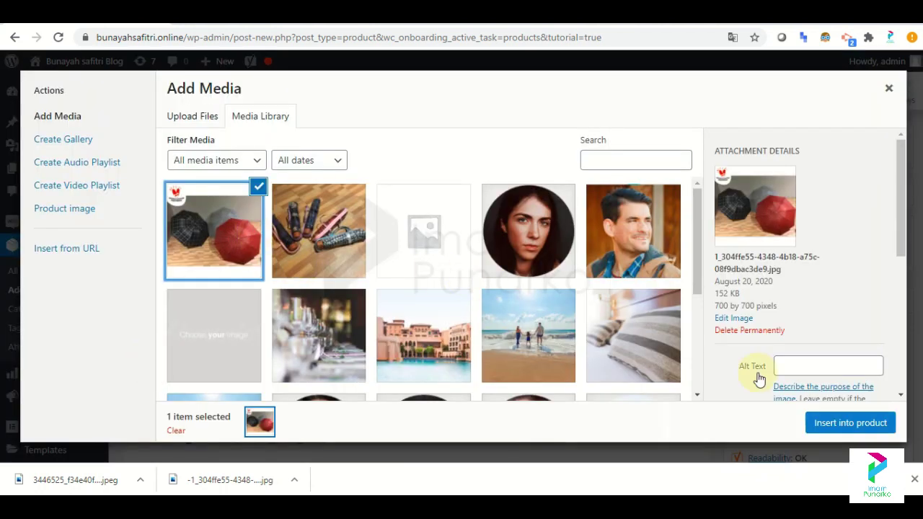
{"action": "left_click", "coordinate": [878, 426]}
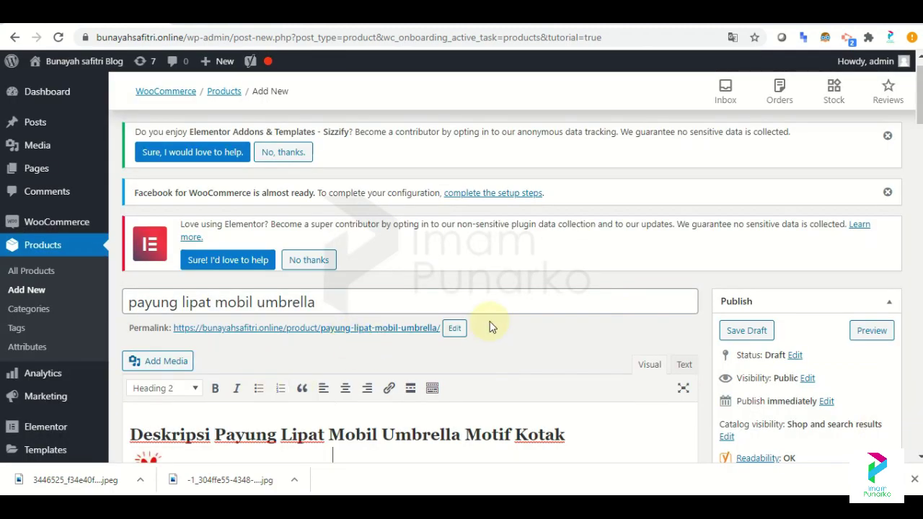
{"action": "scroll", "coordinate": [404, 289], "scroll_direction": "down", "scroll_amount": 4}
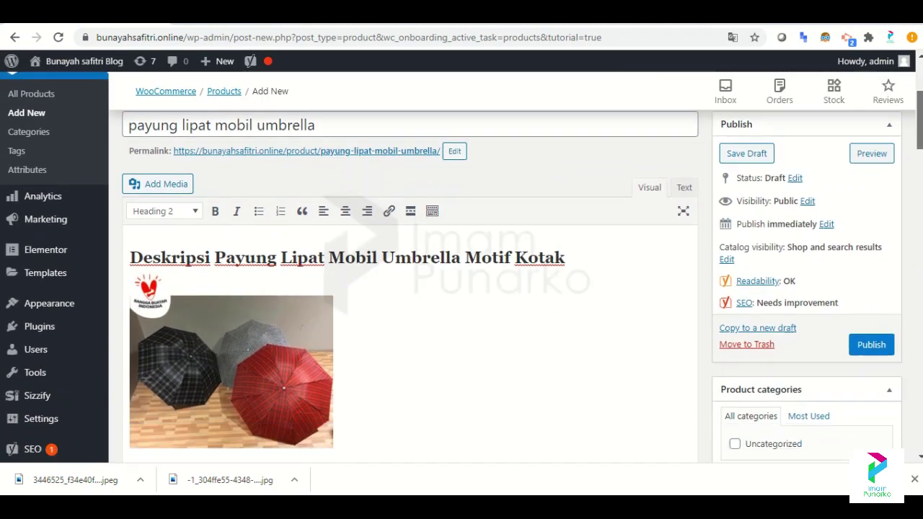
{"action": "scroll", "coordinate": [404, 288], "scroll_direction": "down", "scroll_amount": 15}
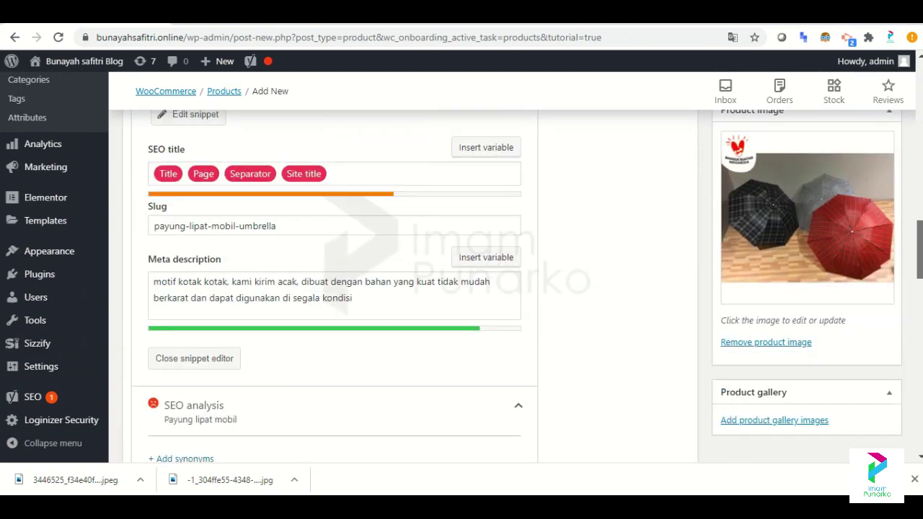
{"action": "scroll", "coordinate": [404, 288], "scroll_direction": "down", "scroll_amount": 10}
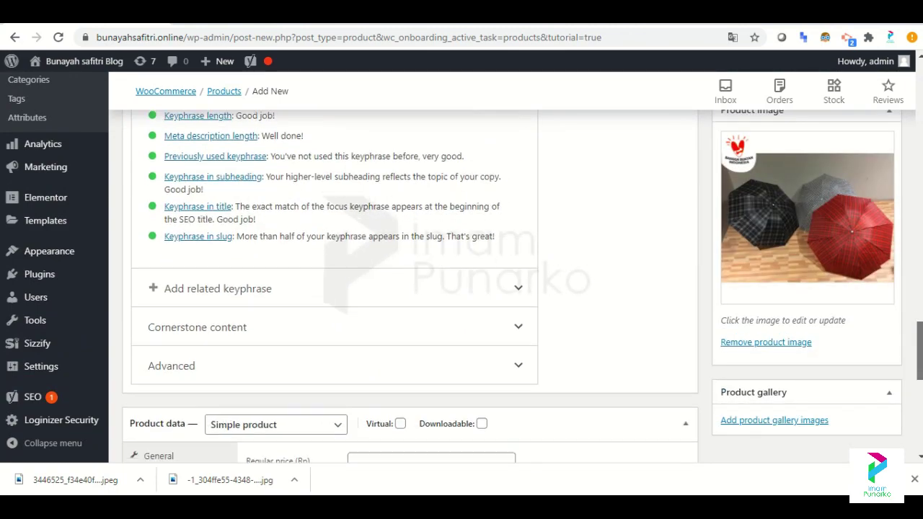
{"action": "scroll", "coordinate": [404, 288], "scroll_direction": "down", "scroll_amount": 1}
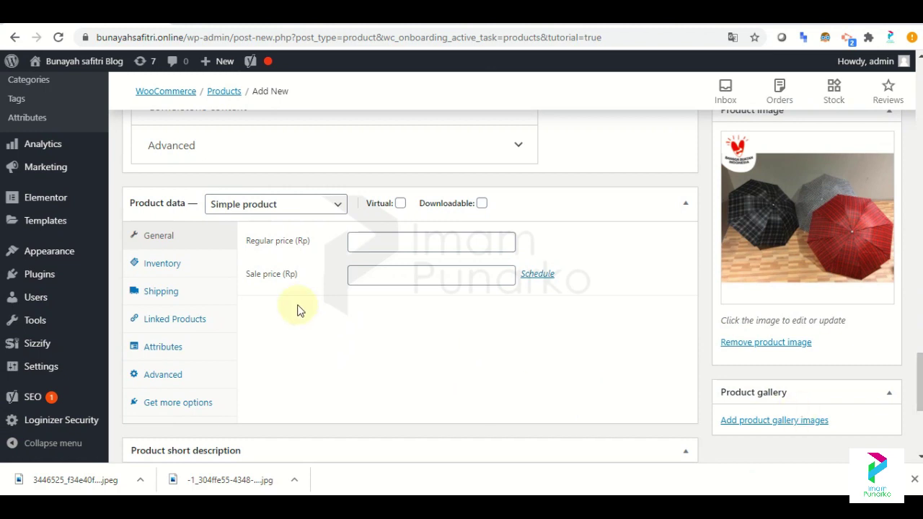
Keep it a simple product priced at 50000 regular and 40000 on sale.
{"action": "left_click", "coordinate": [334, 210]}
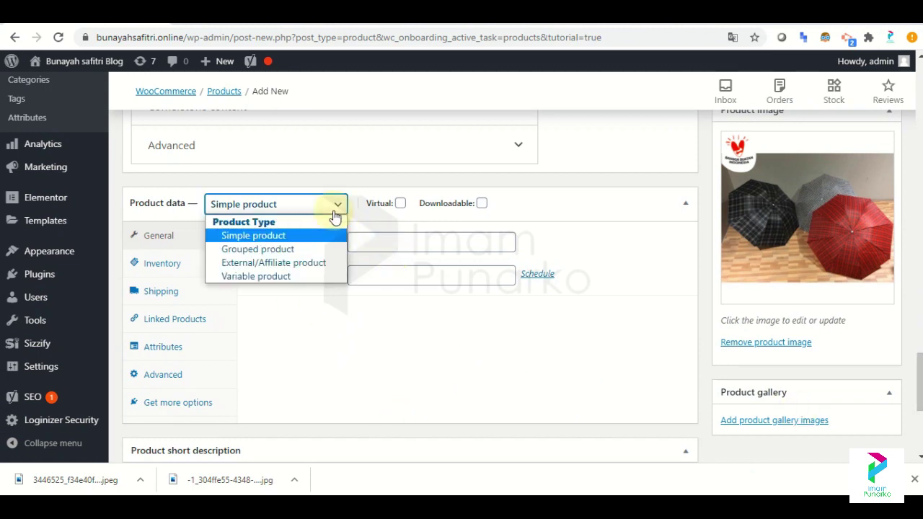
{"action": "left_click", "coordinate": [336, 210]}
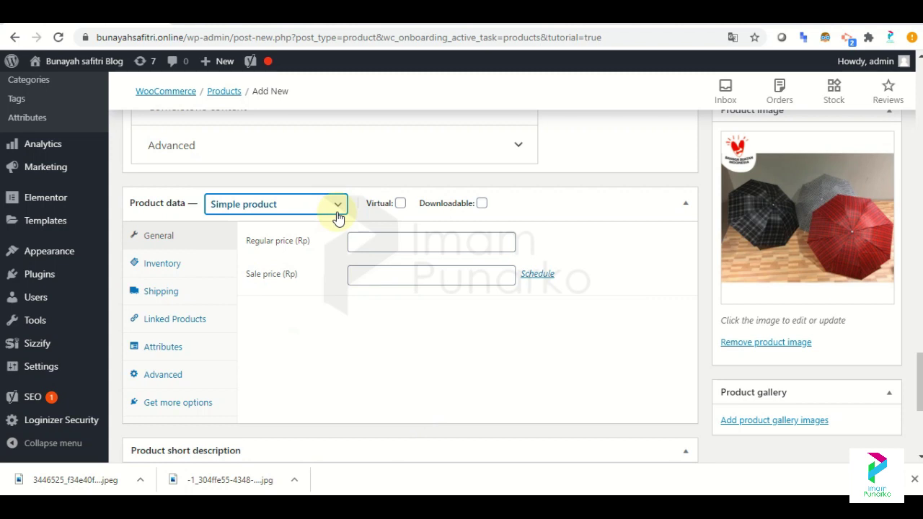
{"action": "left_click", "coordinate": [382, 244]}
{"action": "key", "text": "ctrl+Tab"}
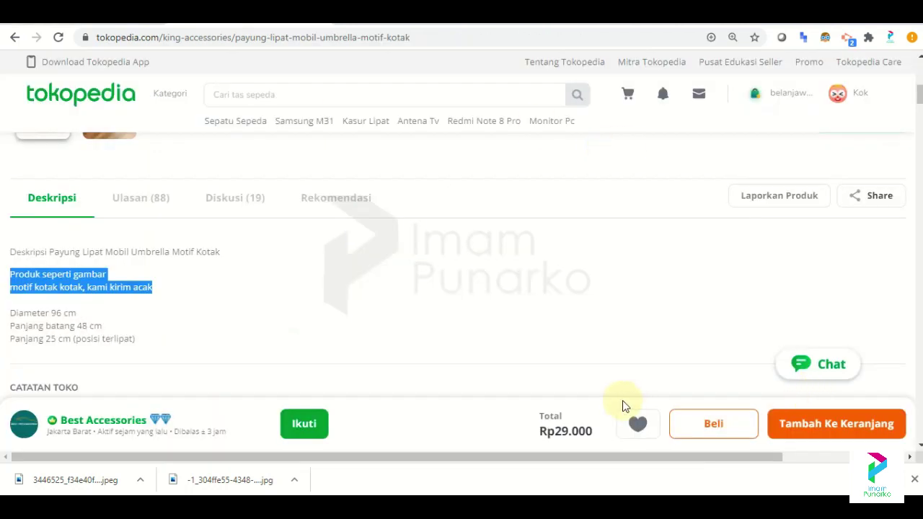
{"action": "key", "text": "ctrl+Tab"}
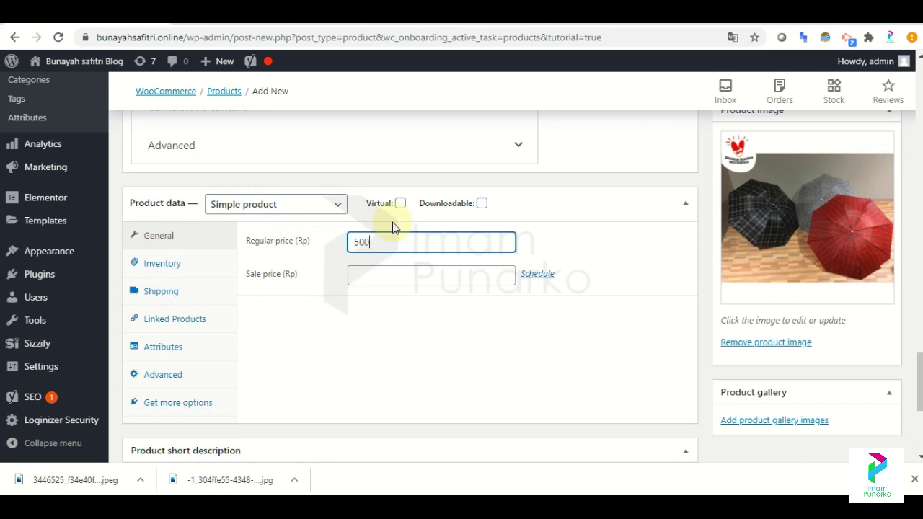
{"action": "left_click", "coordinate": [392, 274]}
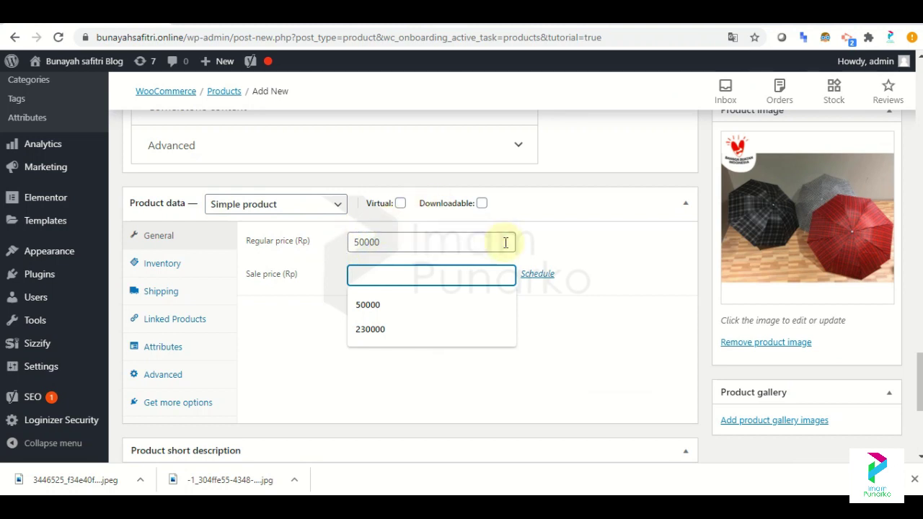
{"action": "type", "text": "35"}
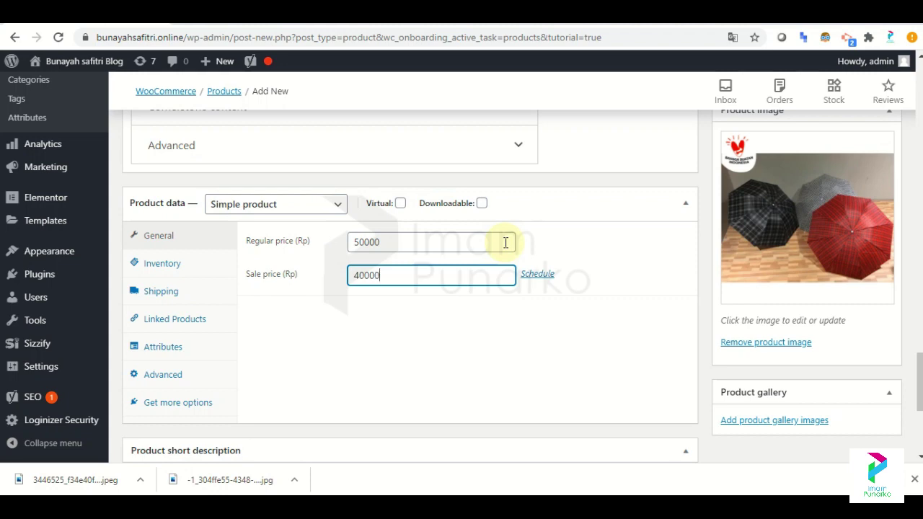
{"action": "key", "text": "ctrl+Tab"}
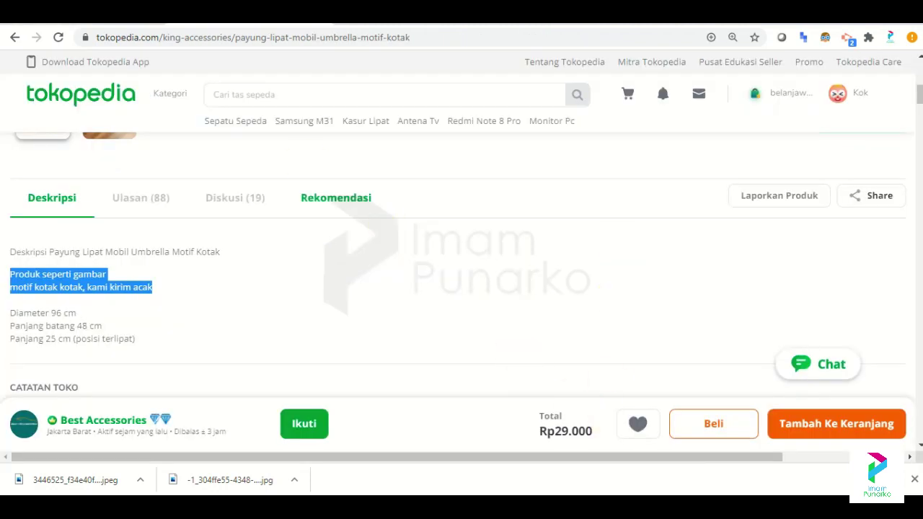
{"action": "key", "text": "ctrl+Tab"}
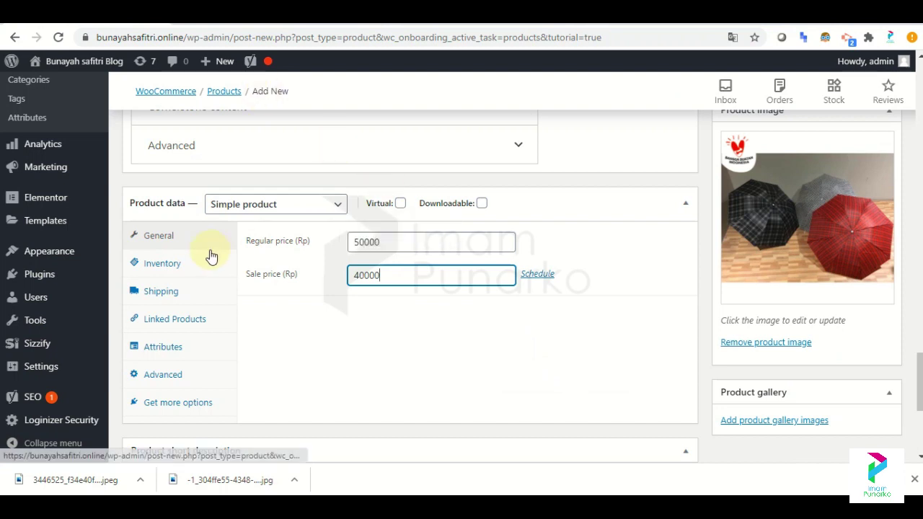
{"action": "left_click", "coordinate": [178, 262]}
Enter SKU p-1, turn on Manage stock and set stock quantity to 100.
{"action": "left_click", "coordinate": [410, 242]}
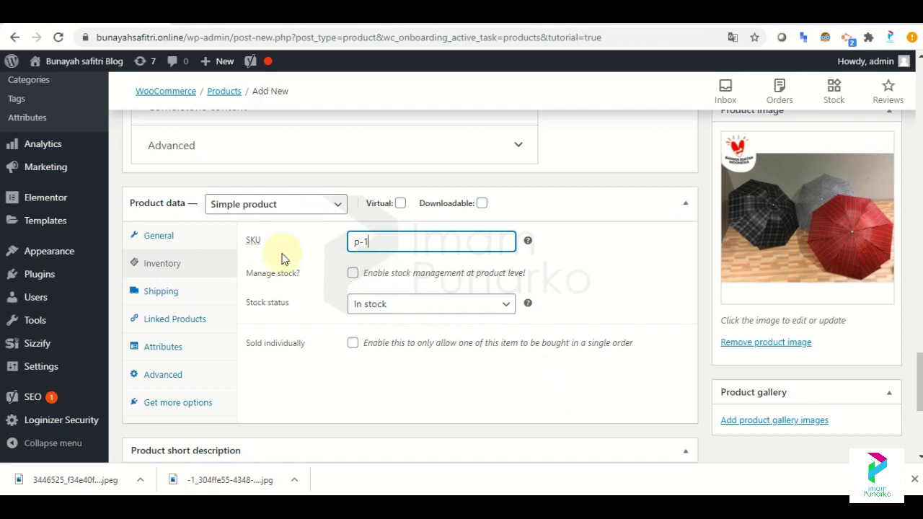
{"action": "left_click", "coordinate": [205, 288]}
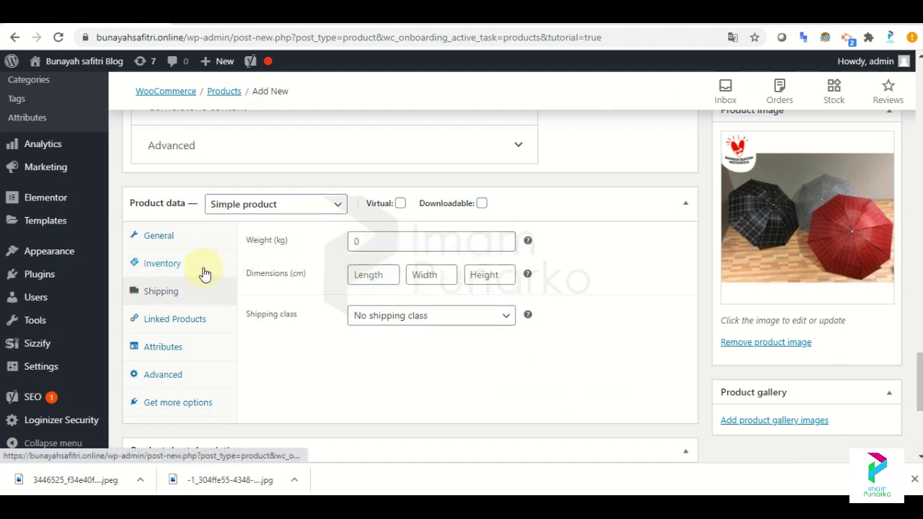
{"action": "left_click", "coordinate": [204, 273]}
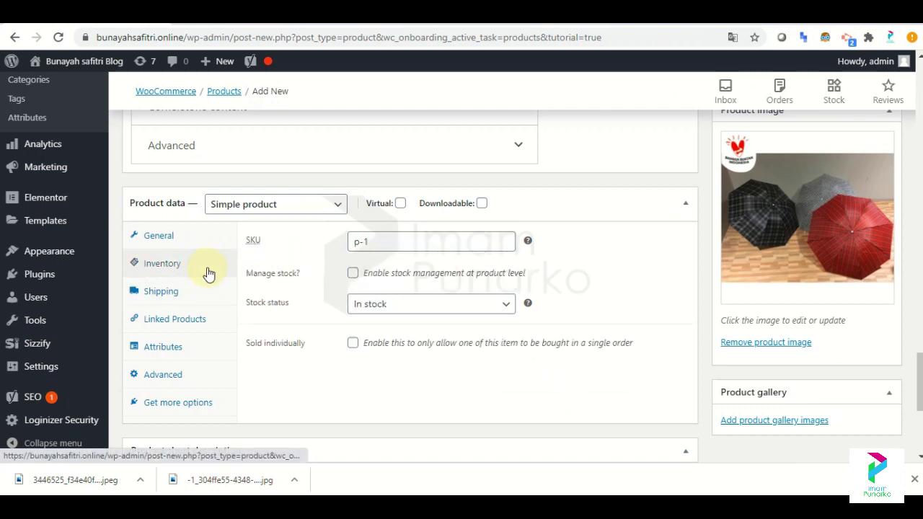
{"action": "left_click", "coordinate": [353, 274]}
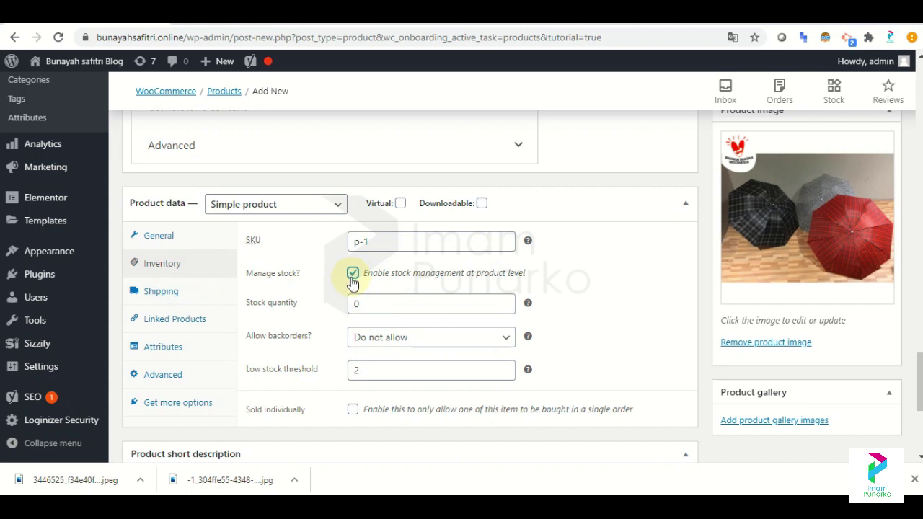
{"action": "left_click", "coordinate": [380, 303]}
{"action": "left_click_drag", "start_coordinate": [372, 302], "coordinate": [323, 310]}
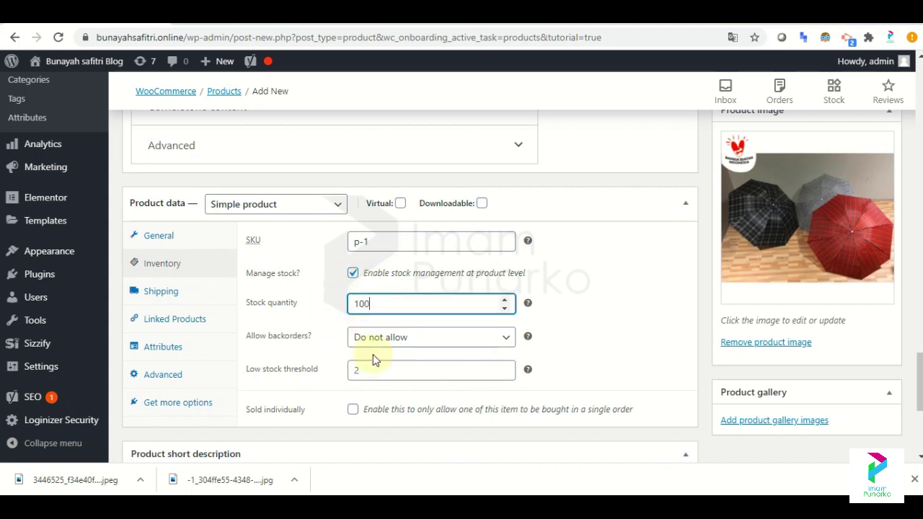
{"action": "left_click", "coordinate": [186, 299]}
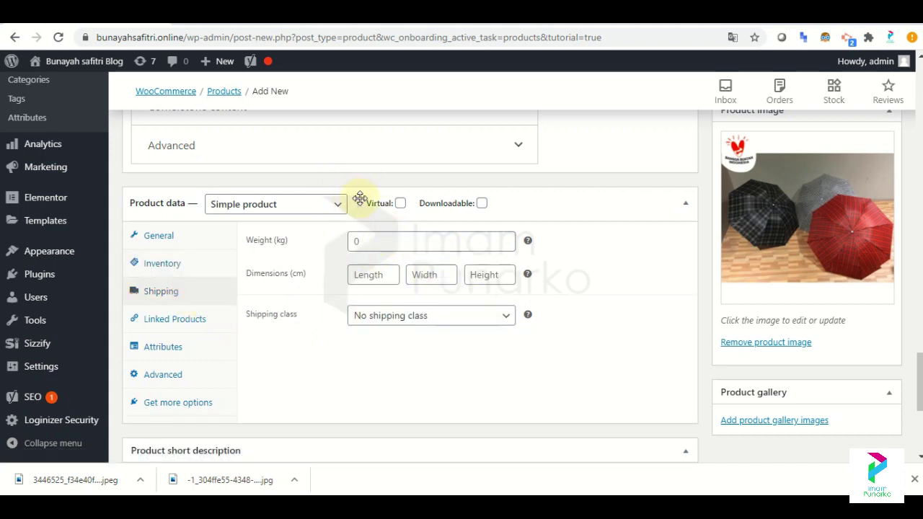
Enter weight 1 kg and length, width and height of 100 cm each.
{"action": "left_click", "coordinate": [375, 243]}
{"action": "type", "text": "1"}
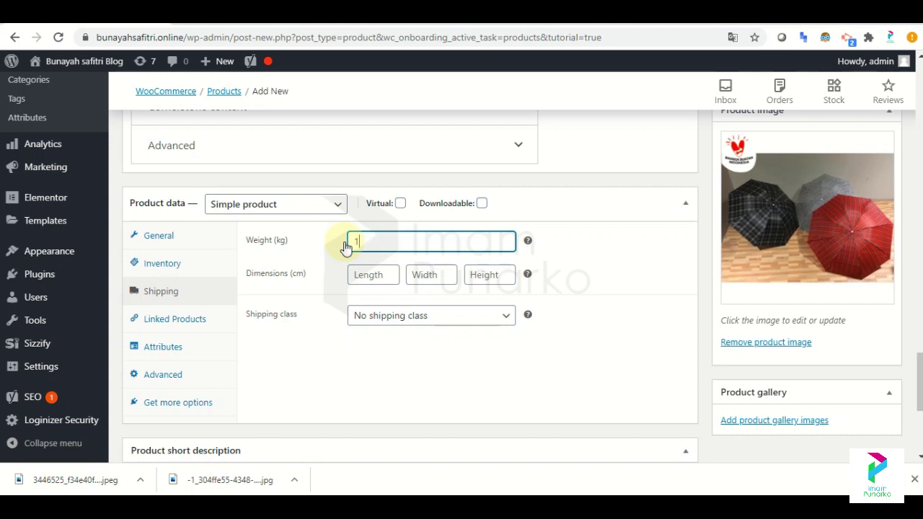
{"action": "left_click", "coordinate": [372, 275]}
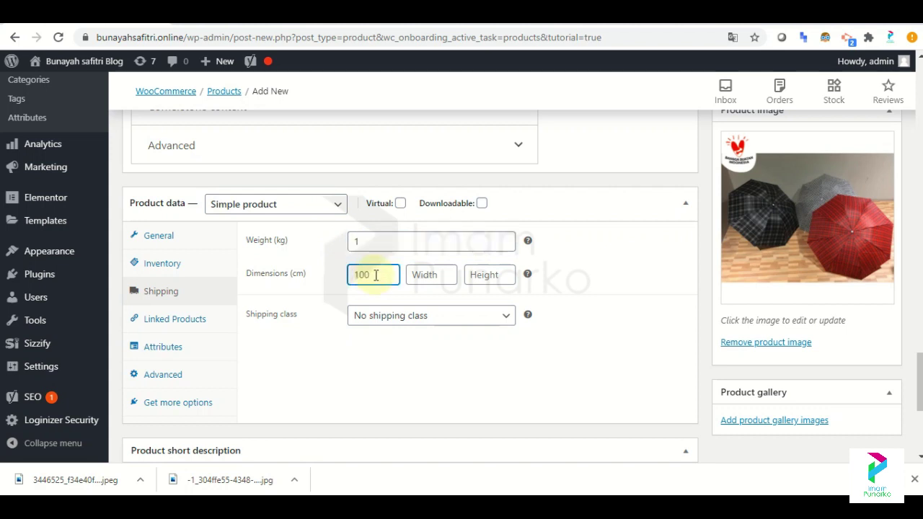
{"action": "left_click", "coordinate": [421, 280]}
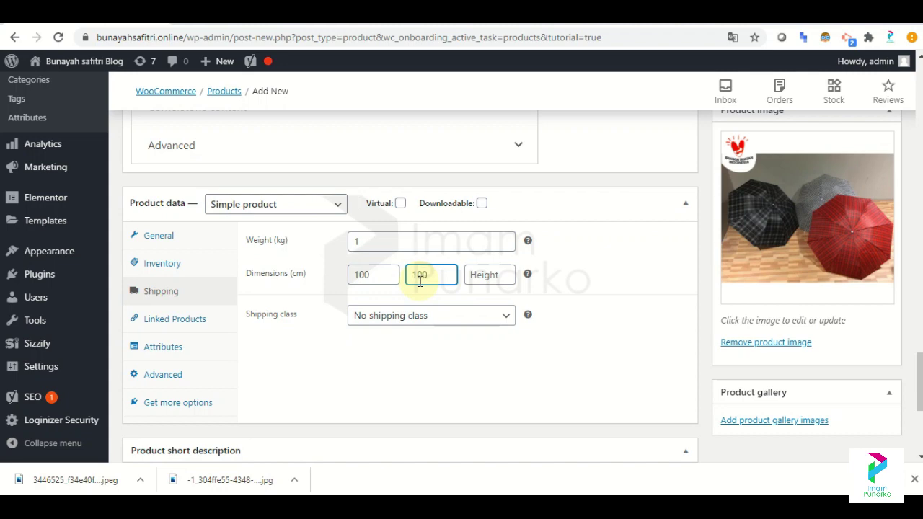
{"action": "left_click", "coordinate": [480, 280]}
{"action": "type", "text": "100"}
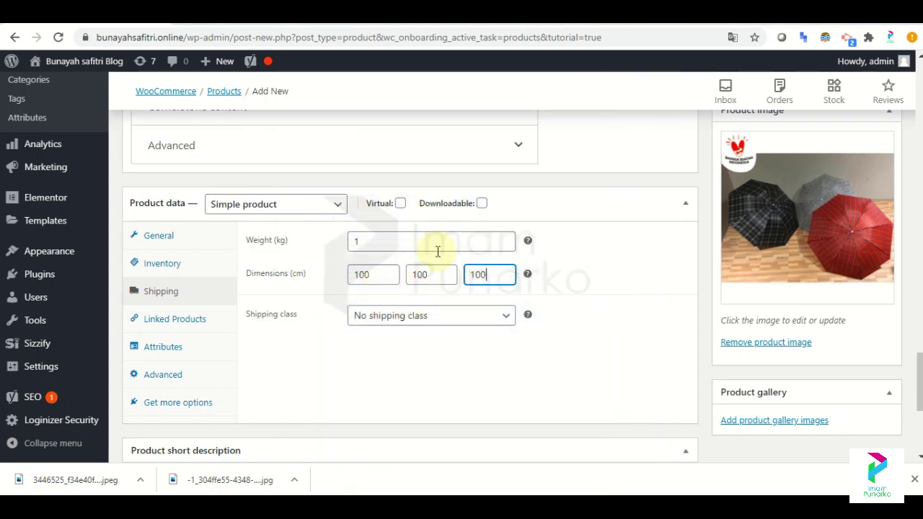
{"action": "left_click_drag", "start_coordinate": [437, 274], "coordinate": [410, 276]}
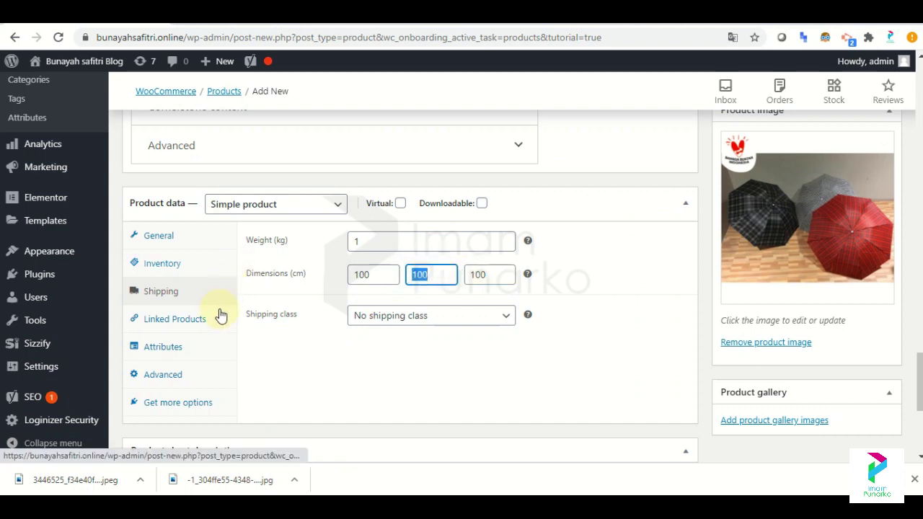
{"action": "left_click", "coordinate": [202, 330]}
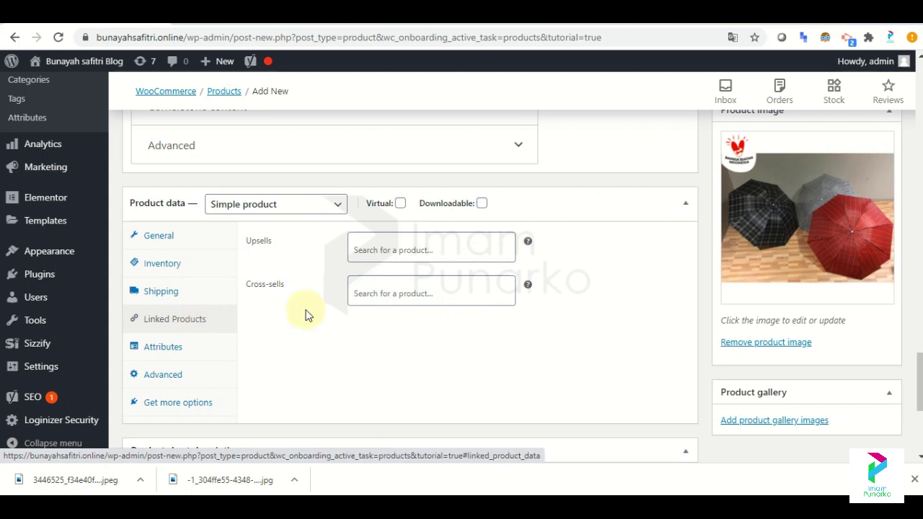
Leave the Upsells field empty and scroll down to the product short description.
{"action": "left_click", "coordinate": [379, 256]}
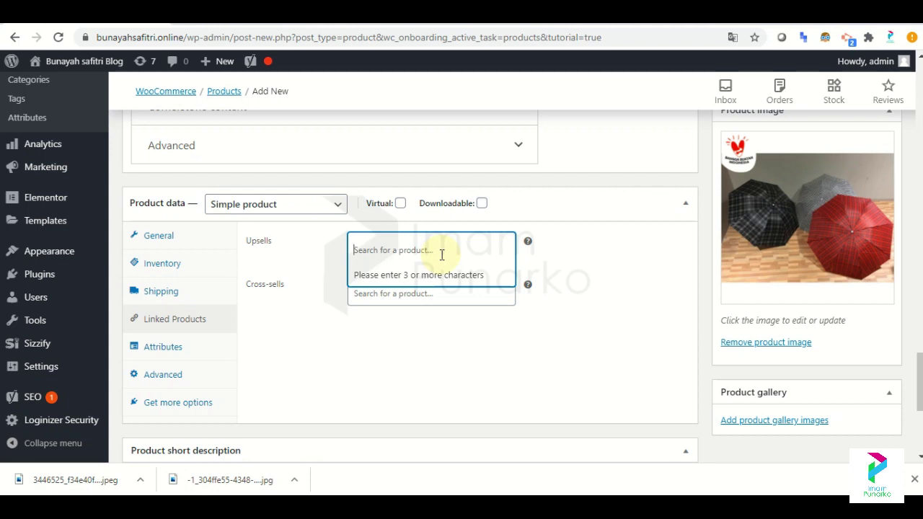
{"action": "left_click", "coordinate": [435, 322]}
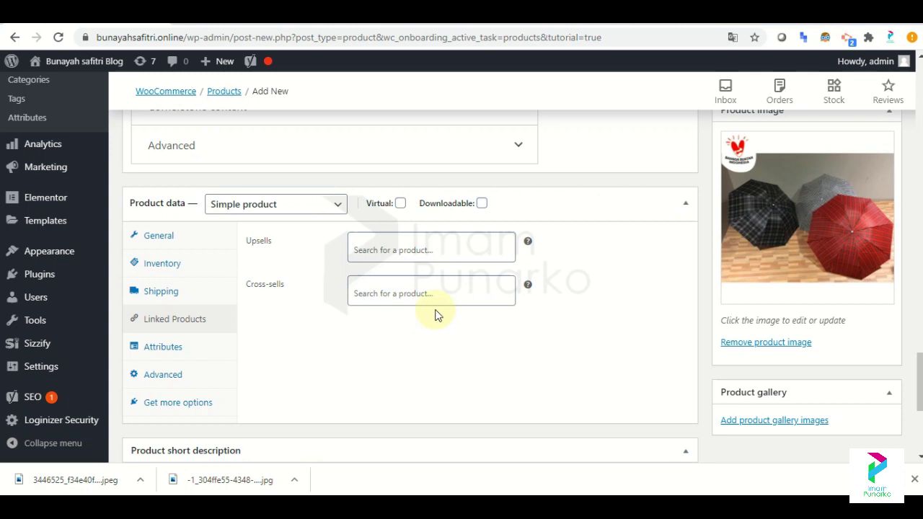
{"action": "scroll", "coordinate": [435, 322], "scroll_direction": "down", "scroll_amount": 4}
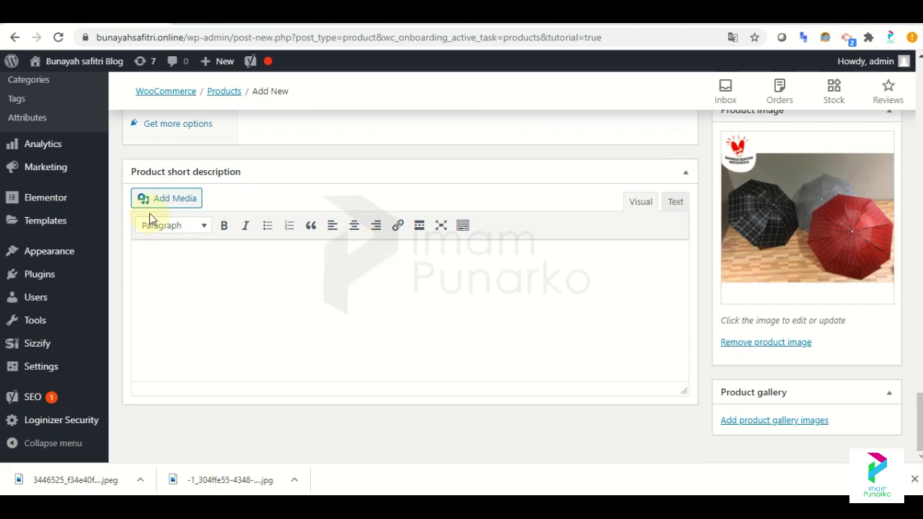
Insert the black and red umbrellas photo into the short description from the media library.
{"action": "left_click", "coordinate": [163, 200]}
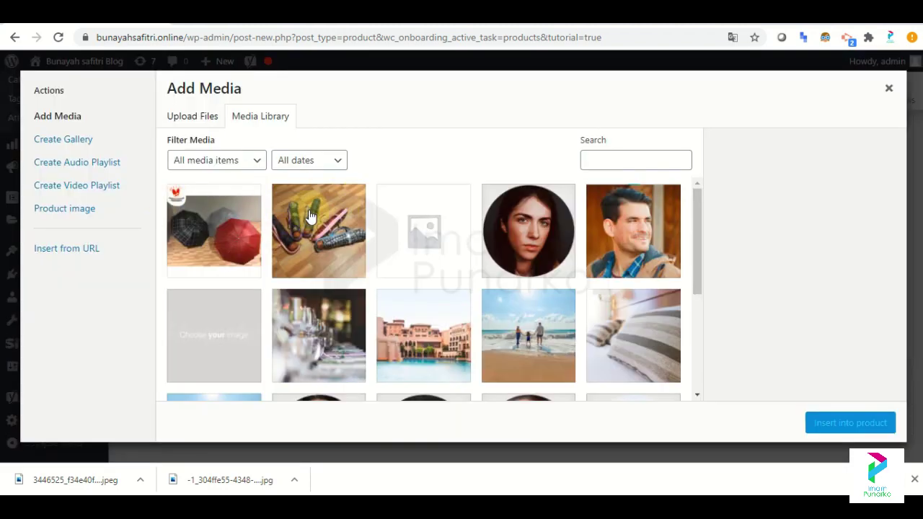
{"action": "left_click", "coordinate": [234, 220]}
{"action": "left_click", "coordinate": [849, 422]}
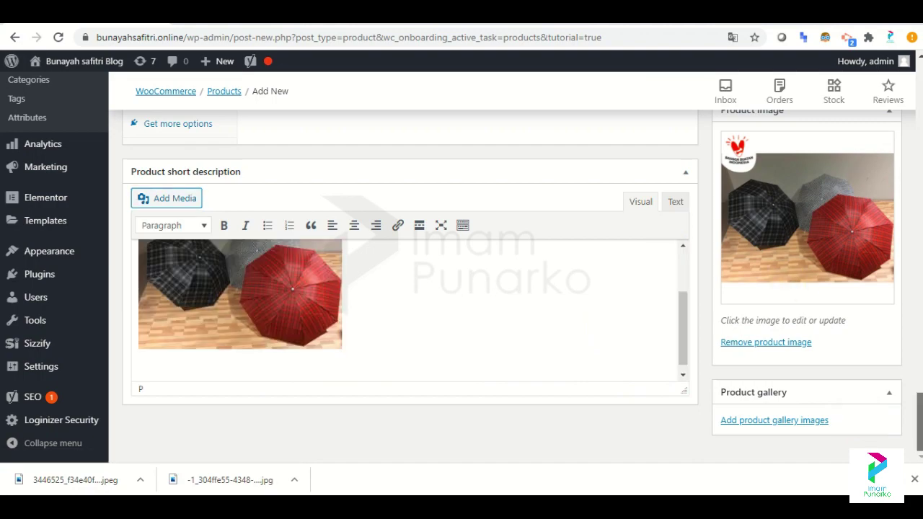
{"action": "left_click_drag", "start_coordinate": [920, 422], "coordinate": [919, 72]}
Preview the umbrella product on the store, briefly visiting the store page.
{"action": "left_click", "coordinate": [871, 298]}
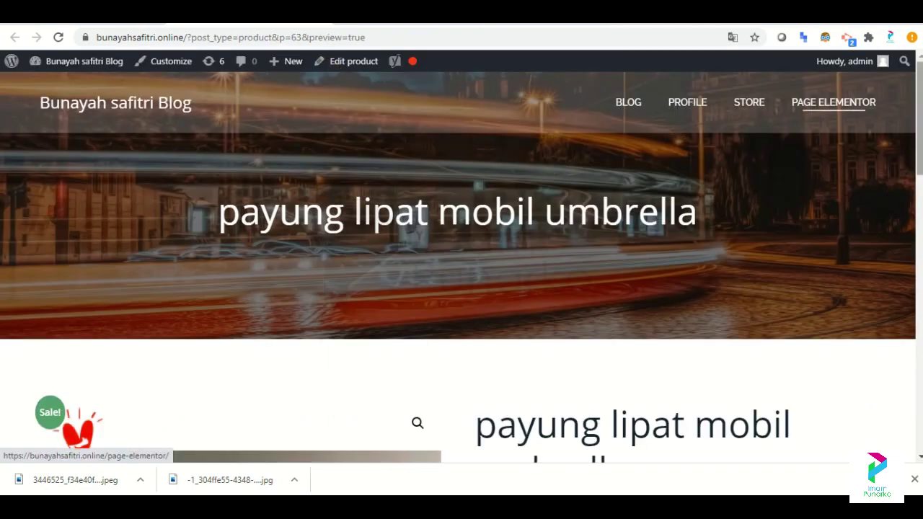
{"action": "scroll", "coordinate": [462, 288], "scroll_direction": "down", "scroll_amount": 2}
{"action": "scroll", "coordinate": [461, 288], "scroll_direction": "down", "scroll_amount": 6}
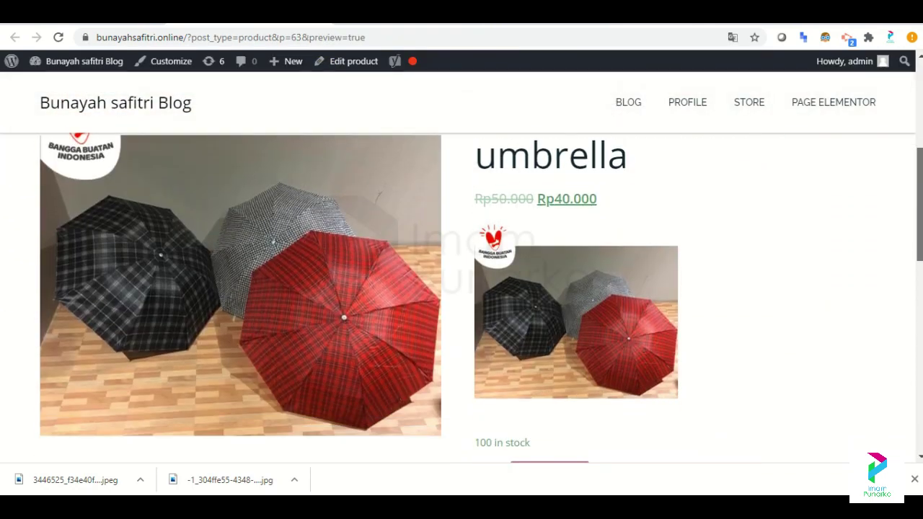
{"action": "scroll", "coordinate": [462, 288], "scroll_direction": "down", "scroll_amount": 5}
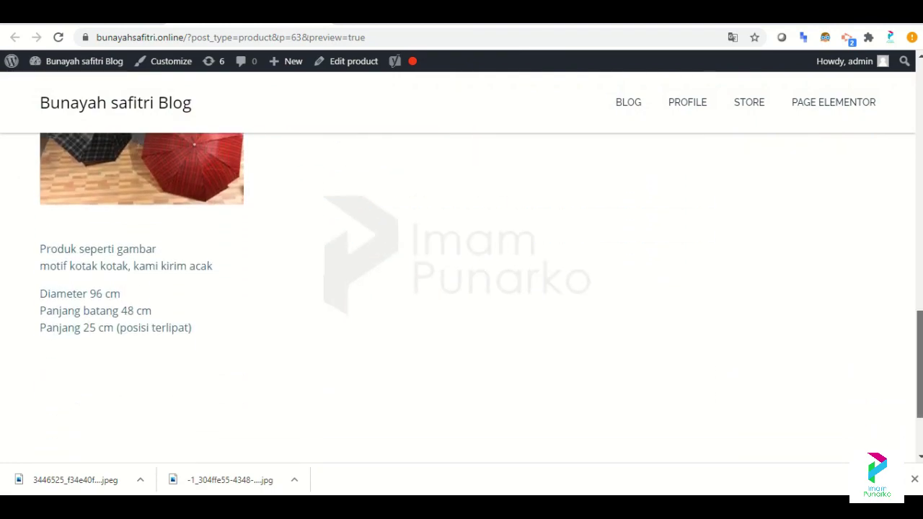
{"action": "scroll", "coordinate": [909, 119], "scroll_direction": "up", "scroll_amount": 12}
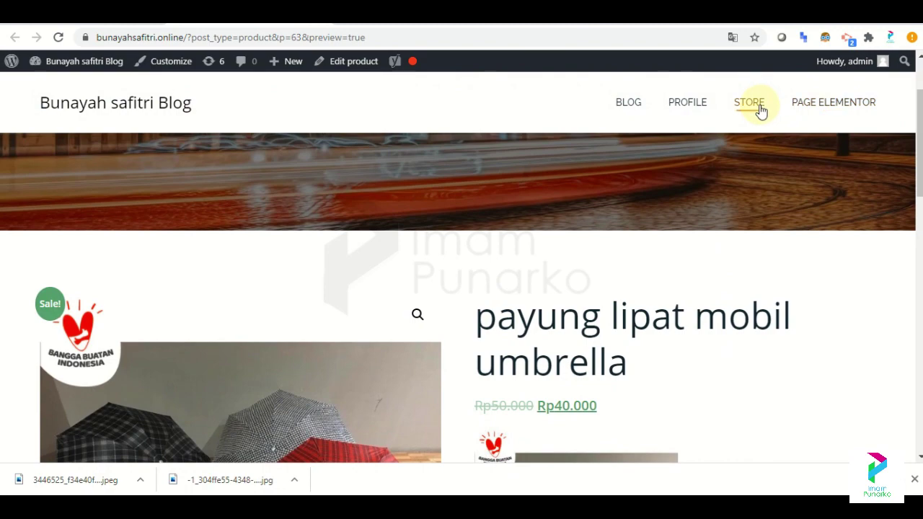
{"action": "left_click", "coordinate": [761, 109]}
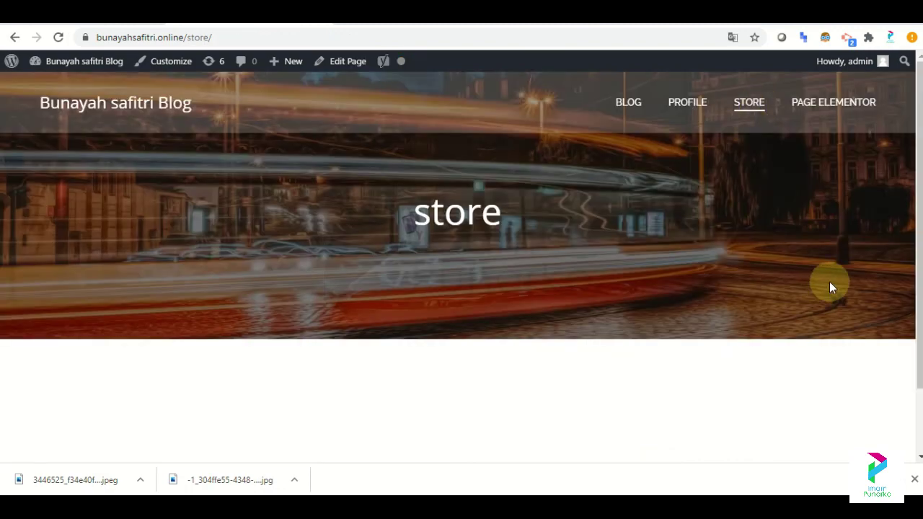
{"action": "scroll", "coordinate": [851, 238], "scroll_direction": "down", "scroll_amount": 2}
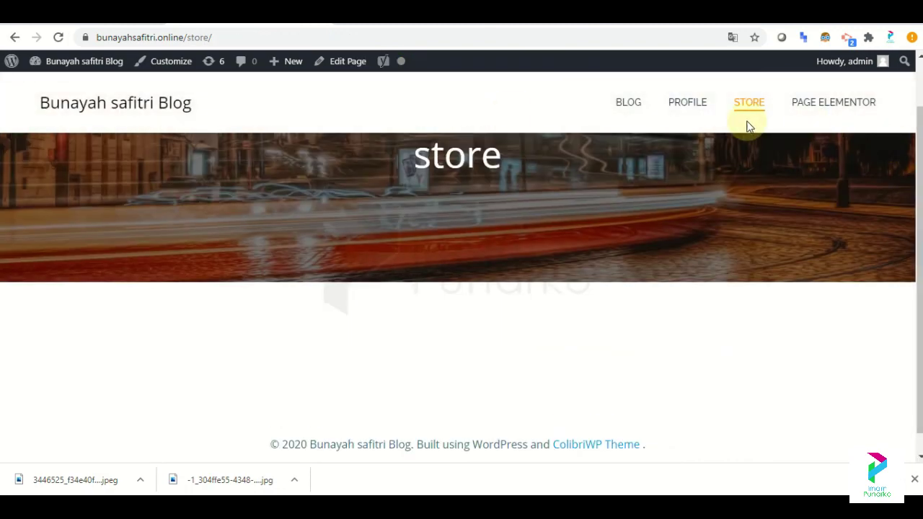
{"action": "left_click", "coordinate": [13, 39]}
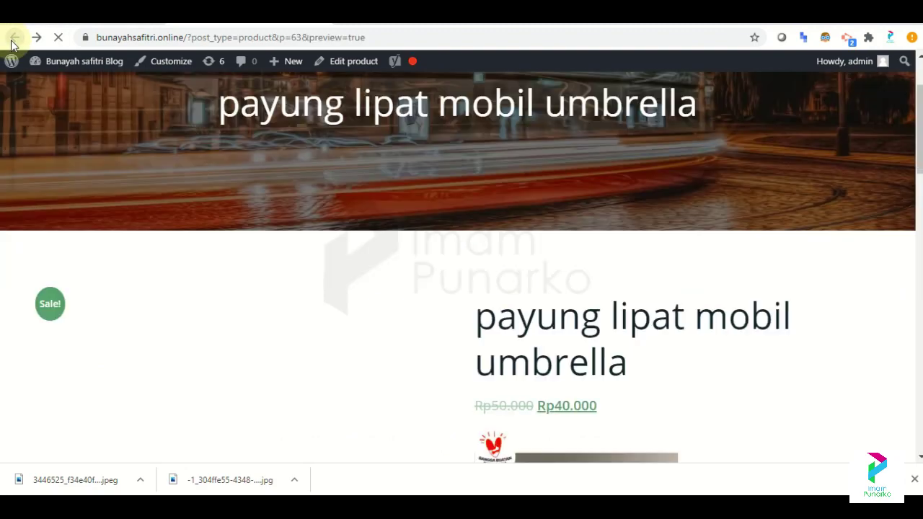
{"action": "scroll", "coordinate": [462, 298], "scroll_direction": "down", "scroll_amount": 10}
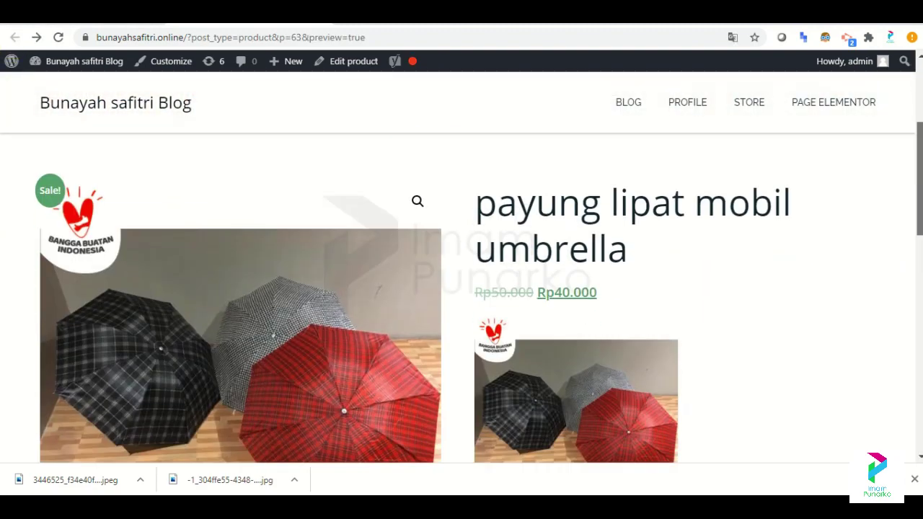
{"action": "scroll", "coordinate": [462, 298], "scroll_direction": "up", "scroll_amount": 2}
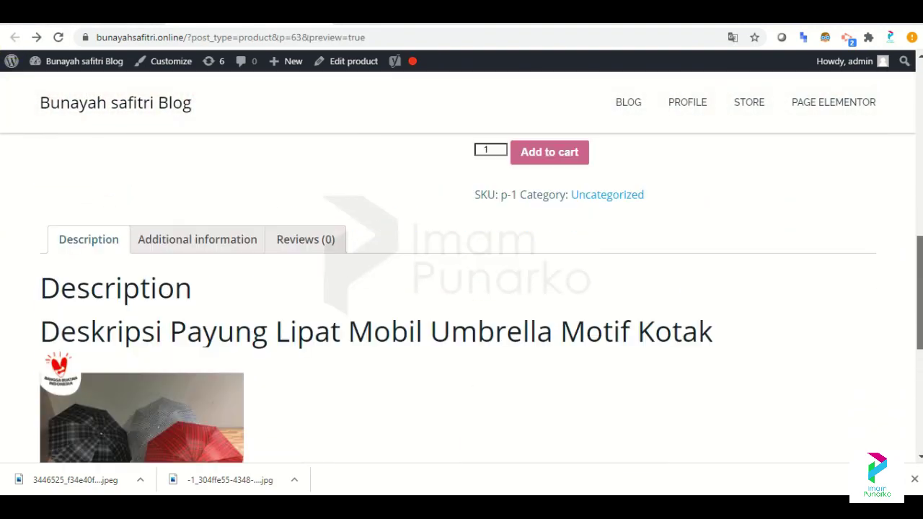
Review the Additional information, Reviews and Description sections, then return to the product editor.
{"action": "left_click", "coordinate": [151, 240]}
{"action": "left_click", "coordinate": [321, 240]}
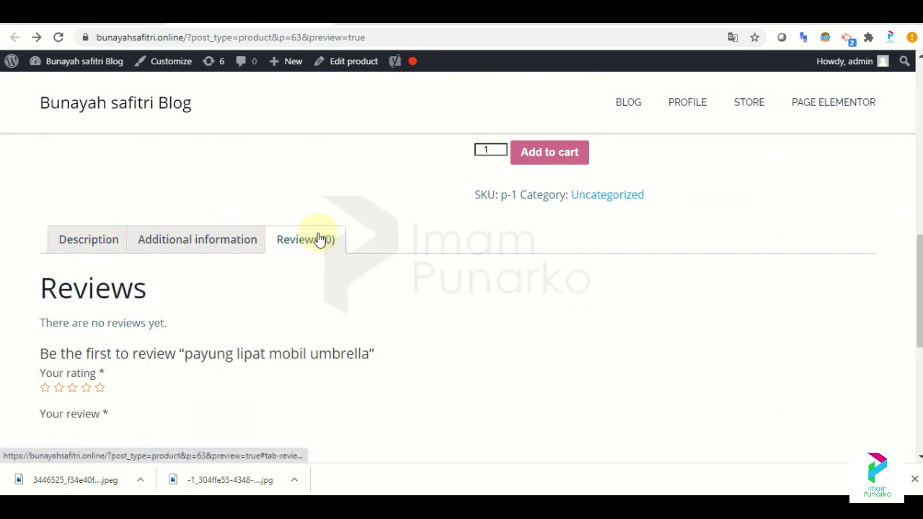
{"action": "left_click", "coordinate": [81, 239]}
{"action": "scroll", "coordinate": [94, 239], "scroll_direction": "down", "scroll_amount": 2}
{"action": "scroll", "coordinate": [462, 288], "scroll_direction": "down", "scroll_amount": 5}
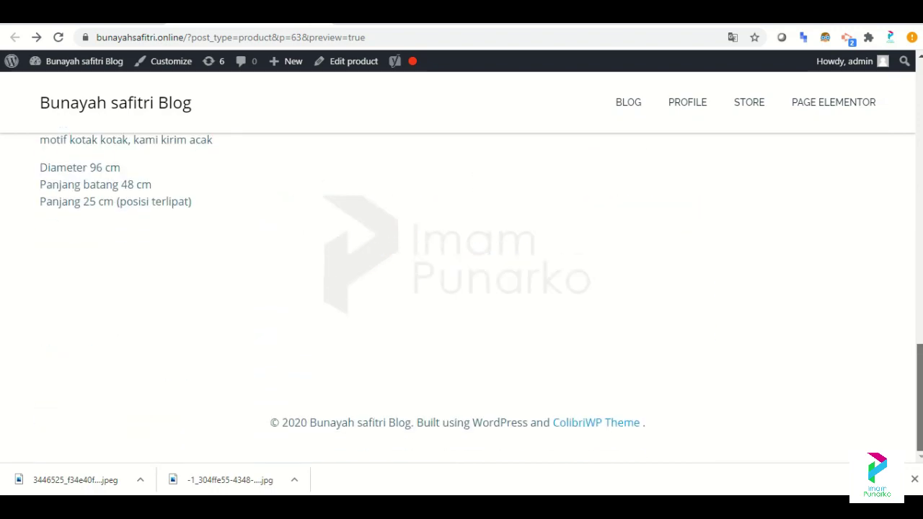
{"action": "scroll", "coordinate": [461, 289], "scroll_direction": "up", "scroll_amount": 10}
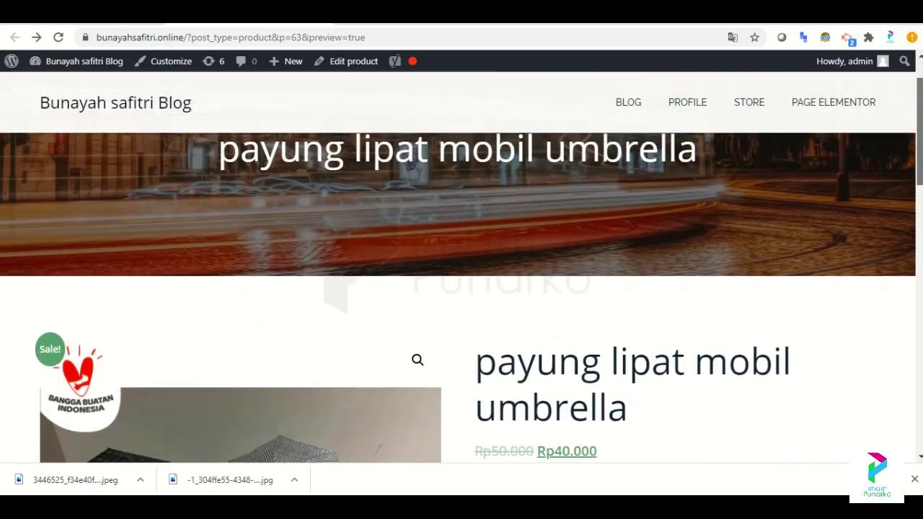
{"action": "scroll", "coordinate": [462, 298], "scroll_direction": "down", "scroll_amount": 5}
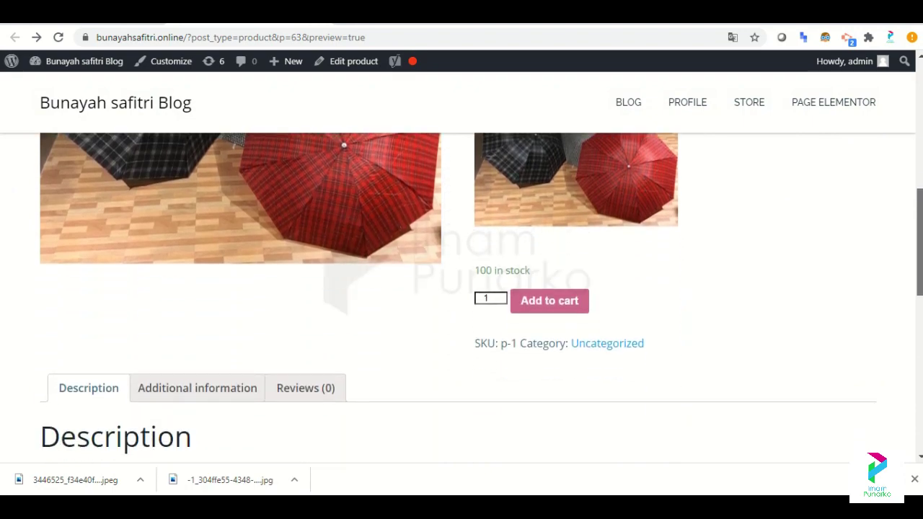
{"action": "scroll", "coordinate": [920, 222], "scroll_direction": "down", "scroll_amount": 5}
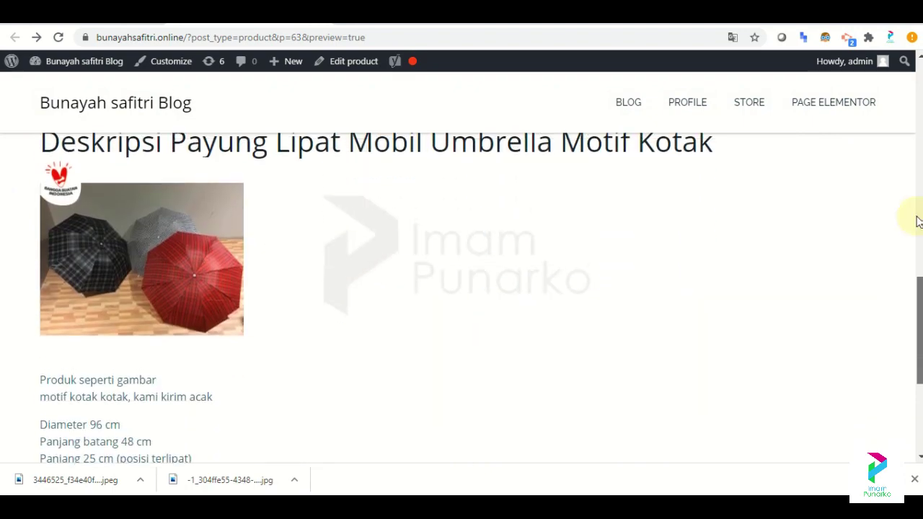
{"action": "scroll", "coordinate": [919, 221], "scroll_direction": "up", "scroll_amount": 8}
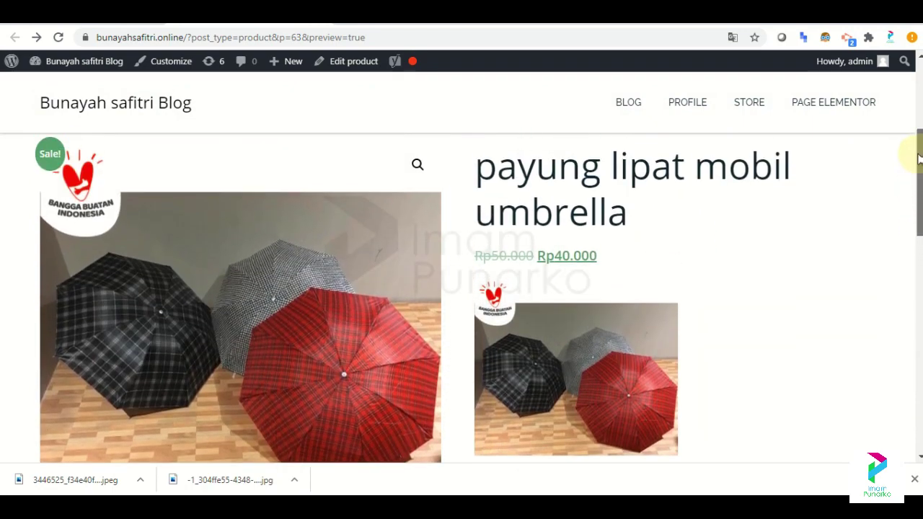
{"action": "left_click_drag", "start_coordinate": [918, 157], "coordinate": [898, 103]}
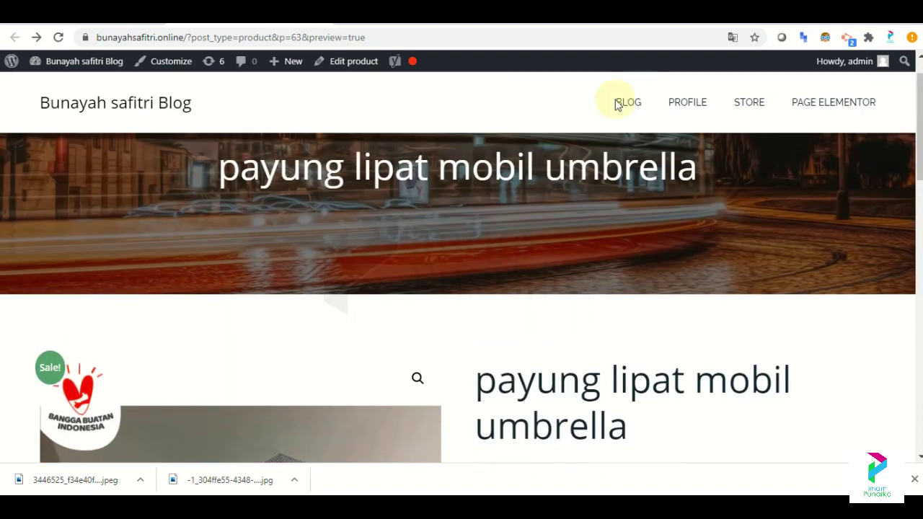
{"action": "left_click", "coordinate": [83, 26]}
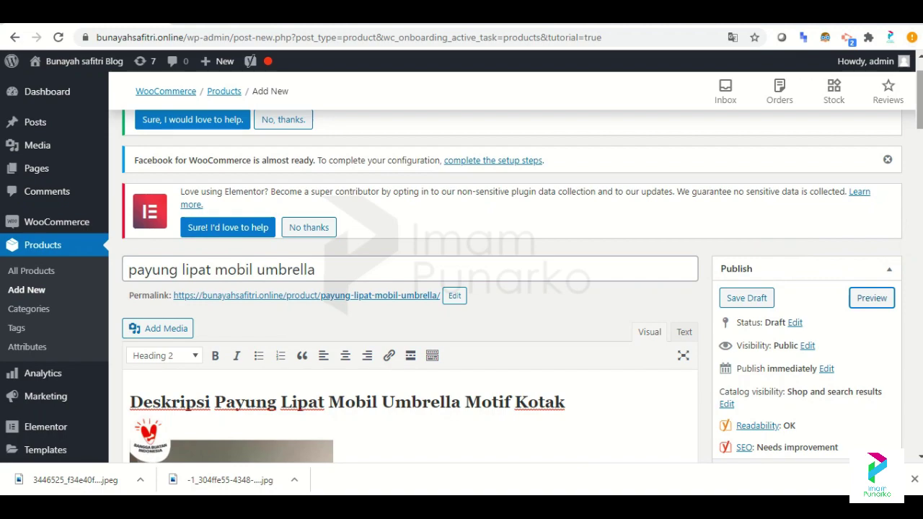
Publish the umbrella product and go to the WooCommerce Home setup checklist.
{"action": "scroll", "coordinate": [409, 289], "scroll_direction": "down", "scroll_amount": 20}
{"action": "scroll", "coordinate": [409, 288], "scroll_direction": "up", "scroll_amount": 15}
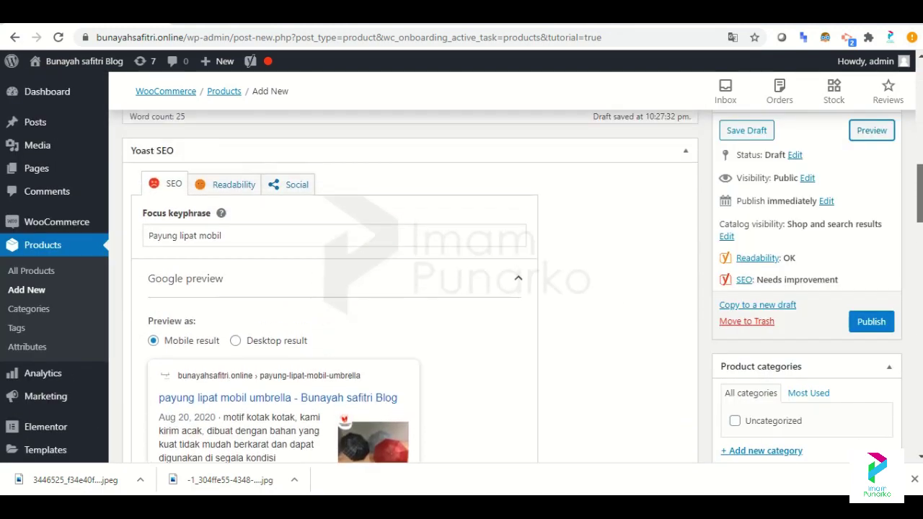
{"action": "scroll", "coordinate": [916, 173], "scroll_direction": "up", "scroll_amount": 2}
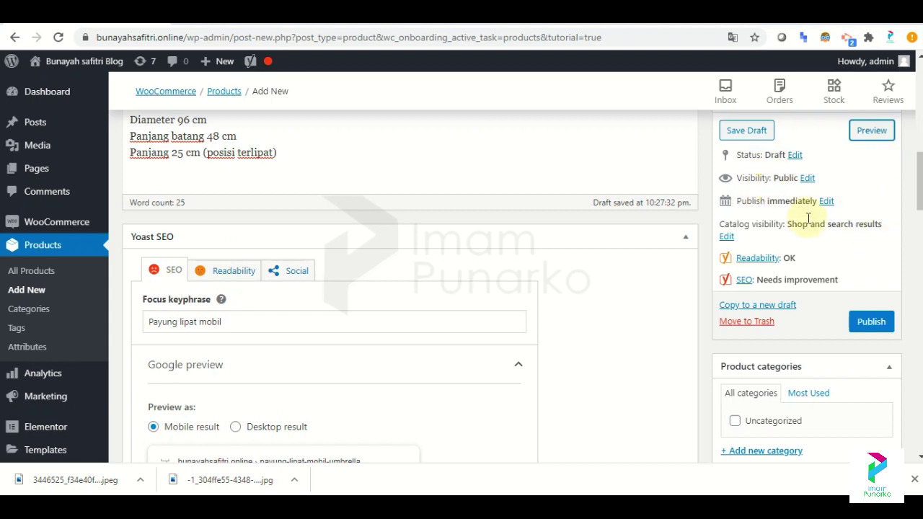
{"action": "left_click", "coordinate": [871, 321]}
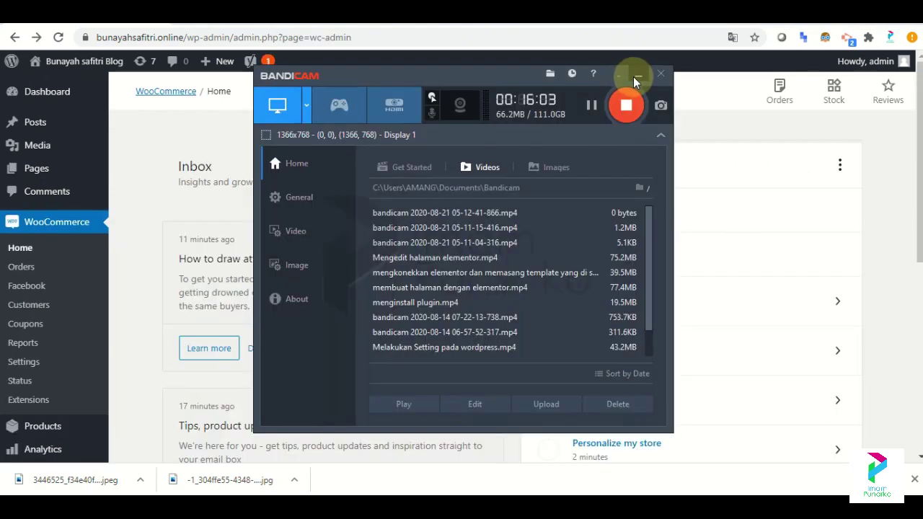
{"action": "left_click", "coordinate": [634, 76]}
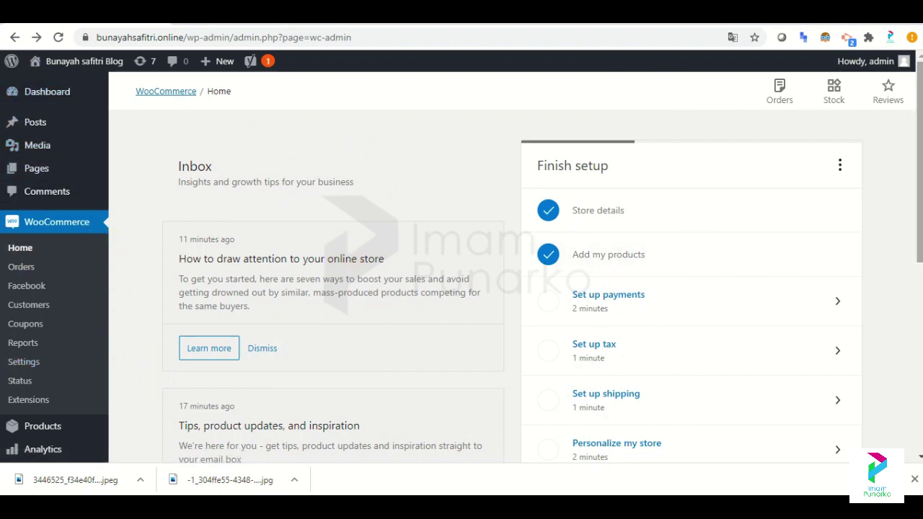
Start the Set up payments task from the WooCommerce Home Finish setup list.
{"action": "scroll", "coordinate": [697, 165], "scroll_direction": "down", "scroll_amount": 1}
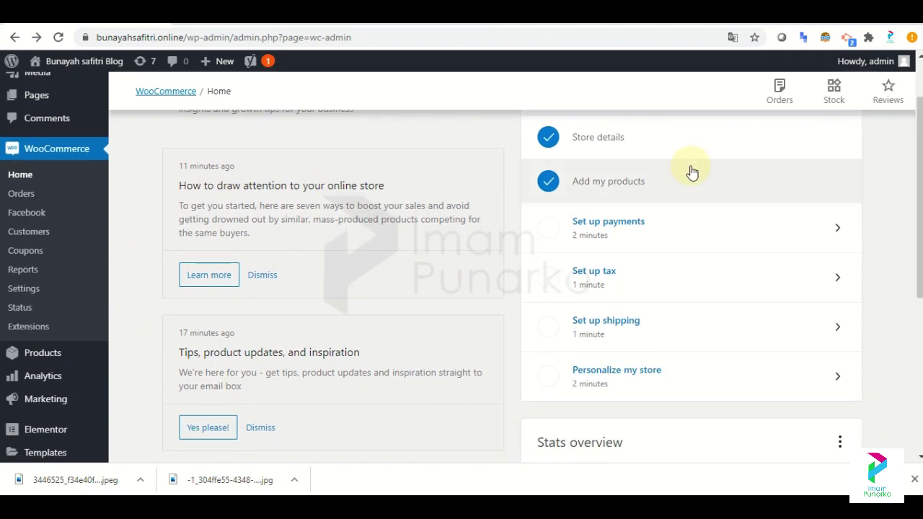
{"action": "scroll", "coordinate": [505, 288], "scroll_direction": "up", "scroll_amount": 1}
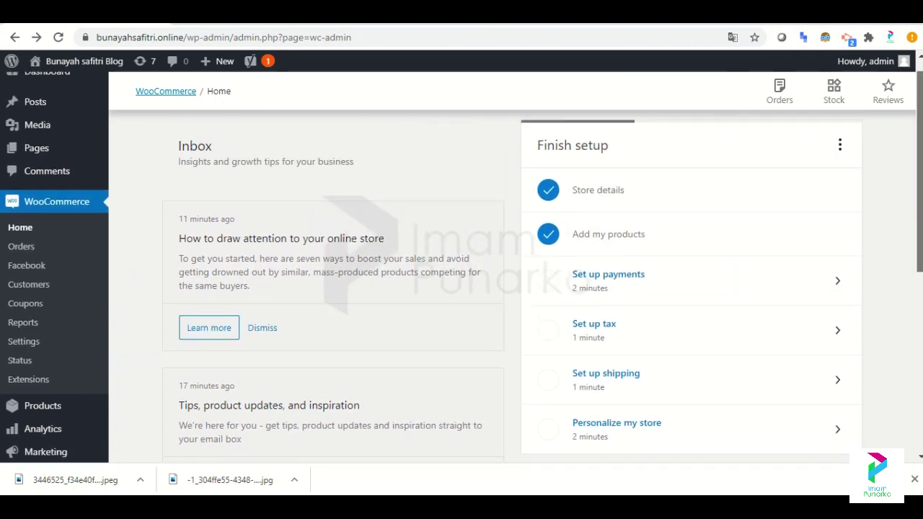
{"action": "scroll", "coordinate": [678, 161], "scroll_direction": "down", "scroll_amount": 1}
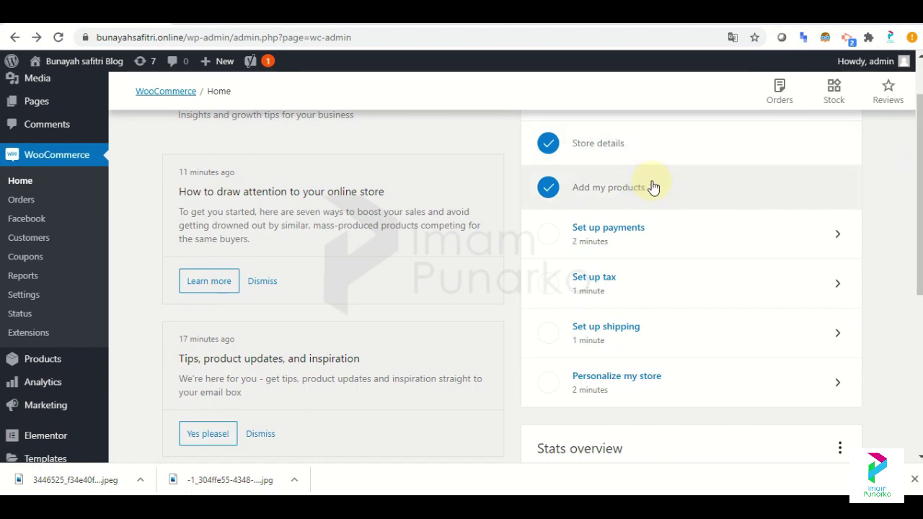
{"action": "left_click", "coordinate": [655, 246]}
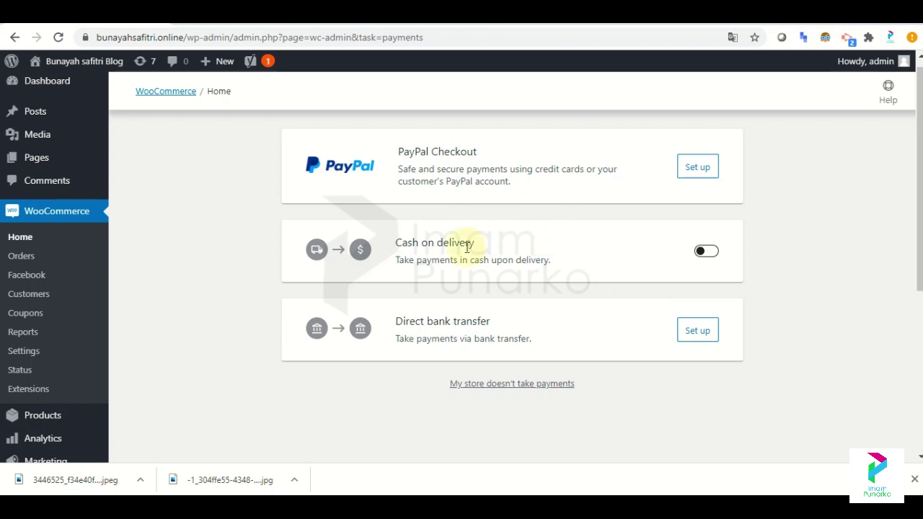
Switch on Cash on delivery, then open the Direct bank transfer setup form.
{"action": "left_click", "coordinate": [707, 251]}
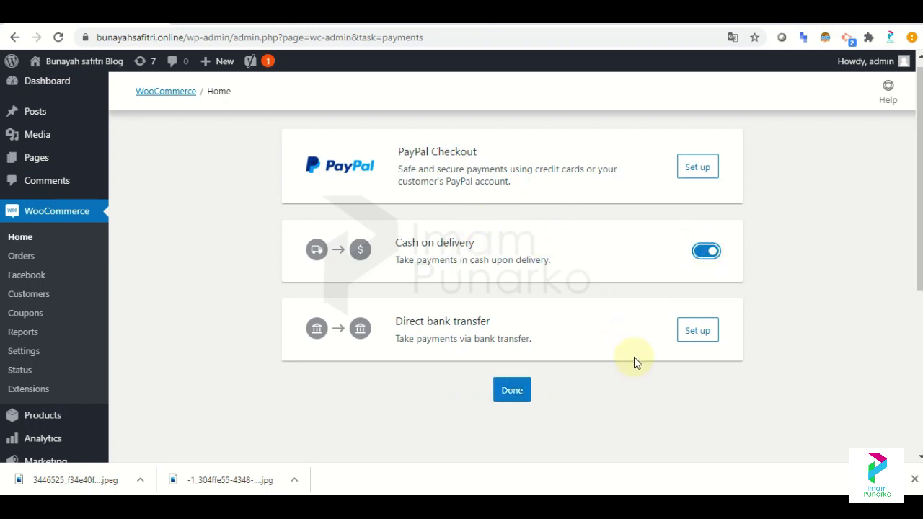
{"action": "left_click", "coordinate": [696, 333]}
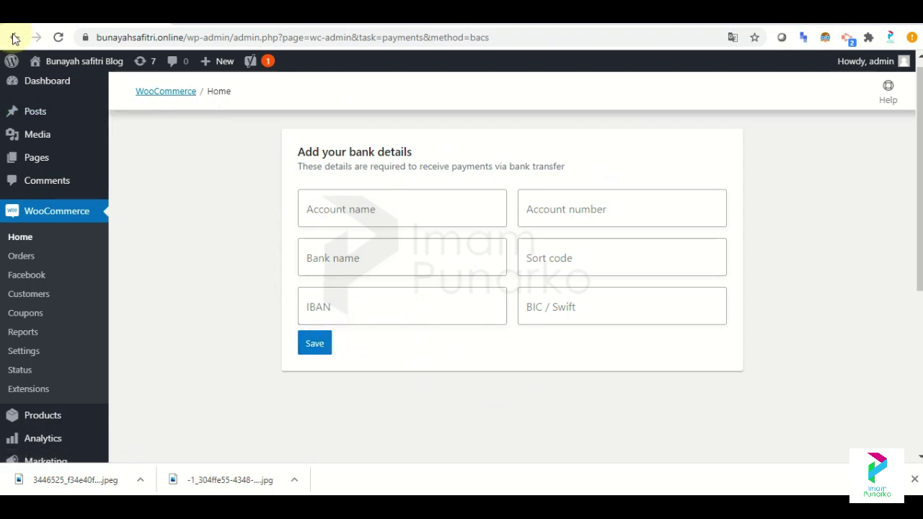
{"action": "left_click", "coordinate": [14, 38]}
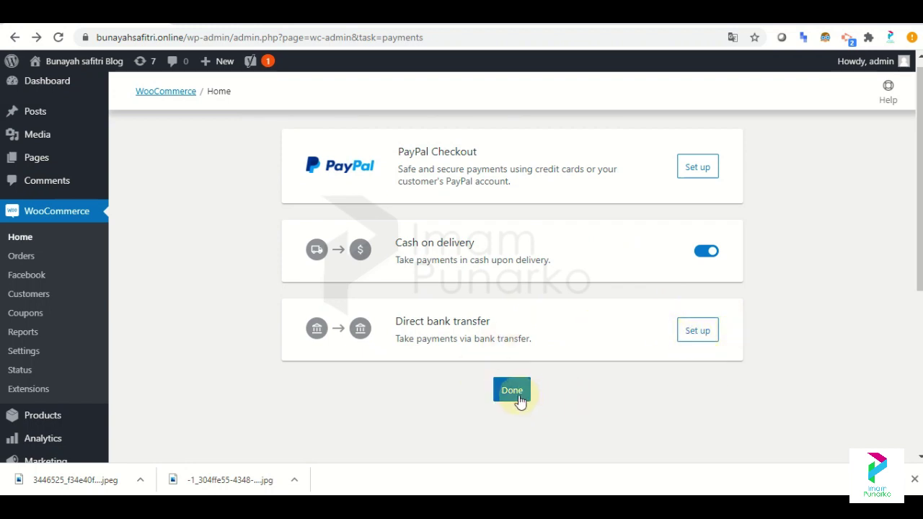
Open the Direct bank transfer form and enter the account holder's name.
{"action": "left_click", "coordinate": [695, 334]}
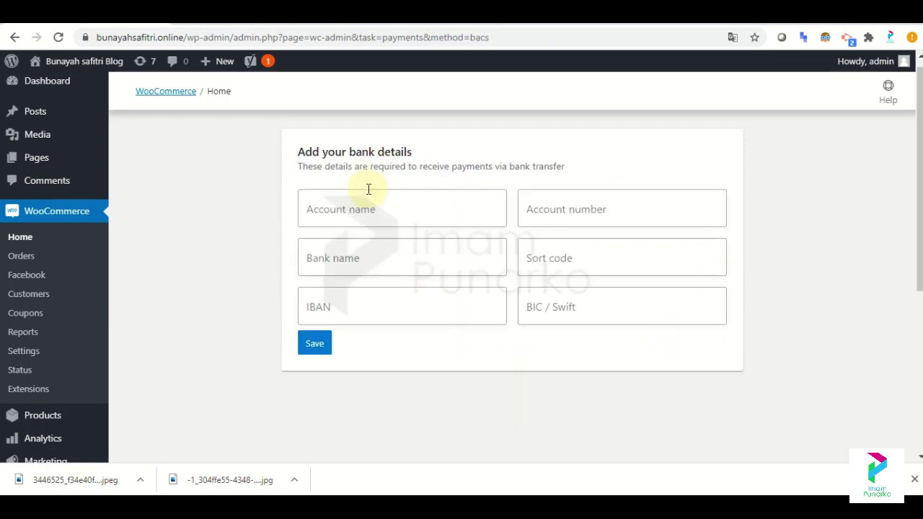
{"action": "left_click", "coordinate": [349, 209]}
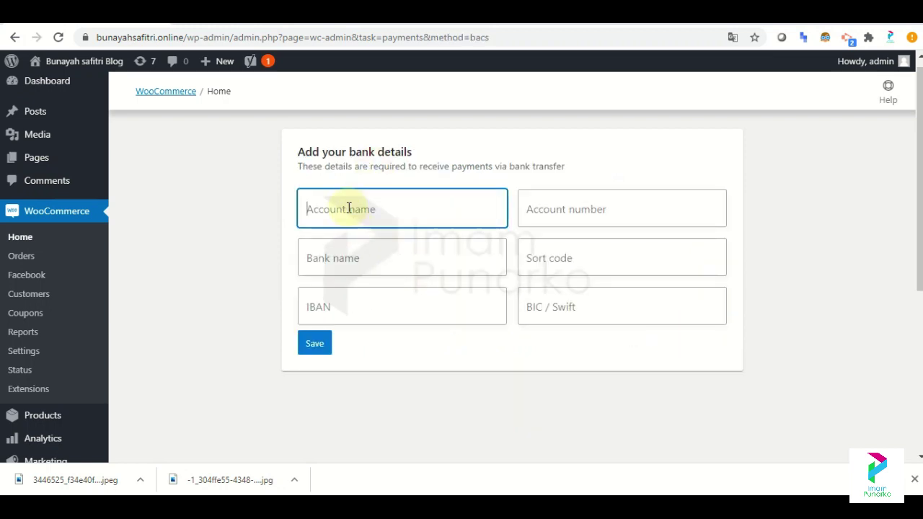
{"action": "type", "text": "mandiri"}
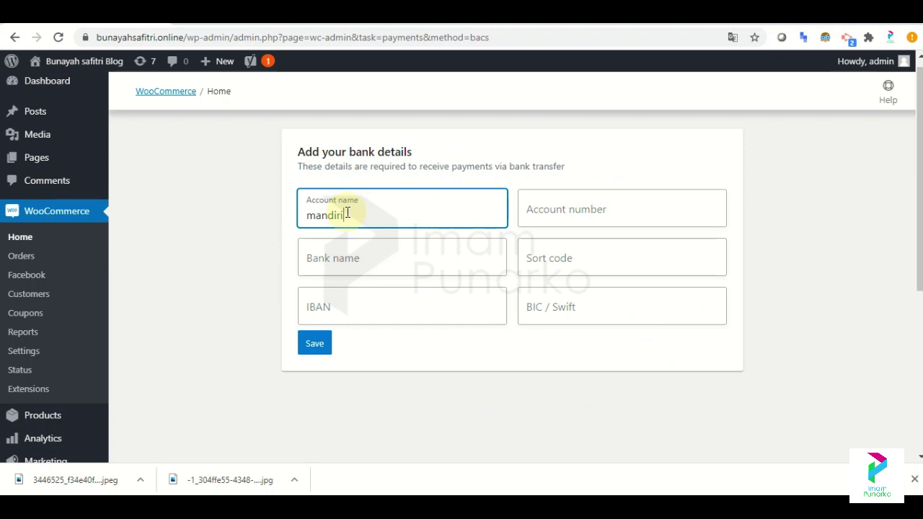
{"action": "left_click", "coordinate": [353, 252]}
{"action": "left_click", "coordinate": [349, 217]}
{"action": "left_click_drag", "start_coordinate": [348, 219], "coordinate": [238, 219]}
{"action": "type", "text": "i"}
{"action": "type", "text": "m"}
{"action": "key", "text": "BackSpace"}
{"action": "key", "text": "BackSpace"}
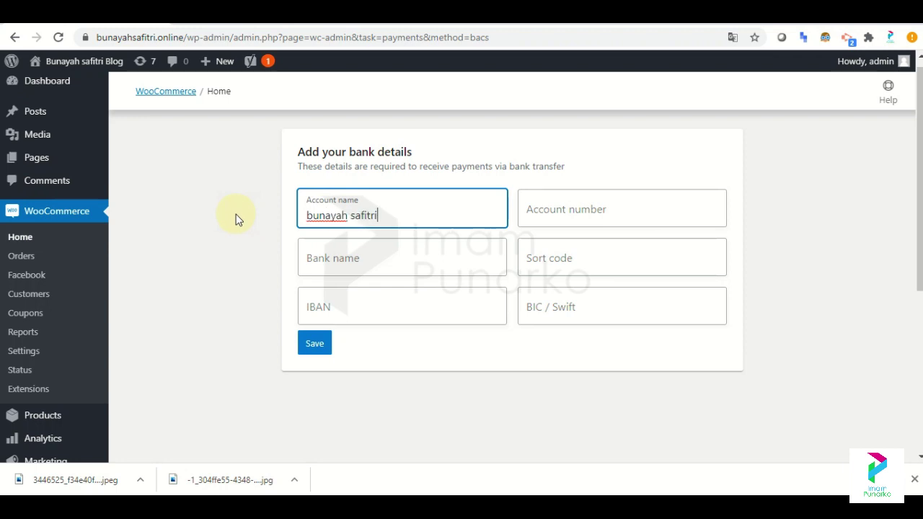
Enter bank name 'mandiri' and the account number, then save the bank details.
{"action": "left_click", "coordinate": [325, 252]}
{"action": "type", "text": "mandiri"}
{"action": "left_click", "coordinate": [342, 309]}
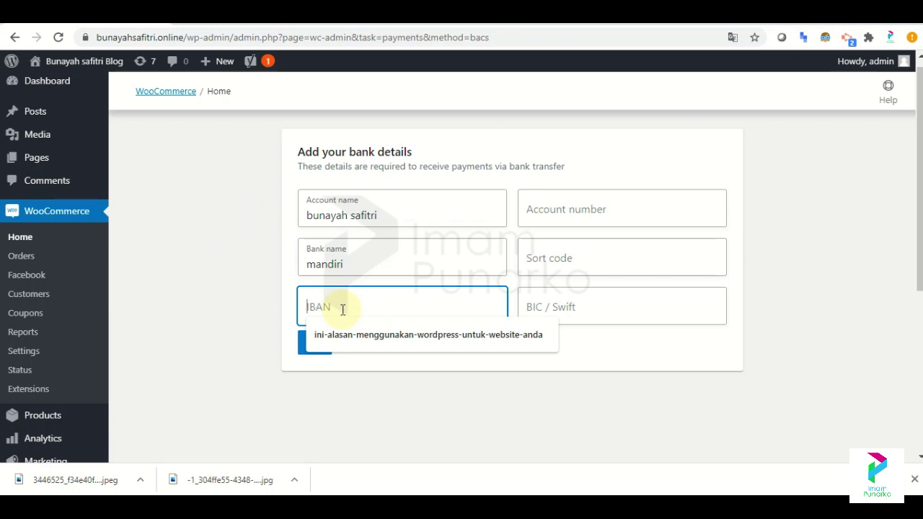
{"action": "left_click", "coordinate": [277, 288]}
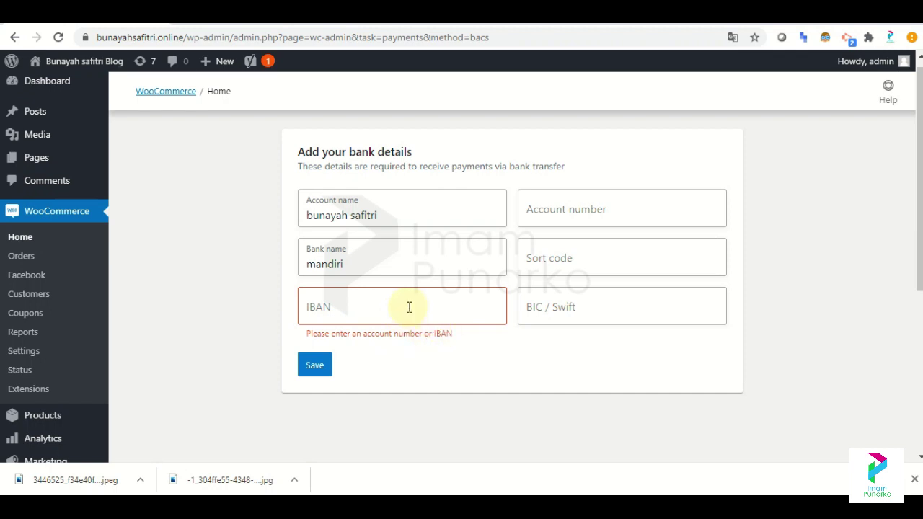
{"action": "left_click", "coordinate": [549, 209]}
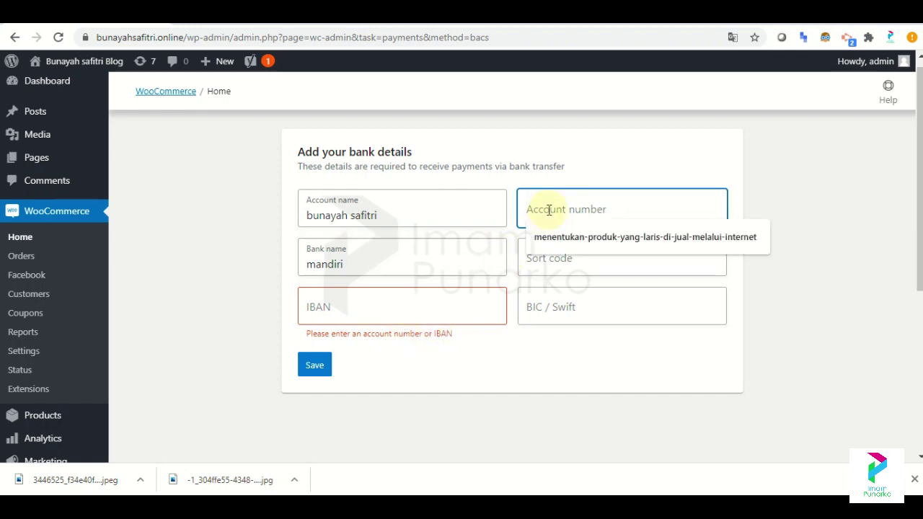
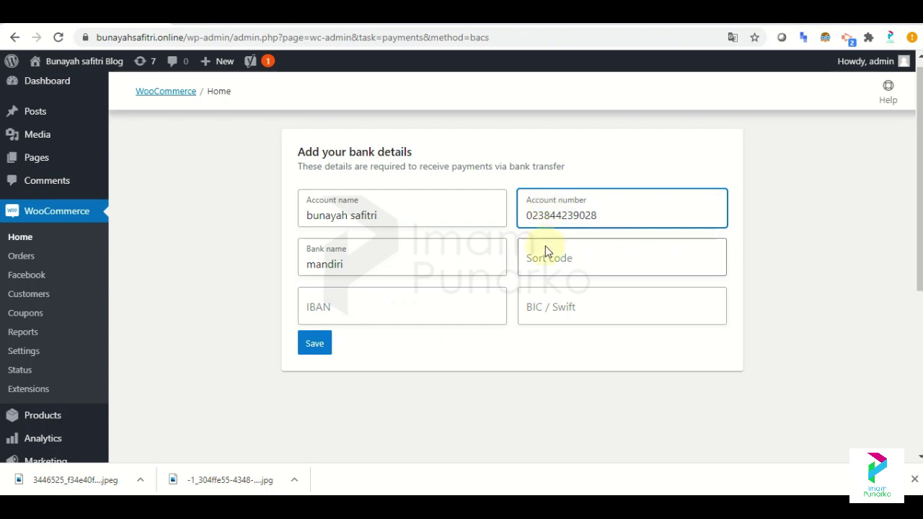
{"action": "left_click", "coordinate": [546, 259]}
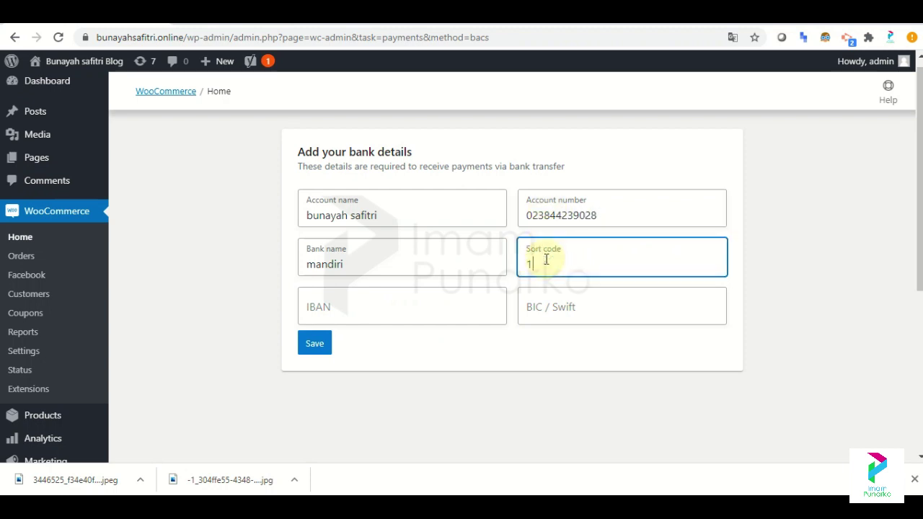
{"action": "left_click", "coordinate": [321, 345]}
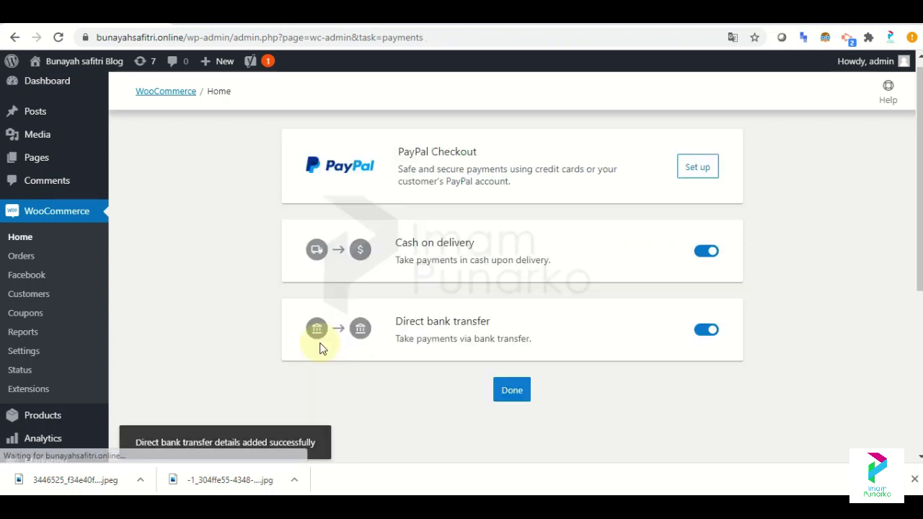
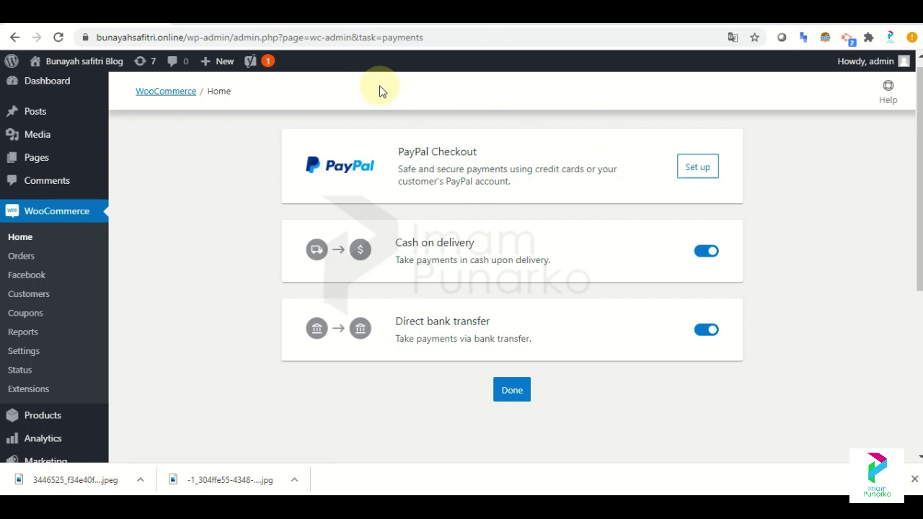
Finish the payments task and open the Standard tax rates page, which has no rates yet.
{"action": "left_click", "coordinate": [510, 393]}
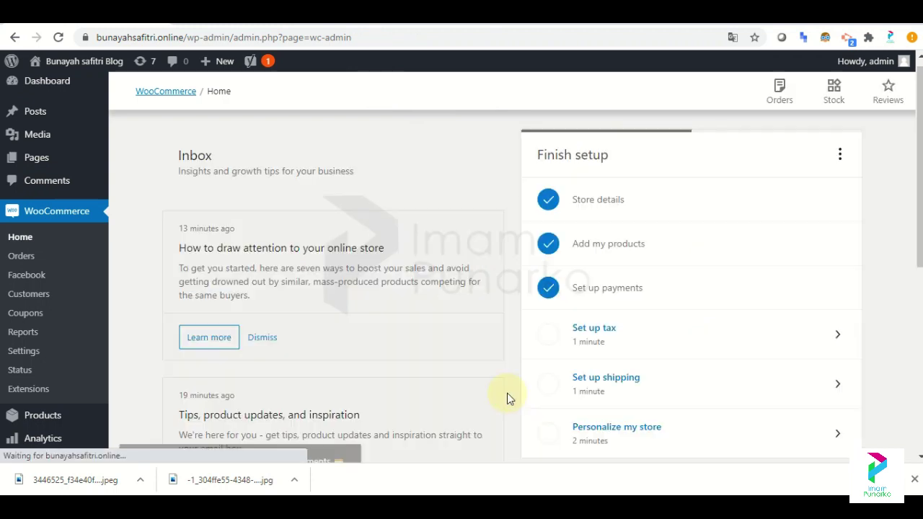
{"action": "left_click", "coordinate": [695, 330]}
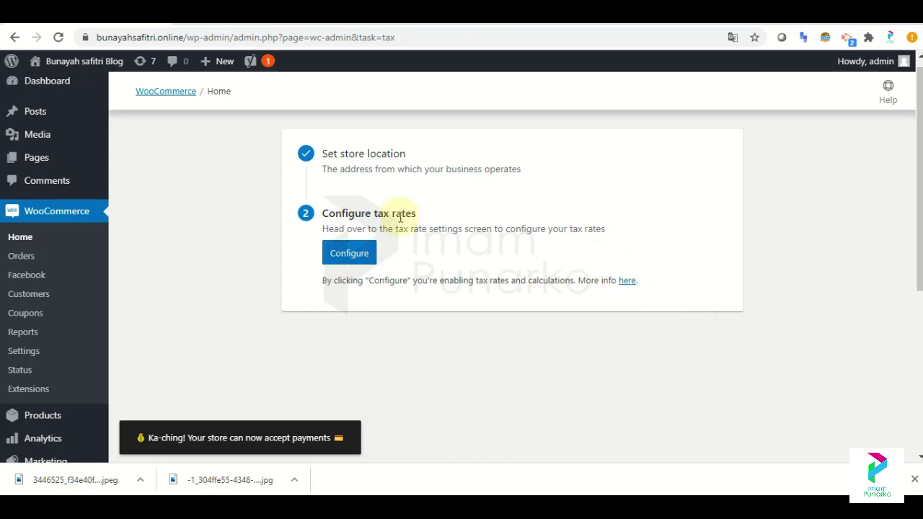
{"action": "left_click", "coordinate": [364, 264]}
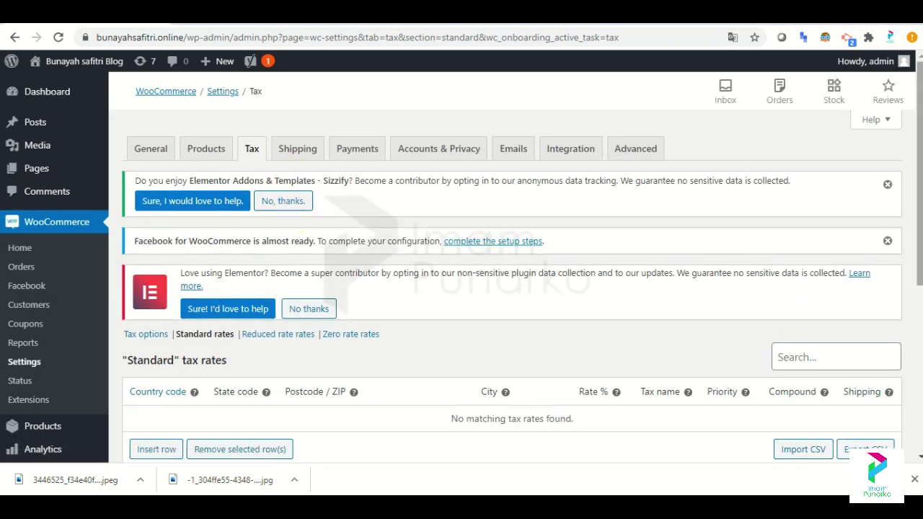
{"action": "scroll", "coordinate": [505, 288], "scroll_direction": "down", "scroll_amount": 1}
{"action": "scroll", "coordinate": [504, 289], "scroll_direction": "down", "scroll_amount": 1}
{"action": "scroll", "coordinate": [505, 288], "scroll_direction": "down", "scroll_amount": 1}
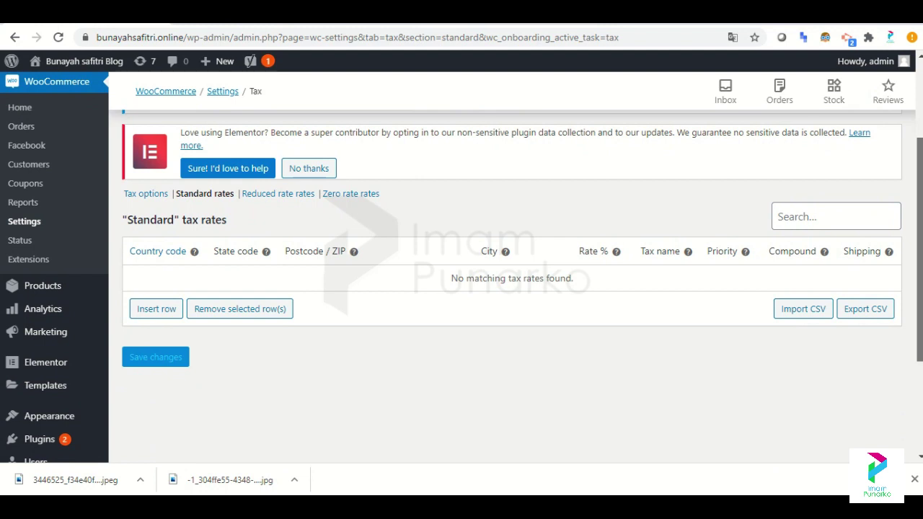
{"action": "scroll", "coordinate": [505, 288], "scroll_direction": "down", "scroll_amount": 1}
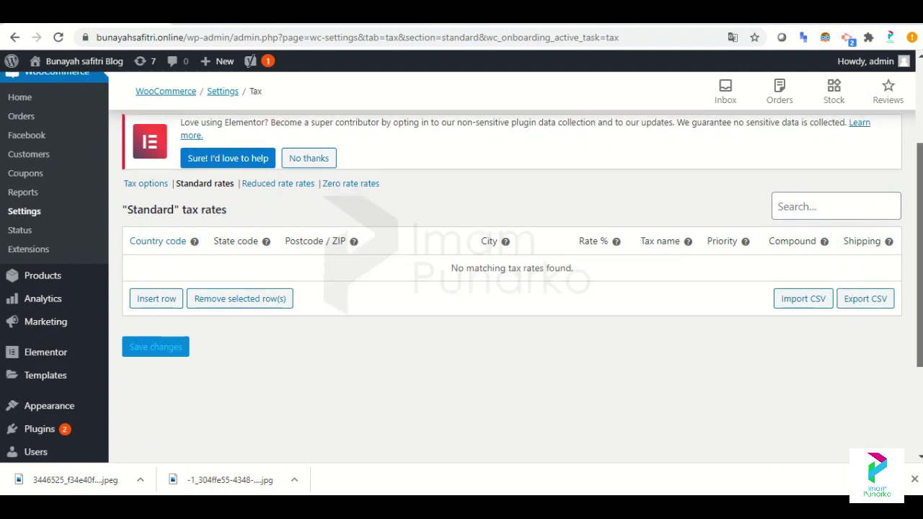
{"action": "scroll", "coordinate": [505, 288], "scroll_direction": "down", "scroll_amount": 1}
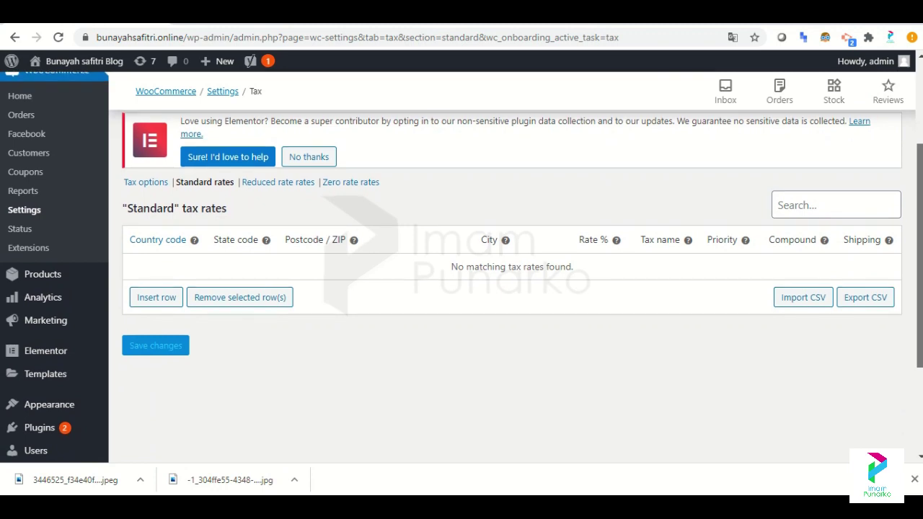
{"action": "scroll", "coordinate": [505, 289], "scroll_direction": "up", "scroll_amount": 1}
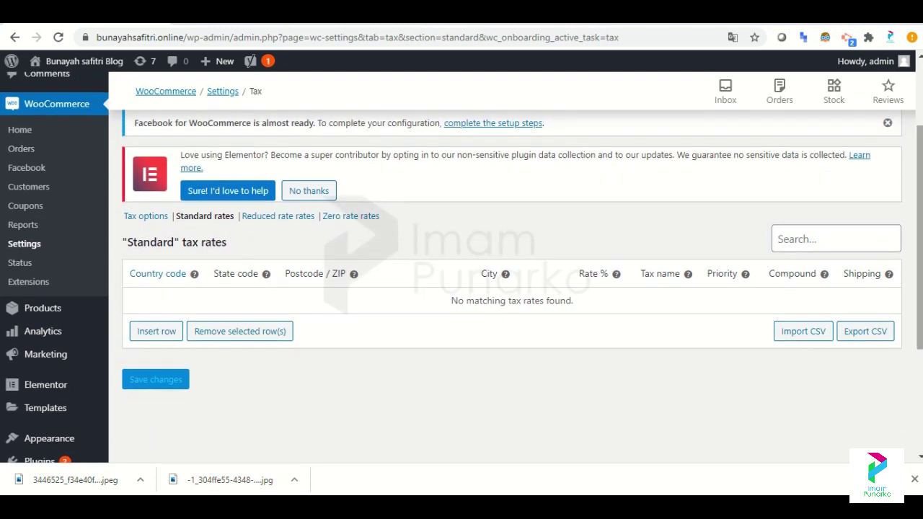
{"action": "scroll", "coordinate": [462, 267], "scroll_direction": "up", "scroll_amount": 3}
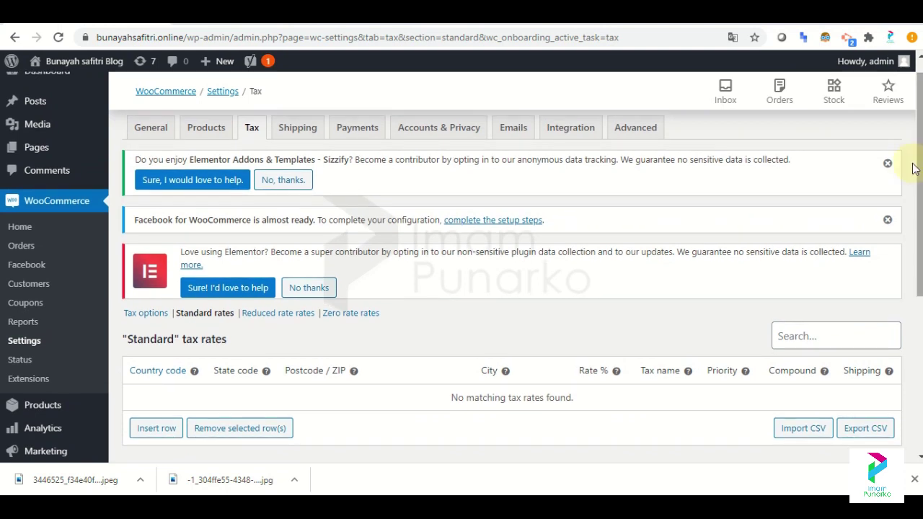
Set a Rp 9000 shipping cost for Indonesia and complete the shipping task.
{"action": "left_click", "coordinate": [15, 37]}
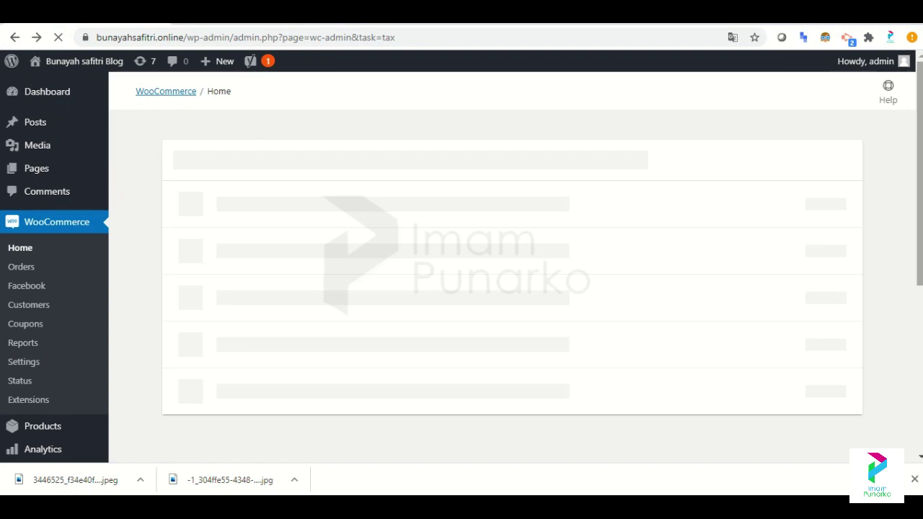
{"action": "left_click", "coordinate": [180, 94]}
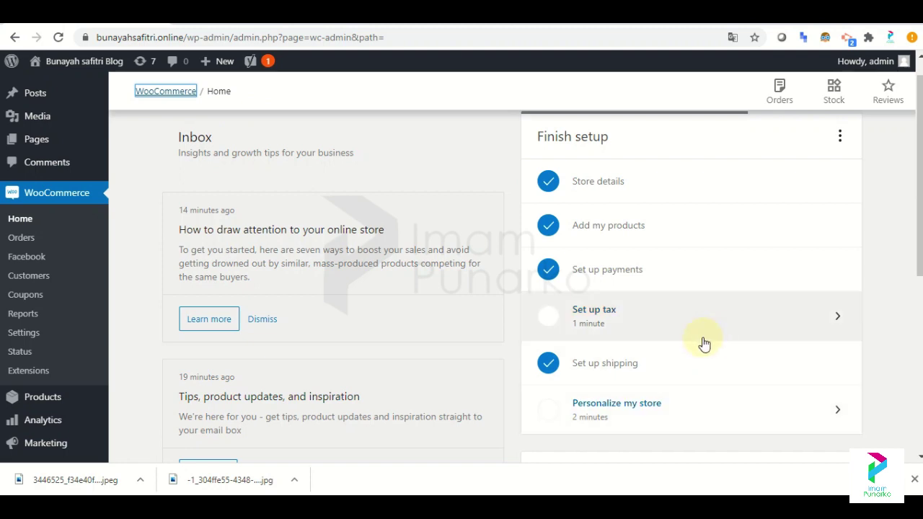
{"action": "left_click", "coordinate": [684, 379]}
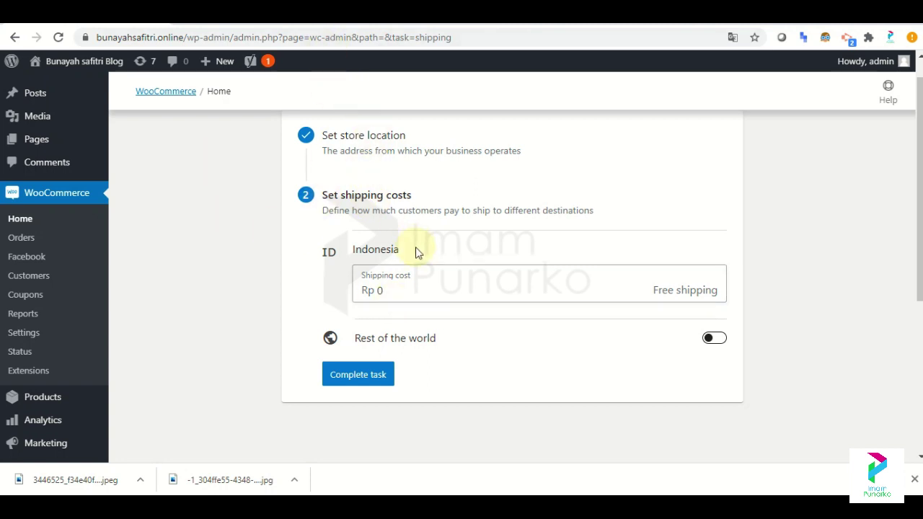
{"action": "left_click", "coordinate": [392, 290]}
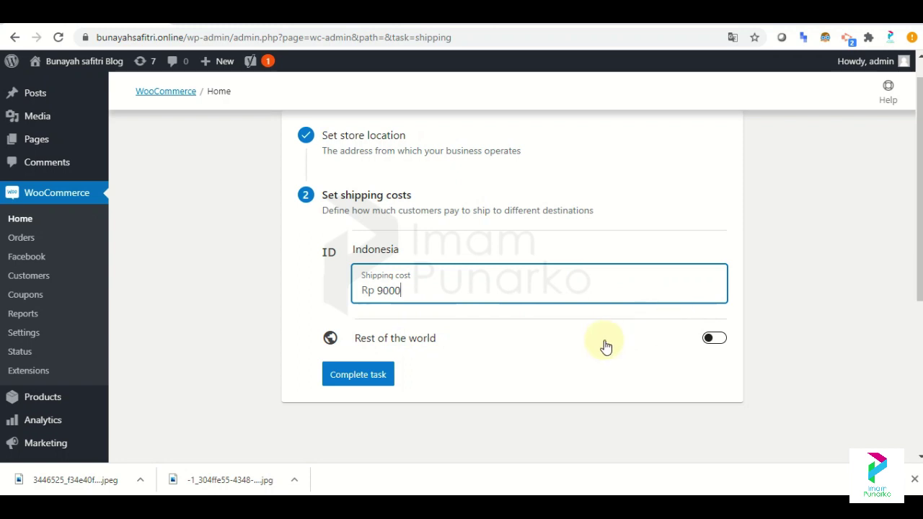
{"action": "left_click", "coordinate": [364, 387]}
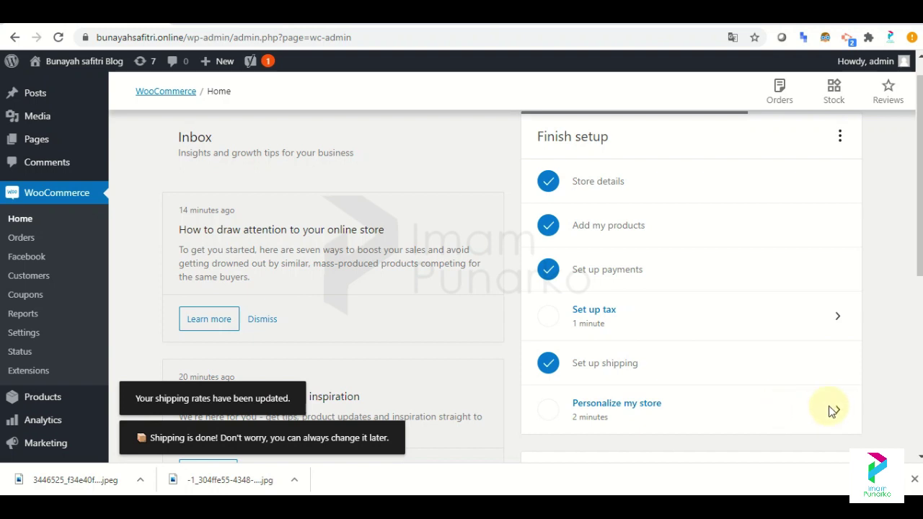
Open the Personalize my store task from the setup list.
{"action": "key", "text": "ctrl+a"}
{"action": "scroll", "coordinate": [891, 303], "scroll_direction": "down", "scroll_amount": 1}
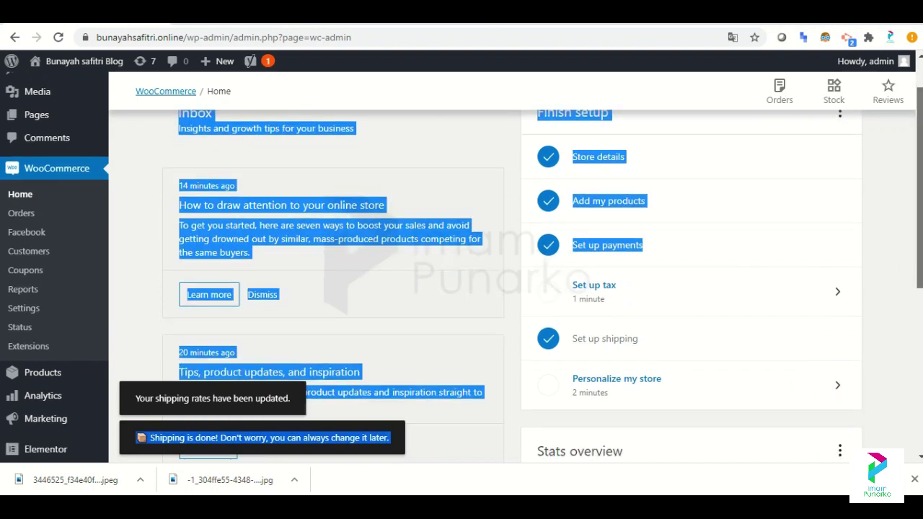
{"action": "left_click", "coordinate": [894, 269]}
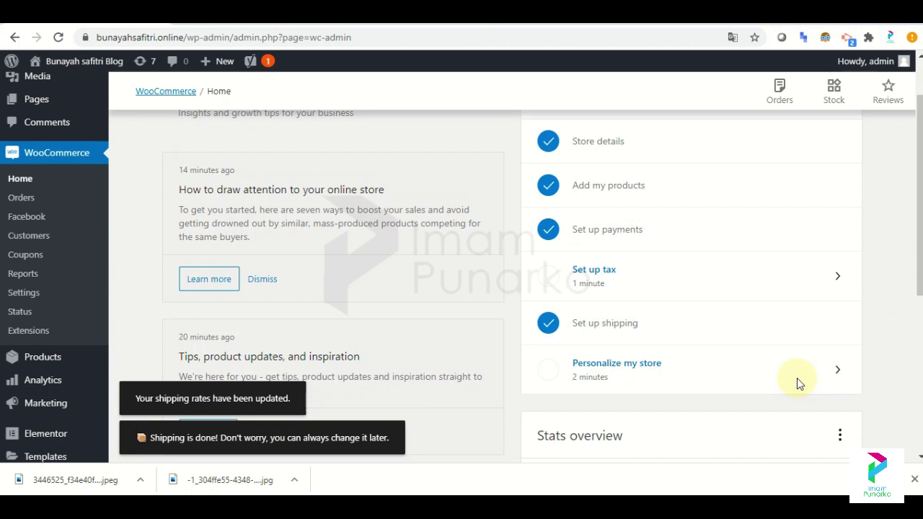
{"action": "left_click", "coordinate": [832, 370]}
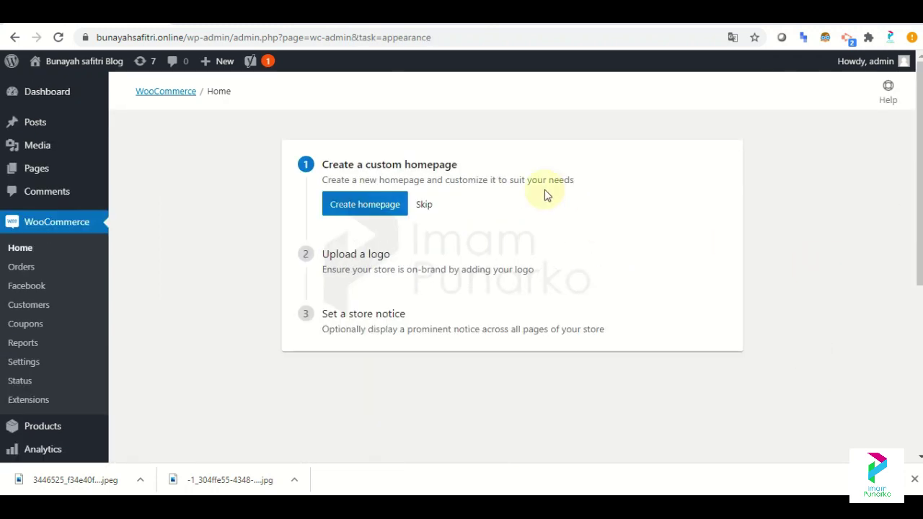
Create the store's custom homepage in the Personalize my store task.
{"action": "left_click", "coordinate": [371, 207]}
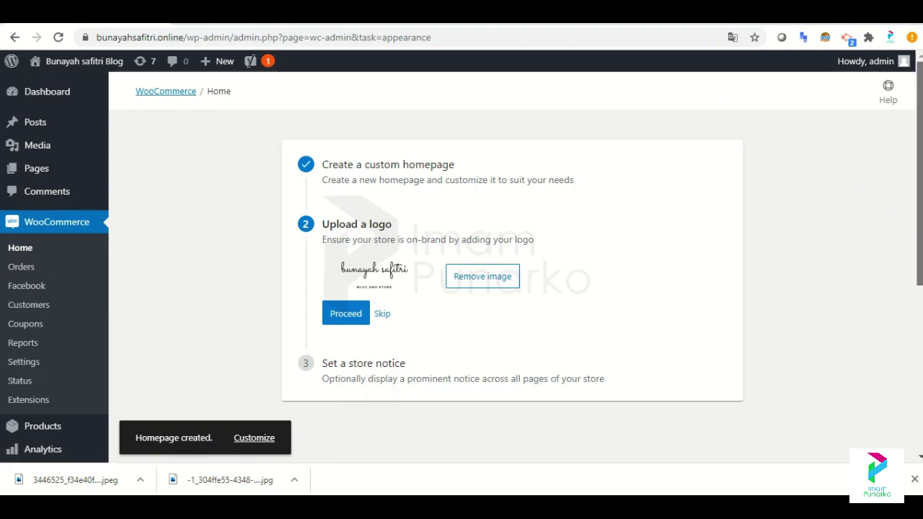
{"action": "scroll", "coordinate": [173, 340], "scroll_direction": "down", "scroll_amount": 1}
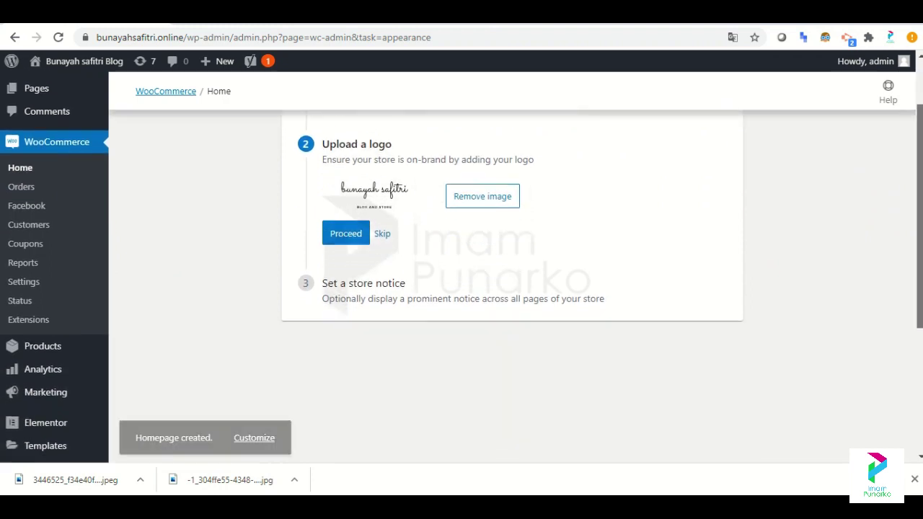
Start a blank new product from All Products, then return to the Tokopedia tab.
{"action": "left_click", "coordinate": [56, 349]}
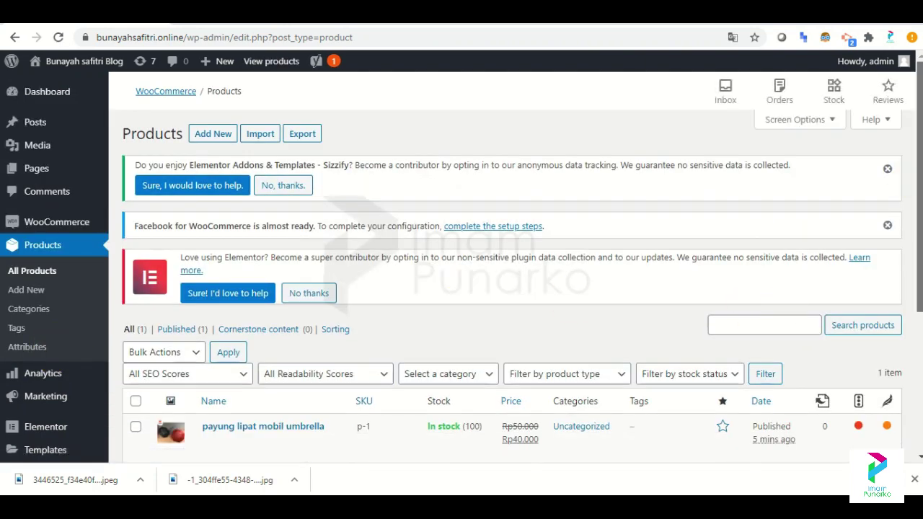
{"action": "scroll", "coordinate": [461, 288], "scroll_direction": "down", "scroll_amount": 3}
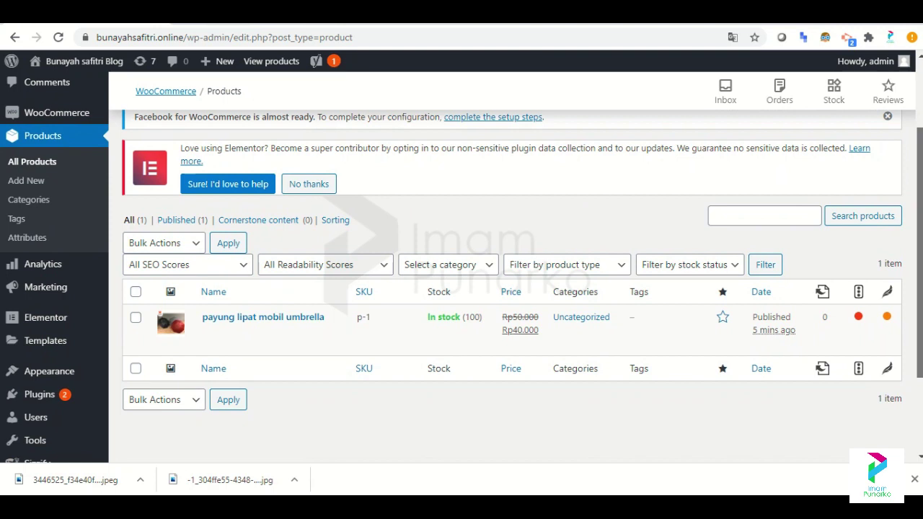
{"action": "scroll", "coordinate": [462, 288], "scroll_direction": "down", "scroll_amount": 2}
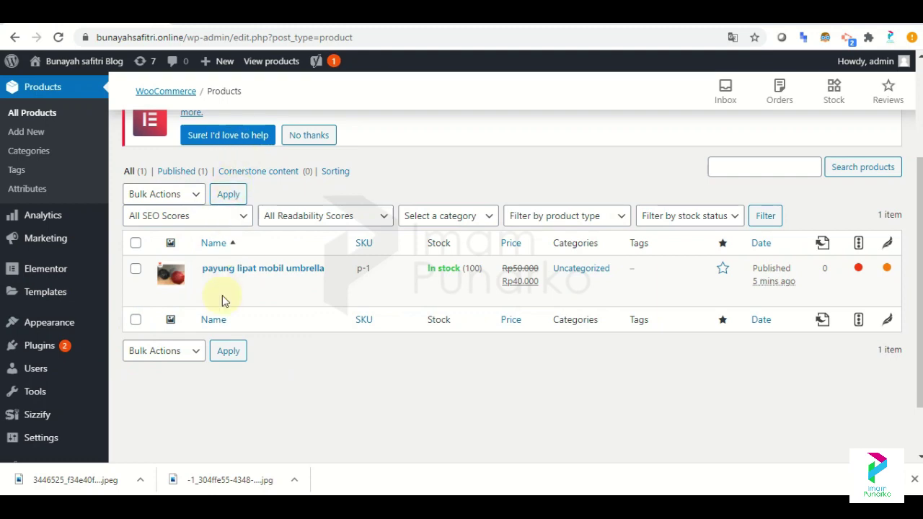
{"action": "scroll", "coordinate": [910, 196], "scroll_direction": "up", "scroll_amount": 3}
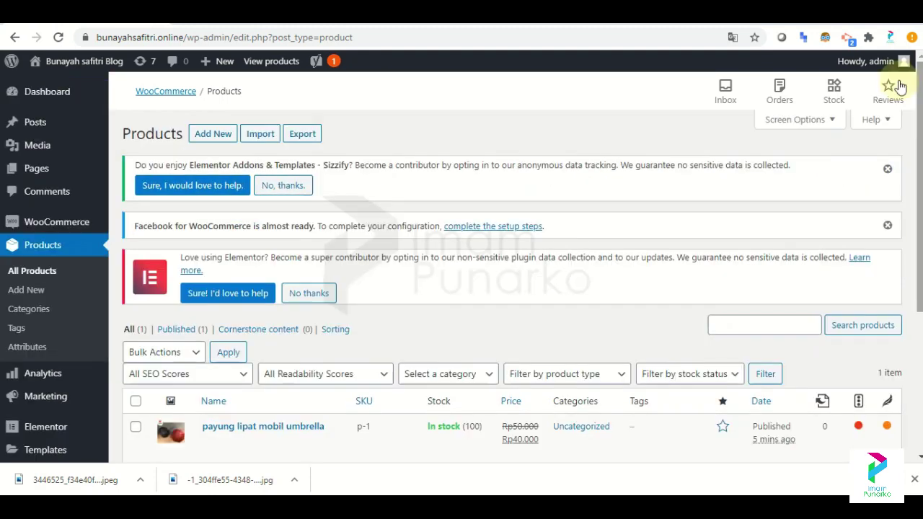
{"action": "left_click", "coordinate": [206, 135]}
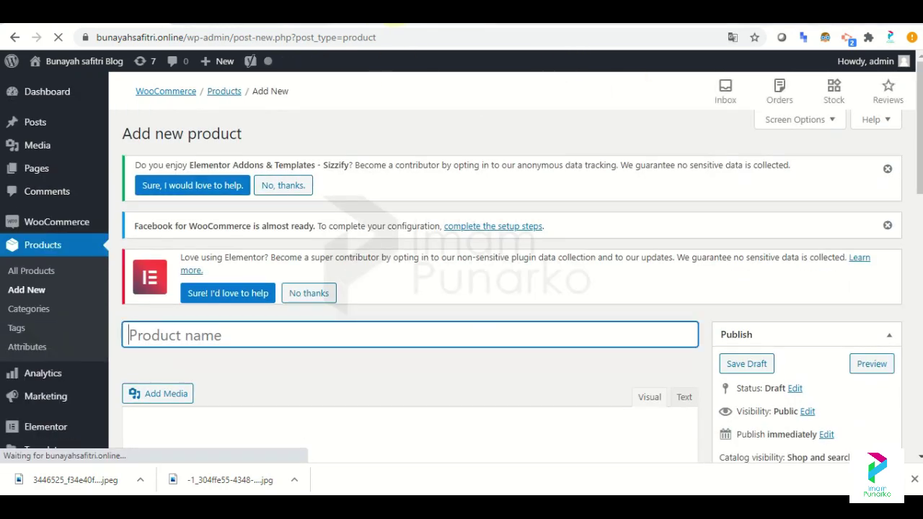
{"action": "key", "text": "ctrl+Tab"}
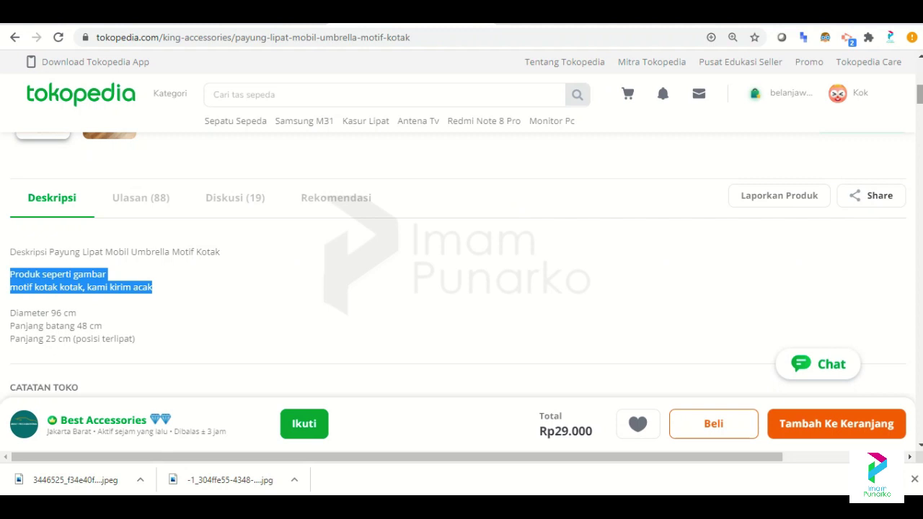
Search Tokopedia for 'buku' and look through the Deli Notebook product page.
{"action": "left_click", "coordinate": [308, 103]}
{"action": "type", "text": "buku"}
{"action": "key", "text": "Return"}
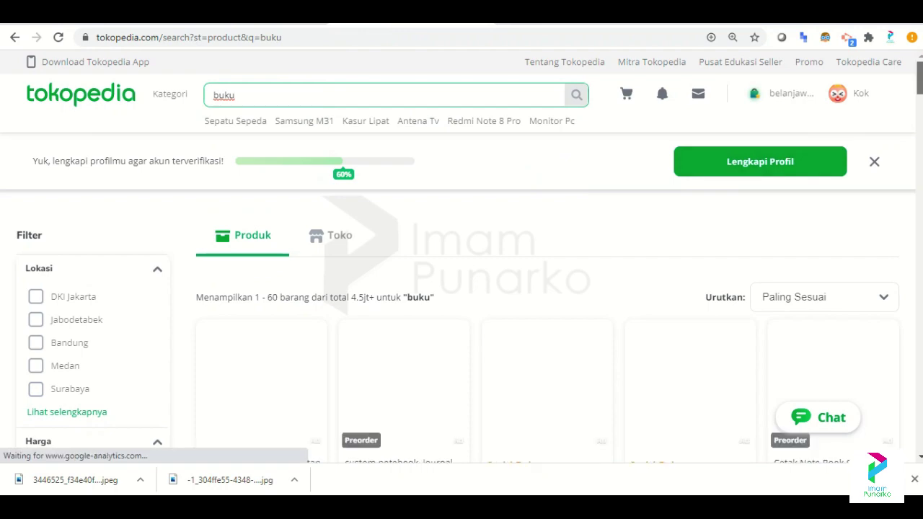
{"action": "scroll", "coordinate": [548, 288], "scroll_direction": "down", "scroll_amount": 2}
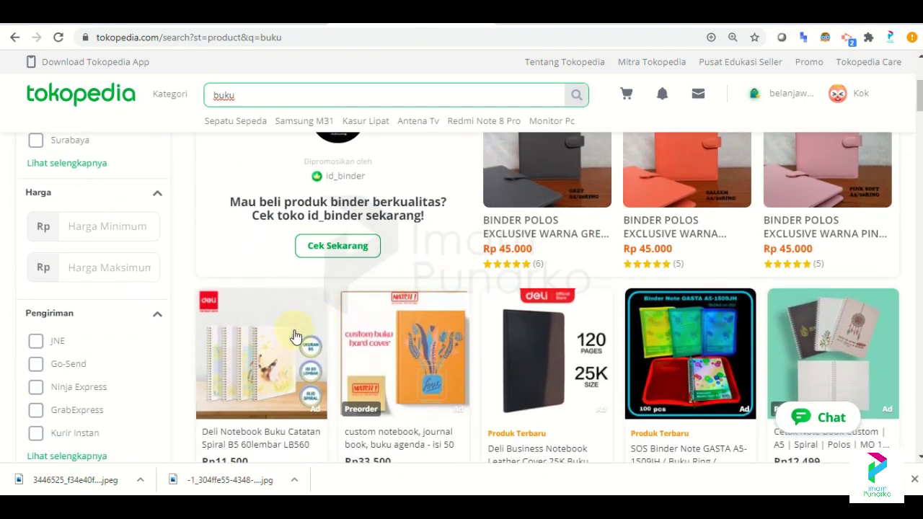
{"action": "left_click", "coordinate": [295, 336]}
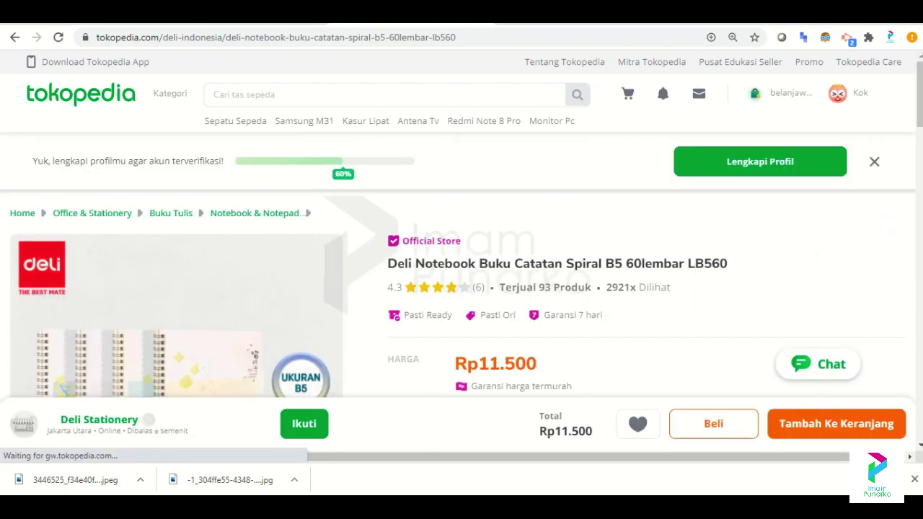
{"action": "scroll", "coordinate": [461, 267], "scroll_direction": "down", "scroll_amount": 3}
{"action": "scroll", "coordinate": [462, 267], "scroll_direction": "up", "scroll_amount": 4}
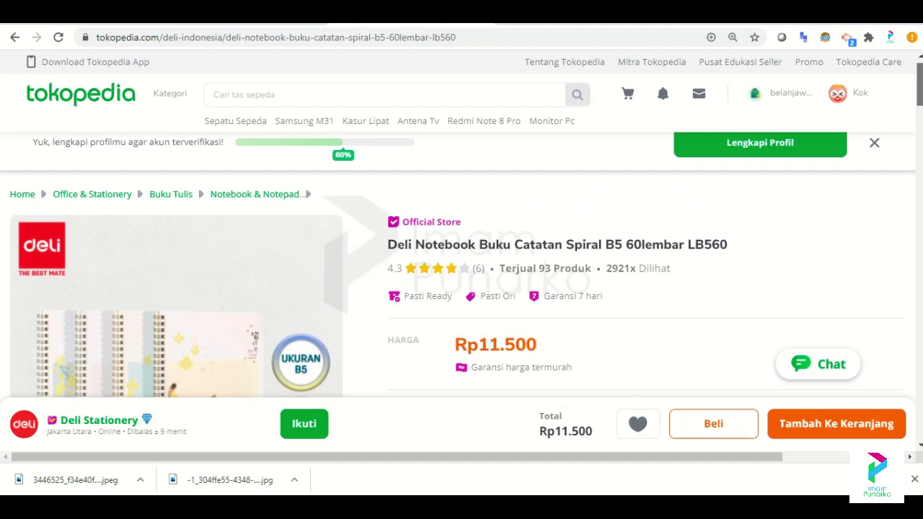
{"action": "scroll", "coordinate": [462, 267], "scroll_direction": "down", "scroll_amount": 10}
{"action": "scroll", "coordinate": [461, 267], "scroll_direction": "up", "scroll_amount": 8}
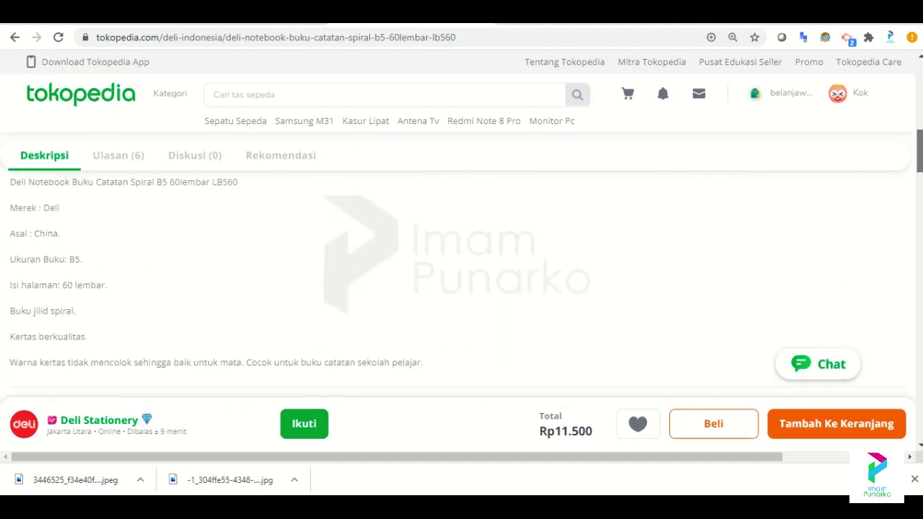
{"action": "scroll", "coordinate": [918, 119], "scroll_direction": "up", "scroll_amount": 2}
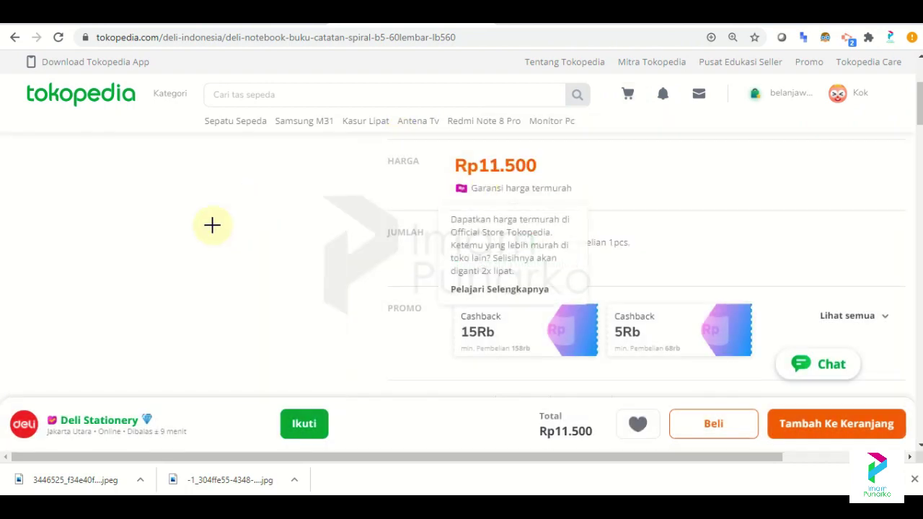
{"action": "scroll", "coordinate": [918, 104], "scroll_direction": "up", "scroll_amount": 2}
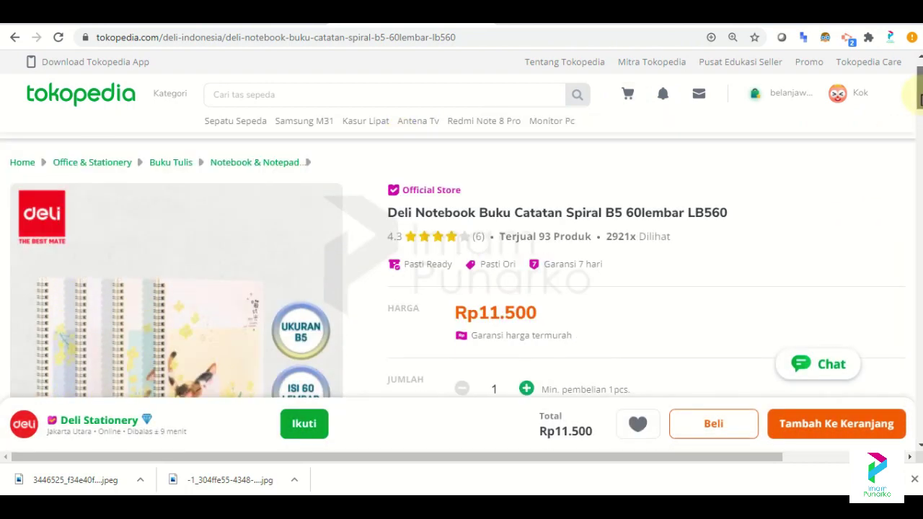
Return to the 'buku' search results and browse the product grid.
{"action": "left_click", "coordinate": [20, 46]}
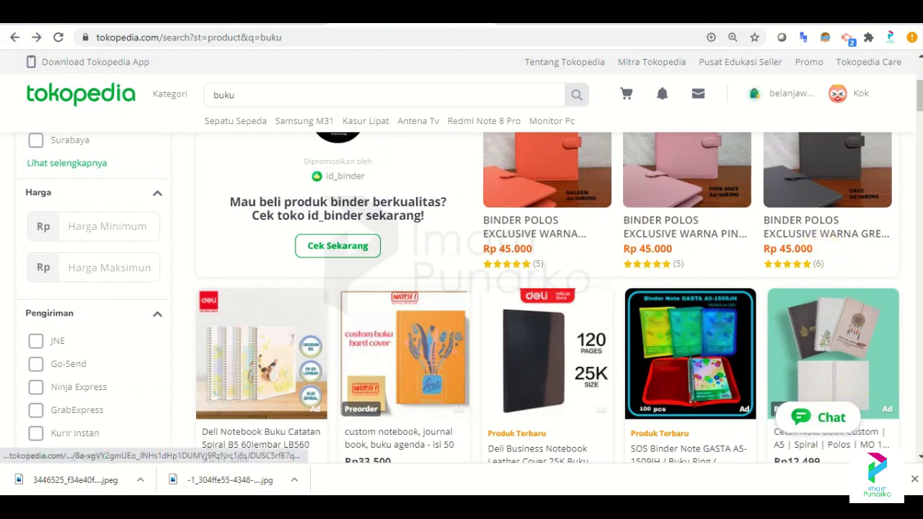
{"action": "scroll", "coordinate": [461, 295], "scroll_direction": "up", "scroll_amount": 1}
{"action": "scroll", "coordinate": [462, 296], "scroll_direction": "down", "scroll_amount": 5}
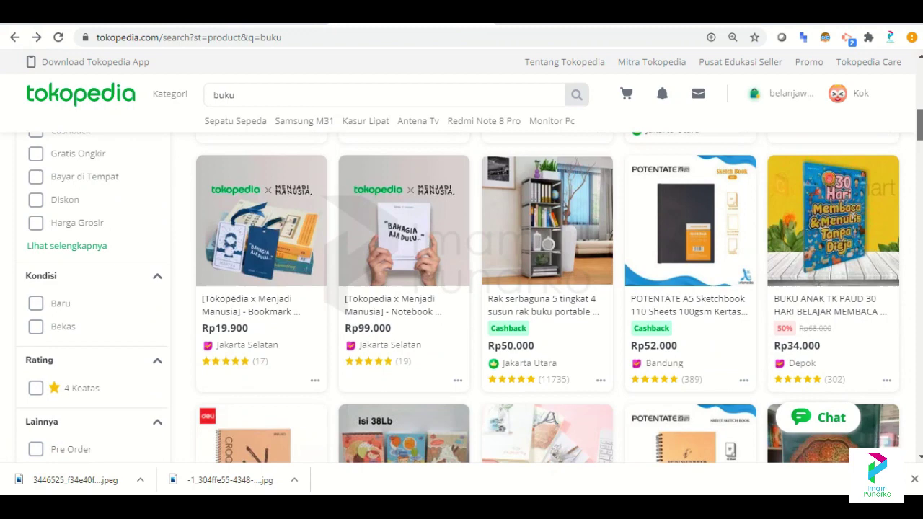
{"action": "scroll", "coordinate": [459, 297], "scroll_direction": "down", "scroll_amount": 1}
{"action": "scroll", "coordinate": [470, 298], "scroll_direction": "down", "scroll_amount": 3}
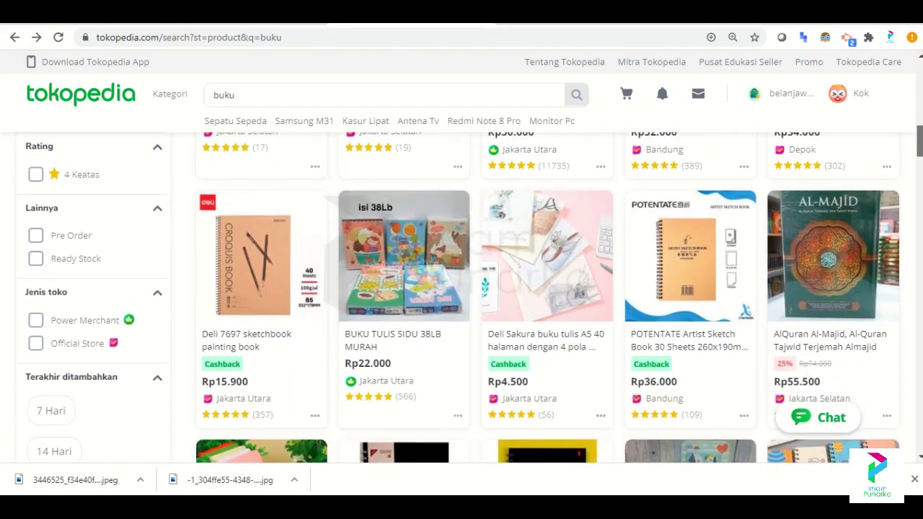
{"action": "scroll", "coordinate": [471, 298], "scroll_direction": "down", "scroll_amount": 2}
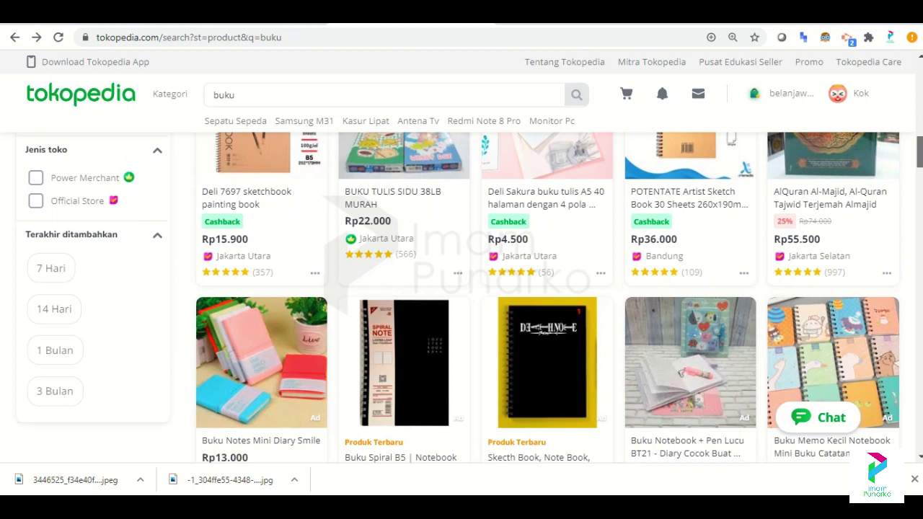
{"action": "scroll", "coordinate": [471, 298], "scroll_direction": "down", "scroll_amount": 1}
{"action": "scroll", "coordinate": [470, 298], "scroll_direction": "up", "scroll_amount": 2}
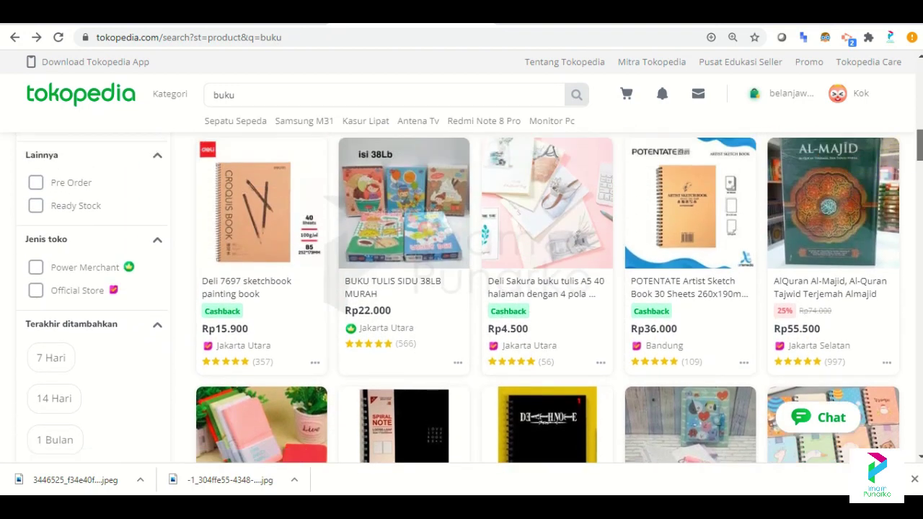
{"action": "scroll", "coordinate": [767, 212], "scroll_direction": "down", "scroll_amount": 2}
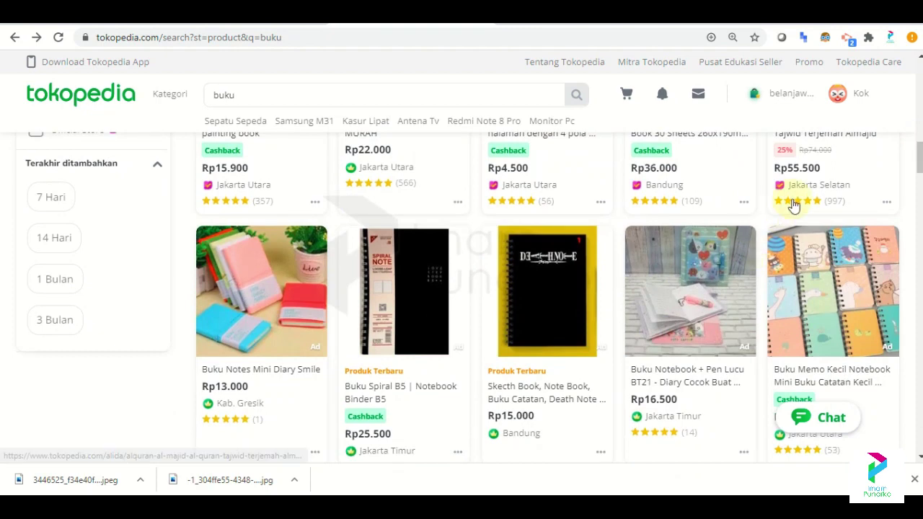
{"action": "scroll", "coordinate": [919, 171], "scroll_direction": "down", "scroll_amount": 2}
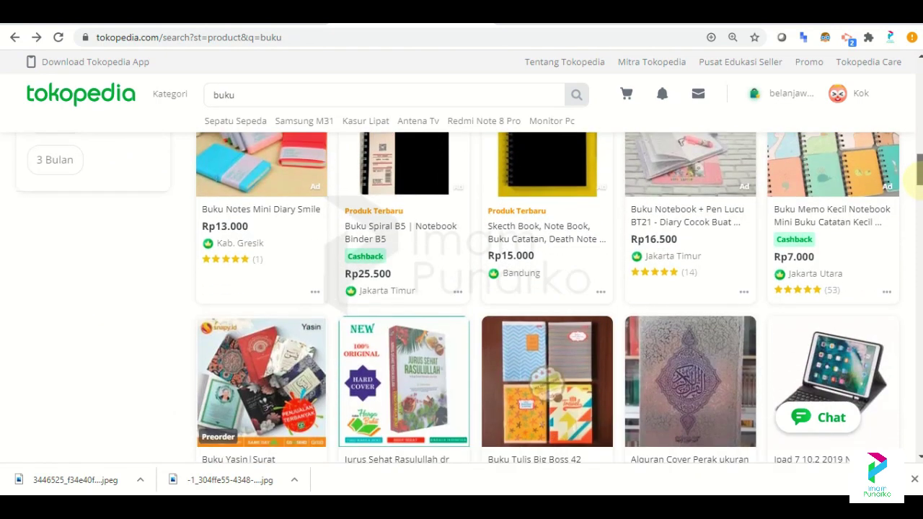
{"action": "scroll", "coordinate": [919, 171], "scroll_direction": "down", "scroll_amount": 3}
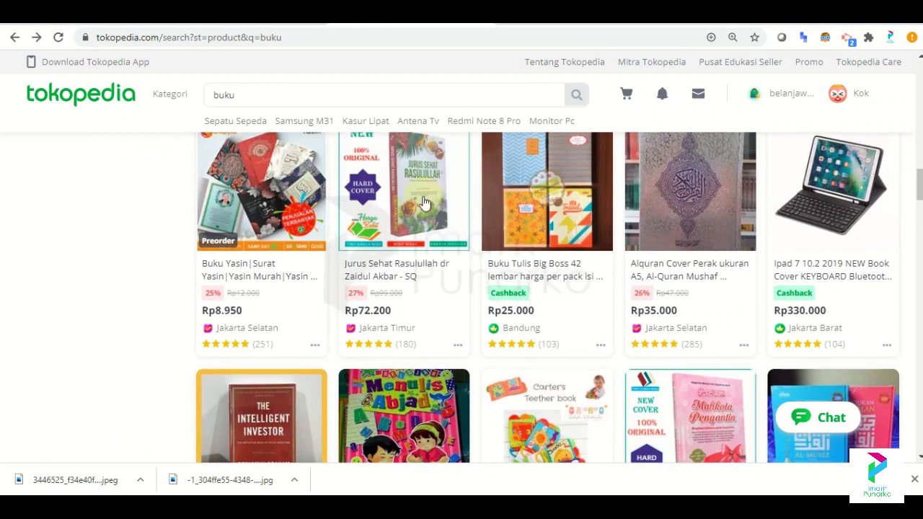
Open the Jurus Sehat Rasulullah book and save its front cover image to Downloads.
{"action": "left_click", "coordinate": [390, 202]}
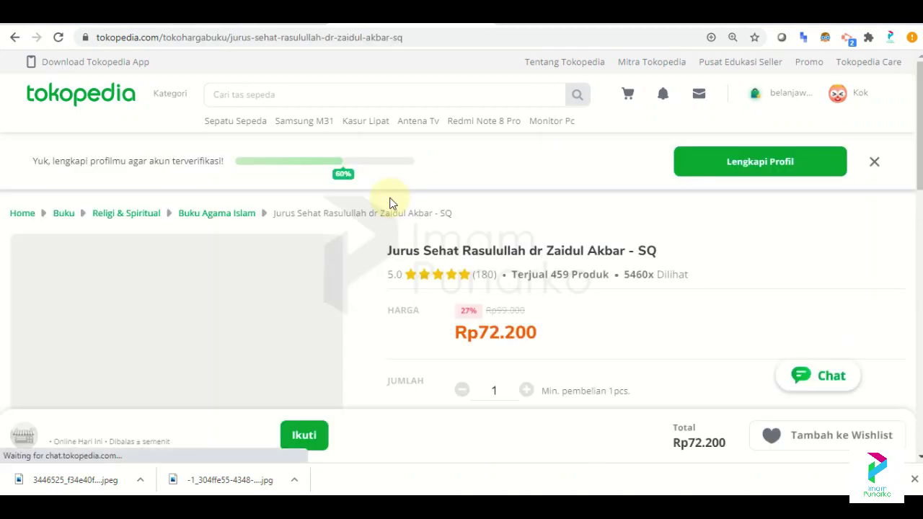
{"action": "scroll", "coordinate": [309, 218], "scroll_direction": "down", "scroll_amount": 2}
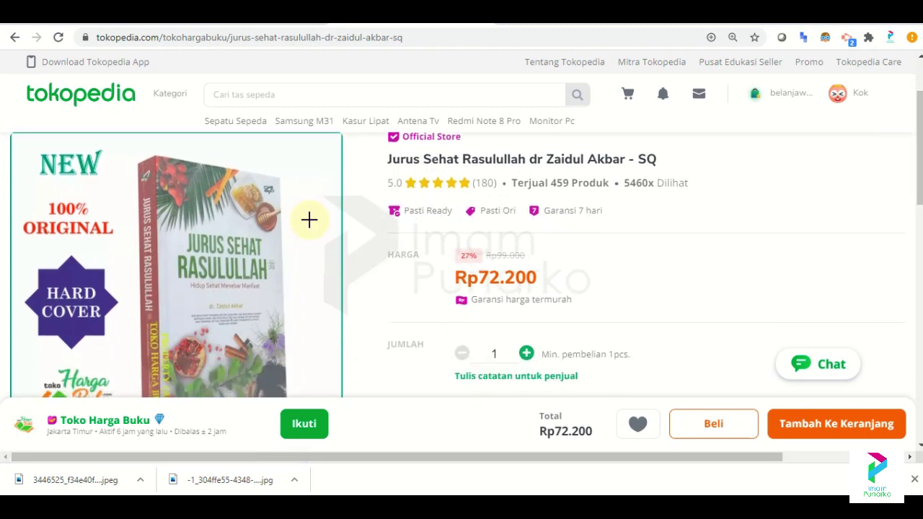
{"action": "left_click", "coordinate": [228, 241]}
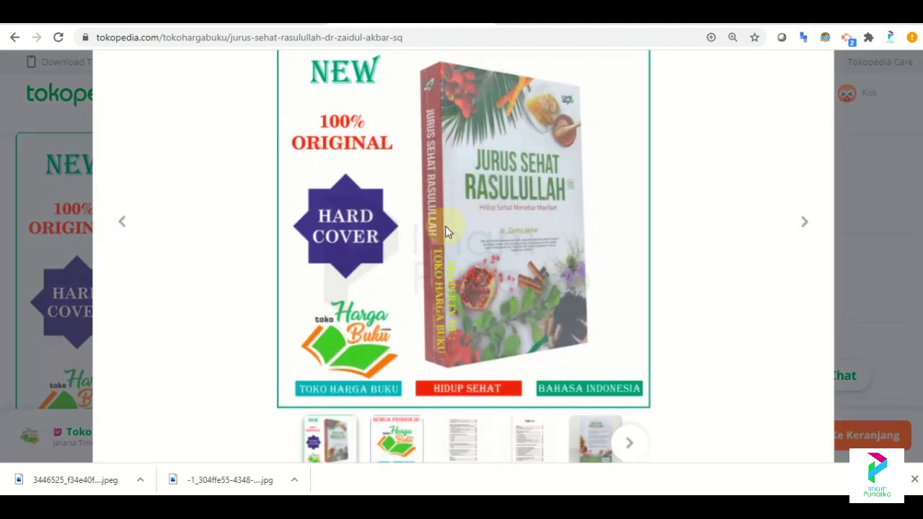
{"action": "right_click", "coordinate": [494, 219]}
{"action": "left_click", "coordinate": [534, 245]}
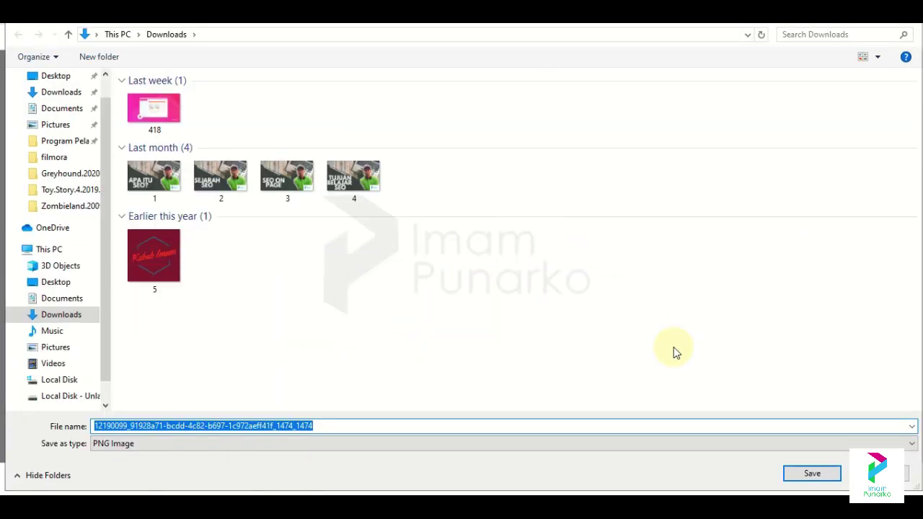
{"action": "left_click", "coordinate": [815, 474]}
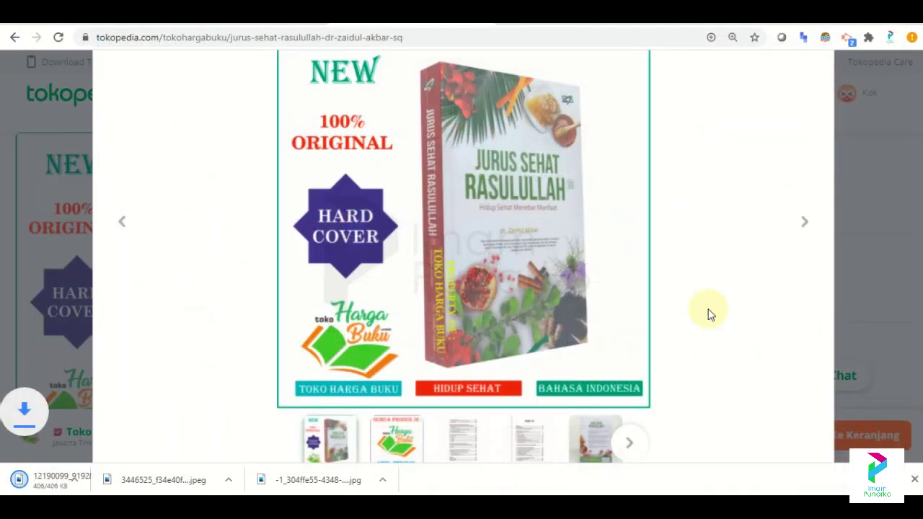
Save the book's back cover image to Downloads and close the image viewer.
{"action": "left_click", "coordinate": [398, 443]}
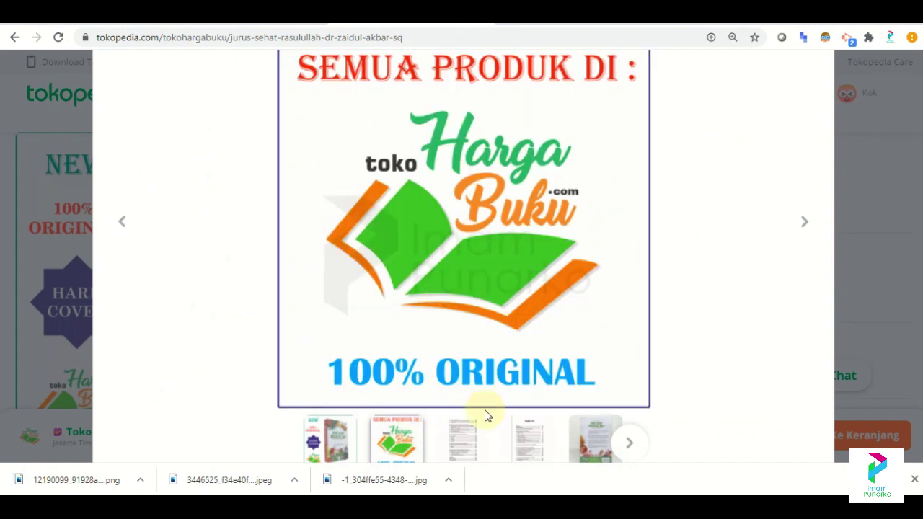
{"action": "left_click", "coordinate": [484, 426]}
{"action": "left_click", "coordinate": [589, 454]}
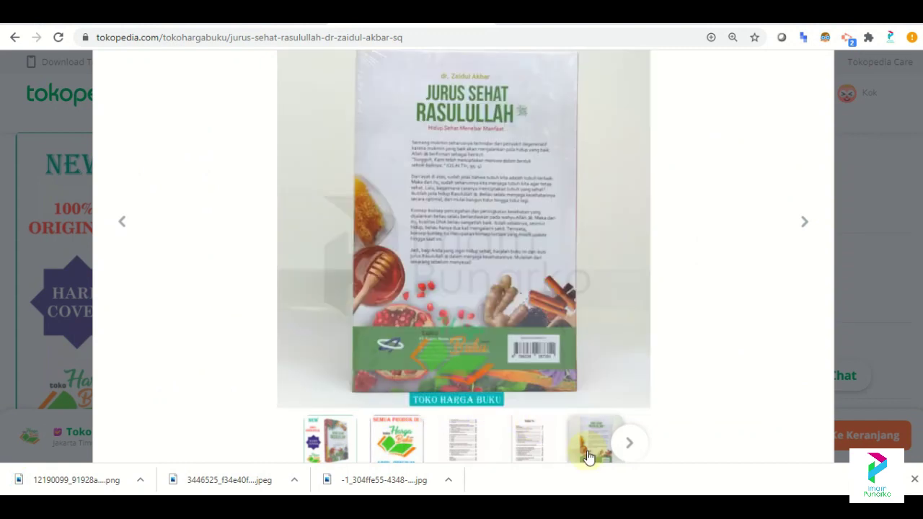
{"action": "right_click", "coordinate": [465, 209]}
{"action": "left_click", "coordinate": [494, 237]}
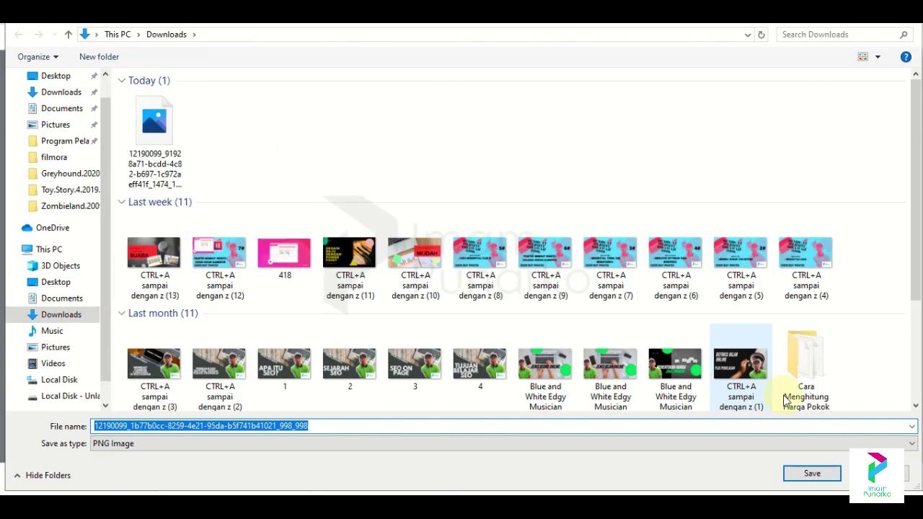
{"action": "left_click", "coordinate": [807, 470]}
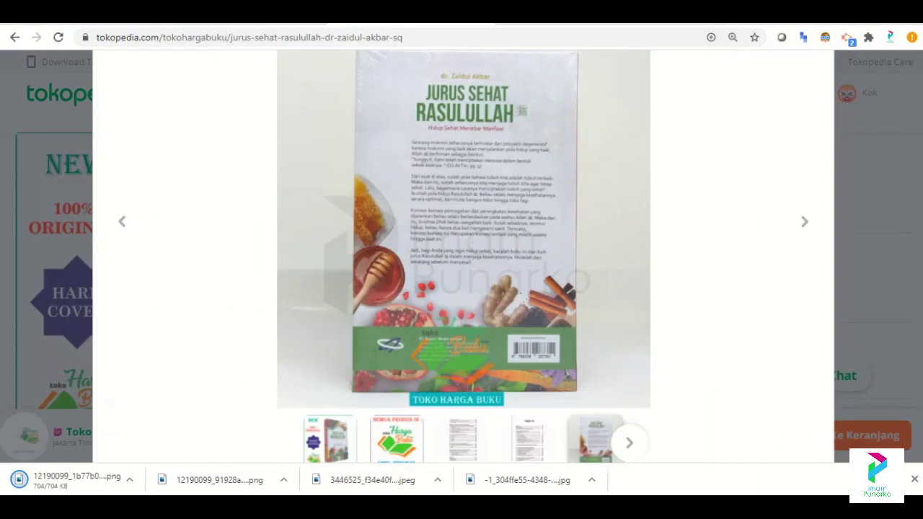
{"action": "left_click", "coordinate": [848, 90]}
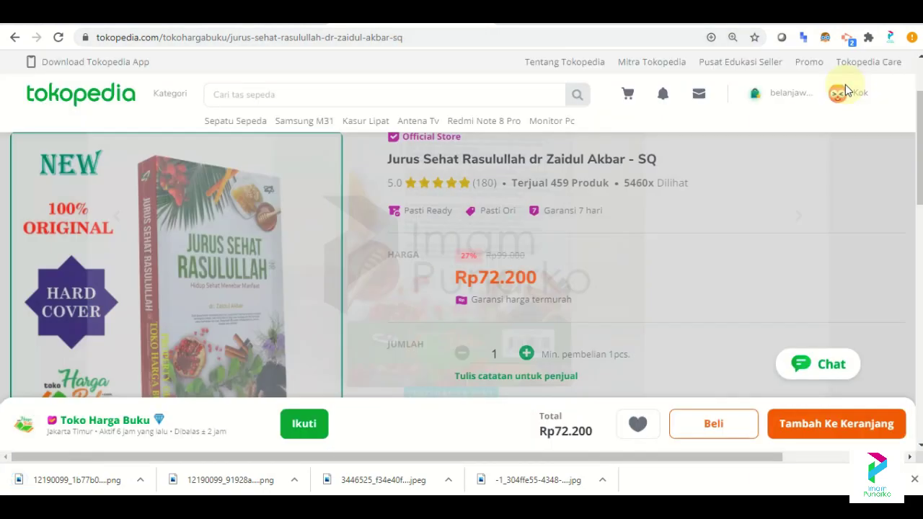
{"action": "scroll", "coordinate": [462, 267], "scroll_direction": "down", "scroll_amount": 9}
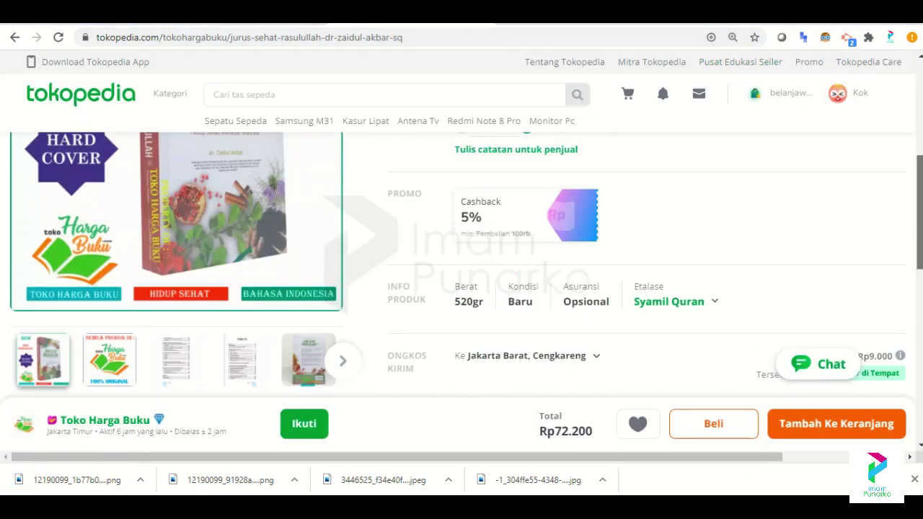
{"action": "scroll", "coordinate": [461, 267], "scroll_direction": "up", "scroll_amount": 5}
{"action": "scroll", "coordinate": [461, 267], "scroll_direction": "down", "scroll_amount": 3}
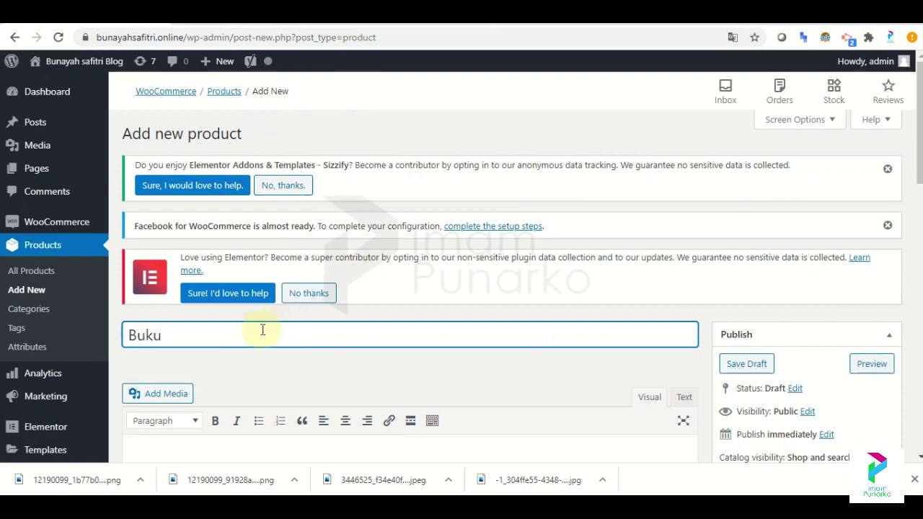
Copy the title 'Jurus Sehat Rasulullah dr Zaidul Akbar - SQ' into the product name after 'Buku'.
{"action": "key", "text": "ctrl+Tab"}
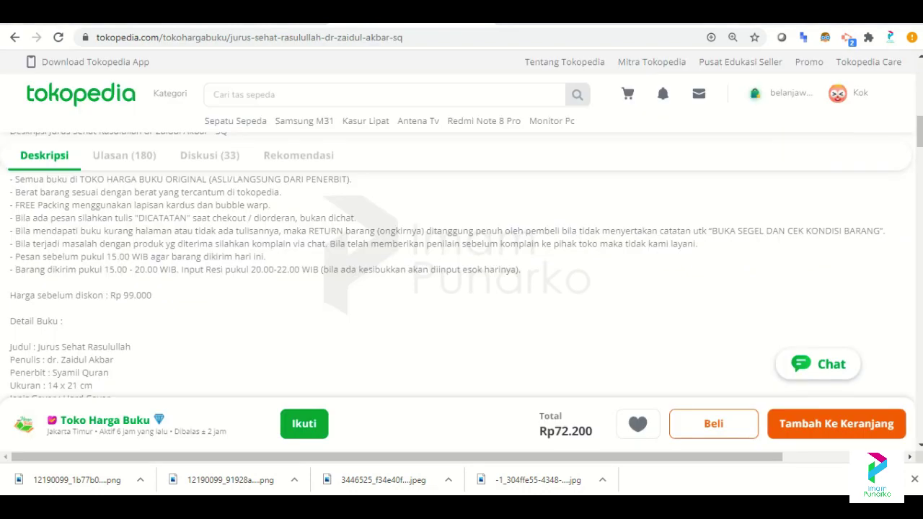
{"action": "scroll", "coordinate": [461, 267], "scroll_direction": "up", "scroll_amount": 10}
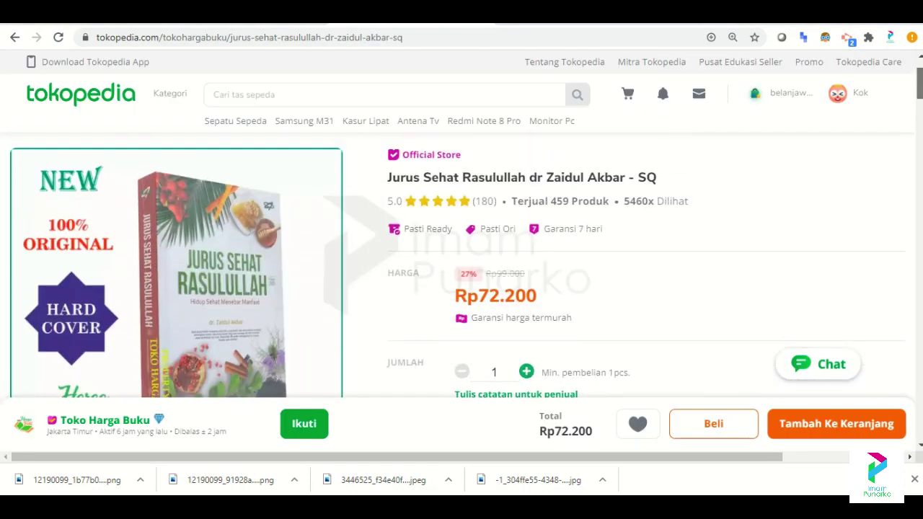
{"action": "scroll", "coordinate": [461, 267], "scroll_direction": "down", "scroll_amount": 5}
{"action": "scroll", "coordinate": [462, 267], "scroll_direction": "up", "scroll_amount": 10}
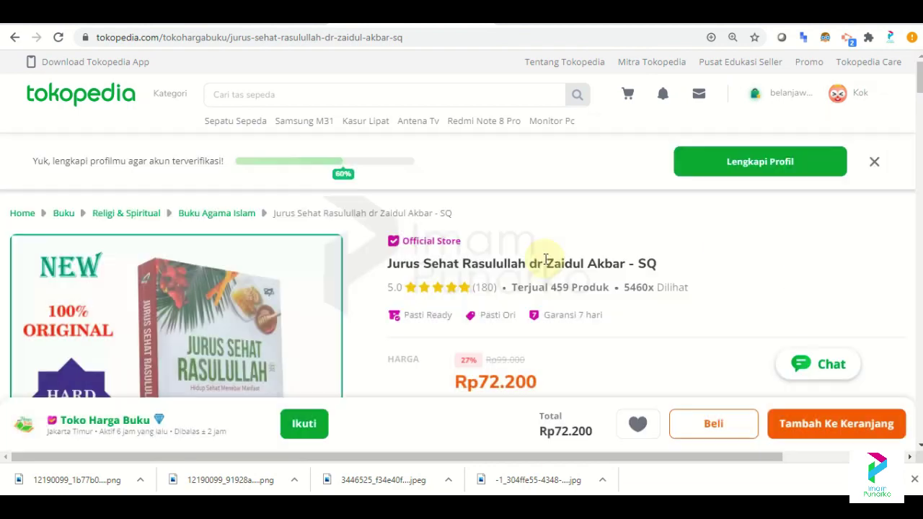
{"action": "left_click_drag", "start_coordinate": [388, 264], "coordinate": [662, 266]}
{"action": "key", "text": "ctrl+c"}
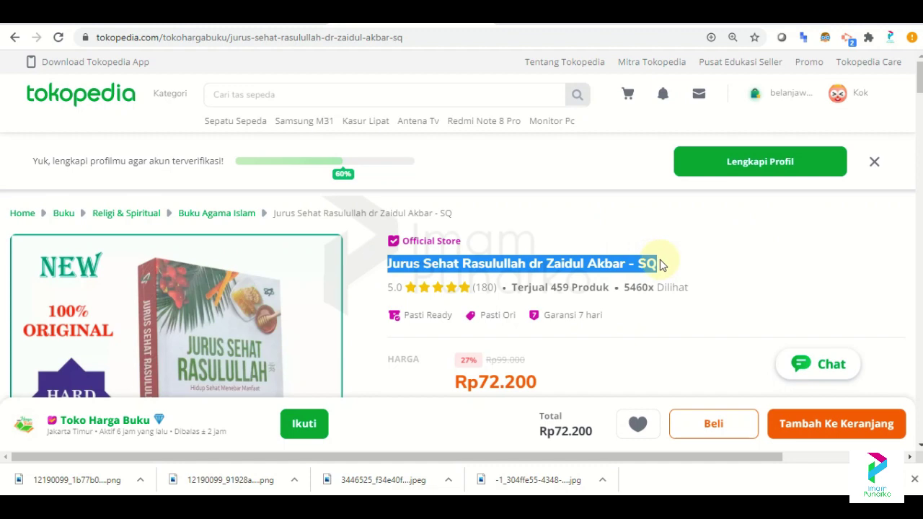
{"action": "key", "text": "ctrl+Tab"}
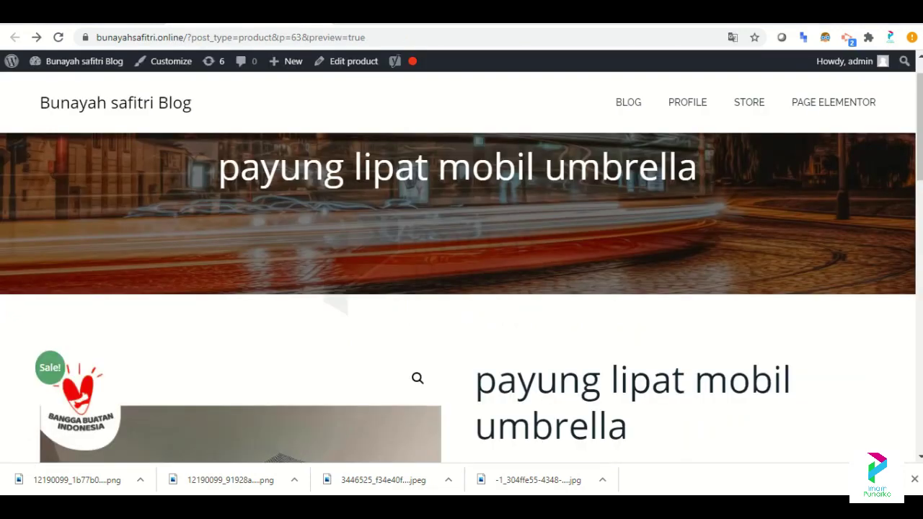
{"action": "key", "text": "ctrl+Tab"}
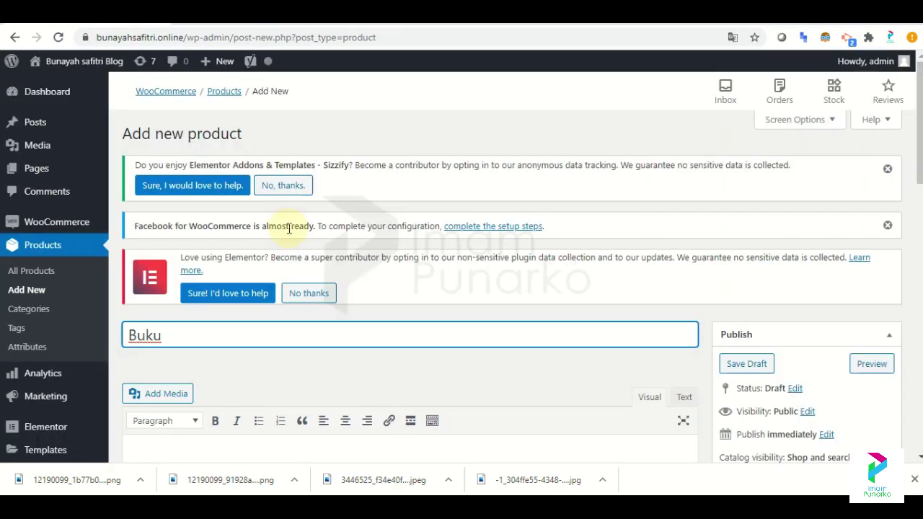
{"action": "key", "text": "ctrl+v"}
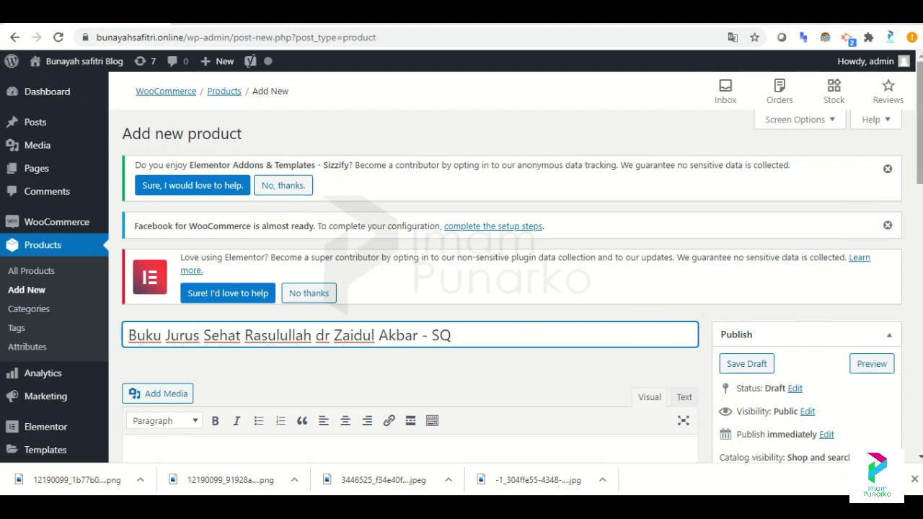
{"action": "scroll", "coordinate": [462, 267], "scroll_direction": "down", "scroll_amount": 2}
{"action": "key", "text": "ctrl+shift+Tab"}
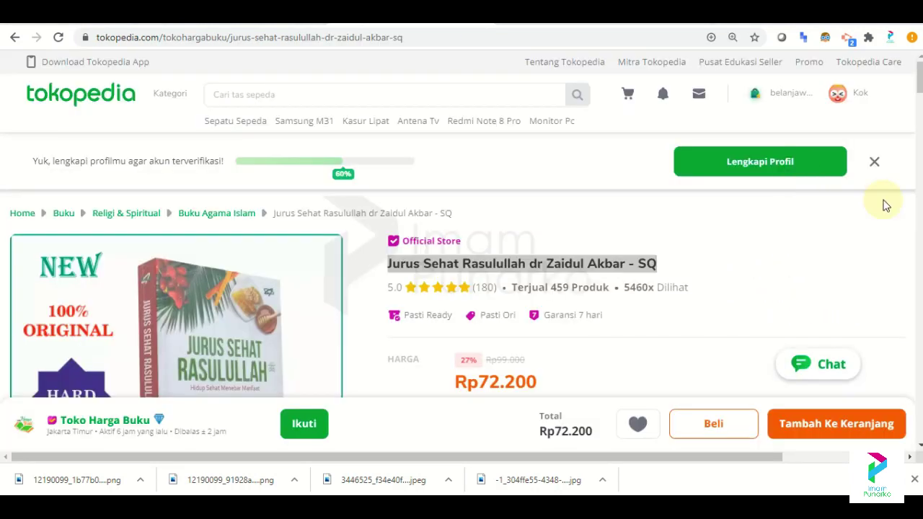
Select the Tokopedia book description from PERHATIAN through the hashtags.
{"action": "scroll", "coordinate": [461, 267], "scroll_direction": "down", "scroll_amount": 10}
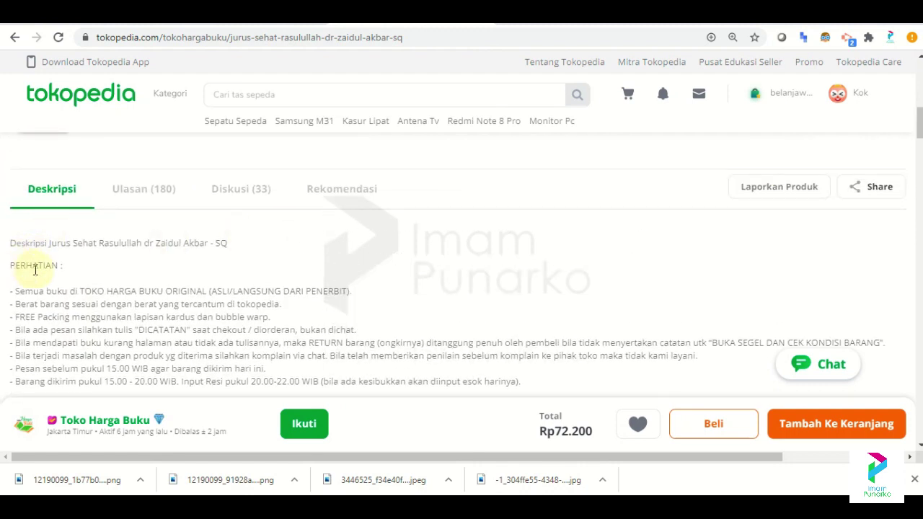
{"action": "left_click_drag", "start_coordinate": [12, 265], "coordinate": [404, 238]}
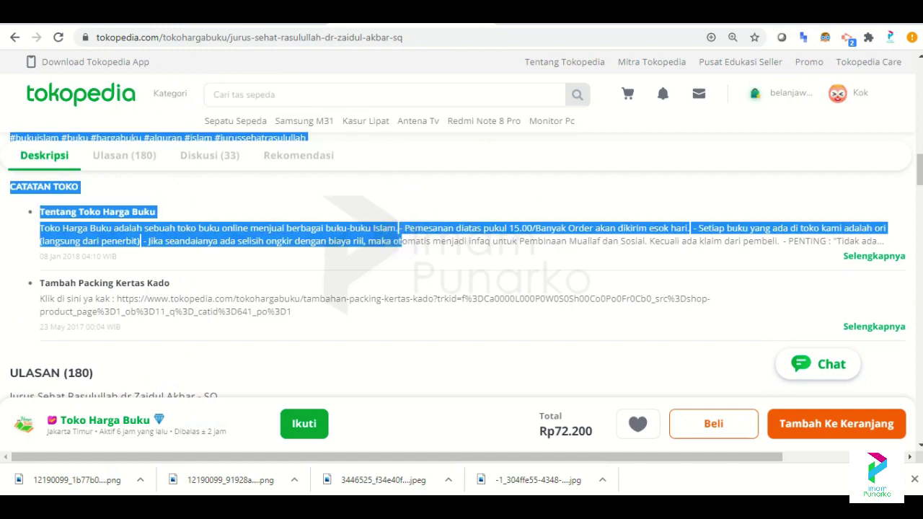
{"action": "scroll", "coordinate": [462, 266], "scroll_direction": "up", "scroll_amount": 5}
{"action": "scroll", "coordinate": [462, 267], "scroll_direction": "down", "scroll_amount": 2}
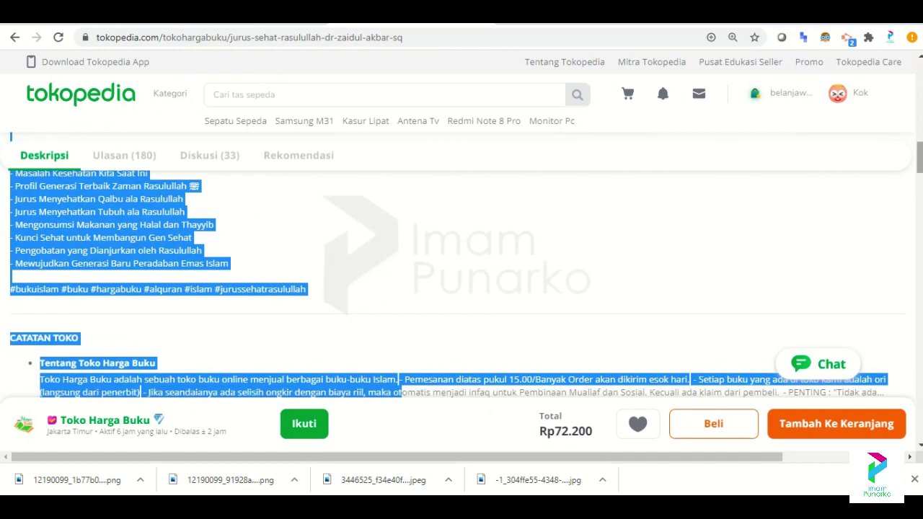
{"action": "left_click_drag", "start_coordinate": [404, 392], "coordinate": [306, 290]}
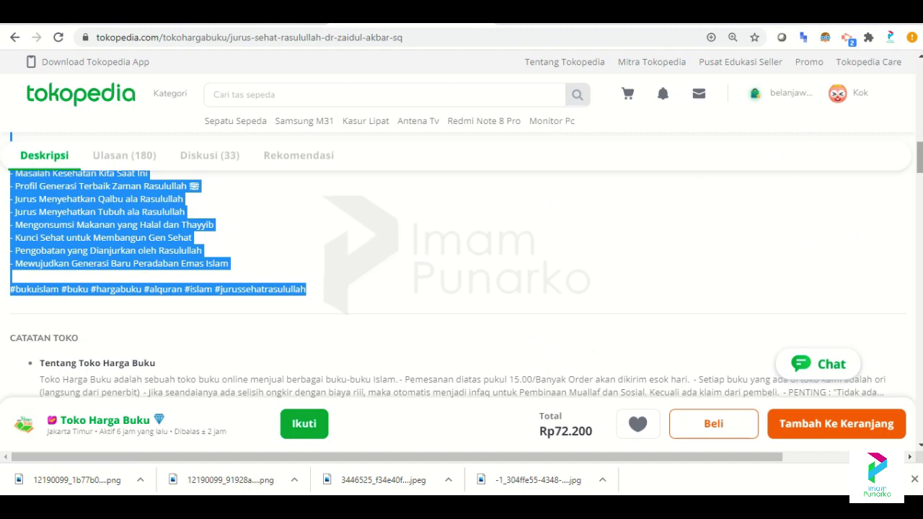
{"action": "scroll", "coordinate": [461, 263], "scroll_direction": "up", "scroll_amount": 10}
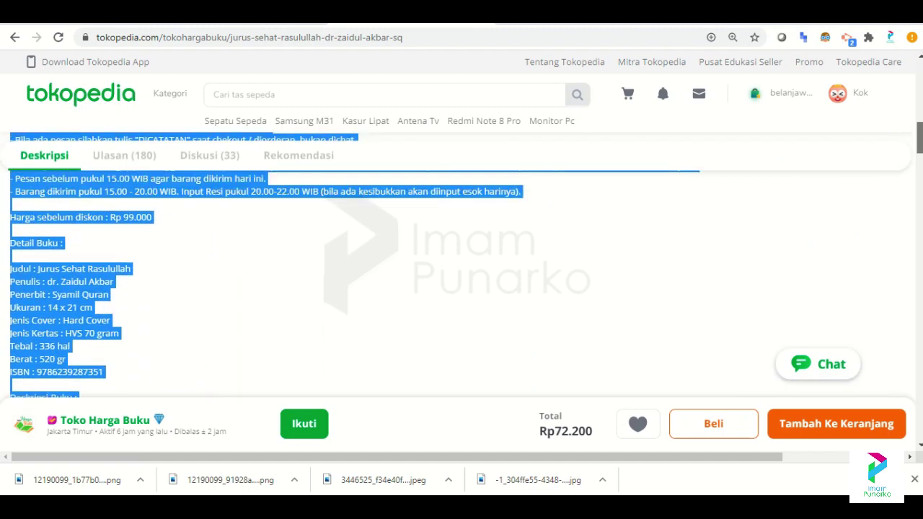
{"action": "scroll", "coordinate": [461, 263], "scroll_direction": "up", "scroll_amount": 4}
{"action": "scroll", "coordinate": [461, 263], "scroll_direction": "down", "scroll_amount": 4}
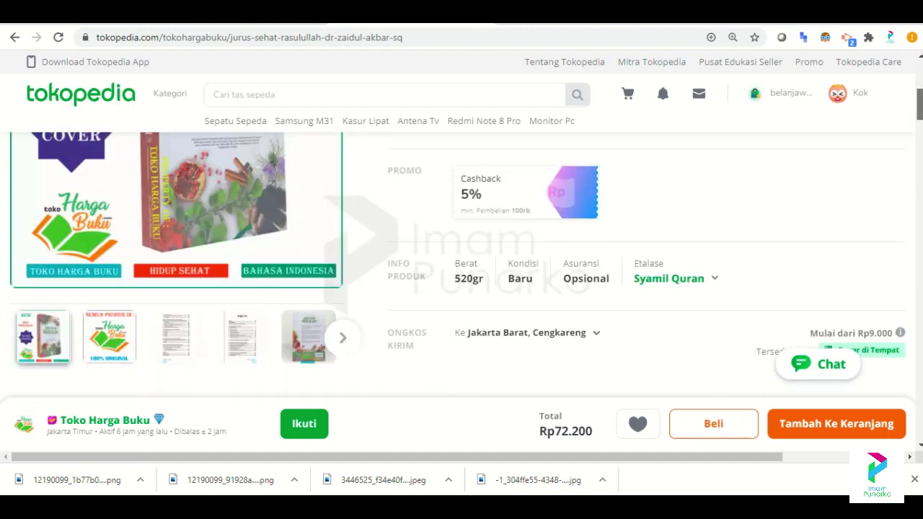
{"action": "scroll", "coordinate": [462, 263], "scroll_direction": "up", "scroll_amount": 1}
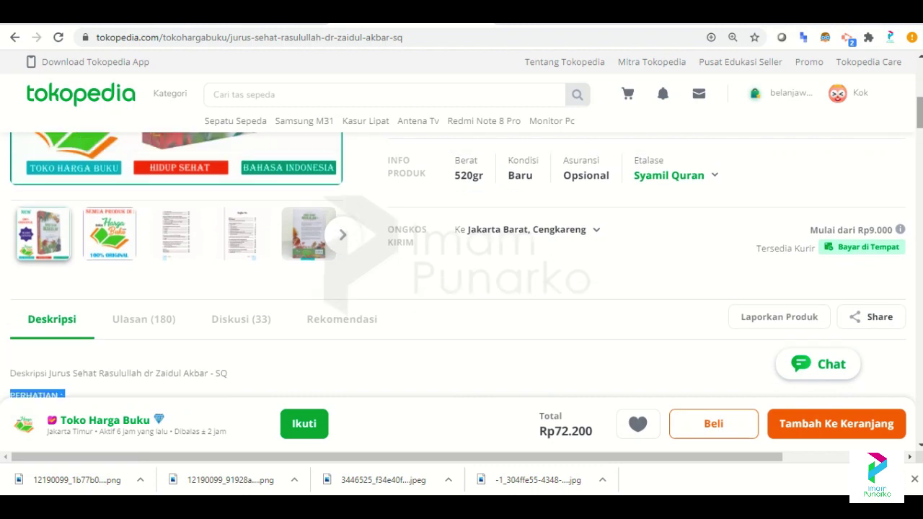
Paste the copied description into the new product's description editor.
{"action": "key", "text": "ctrl+Tab"}
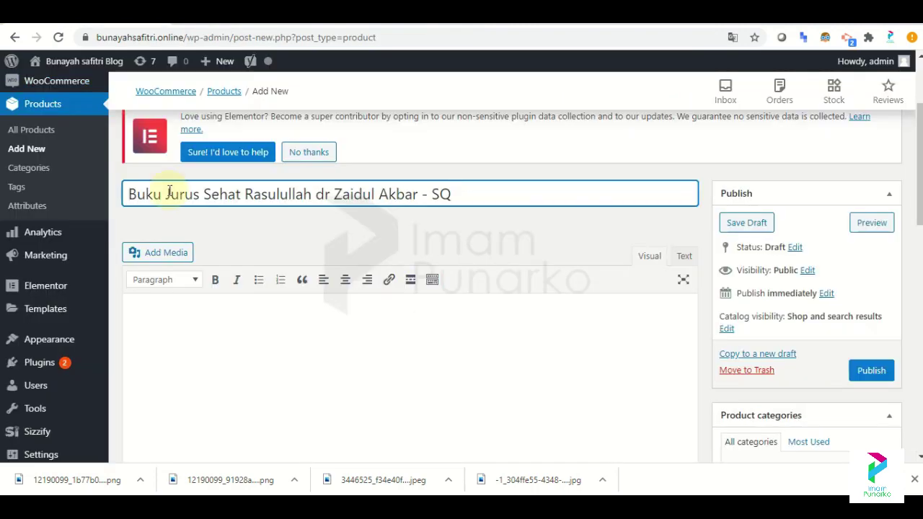
{"action": "left_click", "coordinate": [181, 327]}
{"action": "key", "text": "ctrl+v"}
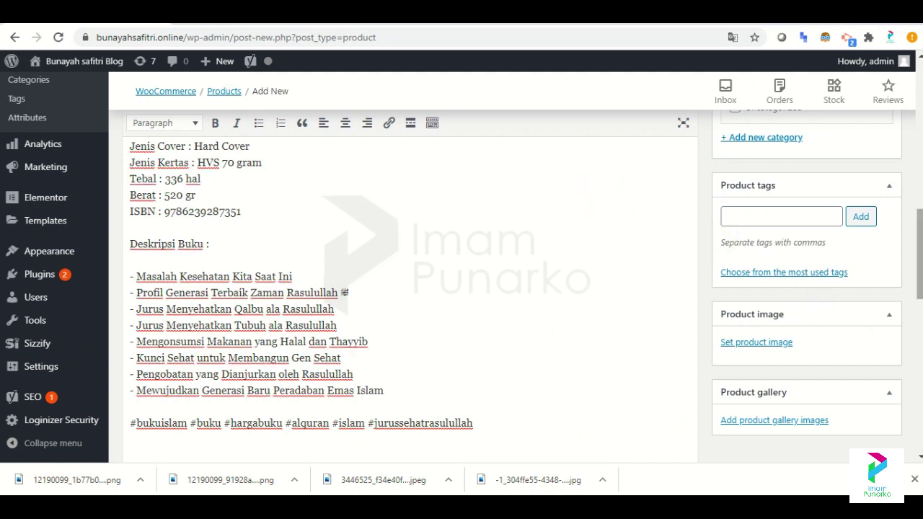
{"action": "scroll", "coordinate": [887, 298], "scroll_direction": "down", "scroll_amount": 5}
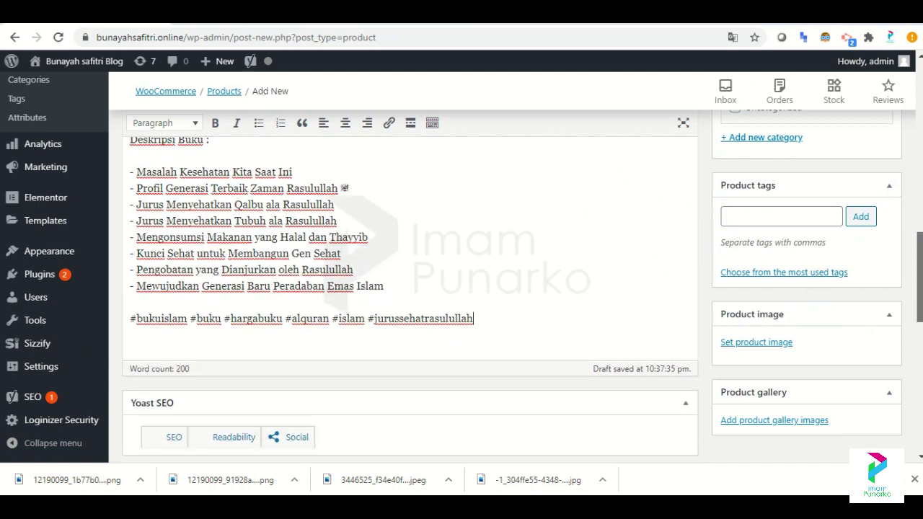
Upload both book photos from Downloads and set the front cover as the product image.
{"action": "left_click", "coordinate": [754, 344]}
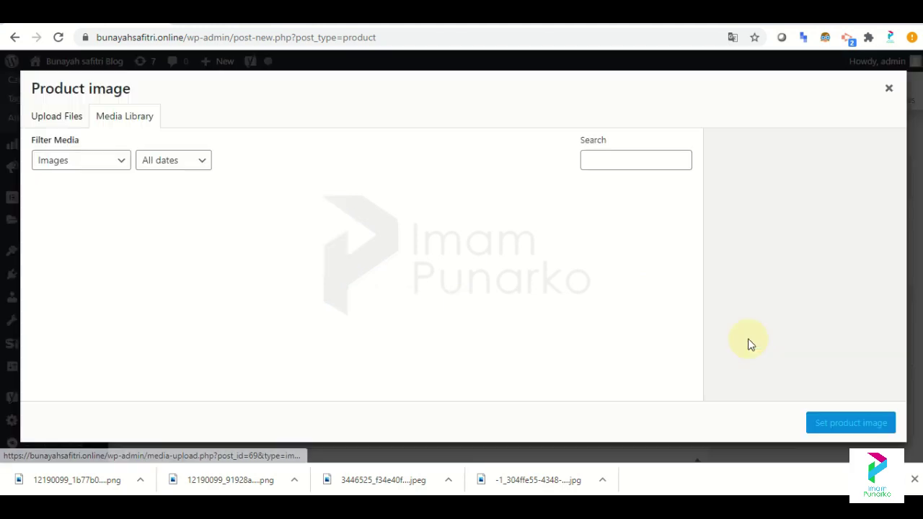
{"action": "left_click", "coordinate": [41, 126]}
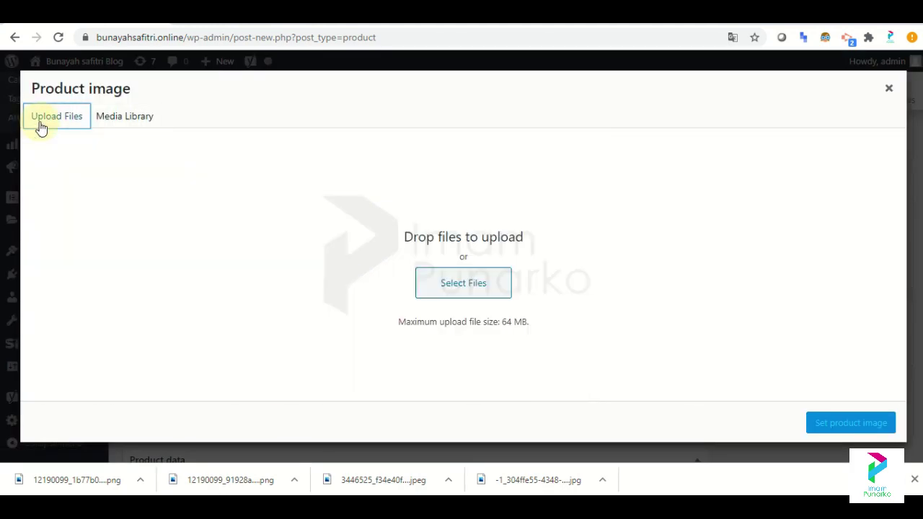
{"action": "left_click", "coordinate": [503, 282]}
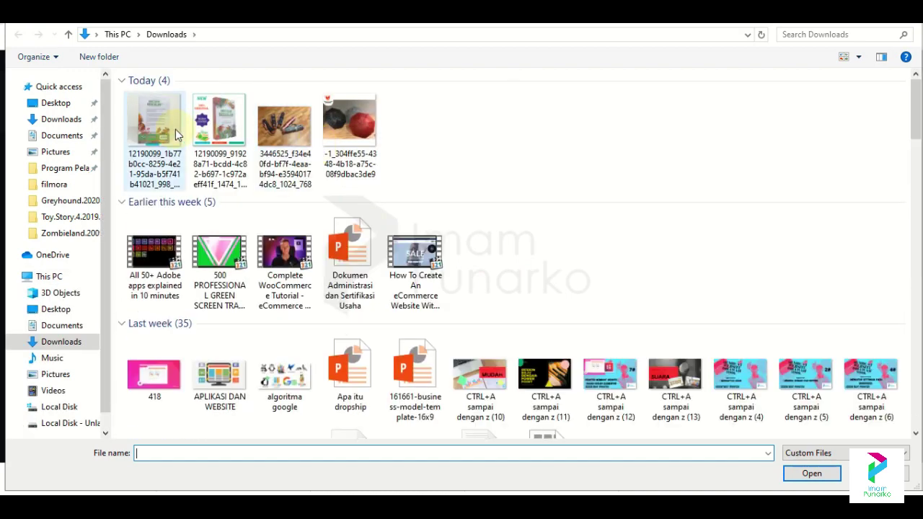
{"action": "left_click", "coordinate": [176, 135]}
{"action": "left_click", "coordinate": [219, 127], "text": "ctrl"}
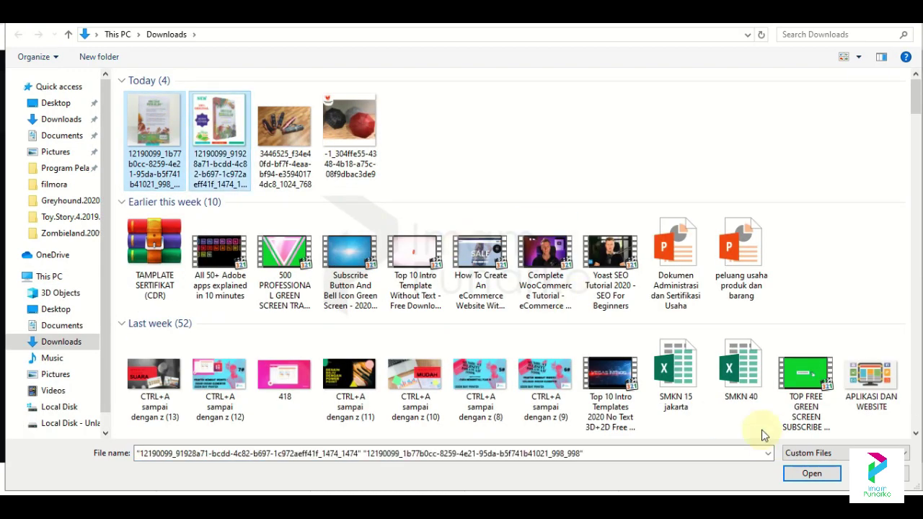
{"action": "left_click", "coordinate": [812, 474]}
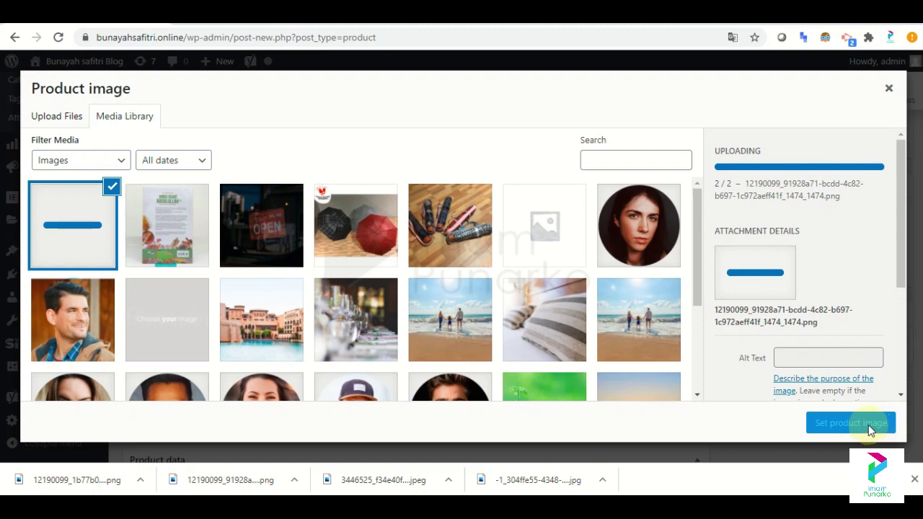
{"action": "left_click", "coordinate": [874, 425]}
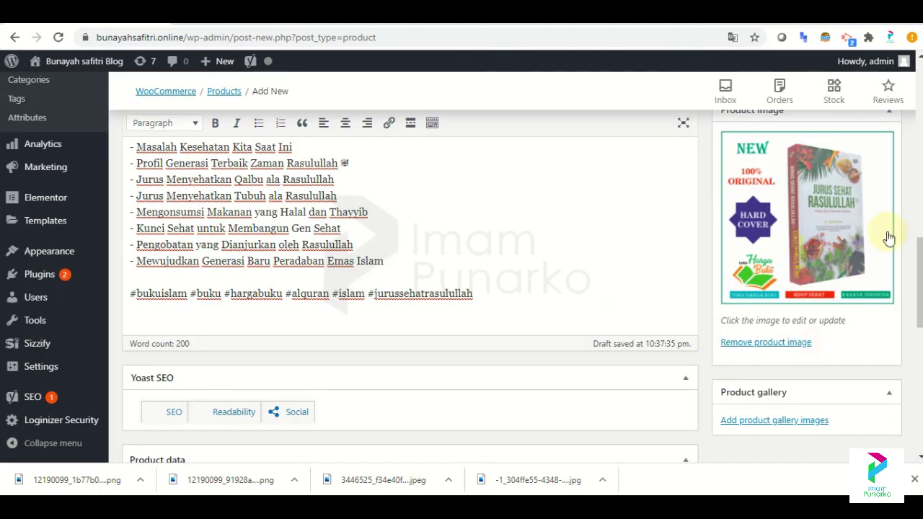
{"action": "left_click_drag", "start_coordinate": [919, 283], "coordinate": [920, 151]}
{"action": "scroll", "coordinate": [768, 362], "scroll_direction": "down", "scroll_amount": 4}
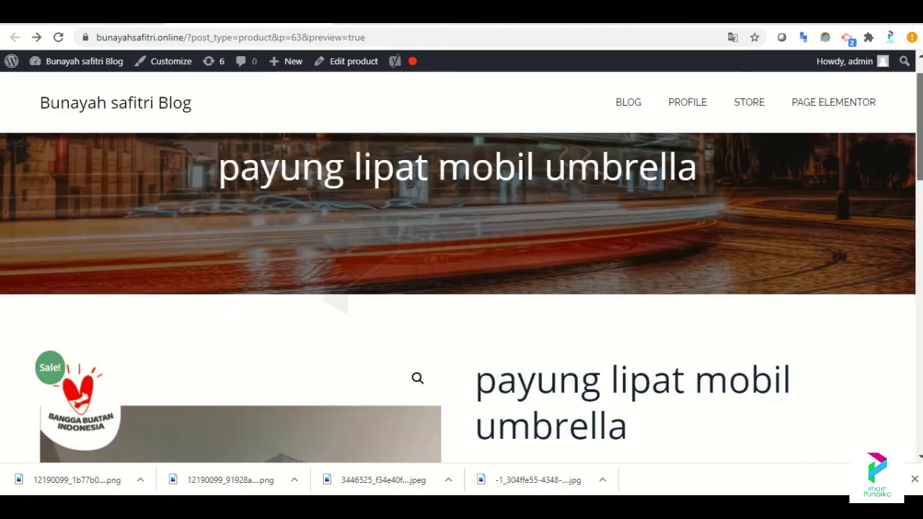
{"action": "scroll", "coordinate": [413, 301], "scroll_direction": "down", "scroll_amount": 3}
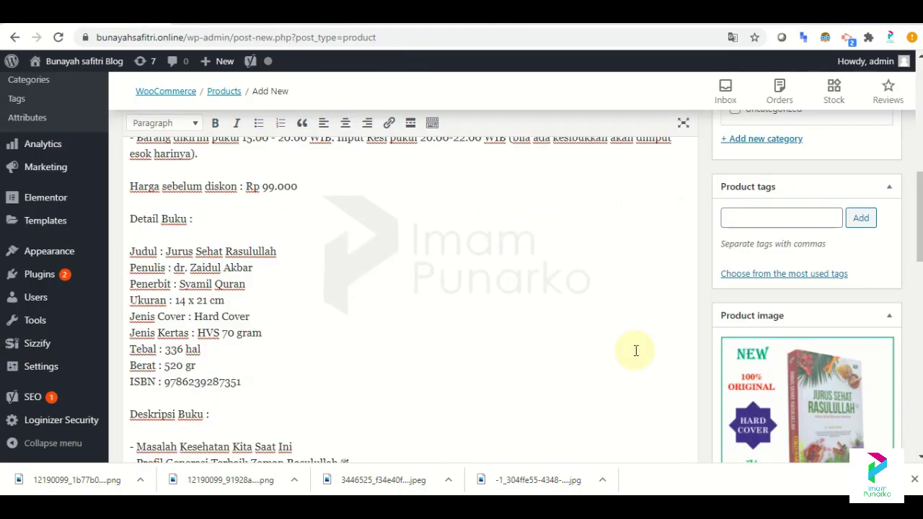
{"action": "scroll", "coordinate": [918, 216], "scroll_direction": "up", "scroll_amount": 1}
{"action": "left_click_drag", "start_coordinate": [918, 204], "coordinate": [918, 407]}
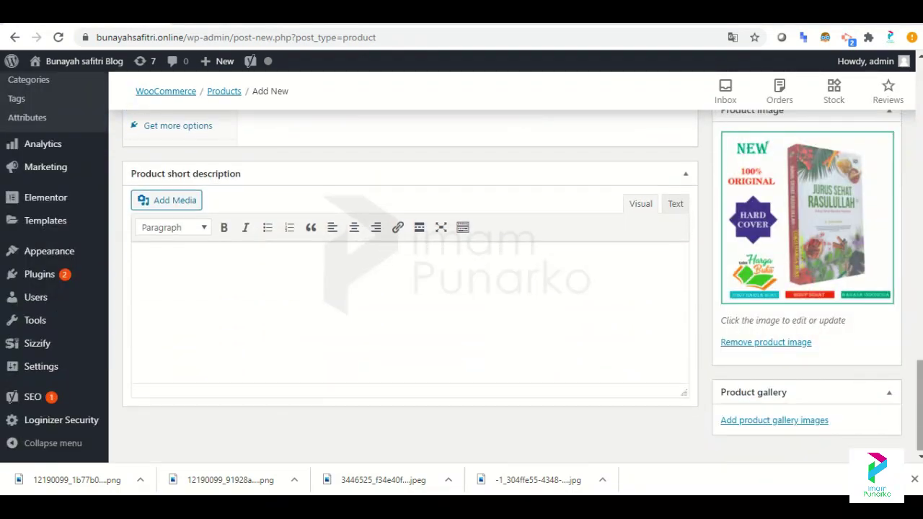
Insert the back-cover book photo into the product short description.
{"action": "left_click", "coordinate": [162, 204]}
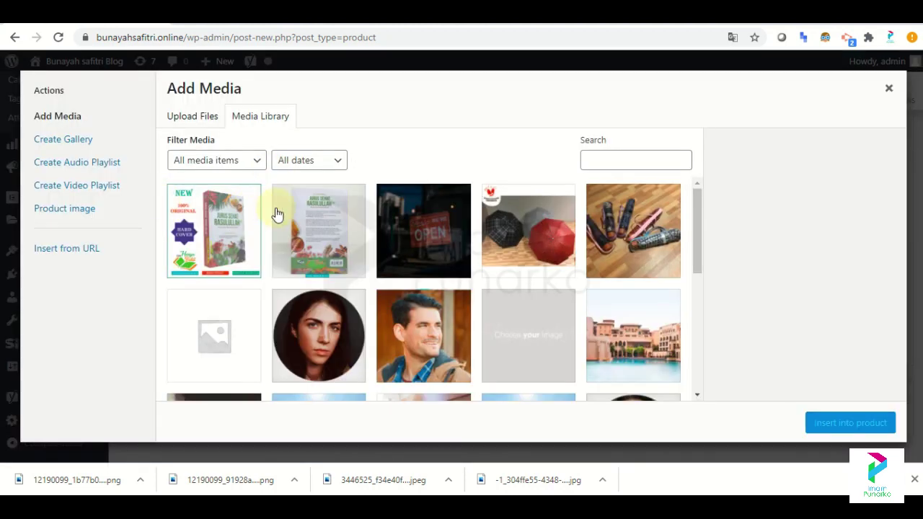
{"action": "left_click", "coordinate": [321, 223]}
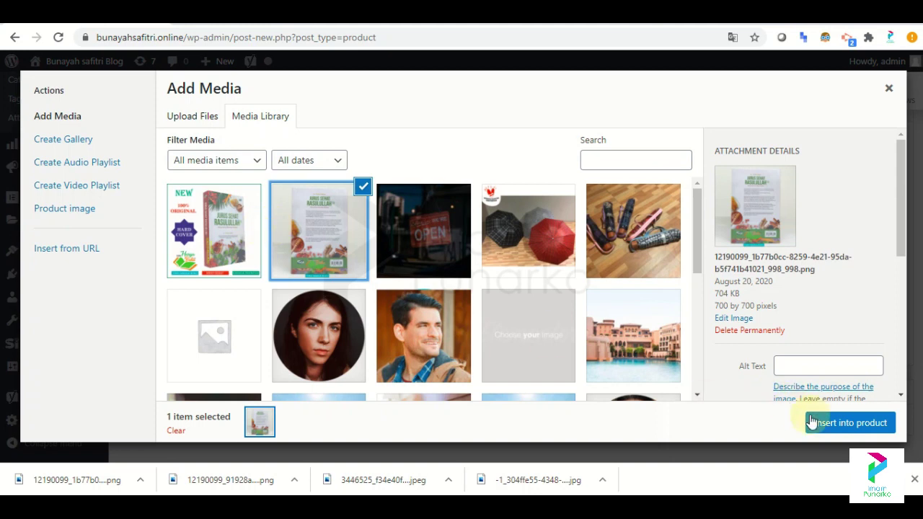
{"action": "left_click", "coordinate": [825, 422]}
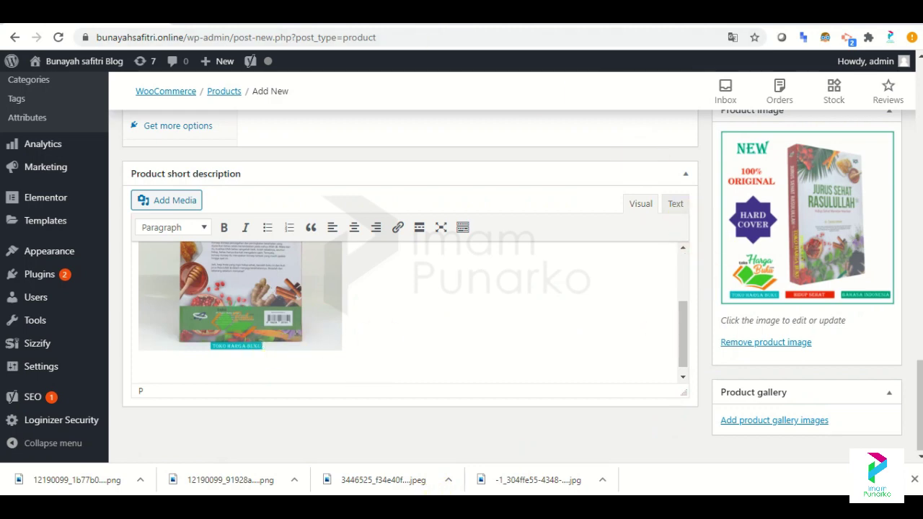
Copy the eight-item chapter list from the description and paste it below the photo.
{"action": "scroll", "coordinate": [404, 288], "scroll_direction": "up", "scroll_amount": 10}
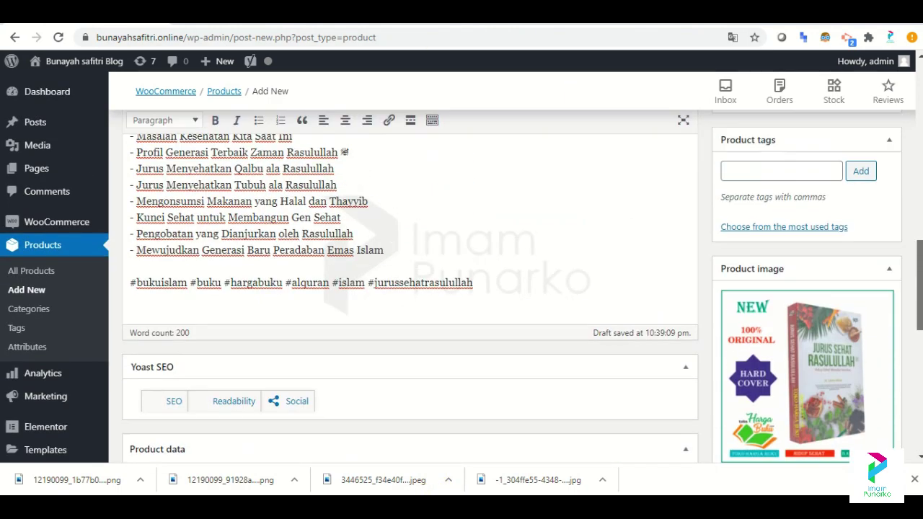
{"action": "left_click_drag", "start_coordinate": [384, 311], "coordinate": [130, 196]}
{"action": "key", "text": "ctrl+c"}
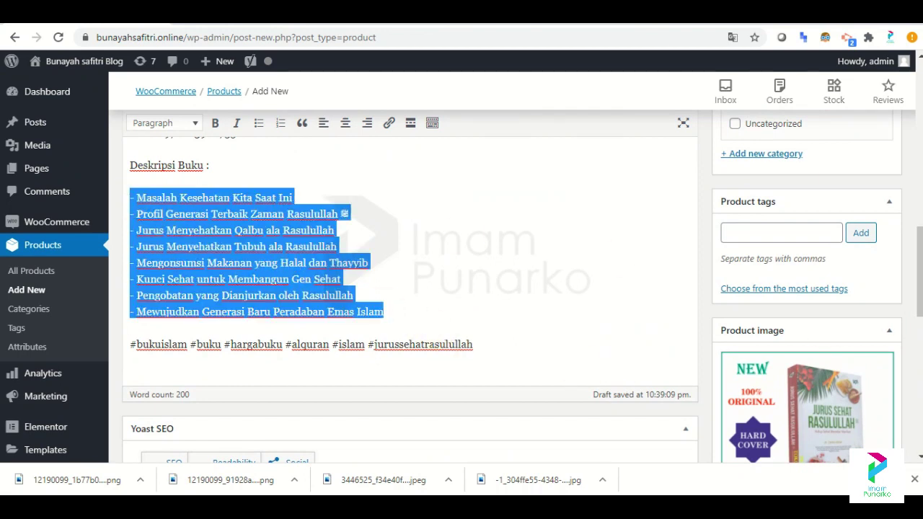
{"action": "scroll", "coordinate": [410, 289], "scroll_direction": "down", "scroll_amount": 7}
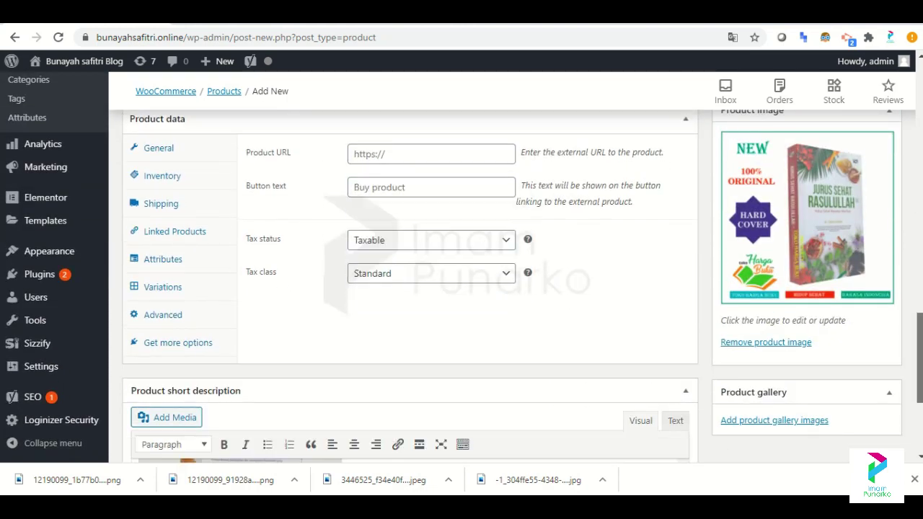
{"action": "scroll", "coordinate": [657, 421], "scroll_direction": "down", "scroll_amount": 1}
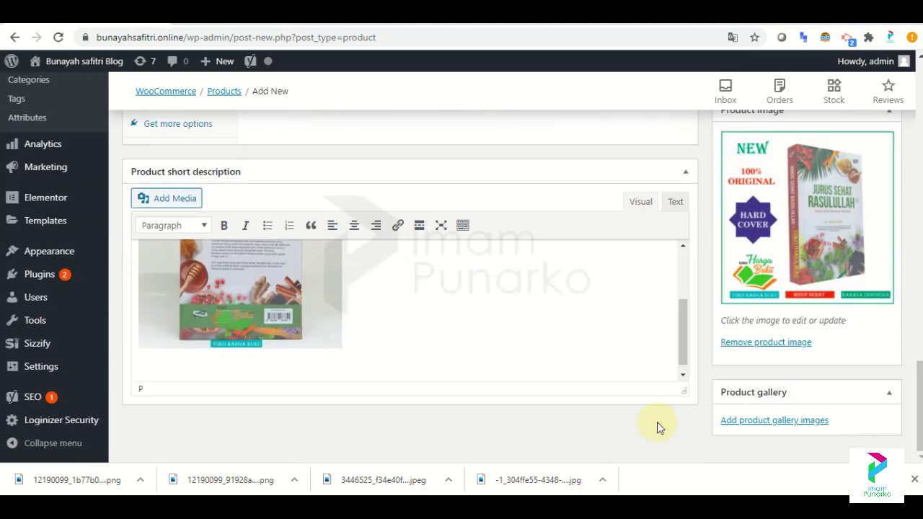
{"action": "left_click", "coordinate": [265, 366]}
{"action": "key", "text": "ctrl+v"}
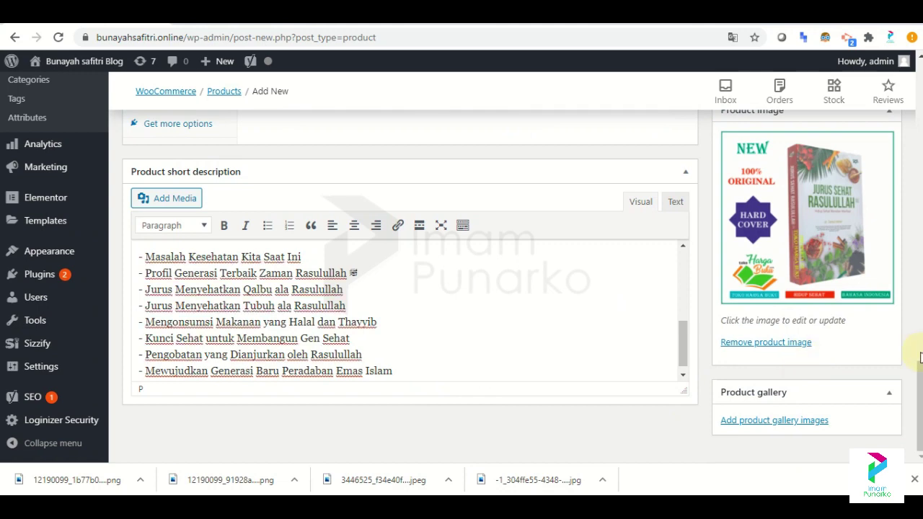
{"action": "scroll", "coordinate": [799, 363], "scroll_direction": "up", "scroll_amount": 5}
{"action": "scroll", "coordinate": [799, 363], "scroll_direction": "up", "scroll_amount": 2}
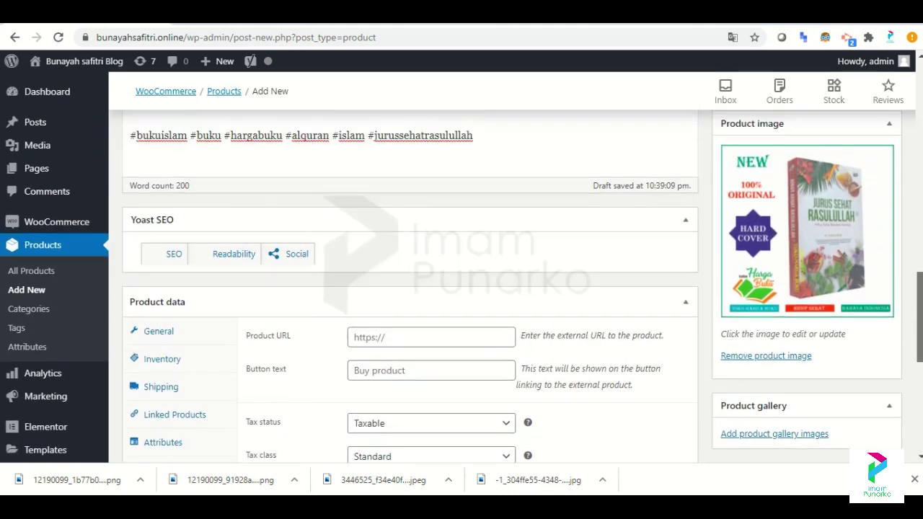
{"action": "scroll", "coordinate": [799, 363], "scroll_direction": "down", "scroll_amount": 2}
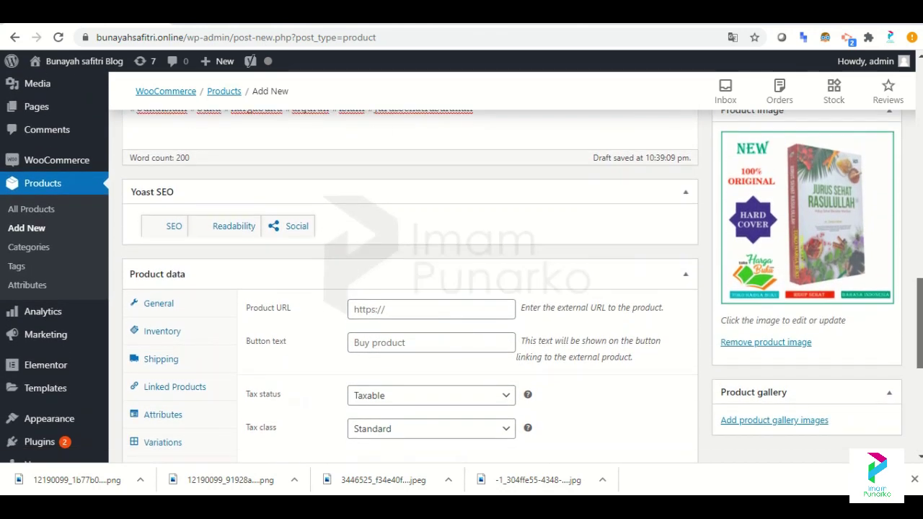
{"action": "scroll", "coordinate": [409, 289], "scroll_direction": "down", "scroll_amount": 1}
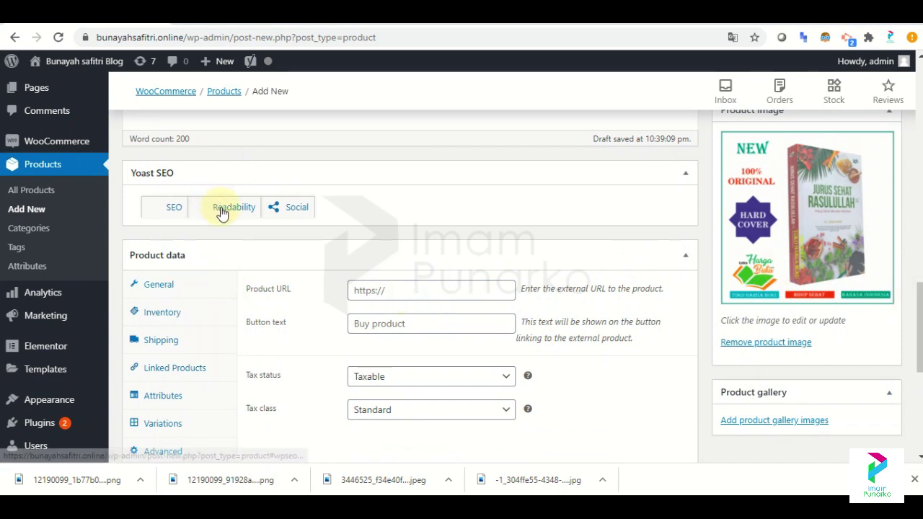
{"action": "left_click", "coordinate": [422, 296]}
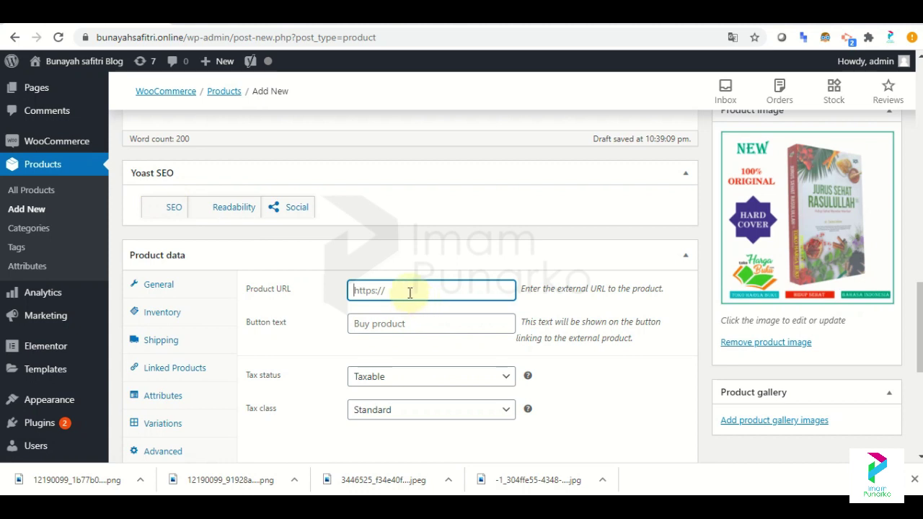
{"action": "left_click", "coordinate": [398, 319]}
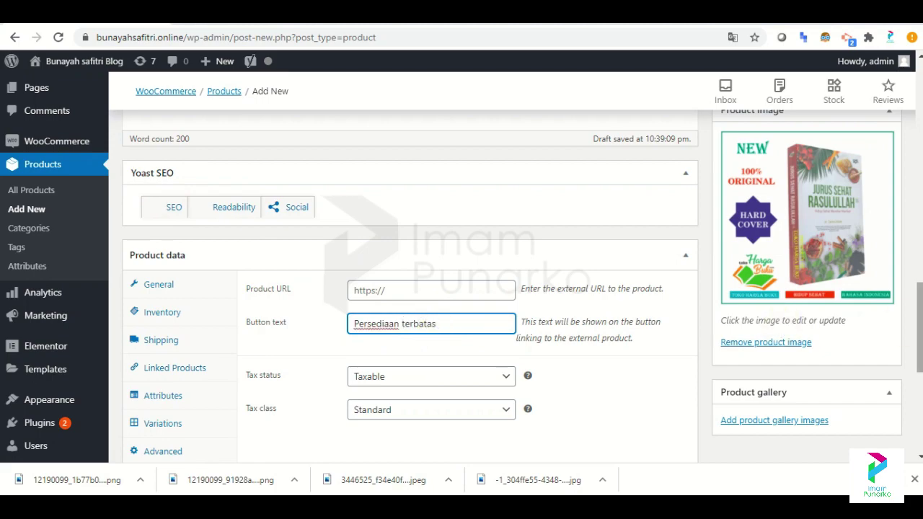
{"action": "scroll", "coordinate": [438, 333], "scroll_direction": "up", "scroll_amount": 10}
{"action": "scroll", "coordinate": [438, 333], "scroll_direction": "up", "scroll_amount": 5}
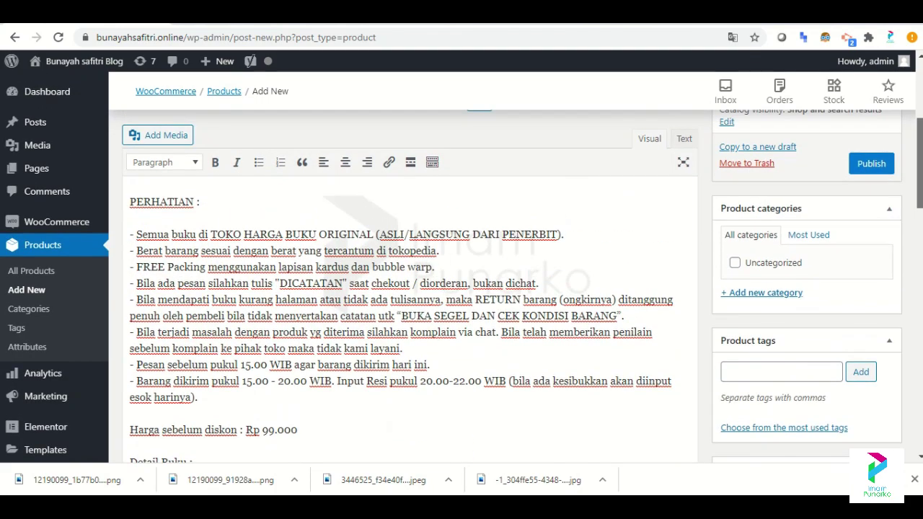
{"action": "left_click", "coordinate": [888, 225]}
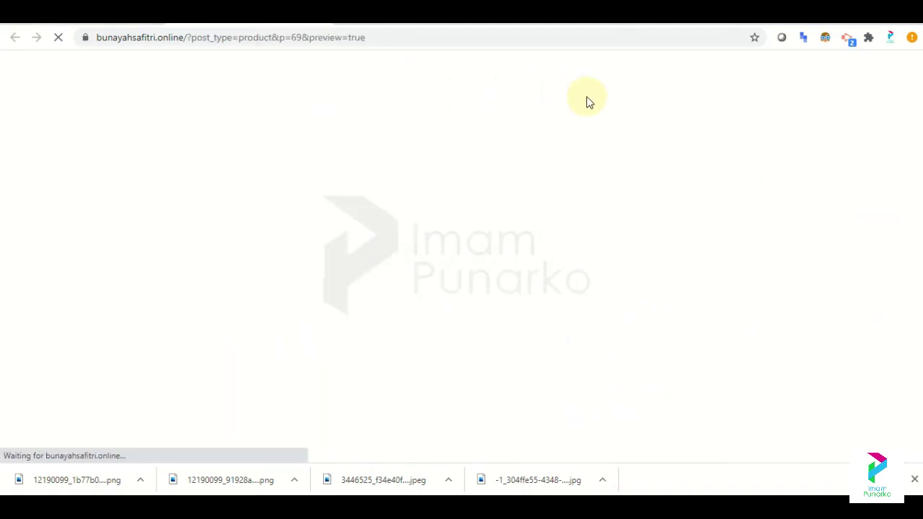
{"action": "scroll", "coordinate": [461, 288], "scroll_direction": "down", "scroll_amount": 10}
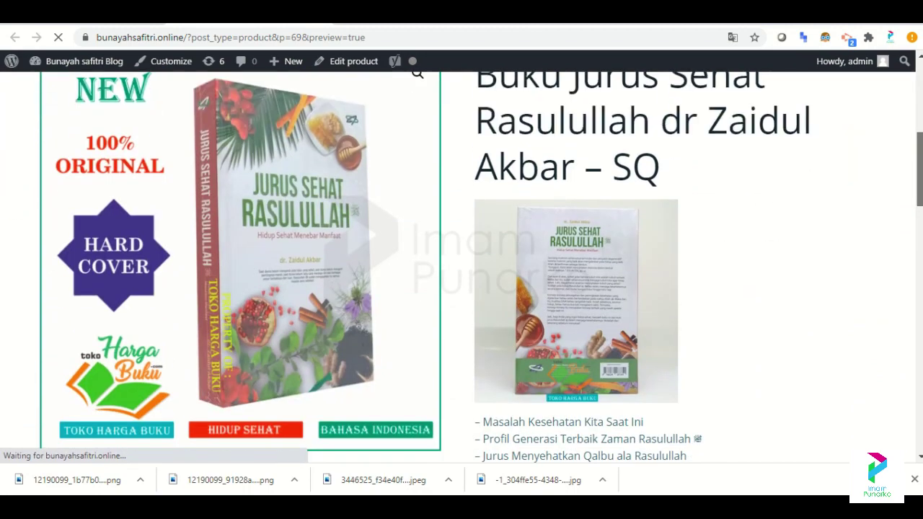
{"action": "scroll", "coordinate": [462, 288], "scroll_direction": "down", "scroll_amount": 8}
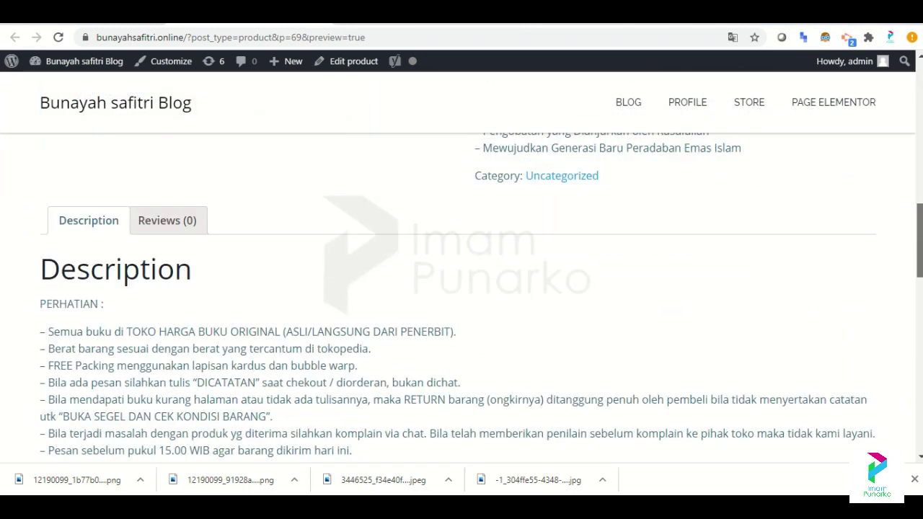
{"action": "scroll", "coordinate": [461, 288], "scroll_direction": "down", "scroll_amount": 6}
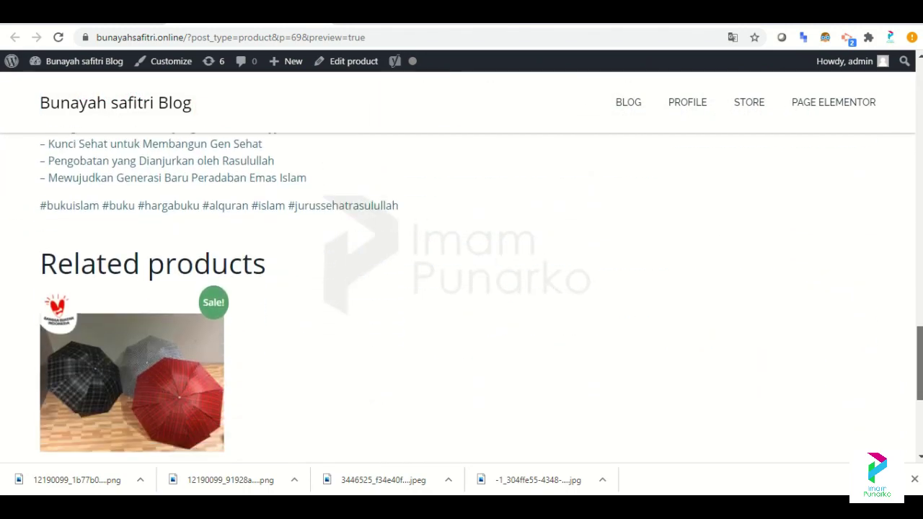
{"action": "scroll", "coordinate": [289, 296], "scroll_direction": "up", "scroll_amount": 2}
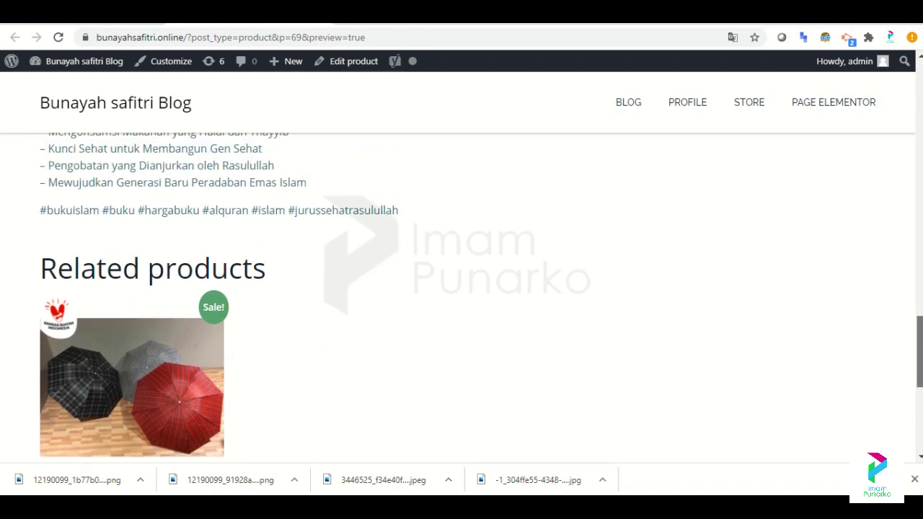
{"action": "scroll", "coordinate": [288, 296], "scroll_direction": "down", "scroll_amount": 3}
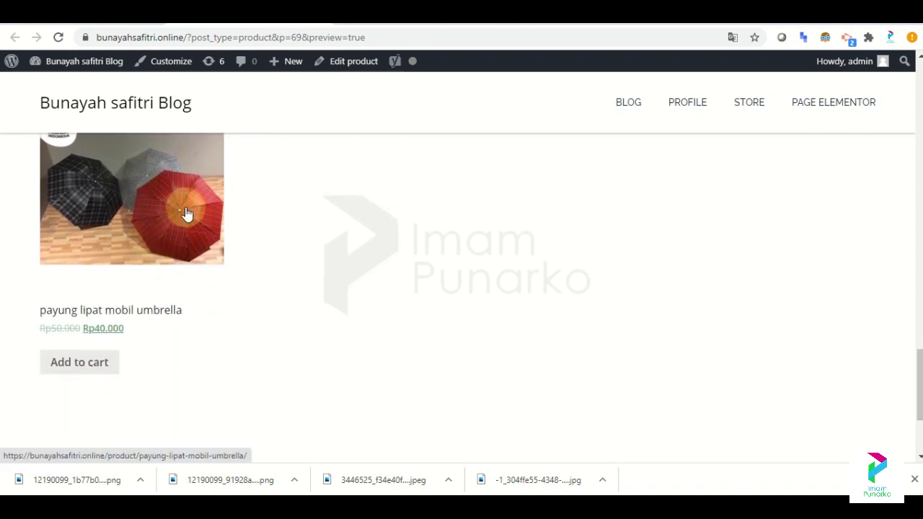
{"action": "left_click_drag", "start_coordinate": [919, 384], "coordinate": [919, 228]}
{"action": "scroll", "coordinate": [461, 288], "scroll_direction": "up", "scroll_amount": 10}
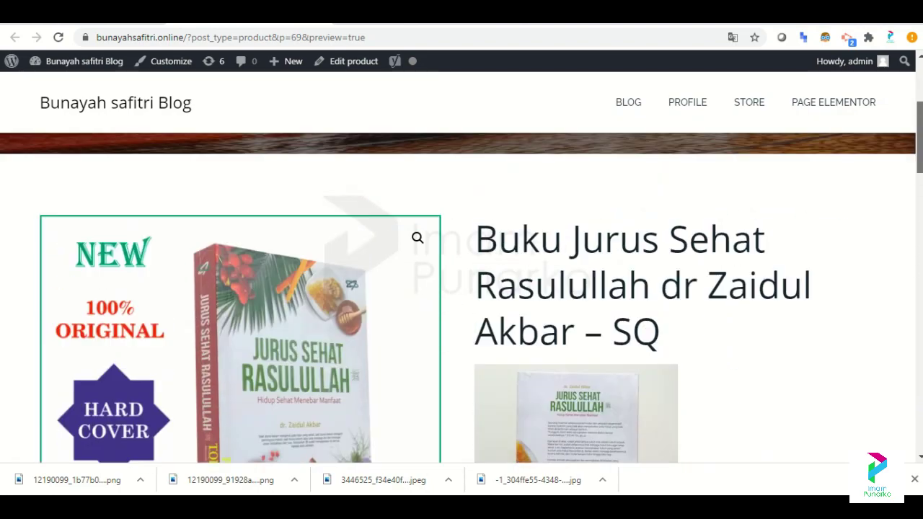
{"action": "scroll", "coordinate": [701, 119], "scroll_direction": "down", "scroll_amount": 10}
{"action": "scroll", "coordinate": [701, 119], "scroll_direction": "up", "scroll_amount": 7}
{"action": "scroll", "coordinate": [701, 119], "scroll_direction": "down", "scroll_amount": 1}
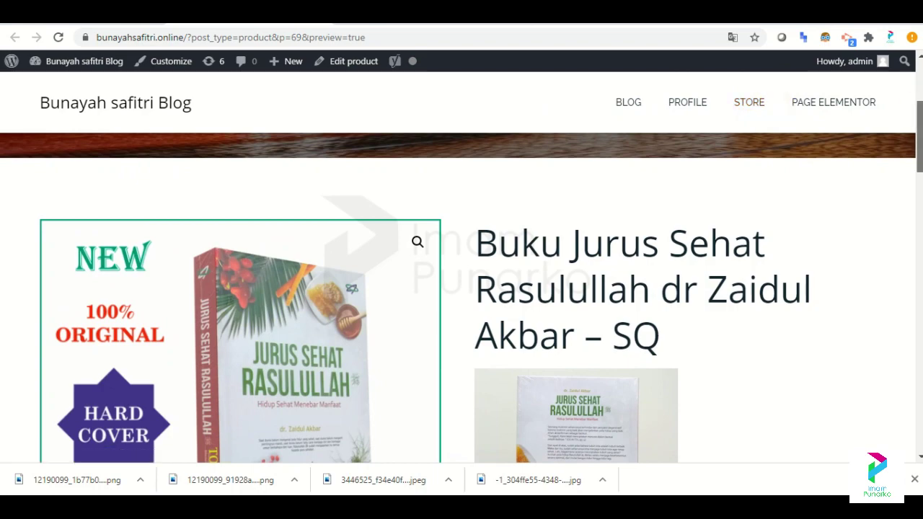
{"action": "scroll", "coordinate": [461, 298], "scroll_direction": "down", "scroll_amount": 6}
{"action": "scroll", "coordinate": [461, 298], "scroll_direction": "down", "scroll_amount": 10}
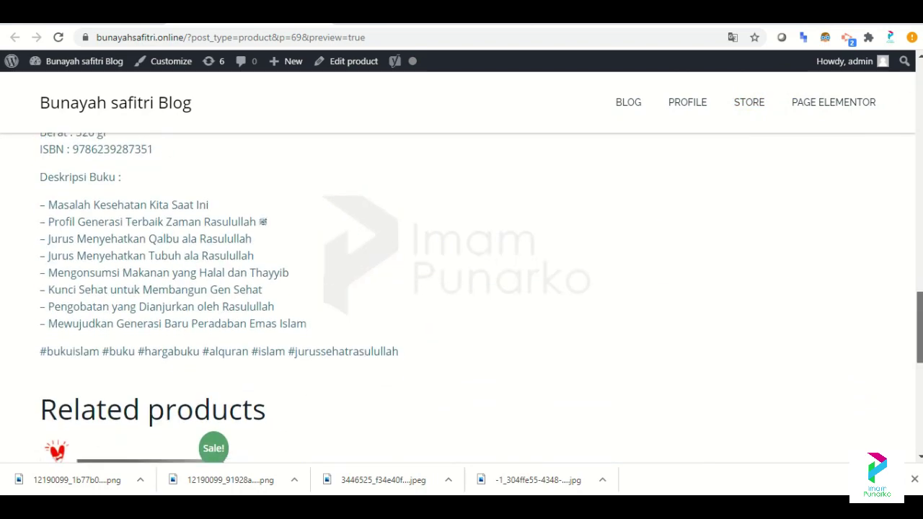
{"action": "scroll", "coordinate": [462, 298], "scroll_direction": "up", "scroll_amount": 10}
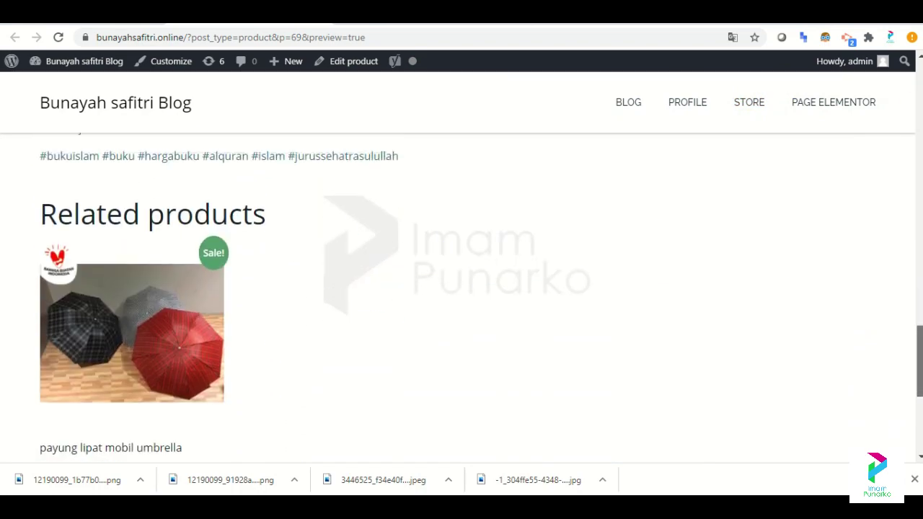
{"action": "scroll", "coordinate": [462, 298], "scroll_direction": "down", "scroll_amount": 3}
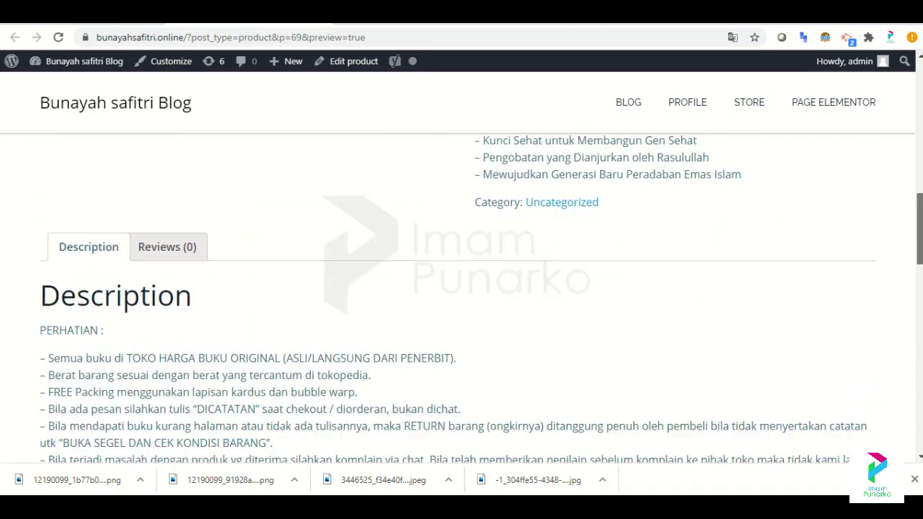
{"action": "scroll", "coordinate": [619, 259], "scroll_direction": "up", "scroll_amount": 6}
{"action": "scroll", "coordinate": [619, 259], "scroll_direction": "down", "scroll_amount": 3}
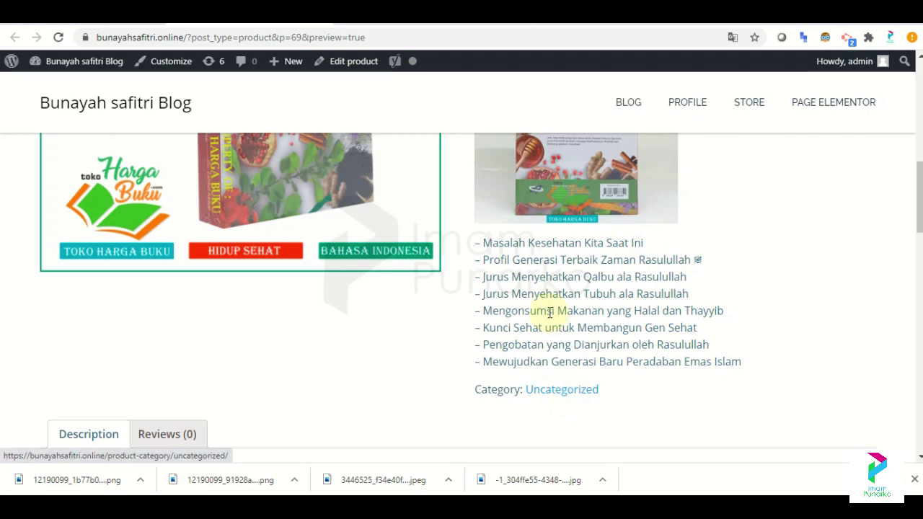
{"action": "key", "text": "ctrl+w"}
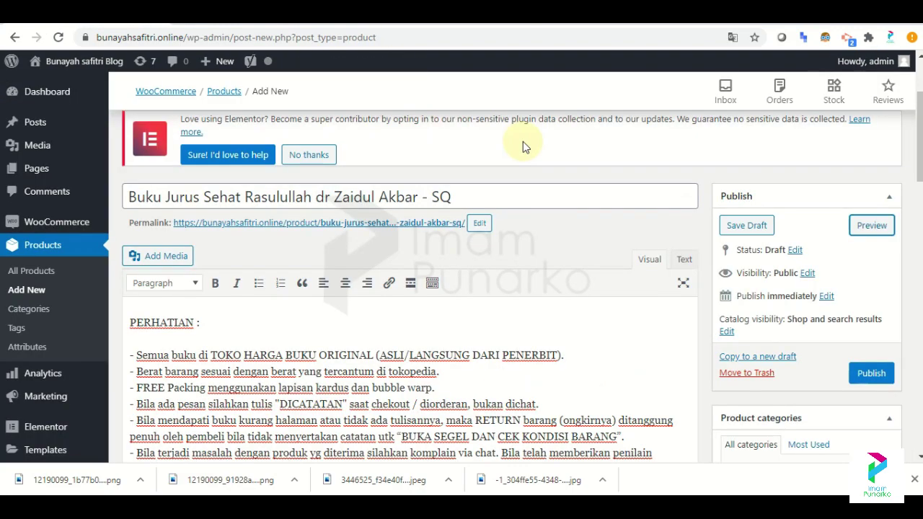
Add a 'Buku' category in the Product categories box and assign the book to it.
{"action": "scroll", "coordinate": [917, 189], "scroll_direction": "down", "scroll_amount": 3}
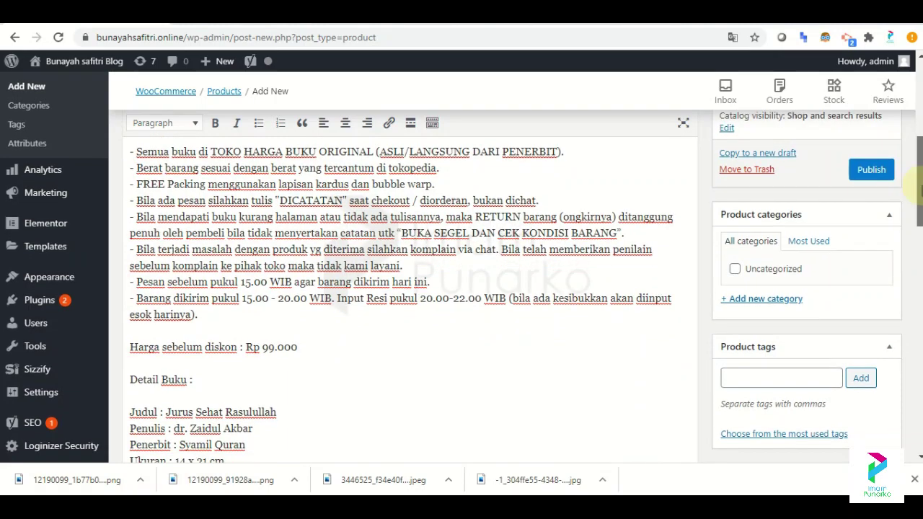
{"action": "left_click_drag", "start_coordinate": [919, 188], "coordinate": [919, 151]}
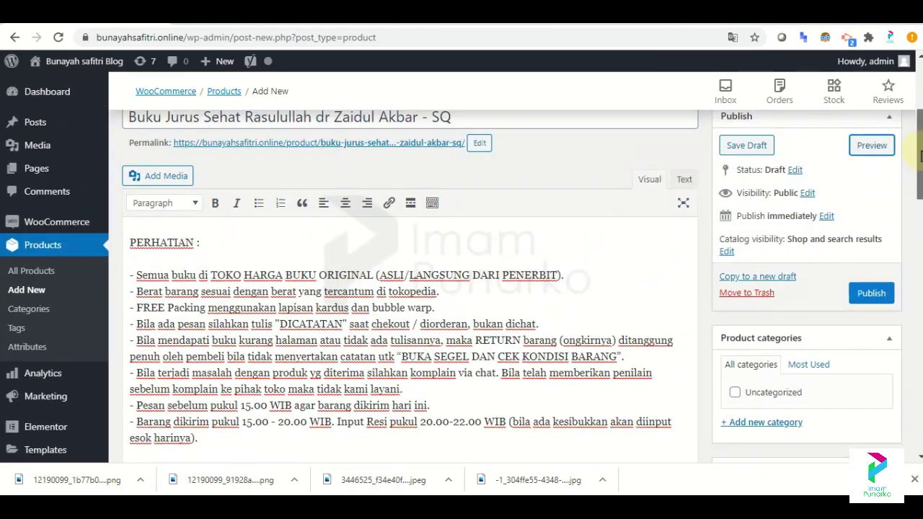
{"action": "scroll", "coordinate": [737, 399], "scroll_direction": "down", "scroll_amount": 1}
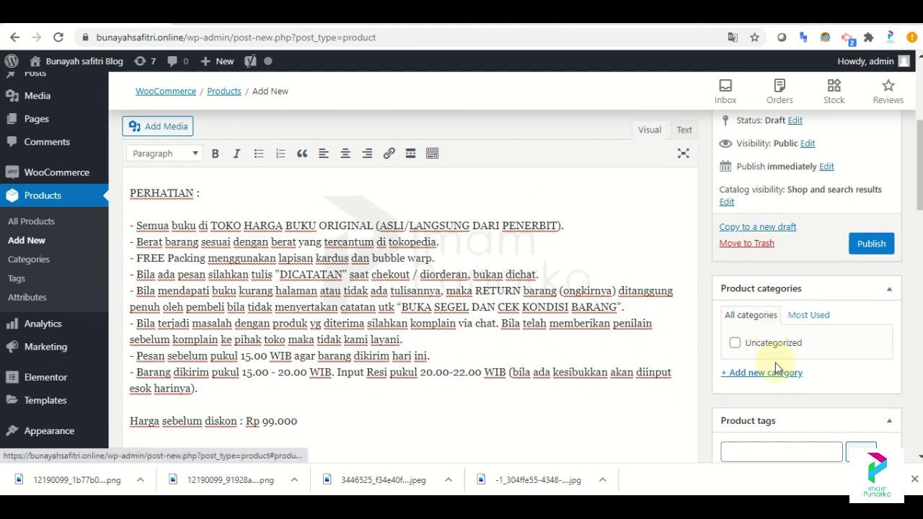
{"action": "left_click", "coordinate": [763, 373]}
{"action": "type", "text": "Buku"}
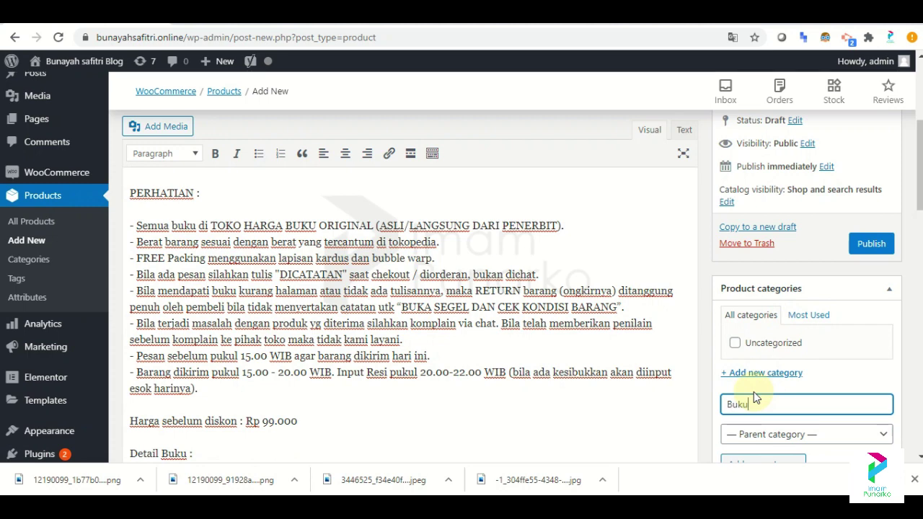
{"action": "scroll", "coordinate": [793, 270], "scroll_direction": "down", "scroll_amount": 2}
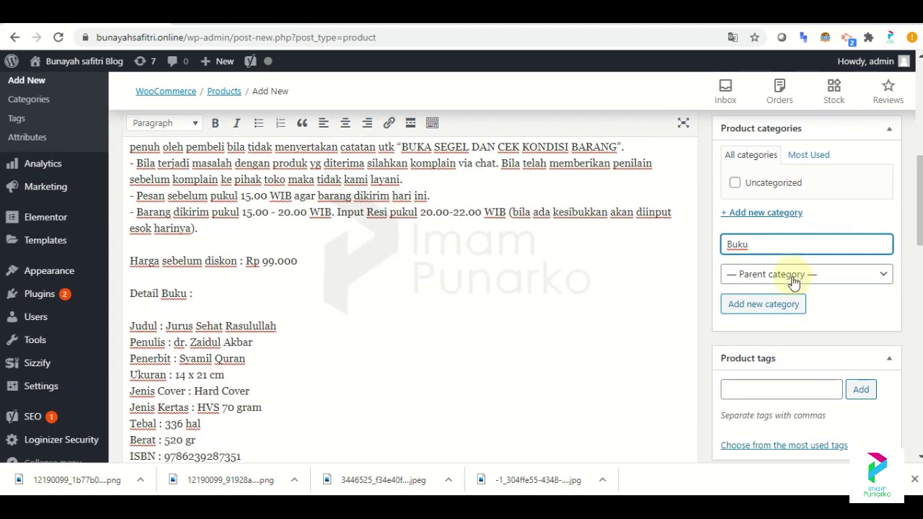
{"action": "left_click", "coordinate": [766, 304]}
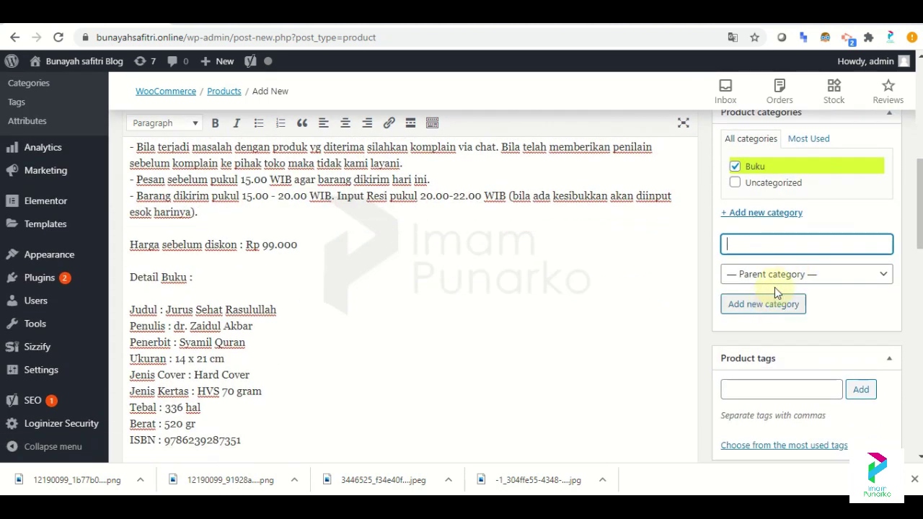
{"action": "scroll", "coordinate": [462, 289], "scroll_direction": "down", "scroll_amount": 1}
{"action": "scroll", "coordinate": [404, 288], "scroll_direction": "up", "scroll_amount": 5}
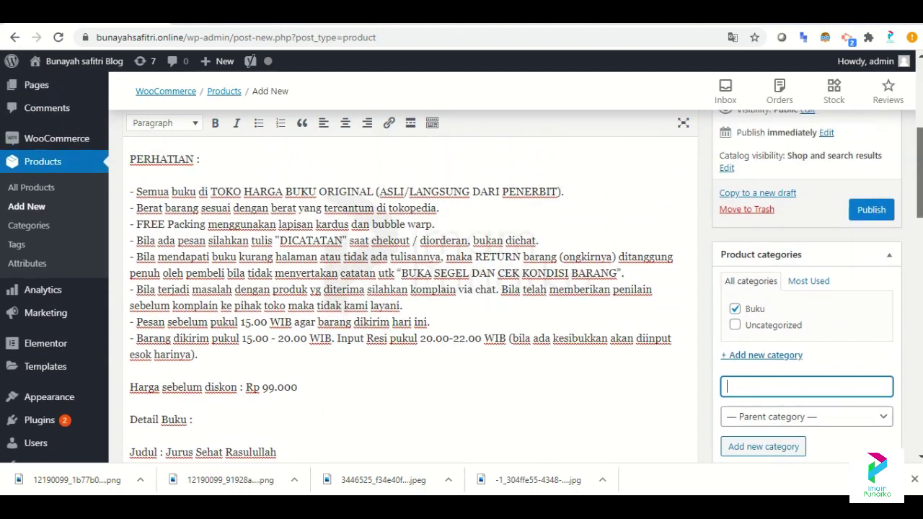
{"action": "scroll", "coordinate": [461, 289], "scroll_direction": "up", "scroll_amount": 2}
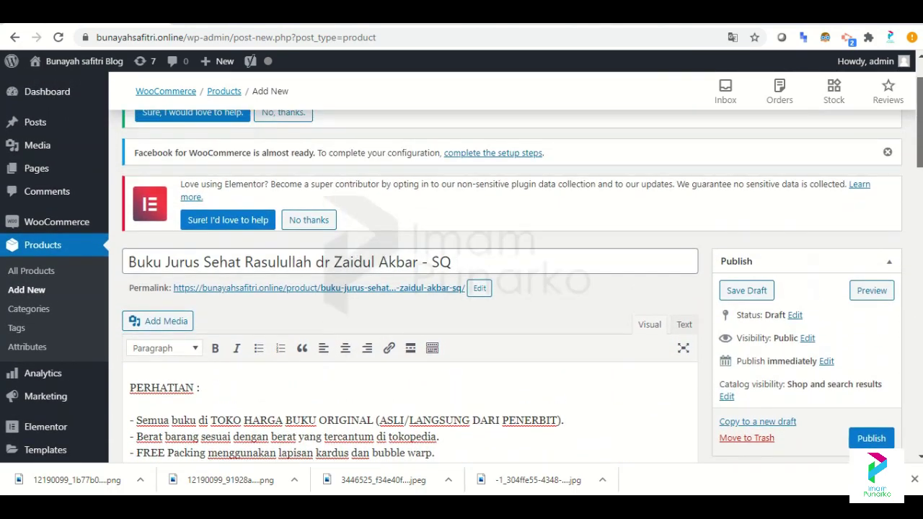
{"action": "left_click_drag", "start_coordinate": [920, 119], "coordinate": [920, 303]}
{"action": "scroll", "coordinate": [872, 282], "scroll_direction": "down", "scroll_amount": 3}
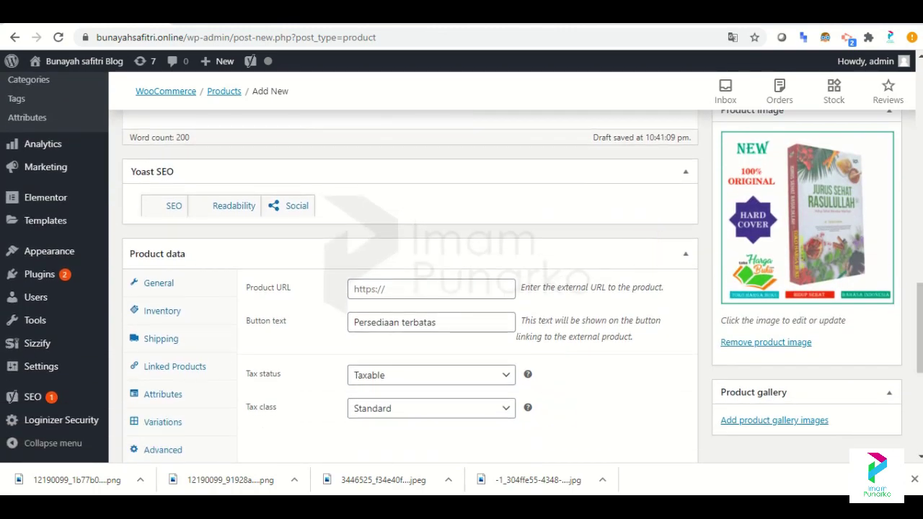
{"action": "key", "text": "alt+Tab"}
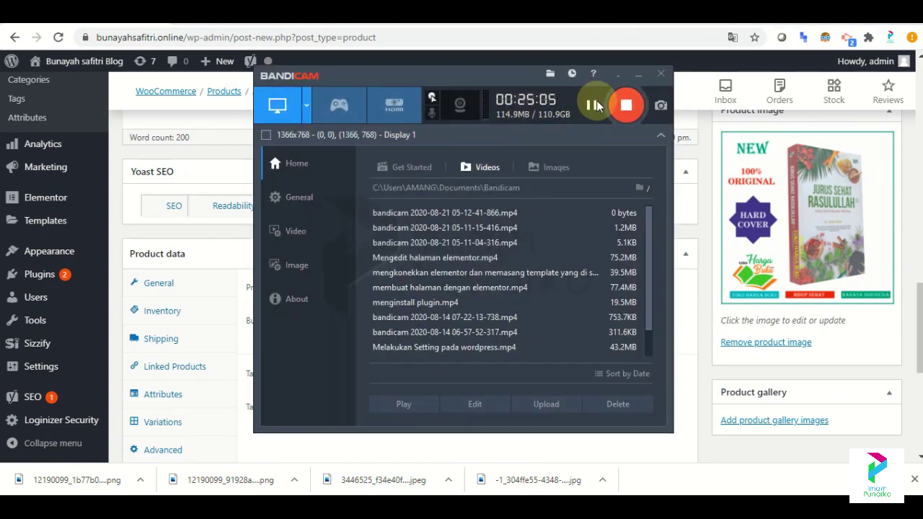
{"action": "left_click", "coordinate": [638, 73]}
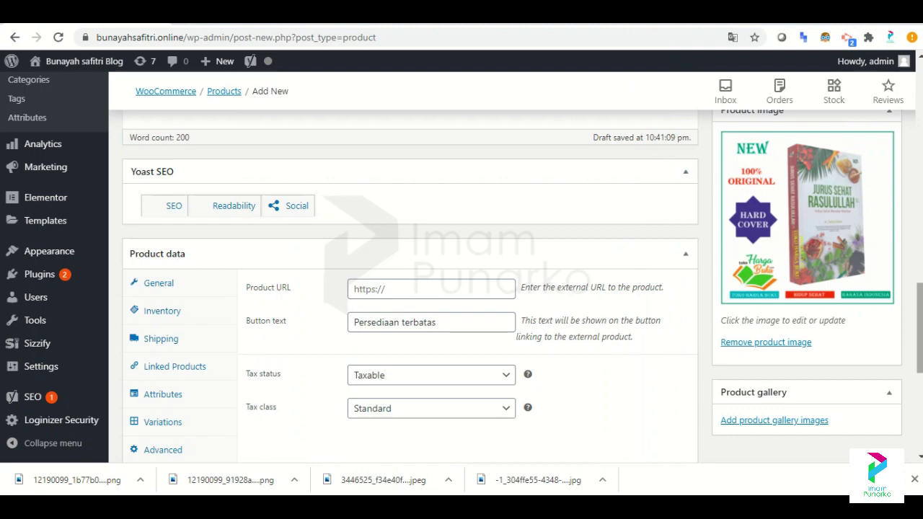
{"action": "scroll", "coordinate": [409, 289], "scroll_direction": "up", "scroll_amount": 5}
{"action": "scroll", "coordinate": [912, 141], "scroll_direction": "up", "scroll_amount": 6}
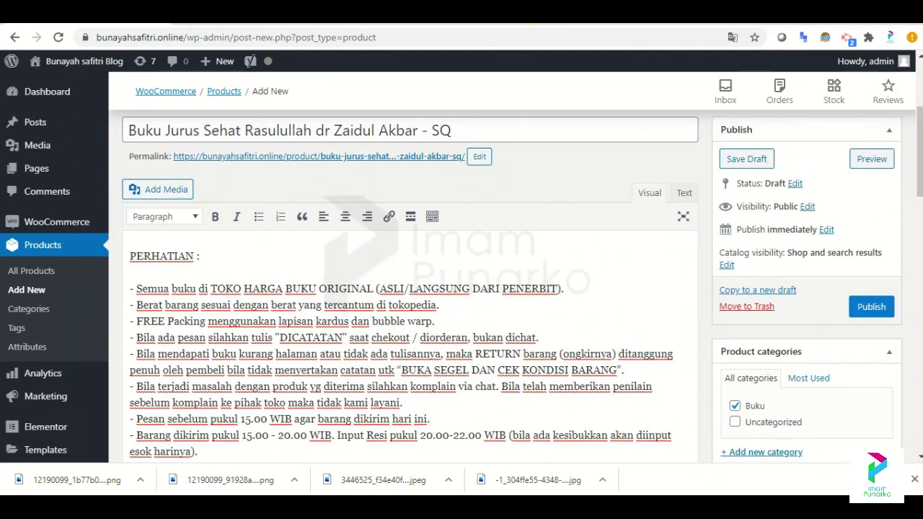
{"action": "left_click", "coordinate": [360, 13]}
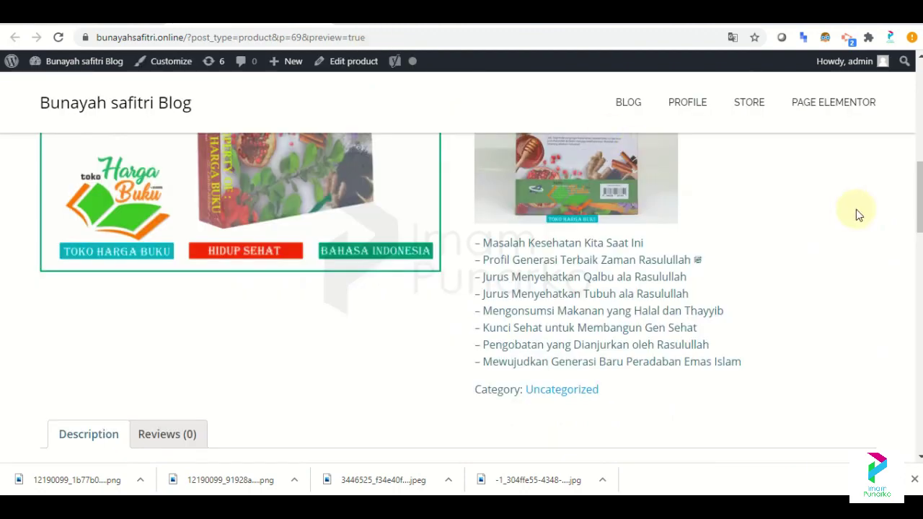
{"action": "scroll", "coordinate": [858, 214], "scroll_direction": "up", "scroll_amount": 5}
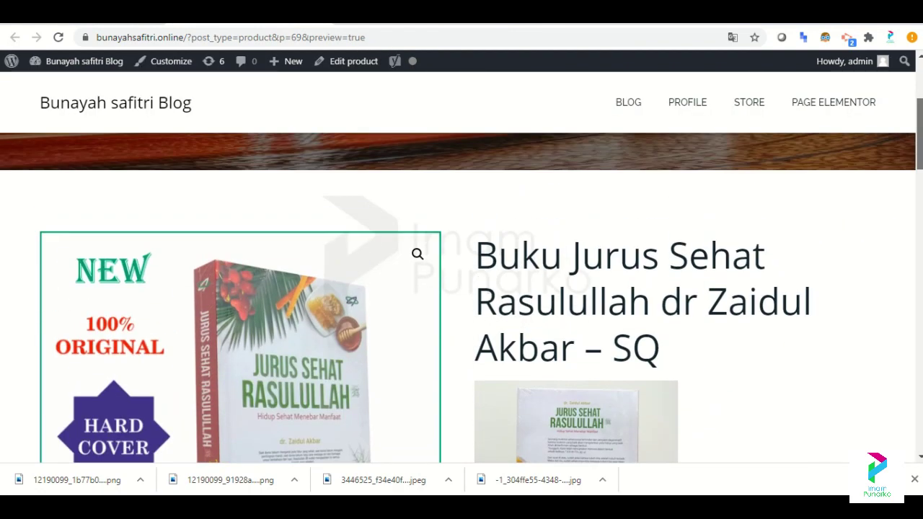
{"action": "scroll", "coordinate": [462, 289], "scroll_direction": "down", "scroll_amount": 1}
{"action": "key", "text": "ctrl+shift+Tab"}
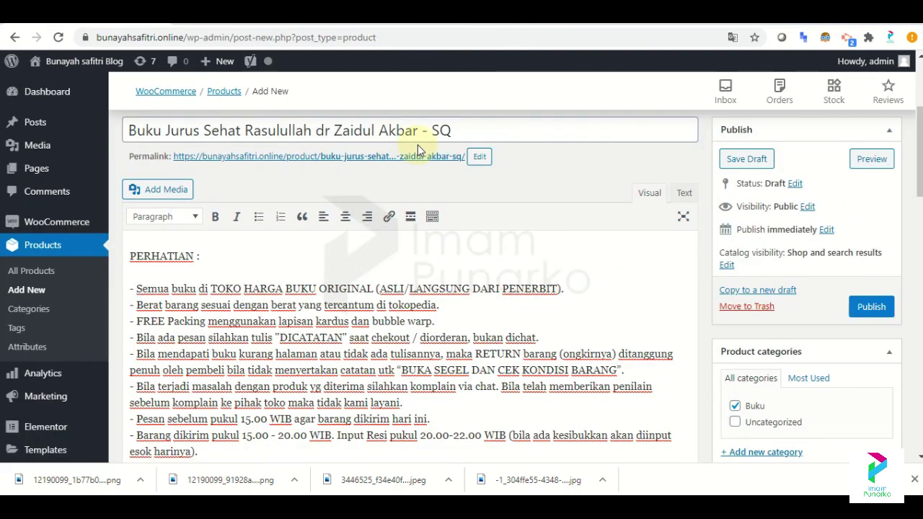
{"action": "scroll", "coordinate": [404, 289], "scroll_direction": "down", "scroll_amount": 15}
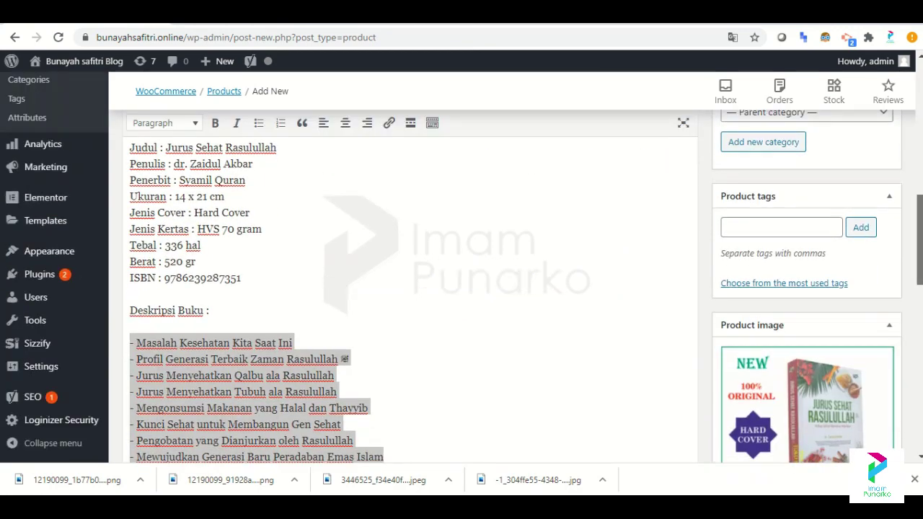
{"action": "scroll", "coordinate": [404, 288], "scroll_direction": "up", "scroll_amount": 1}
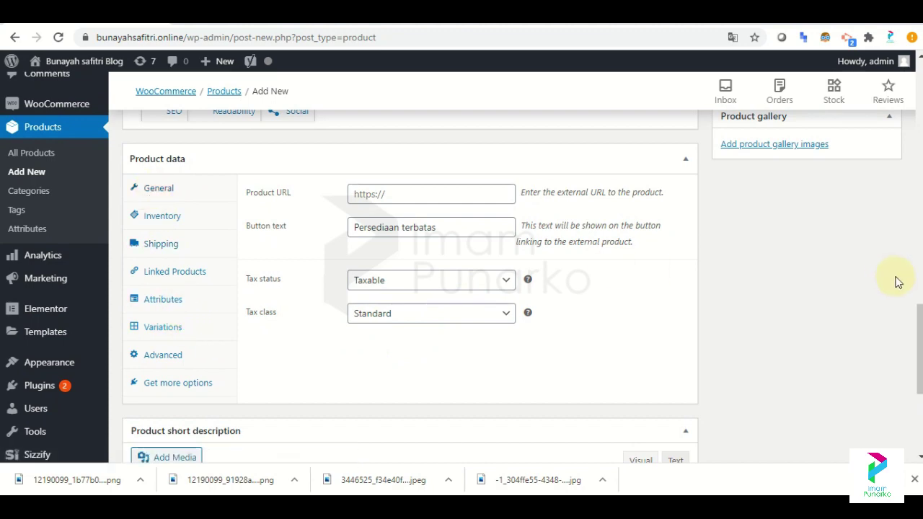
{"action": "mouse_move", "coordinate": [919, 350]}
{"action": "left_mouse_down"}
{"action": "mouse_move", "coordinate": [919, 312]}
{"action": "mouse_move", "coordinate": [919, 337]}
{"action": "left_mouse_up"}
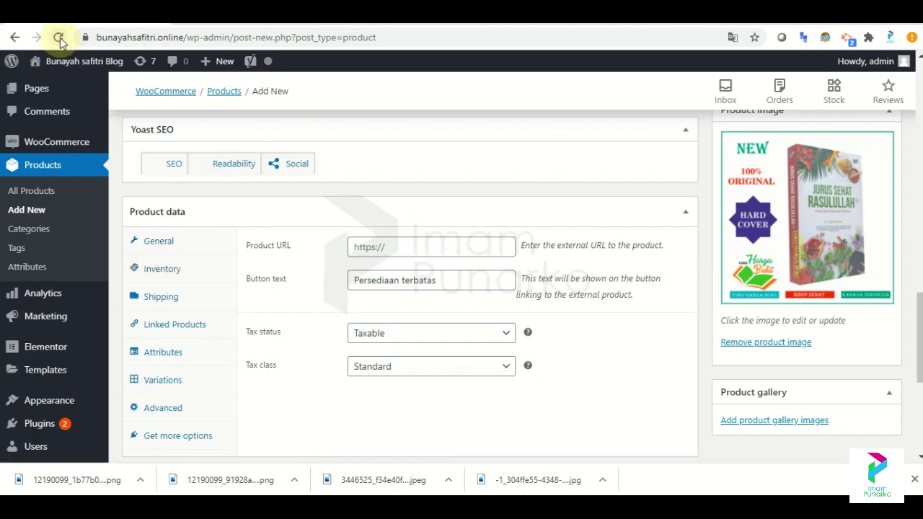
Save the book product as a draft, then return to the Product data panel.
{"action": "scroll", "coordinate": [729, 231], "scroll_direction": "up", "scroll_amount": 15}
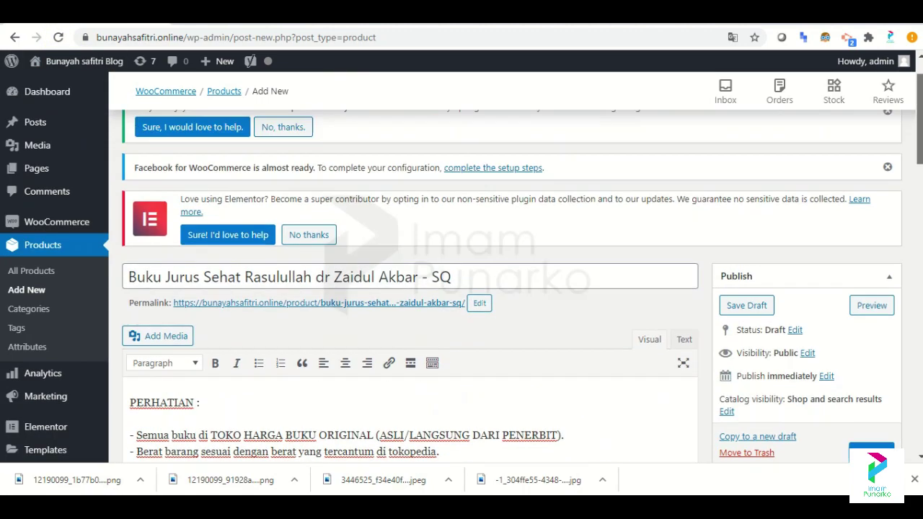
{"action": "left_click", "coordinate": [766, 309]}
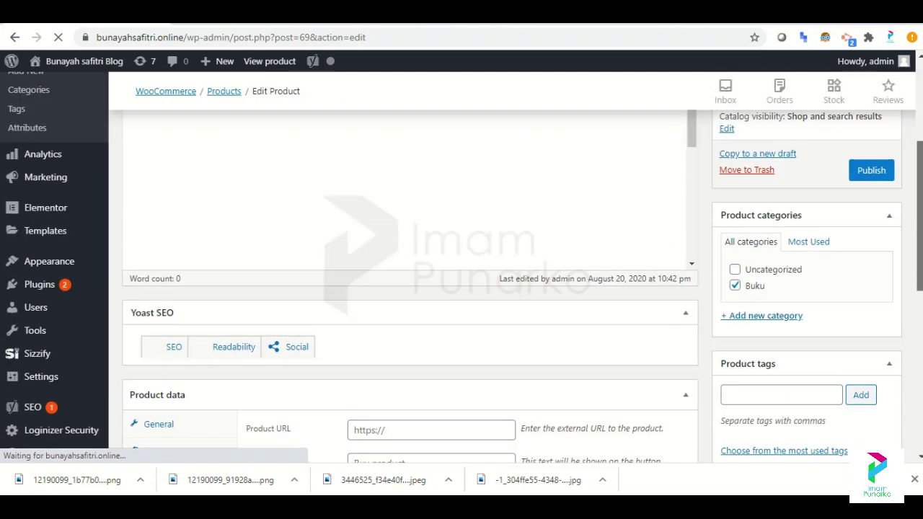
{"action": "scroll", "coordinate": [404, 289], "scroll_direction": "down", "scroll_amount": 6}
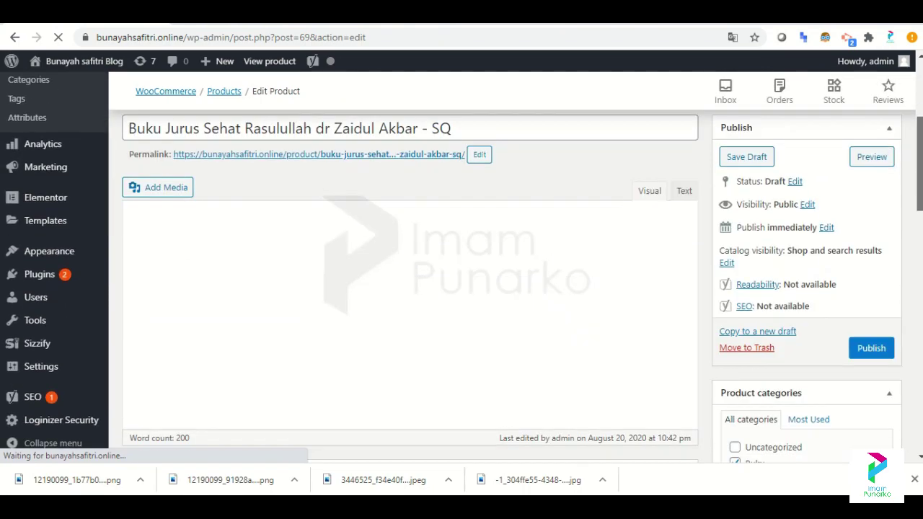
{"action": "scroll", "coordinate": [404, 288], "scroll_direction": "down", "scroll_amount": 10}
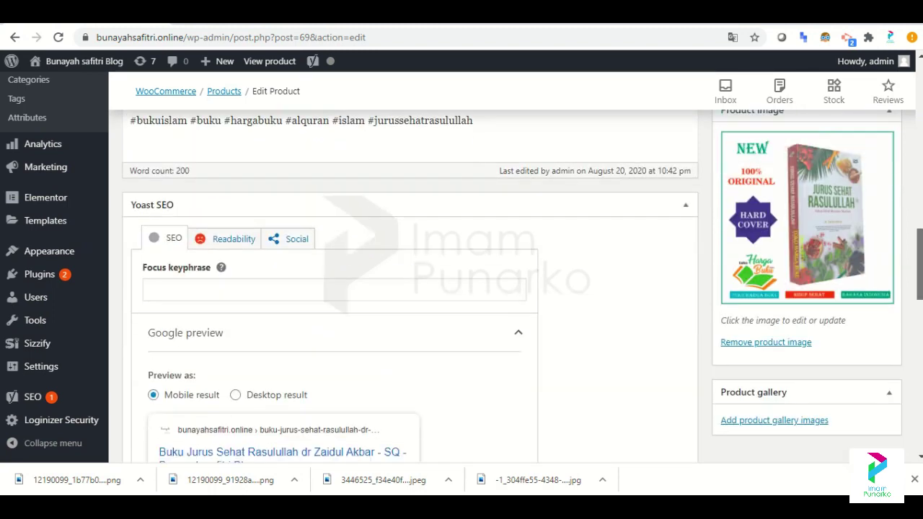
{"action": "scroll", "coordinate": [404, 289], "scroll_direction": "down", "scroll_amount": 5}
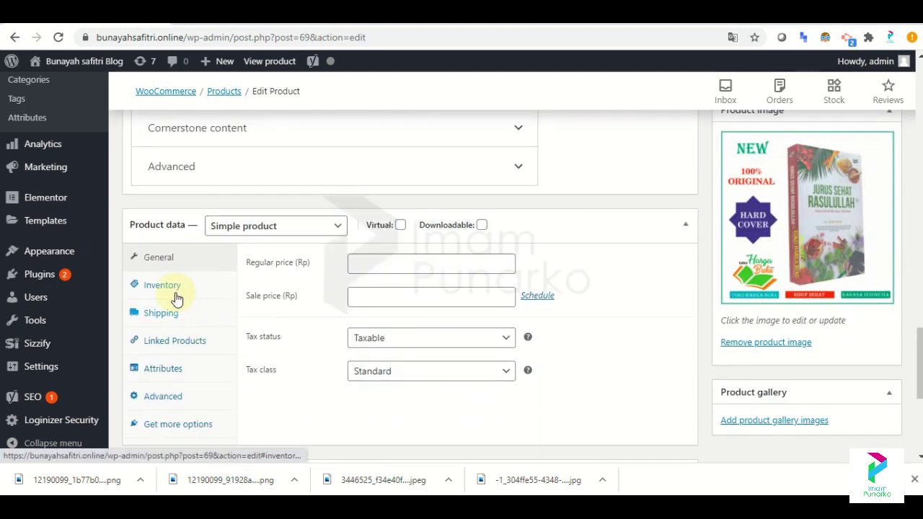
Enter regular price 150000 and sale price 90000, matched against the Tokopedia listing.
{"action": "left_click", "coordinate": [376, 261]}
{"action": "left_click", "coordinate": [376, 261]}
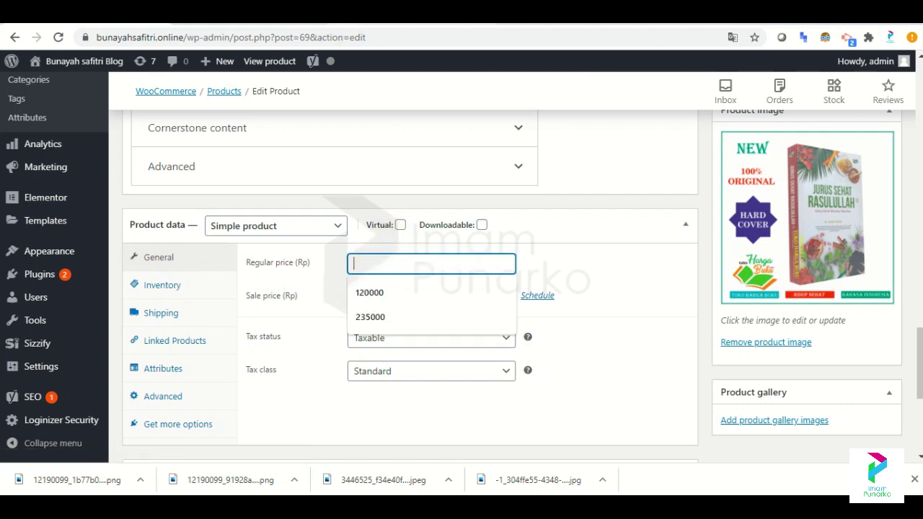
{"action": "key", "text": "ctrl+Tab"}
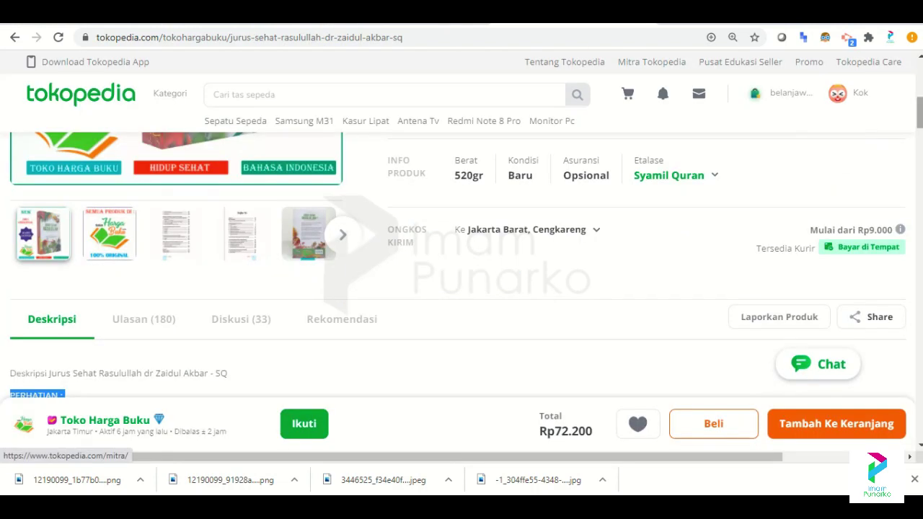
{"action": "scroll", "coordinate": [462, 260], "scroll_direction": "up", "scroll_amount": 2}
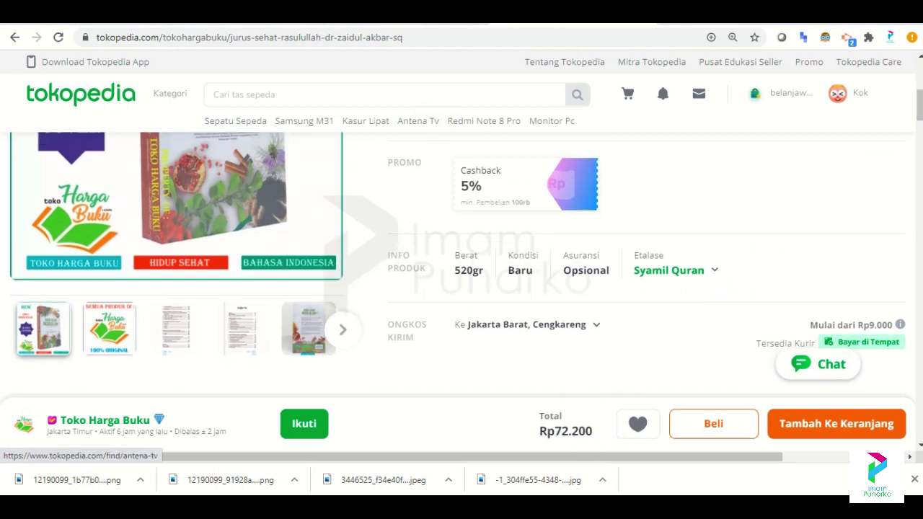
{"action": "left_click", "coordinate": [112, 25]}
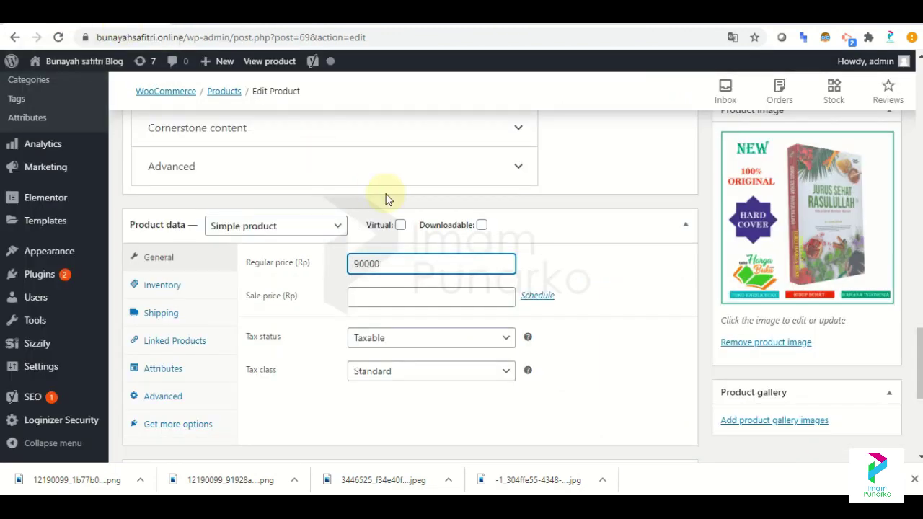
{"action": "left_click", "coordinate": [412, 297]}
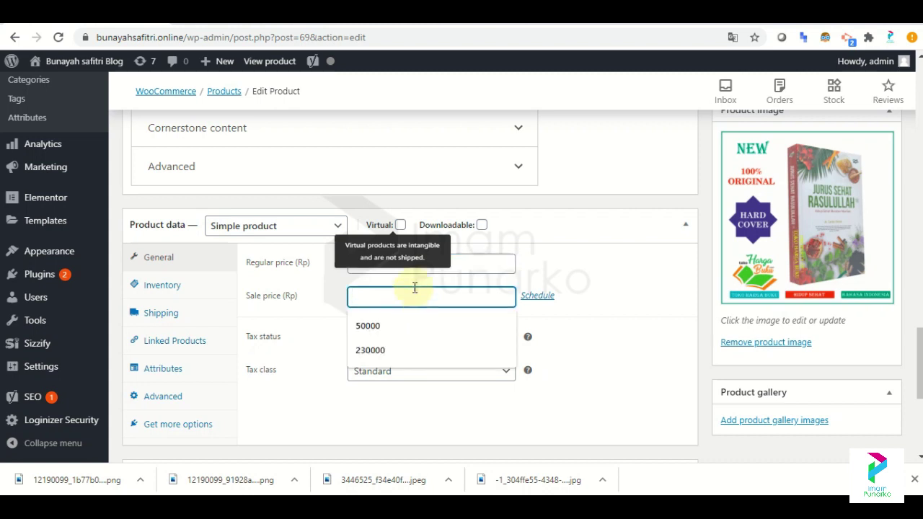
{"action": "left_click", "coordinate": [478, 264]}
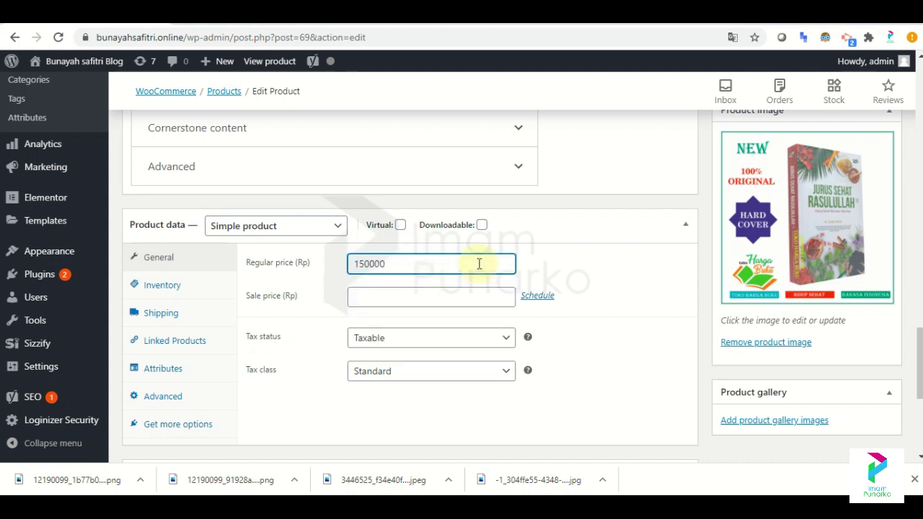
{"action": "left_click", "coordinate": [458, 296]}
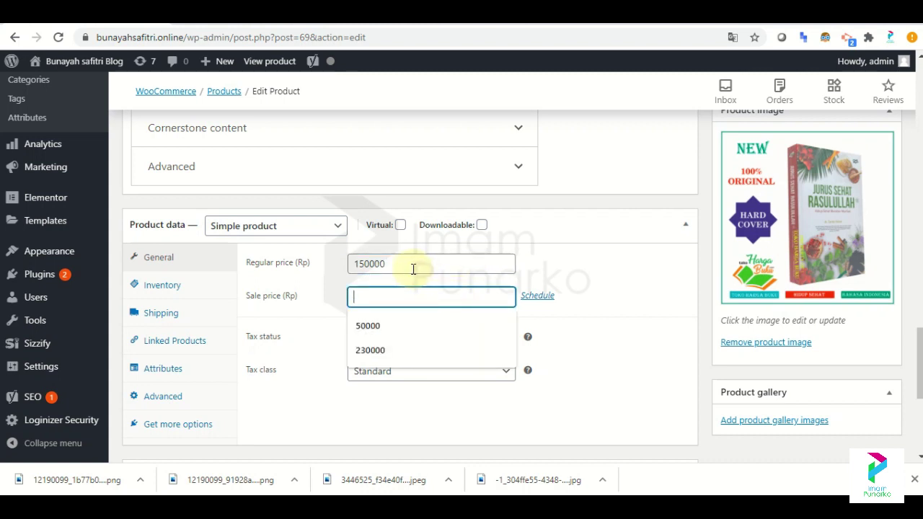
{"action": "left_click", "coordinate": [389, 265]}
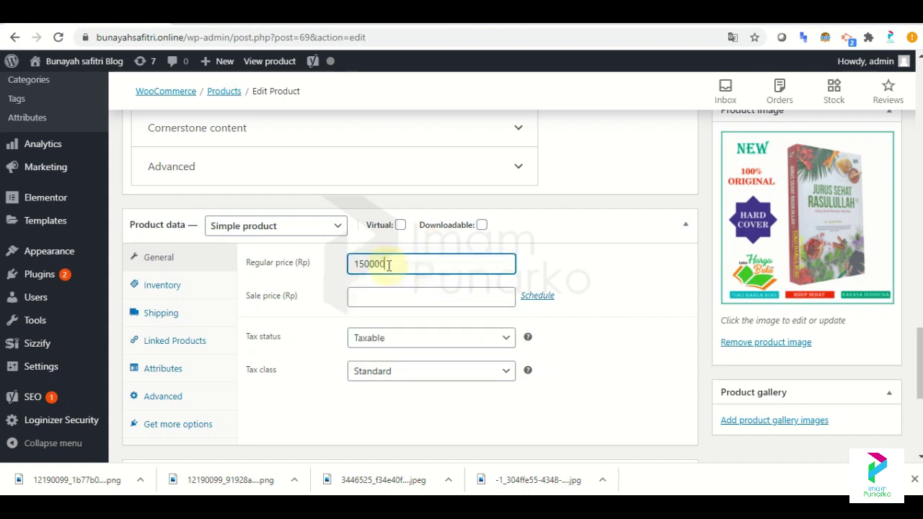
{"action": "left_click", "coordinate": [371, 297]}
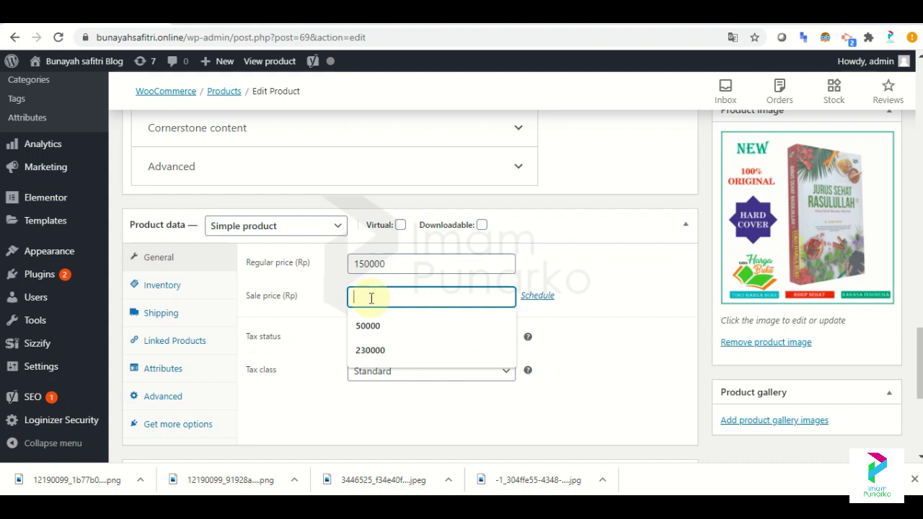
{"action": "type", "text": "90000"}
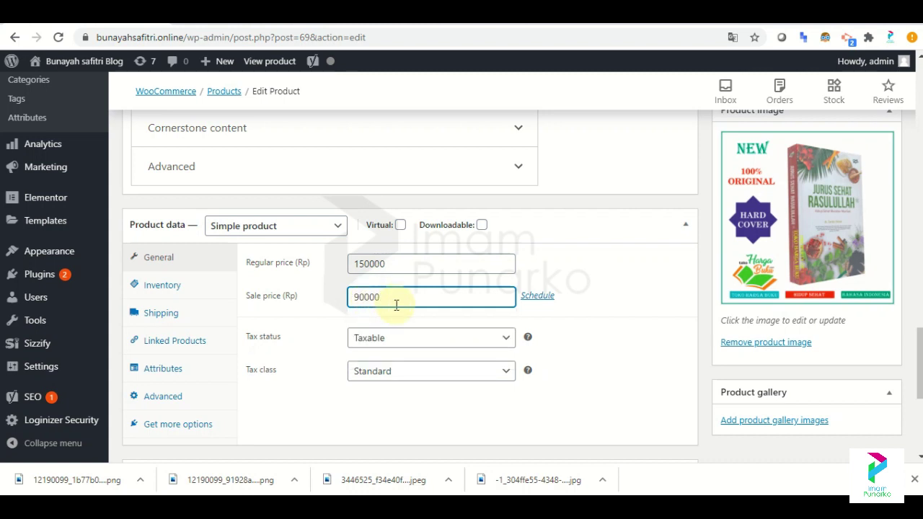
Set the product's tax status to Shipping only.
{"action": "left_click", "coordinate": [455, 343]}
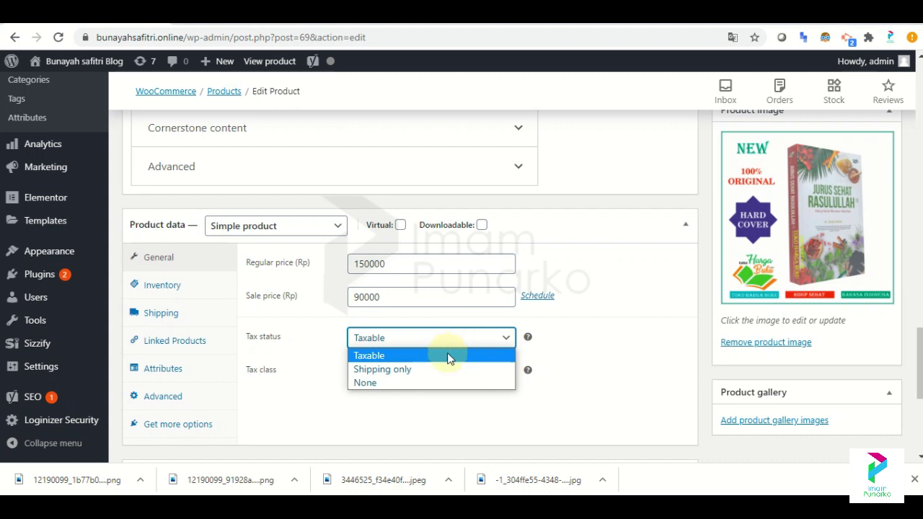
{"action": "left_click", "coordinate": [434, 370]}
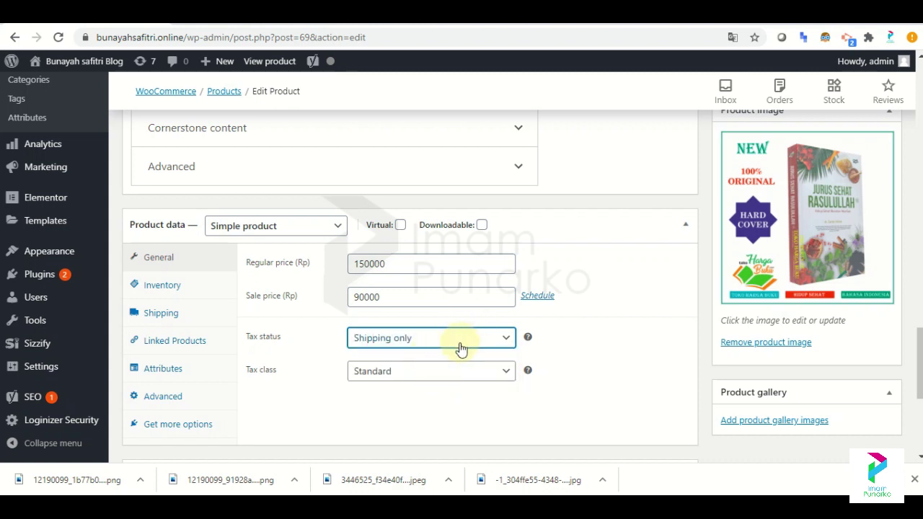
{"action": "left_click", "coordinate": [196, 292]}
Give the book SKU B-1 and a shipping weight of 1 kg.
{"action": "left_click", "coordinate": [364, 264]}
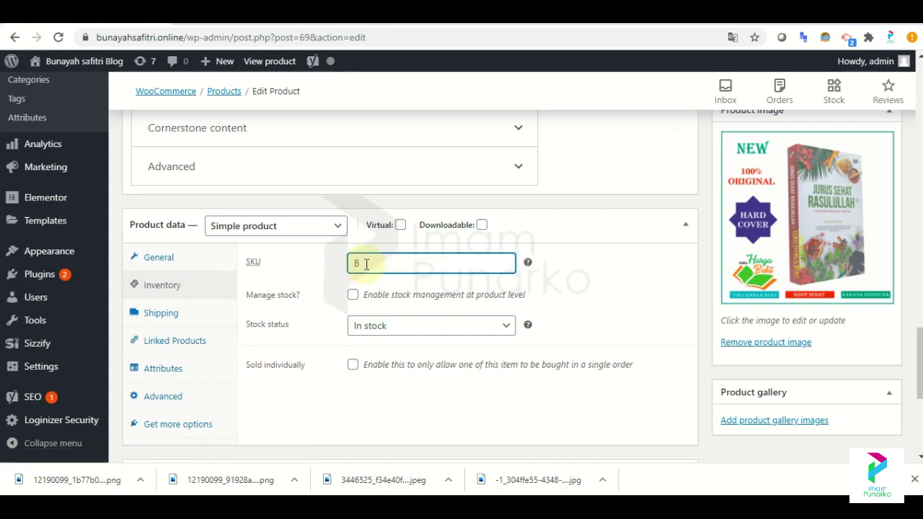
{"action": "type", "text": "B-1"}
{"action": "left_click", "coordinate": [167, 323]}
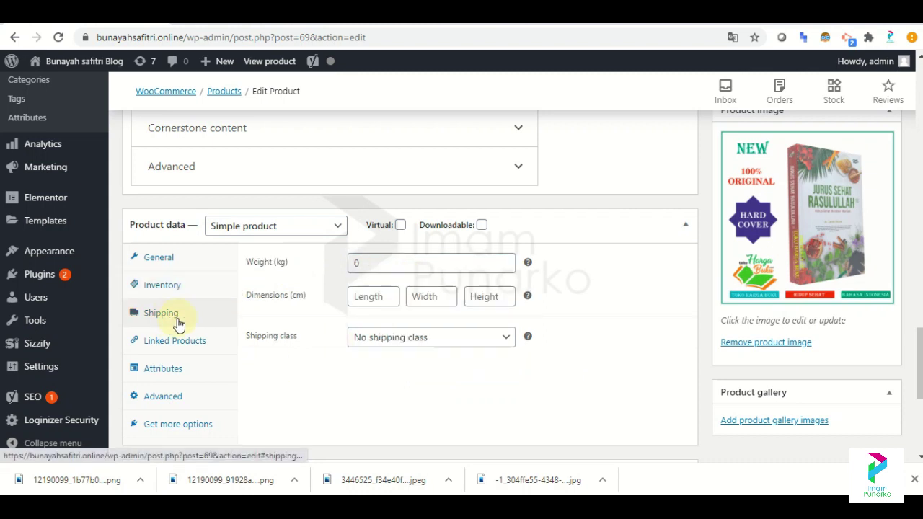
{"action": "left_click", "coordinate": [421, 263]}
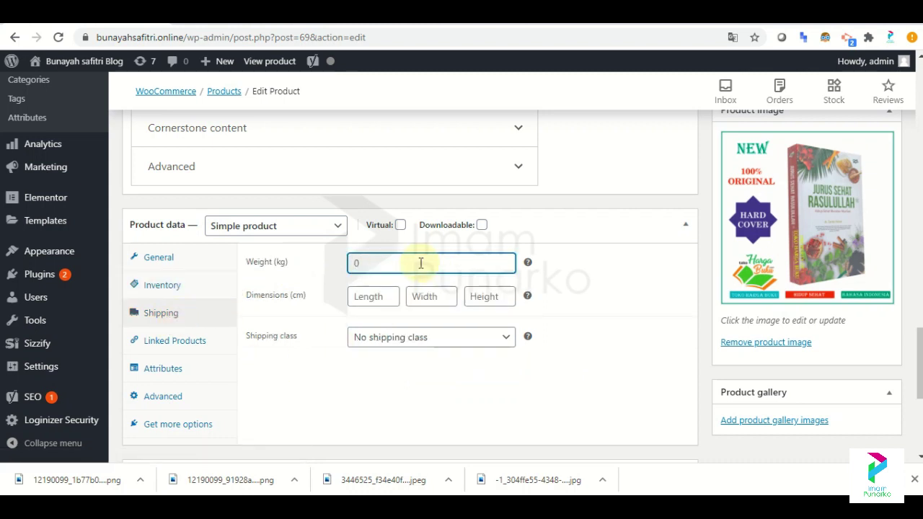
Enter package dimensions of length 10, width 30 and height 40 cm.
{"action": "left_click", "coordinate": [395, 301]}
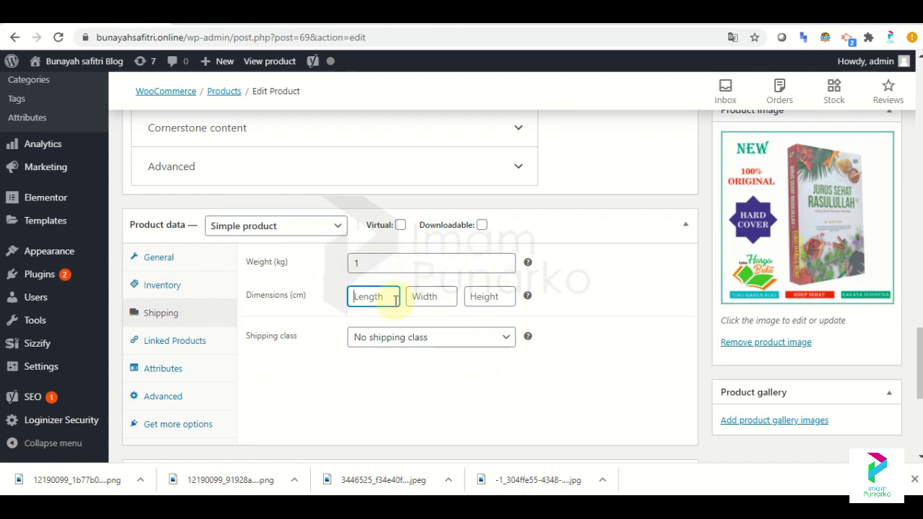
{"action": "left_click", "coordinate": [432, 301]}
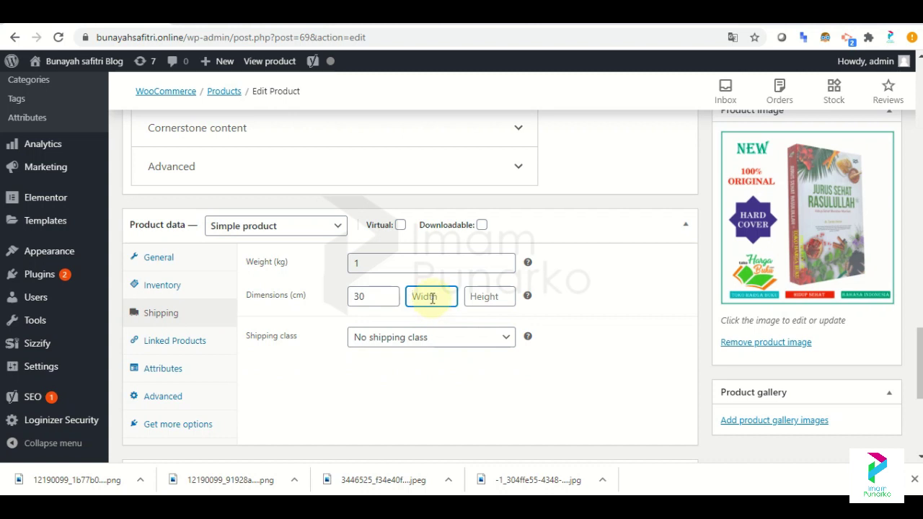
{"action": "left_click", "coordinate": [388, 296]}
{"action": "key", "text": "BackSpace"}
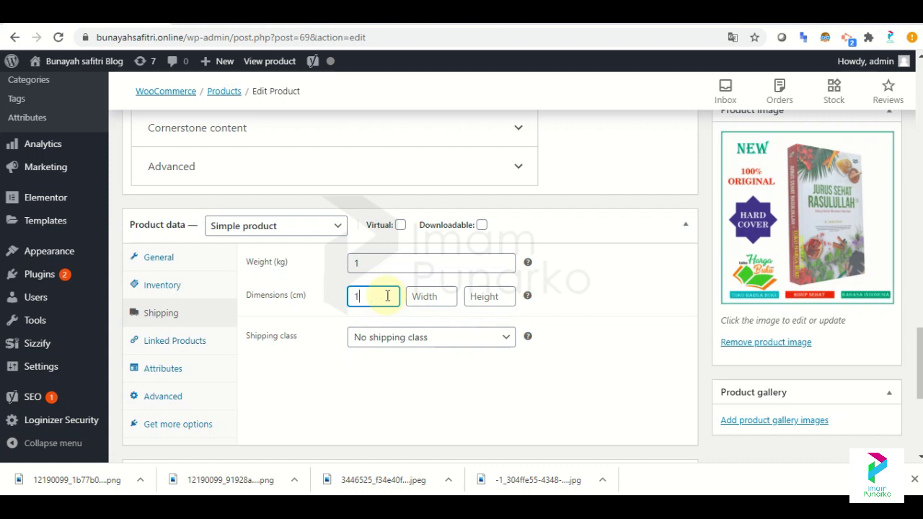
{"action": "left_click", "coordinate": [428, 296]}
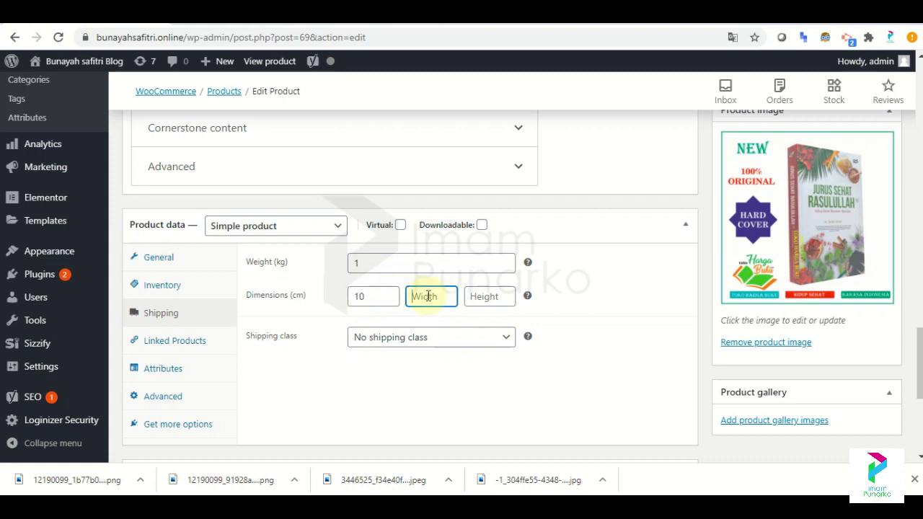
{"action": "left_click", "coordinate": [473, 297]}
{"action": "left_click", "coordinate": [448, 504]}
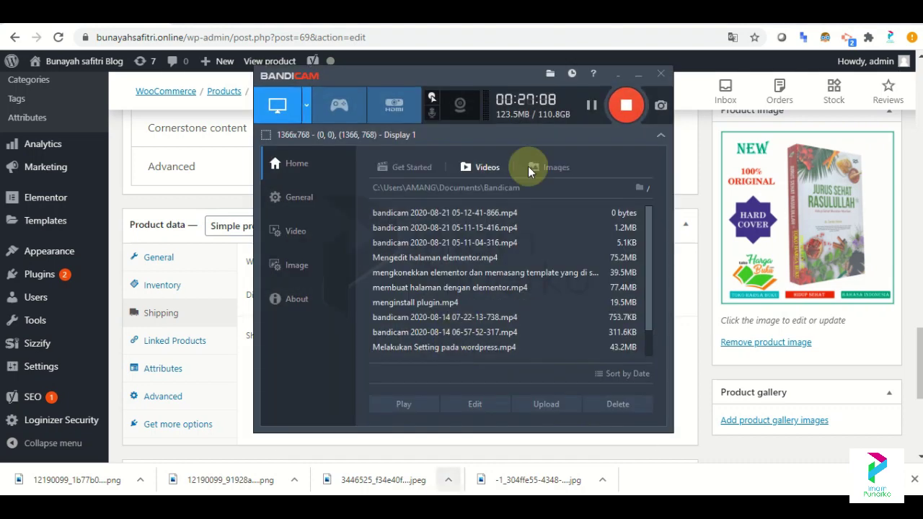
{"action": "left_click", "coordinate": [638, 73]}
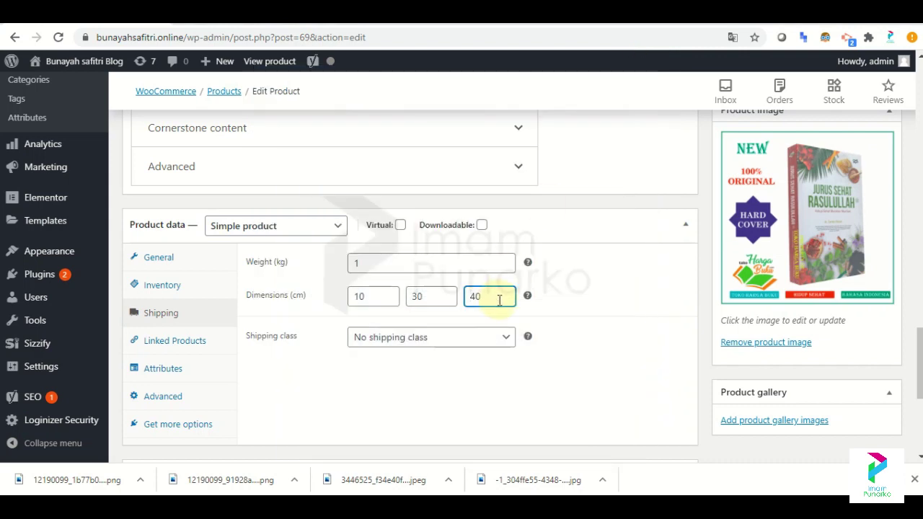
{"action": "left_click", "coordinate": [499, 343]}
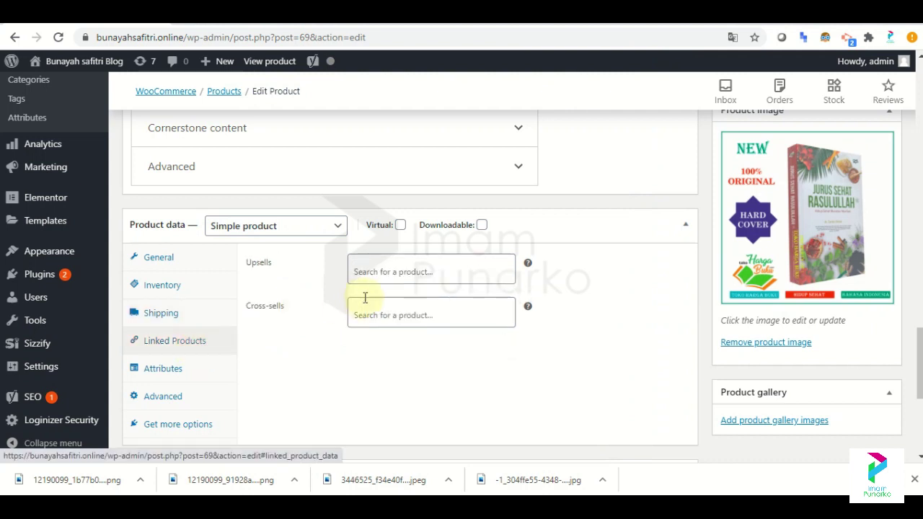
{"action": "left_click", "coordinate": [392, 277]}
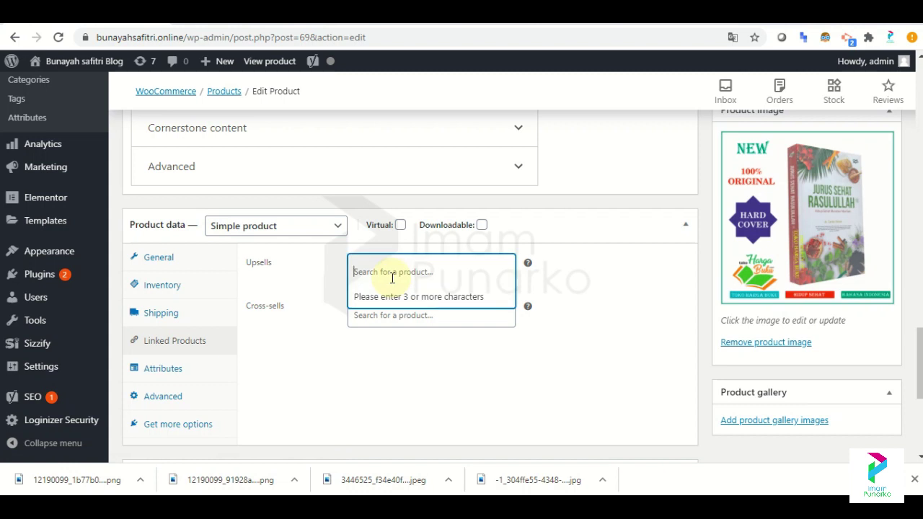
{"action": "left_click", "coordinate": [185, 368]}
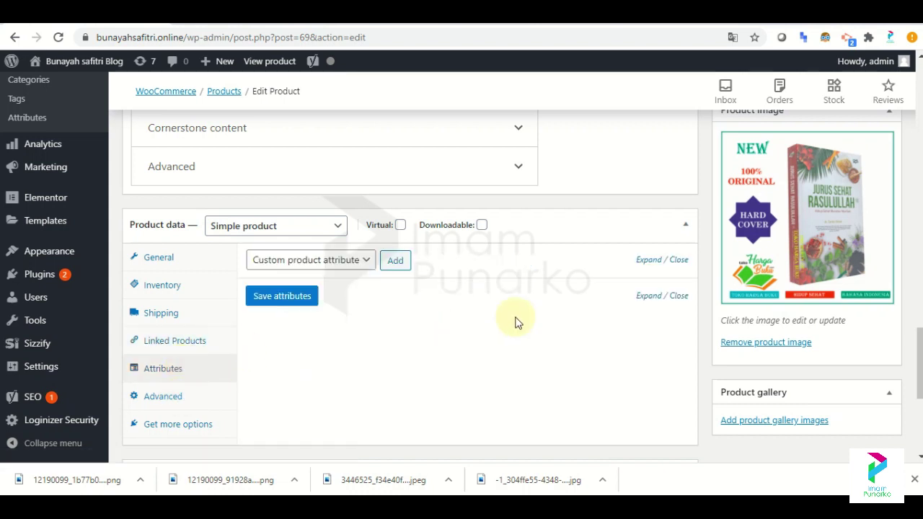
{"action": "left_click", "coordinate": [541, 508]}
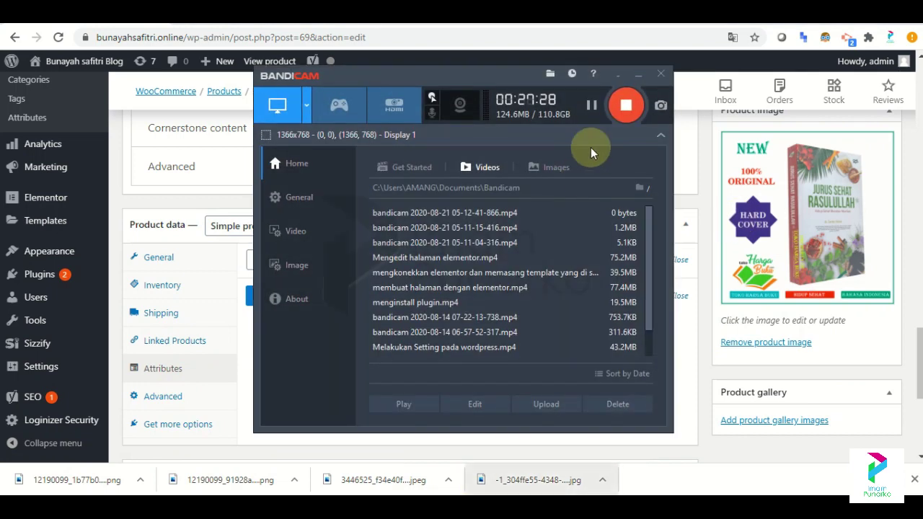
{"action": "left_click", "coordinate": [636, 72]}
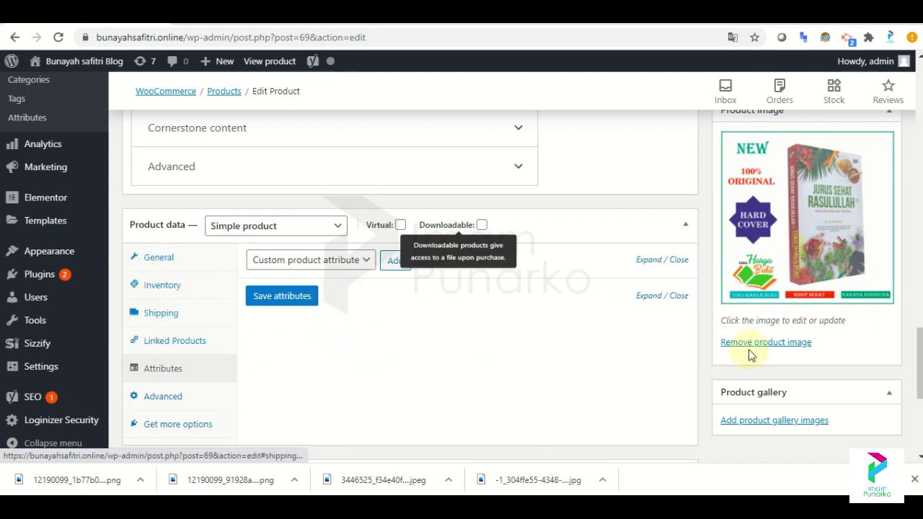
{"action": "scroll", "coordinate": [750, 355], "scroll_direction": "down", "scroll_amount": 5}
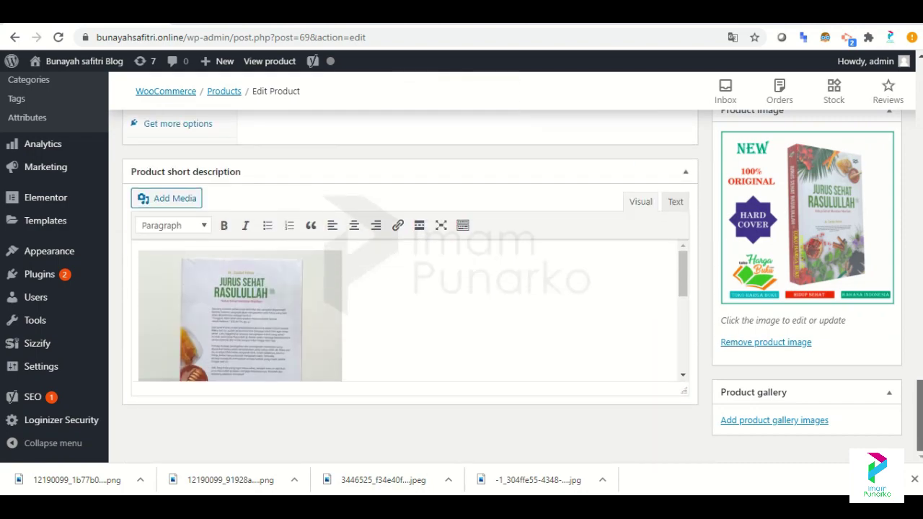
{"action": "scroll", "coordinate": [409, 289], "scroll_direction": "up", "scroll_amount": 15}
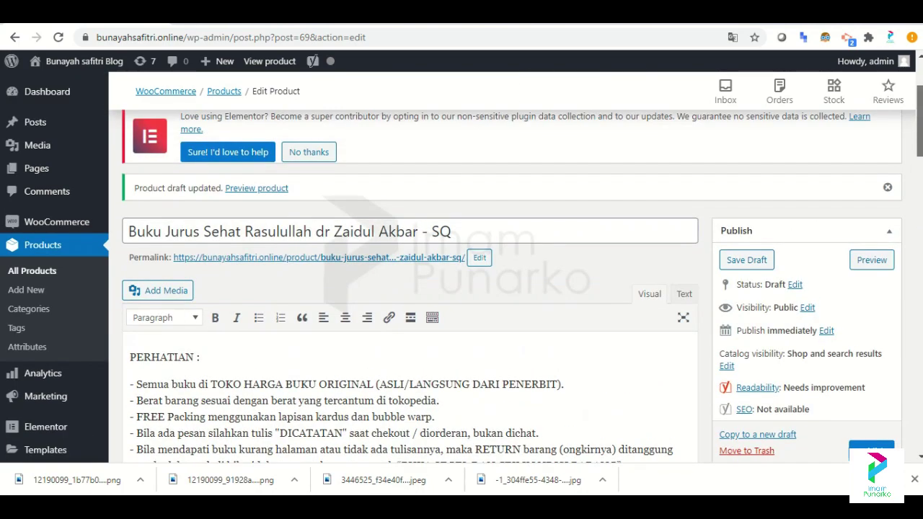
Publish the Jurus Sehat Rasulullah book, preview it, and go back to All Products.
{"action": "left_click", "coordinate": [866, 449]}
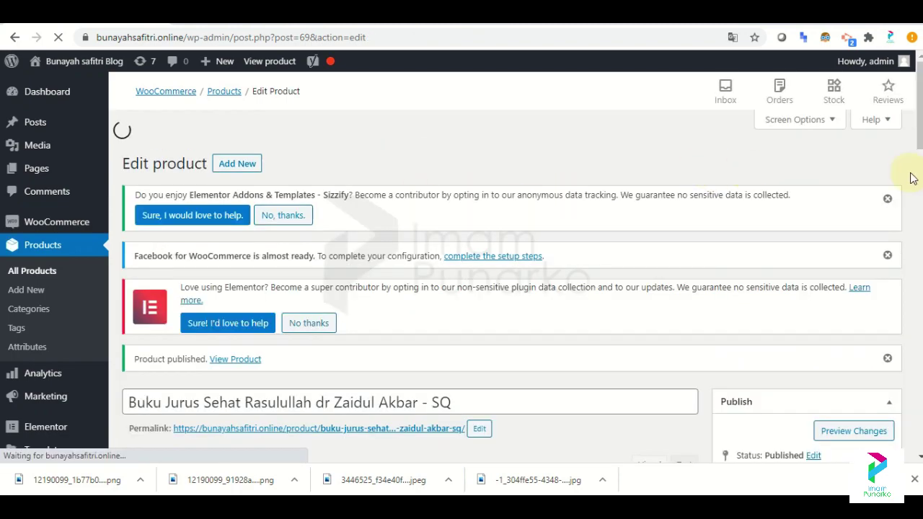
{"action": "scroll", "coordinate": [536, 213], "scroll_direction": "down", "scroll_amount": 4}
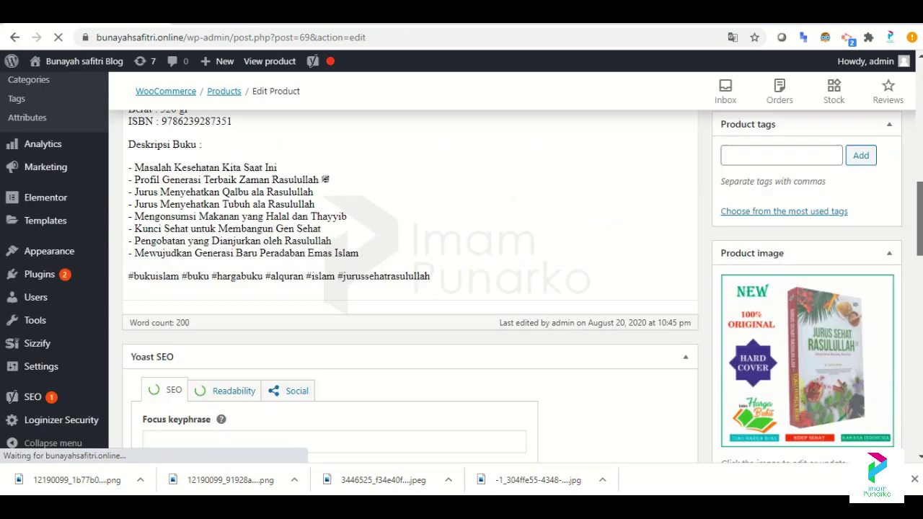
{"action": "scroll", "coordinate": [921, 154], "scroll_direction": "up", "scroll_amount": 3}
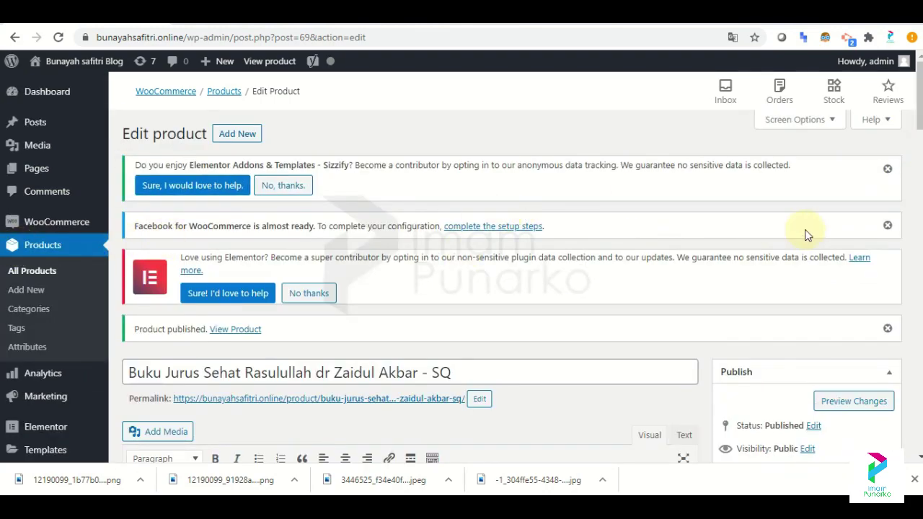
{"action": "scroll", "coordinate": [461, 288], "scroll_direction": "down", "scroll_amount": 3}
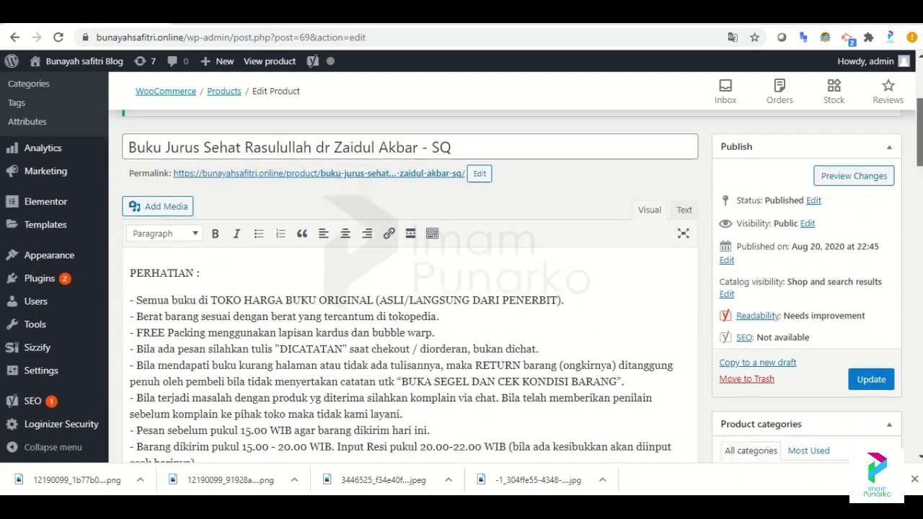
{"action": "scroll", "coordinate": [461, 289], "scroll_direction": "up", "scroll_amount": 3}
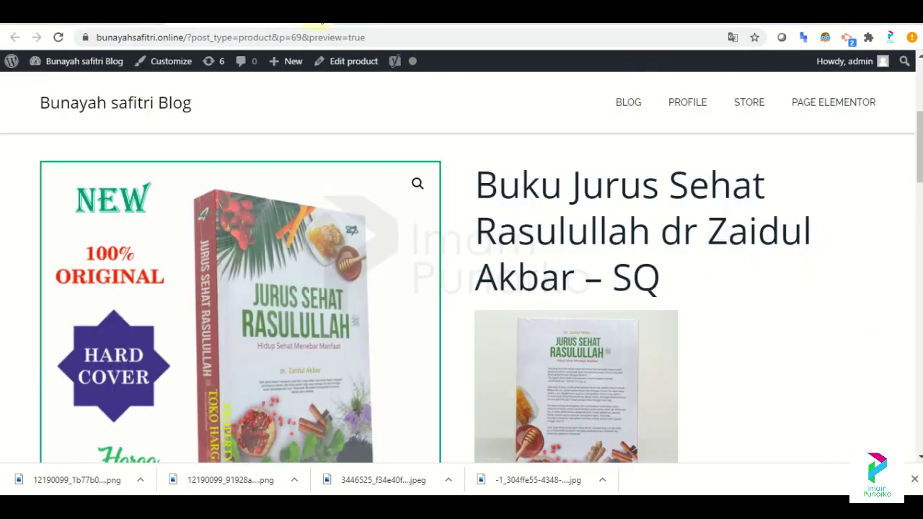
{"action": "left_click", "coordinate": [321, 20]}
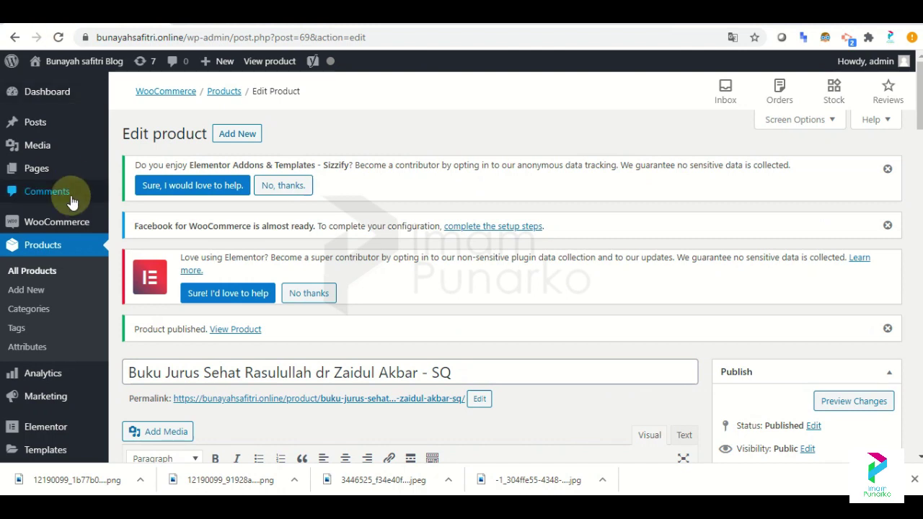
{"action": "left_click", "coordinate": [40, 288]}
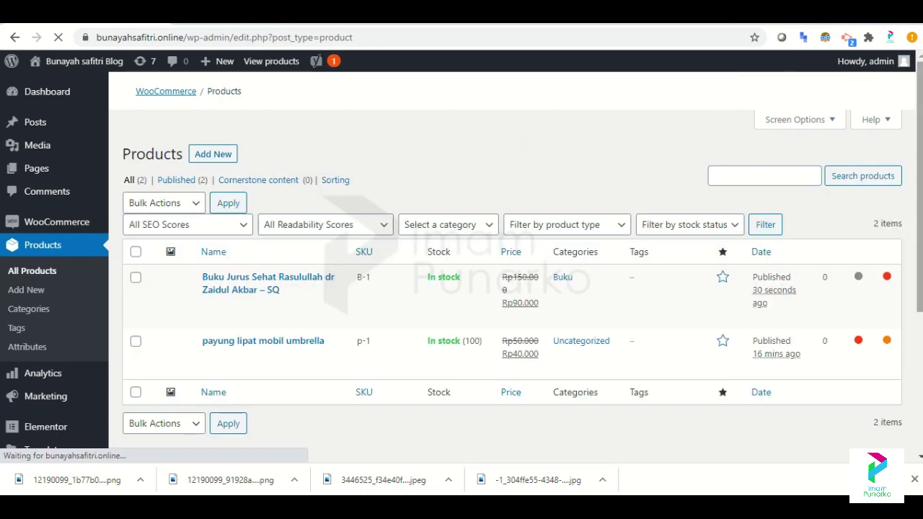
Star the Jurus Sehat Rasulullah book (SKU B-1) as featured in All Products.
{"action": "scroll", "coordinate": [462, 288], "scroll_direction": "down", "scroll_amount": 2}
{"action": "scroll", "coordinate": [462, 288], "scroll_direction": "down", "scroll_amount": 2}
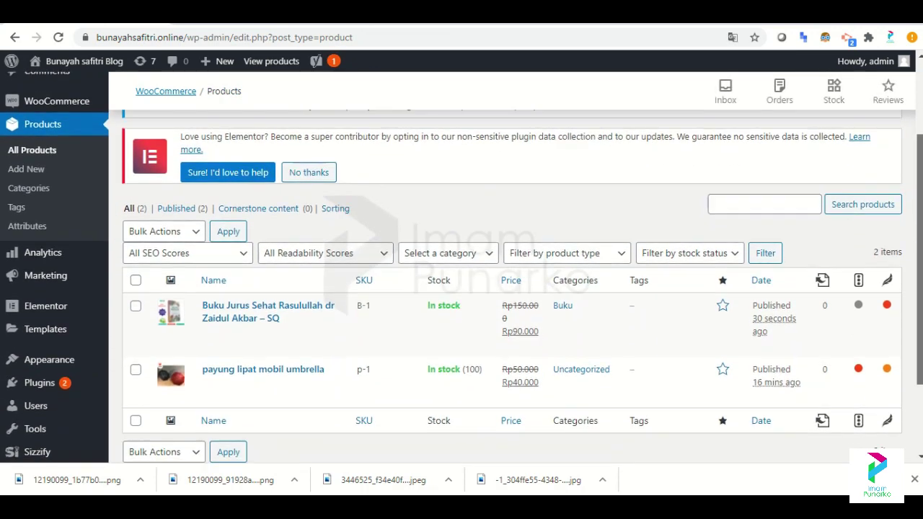
{"action": "scroll", "coordinate": [822, 254], "scroll_direction": "down", "scroll_amount": 1}
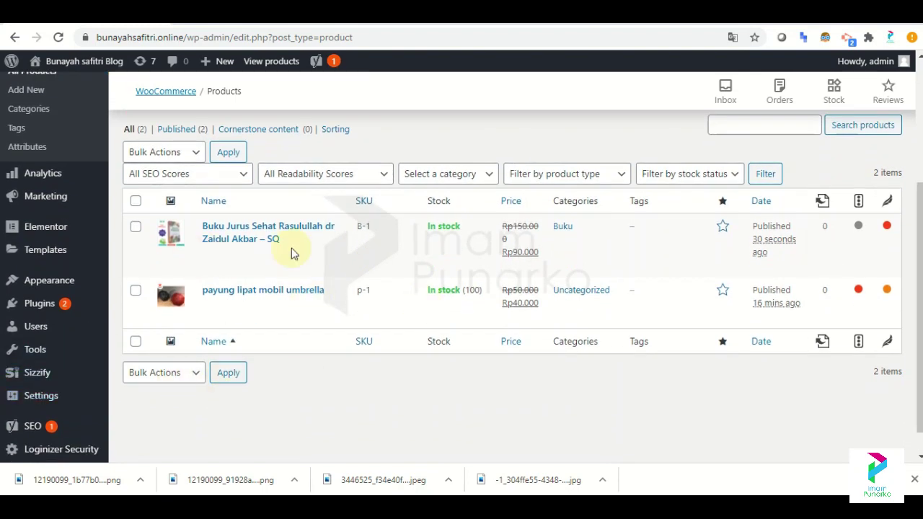
{"action": "left_click", "coordinate": [723, 230]}
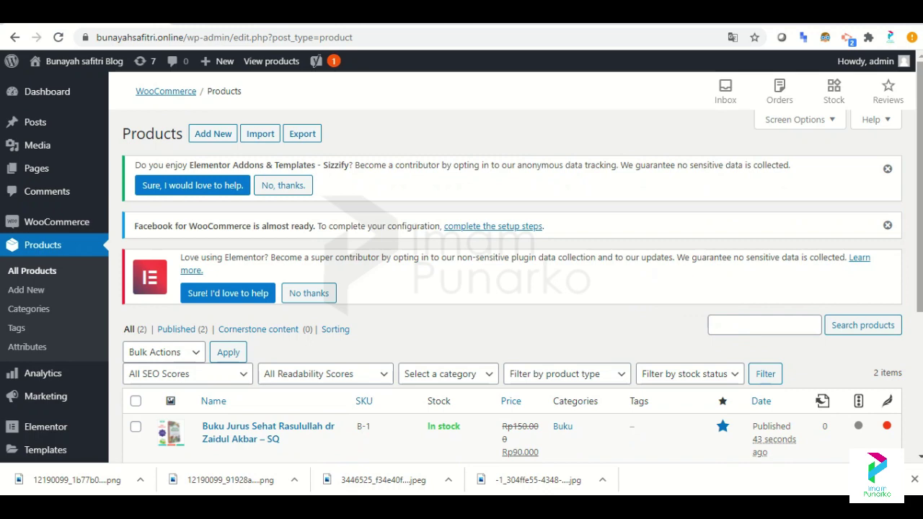
{"action": "scroll", "coordinate": [714, 325], "scroll_direction": "down", "scroll_amount": 2}
{"action": "scroll", "coordinate": [771, 353], "scroll_direction": "down", "scroll_amount": 1}
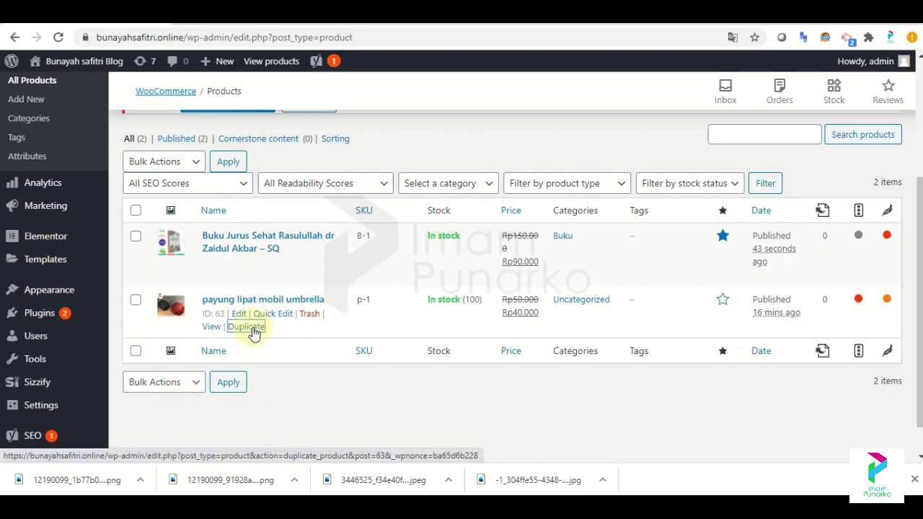
Duplicate the red 'payung lipat mobil' umbrella product for editing.
{"action": "left_click", "coordinate": [246, 327]}
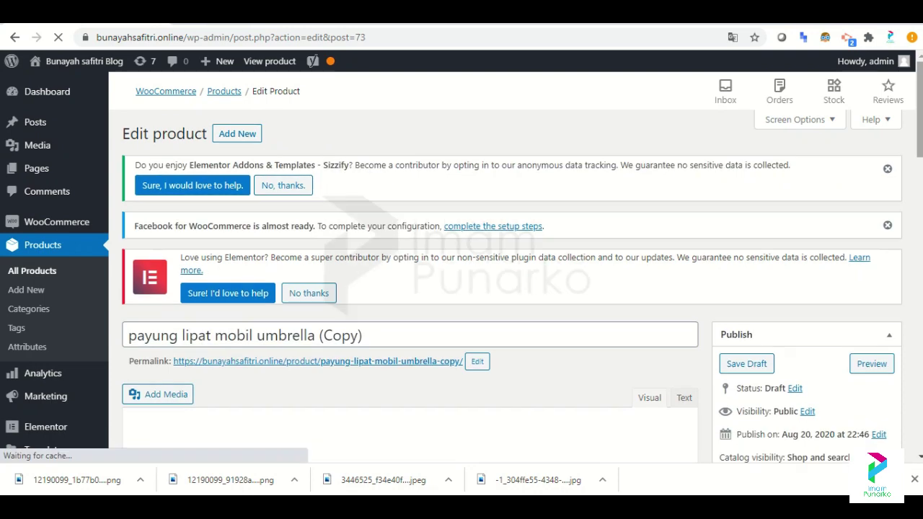
{"action": "scroll", "coordinate": [432, 267], "scroll_direction": "down", "scroll_amount": 10}
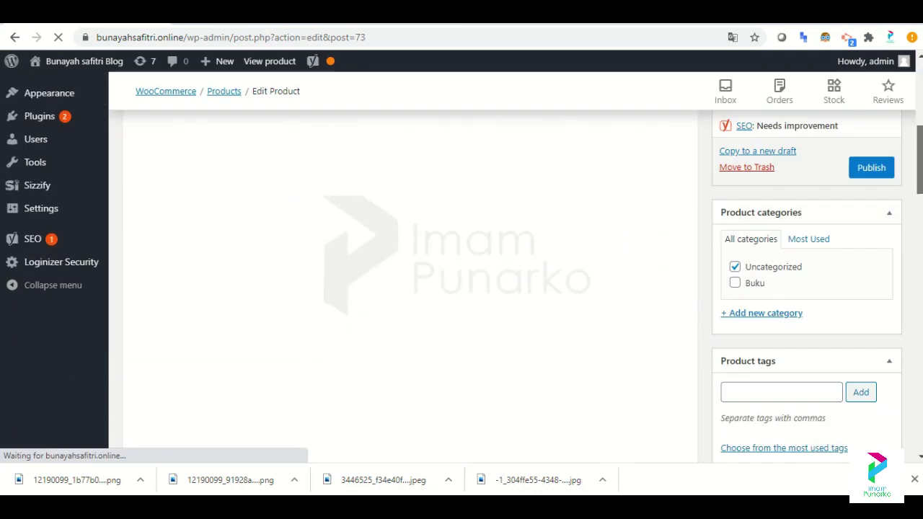
{"action": "scroll", "coordinate": [433, 289], "scroll_direction": "down", "scroll_amount": 7}
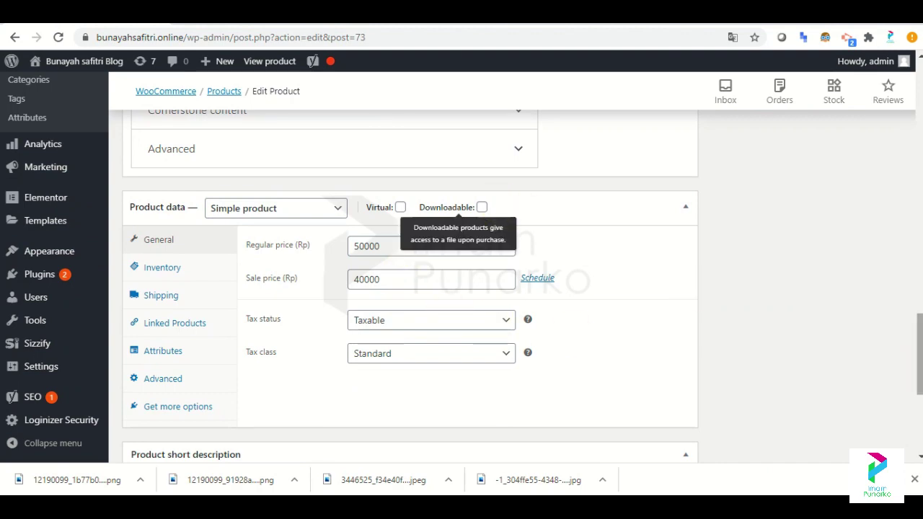
{"action": "scroll", "coordinate": [897, 97], "scroll_direction": "up", "scroll_amount": 15}
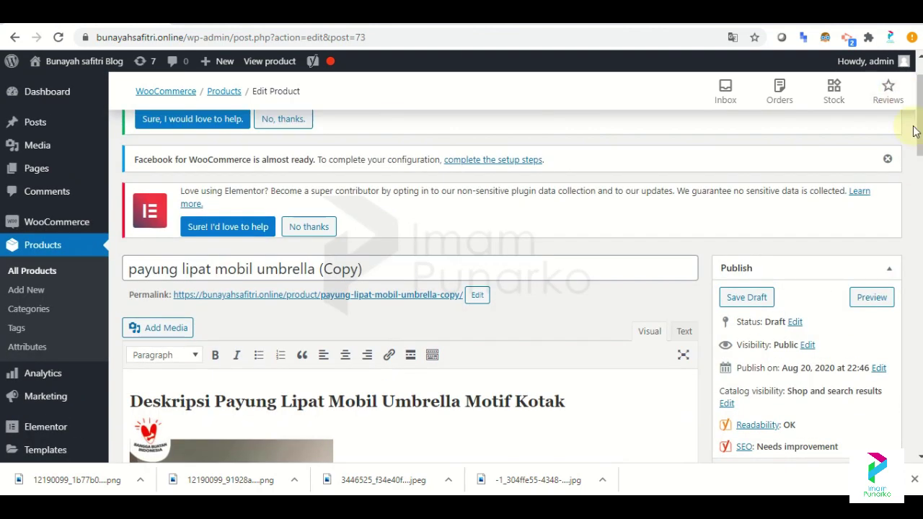
{"action": "scroll", "coordinate": [916, 132], "scroll_direction": "up", "scroll_amount": 1}
{"action": "scroll", "coordinate": [418, 292], "scroll_direction": "up", "scroll_amount": 1}
{"action": "left_click", "coordinate": [366, 312]}
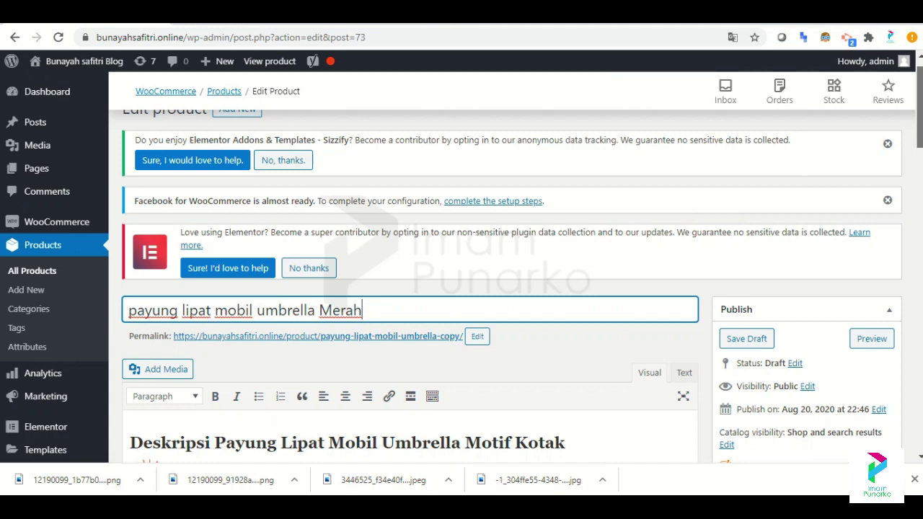
Change the copy's sale price from 40000 to 45000 Rp and publish it.
{"action": "scroll", "coordinate": [458, 377], "scroll_direction": "down", "scroll_amount": 13}
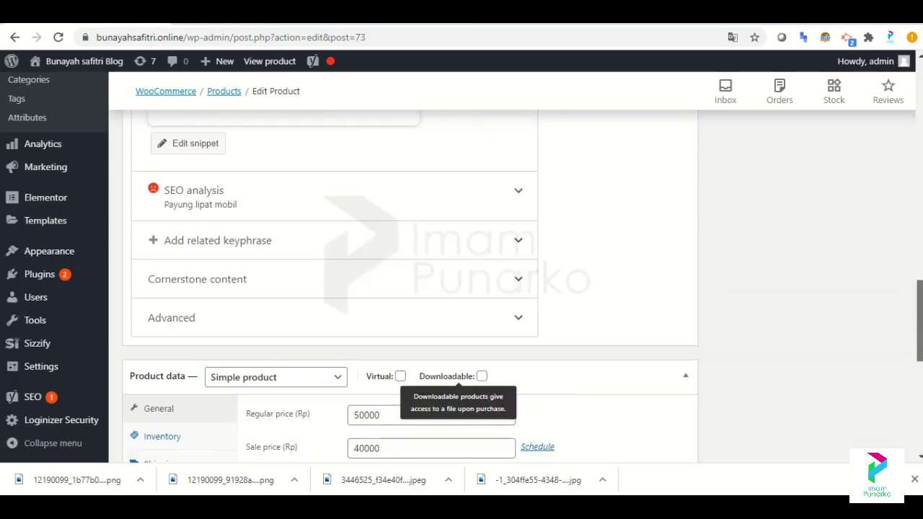
{"action": "scroll", "coordinate": [458, 376], "scroll_direction": "down", "scroll_amount": 2}
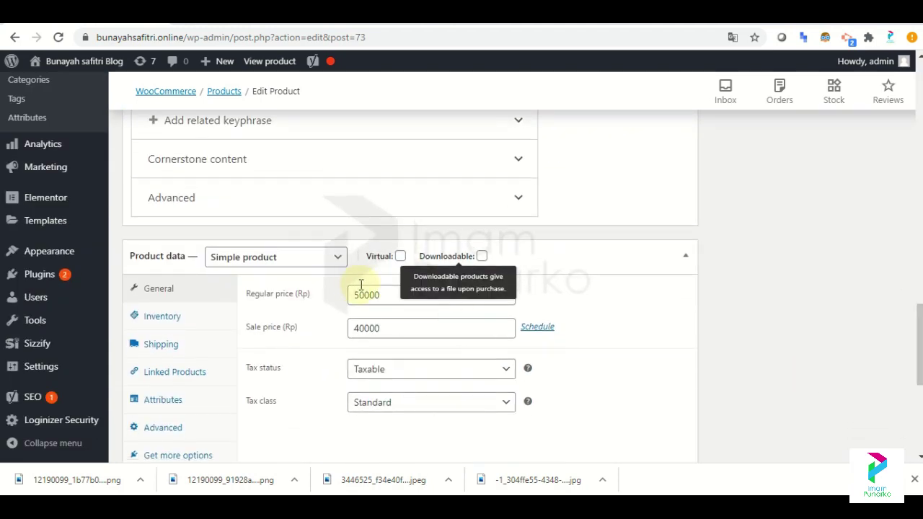
{"action": "left_click_drag", "start_coordinate": [384, 328], "coordinate": [350, 327]}
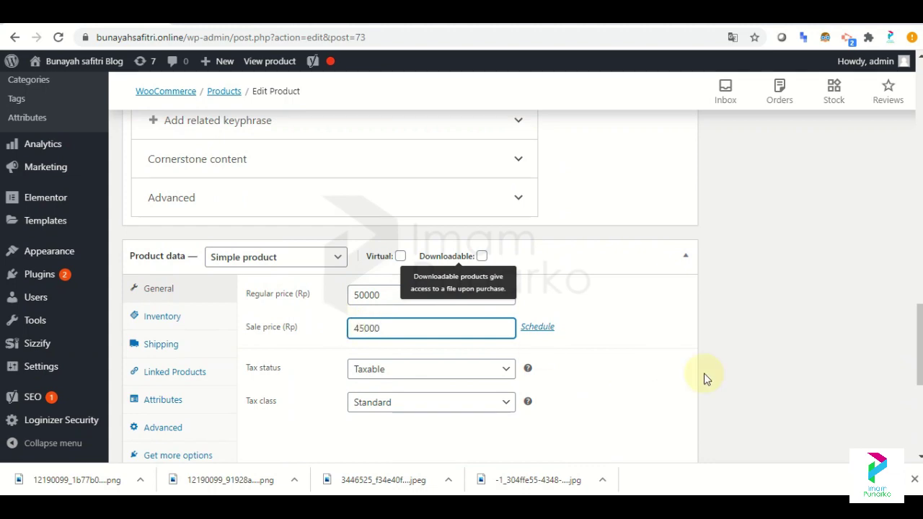
{"action": "scroll", "coordinate": [522, 281], "scroll_direction": "down", "scroll_amount": 4}
{"action": "scroll", "coordinate": [522, 282], "scroll_direction": "up", "scroll_amount": 11}
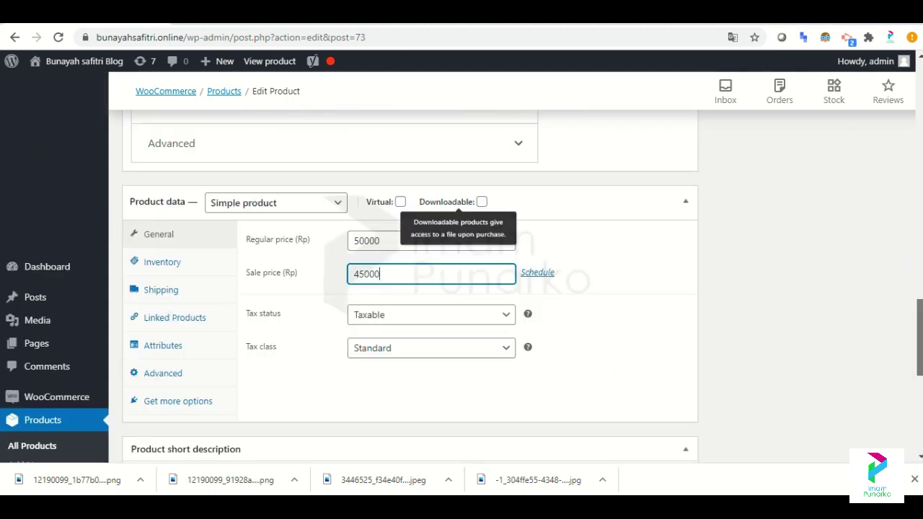
{"action": "scroll", "coordinate": [410, 289], "scroll_direction": "up", "scroll_amount": 10}
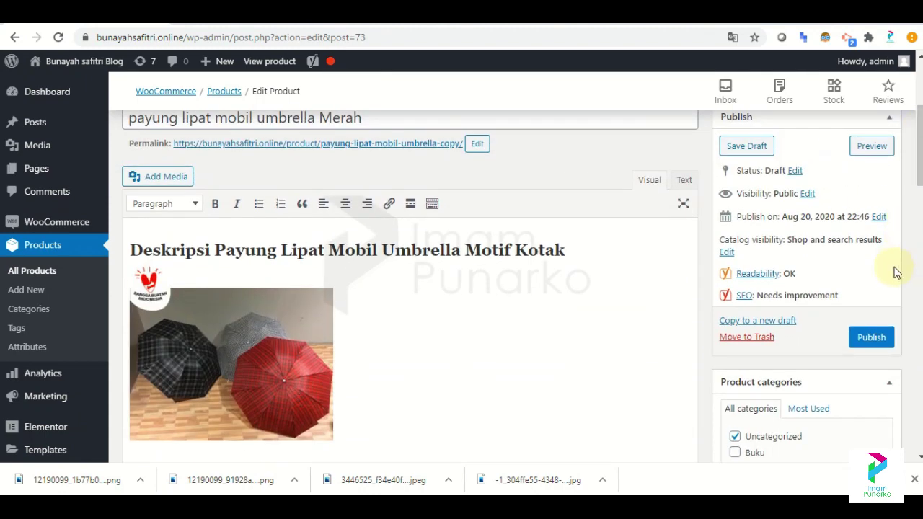
{"action": "left_click", "coordinate": [870, 338]}
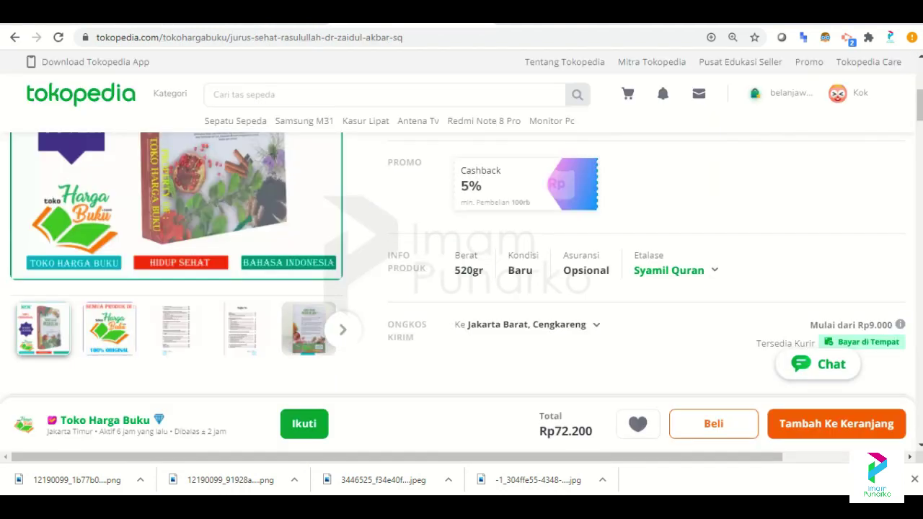
Search Tokopedia for 'software'.
{"action": "scroll", "coordinate": [461, 259], "scroll_direction": "down", "scroll_amount": 15}
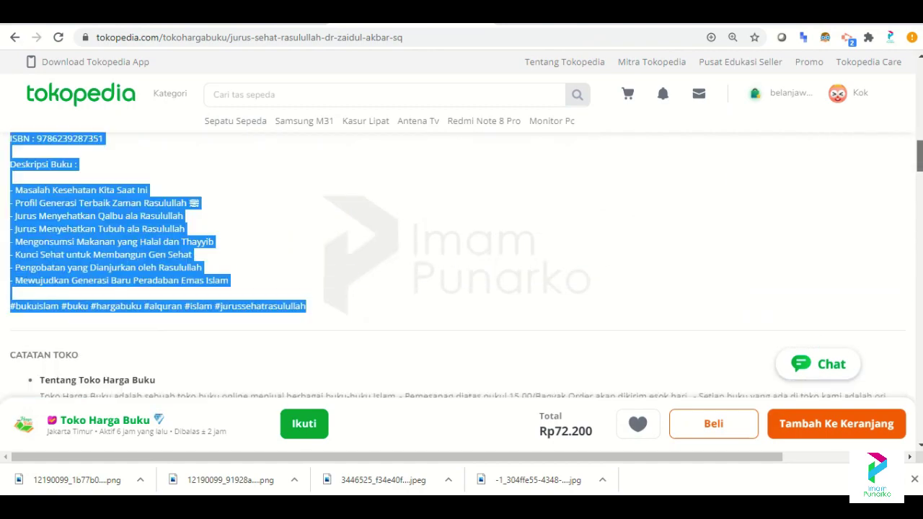
{"action": "scroll", "coordinate": [462, 259], "scroll_direction": "up", "scroll_amount": 15}
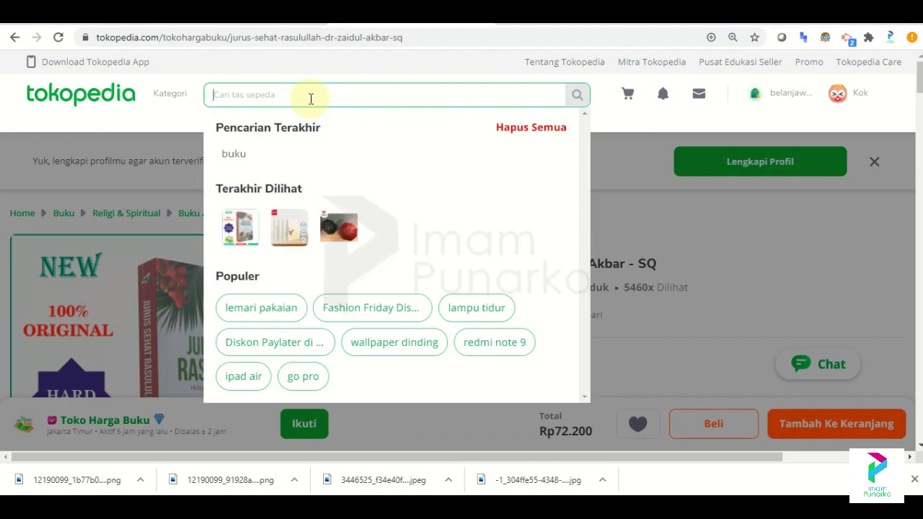
{"action": "type", "text": "w"}
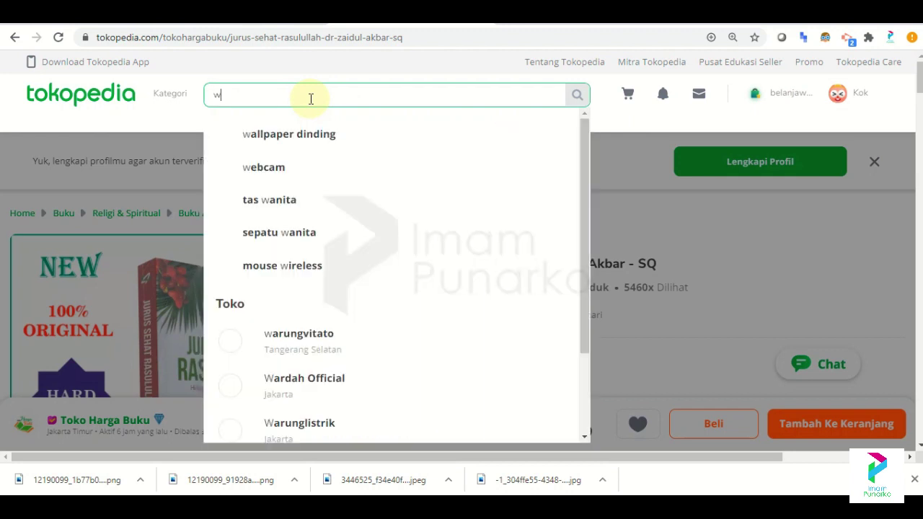
{"action": "key", "text": "BackSpace"}
{"action": "type", "text": "web"}
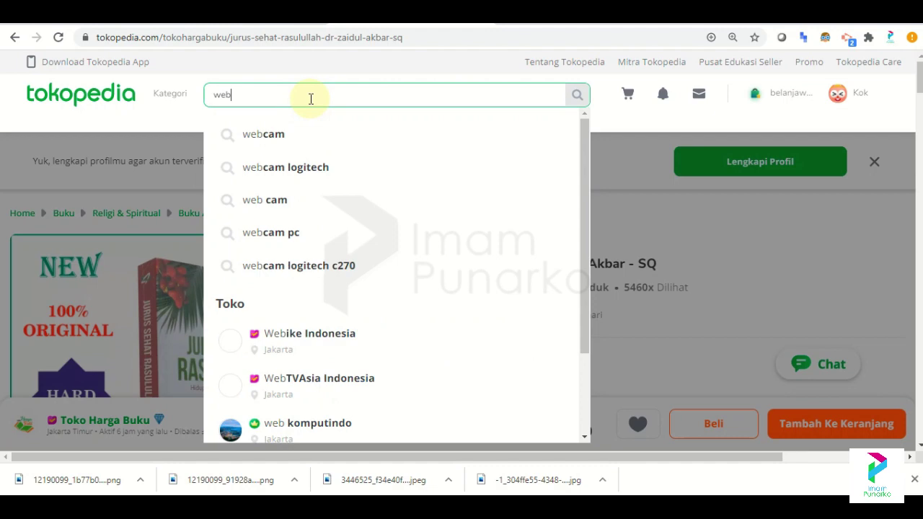
{"action": "key", "text": "BackSpace"}
{"action": "key", "text": "BackSpace"}
{"action": "key", "text": "BackSpace"}
{"action": "type", "text": "soft"}
{"action": "type", "text": "case"}
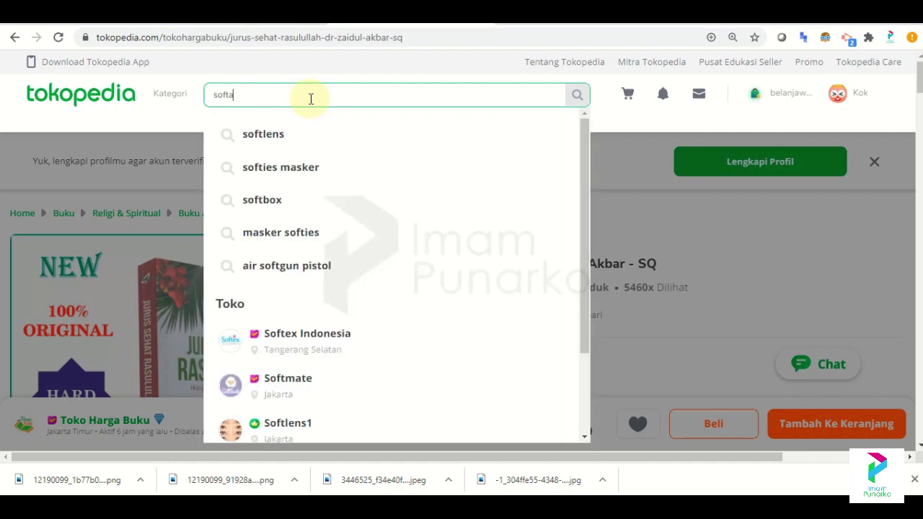
{"action": "key", "text": "BackSpace"}
{"action": "key", "text": "BackSpace"}
{"action": "key", "text": "BackSpace"}
{"action": "key", "text": "BackSpace"}
{"action": "type", "text": "ra"}
{"action": "key", "text": "BackSpace"}
{"action": "key", "text": "BackSpace"}
{"action": "type", "text": "a"}
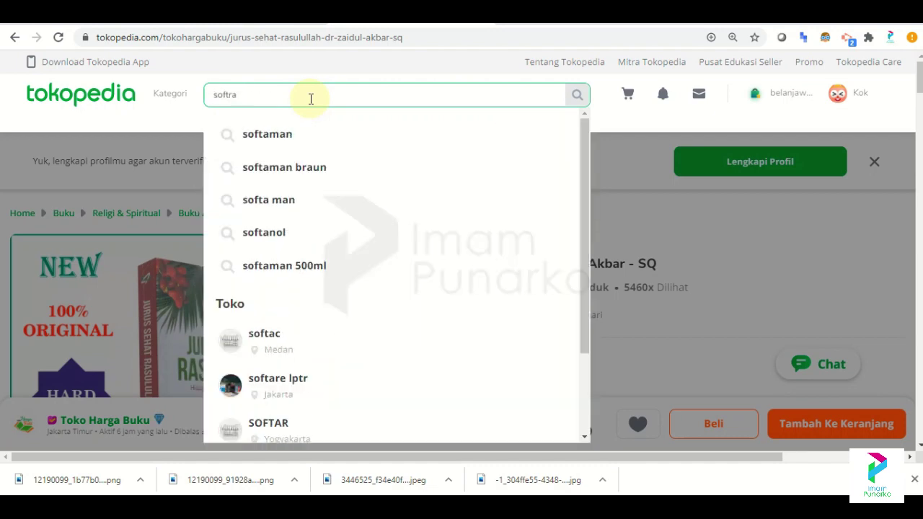
{"action": "key", "text": "BackSpace"}
{"action": "type", "text": "ware"}
{"action": "key", "text": "Return"}
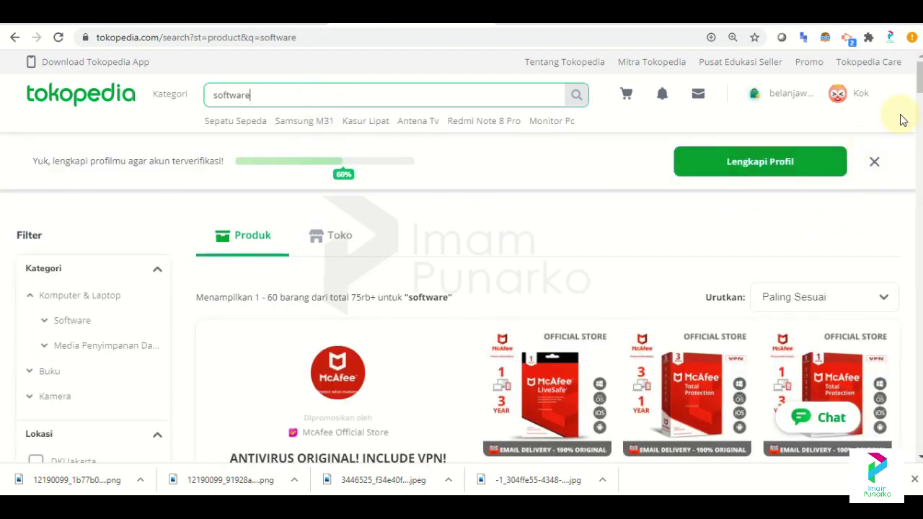
Open the Adobe Photoshop CS6 (32Bit+64Bit) DVD listing at Rp19.000 from the results.
{"action": "scroll", "coordinate": [918, 92], "scroll_direction": "down", "scroll_amount": 3}
{"action": "scroll", "coordinate": [548, 296], "scroll_direction": "down", "scroll_amount": 3}
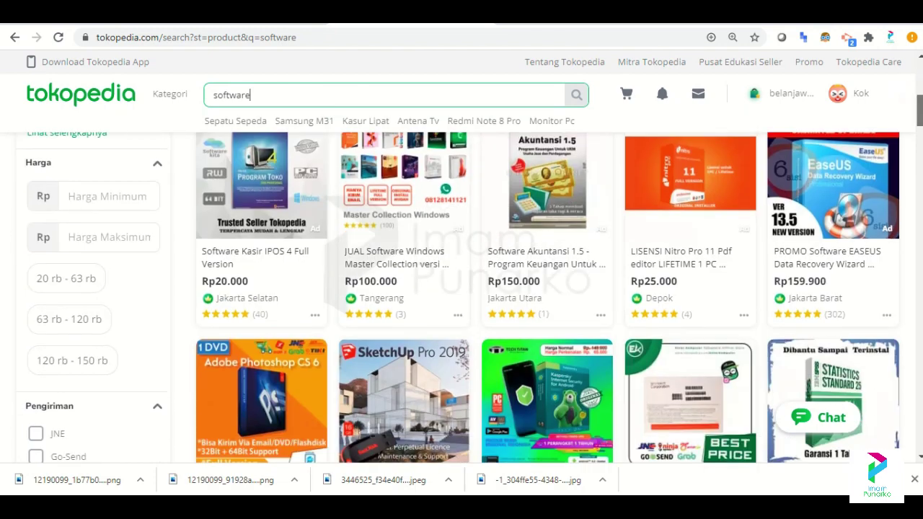
{"action": "scroll", "coordinate": [296, 310], "scroll_direction": "down", "scroll_amount": 1}
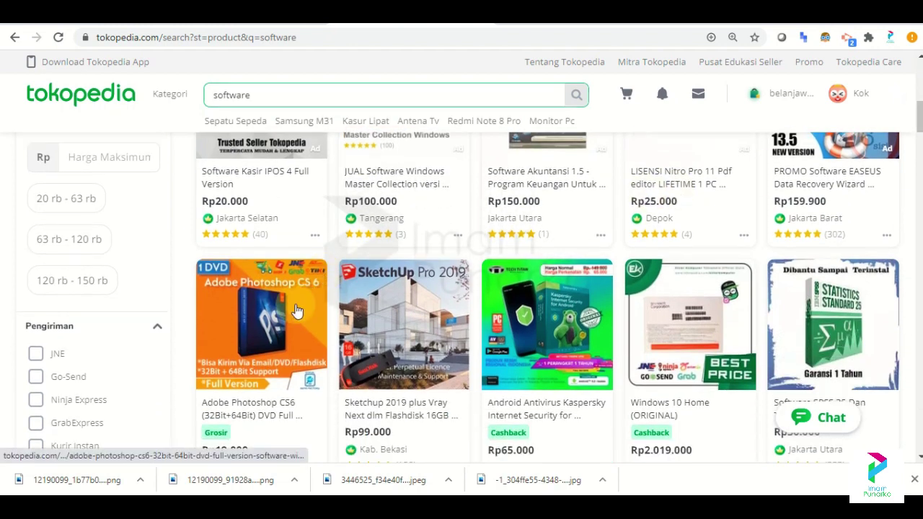
{"action": "left_click", "coordinate": [296, 310]}
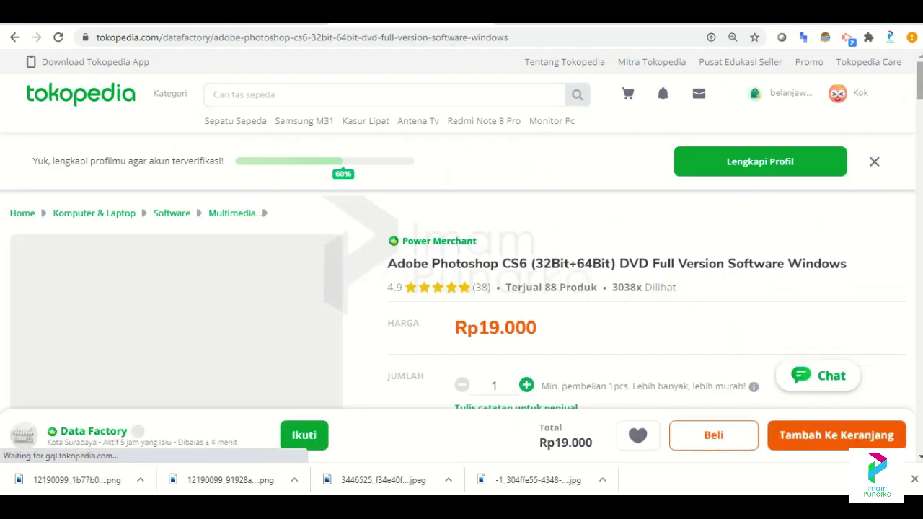
{"action": "scroll", "coordinate": [461, 274], "scroll_direction": "down", "scroll_amount": 1}
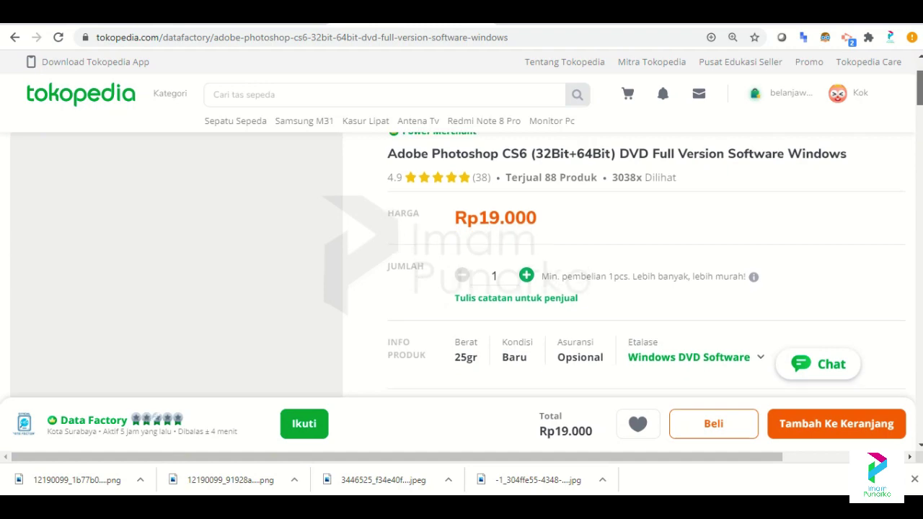
{"action": "scroll", "coordinate": [461, 274], "scroll_direction": "down", "scroll_amount": 3}
{"action": "scroll", "coordinate": [461, 274], "scroll_direction": "up", "scroll_amount": 1}
{"action": "scroll", "coordinate": [289, 197], "scroll_direction": "up", "scroll_amount": 2}
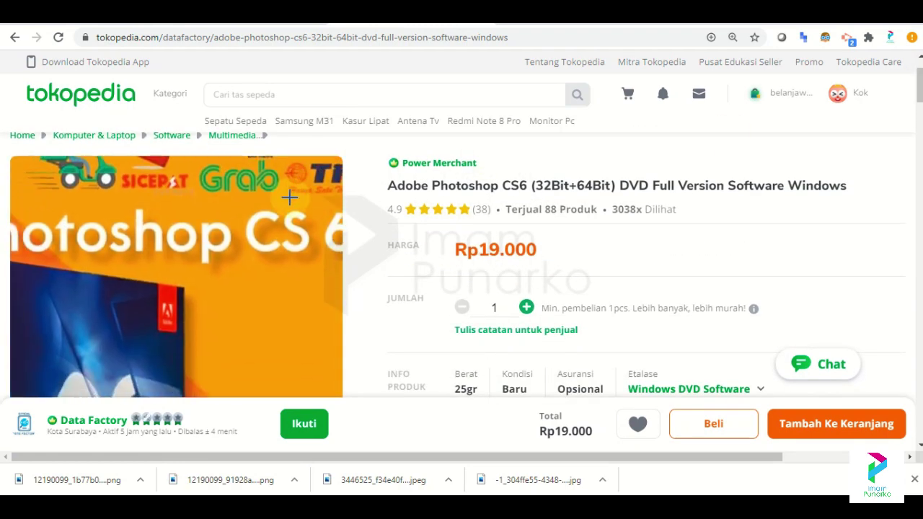
Save the orange Photoshop CS6 DVD cover image to Downloads.
{"action": "left_click", "coordinate": [290, 198]}
{"action": "right_click", "coordinate": [473, 219]}
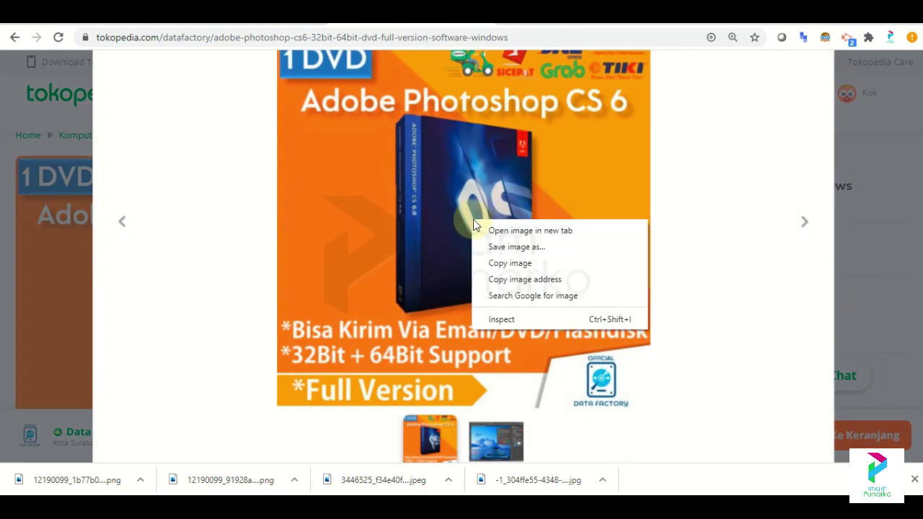
{"action": "left_click", "coordinate": [517, 247]}
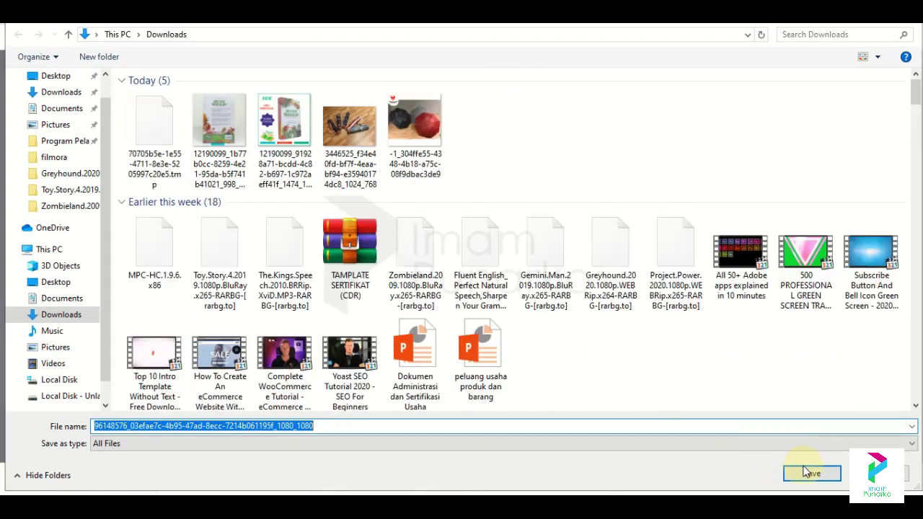
{"action": "left_click", "coordinate": [805, 468]}
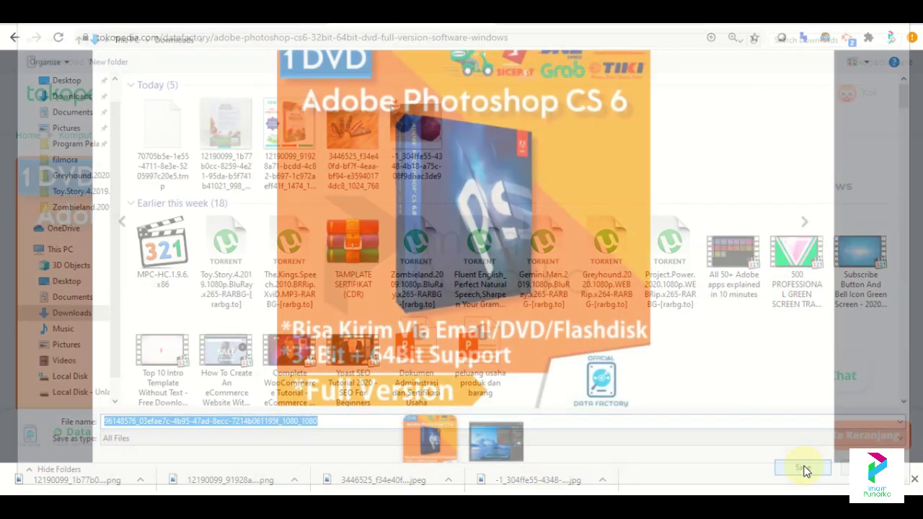
Save the Photoshop screenshot image as well, then close the enlarged gallery.
{"action": "left_click", "coordinate": [805, 224]}
{"action": "right_click", "coordinate": [503, 245]}
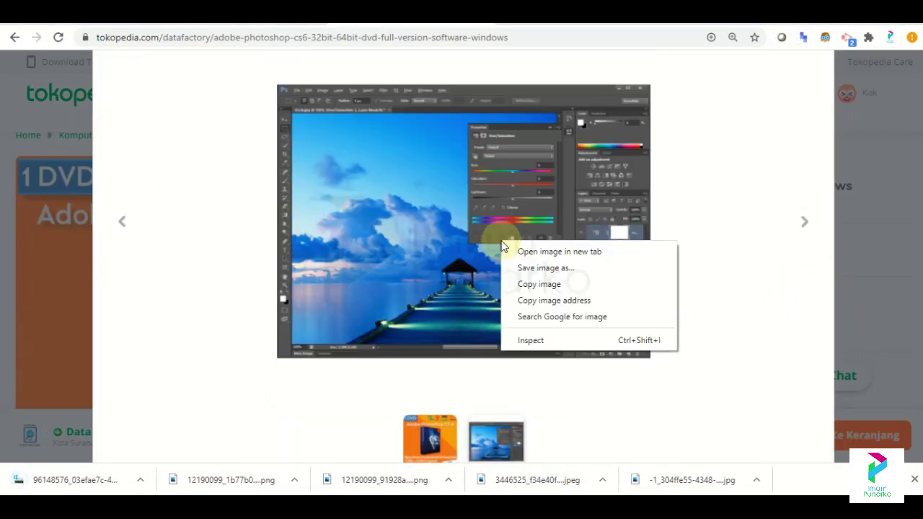
{"action": "left_click", "coordinate": [543, 269]}
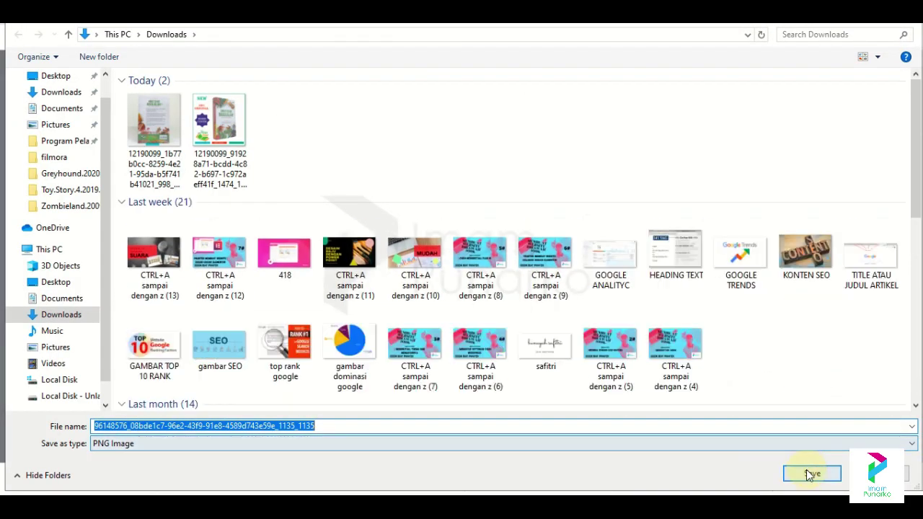
{"action": "left_click", "coordinate": [809, 474]}
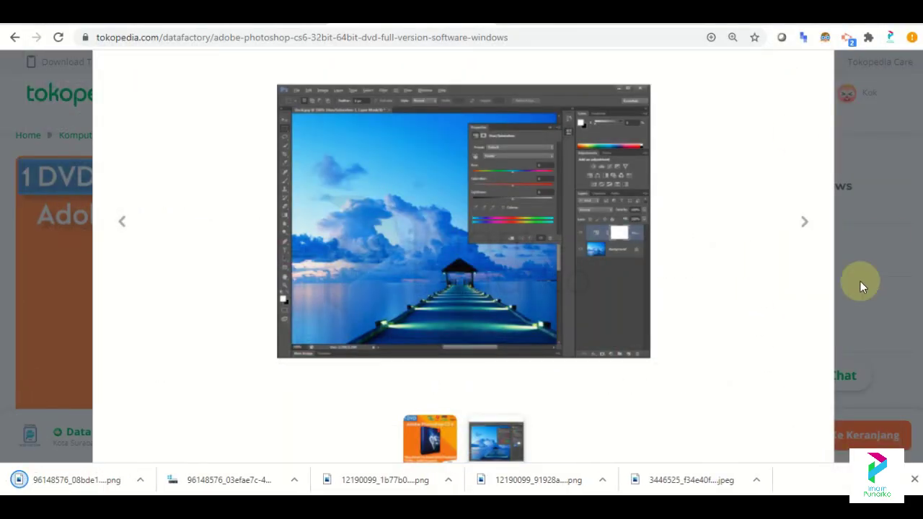
{"action": "left_click", "coordinate": [862, 286]}
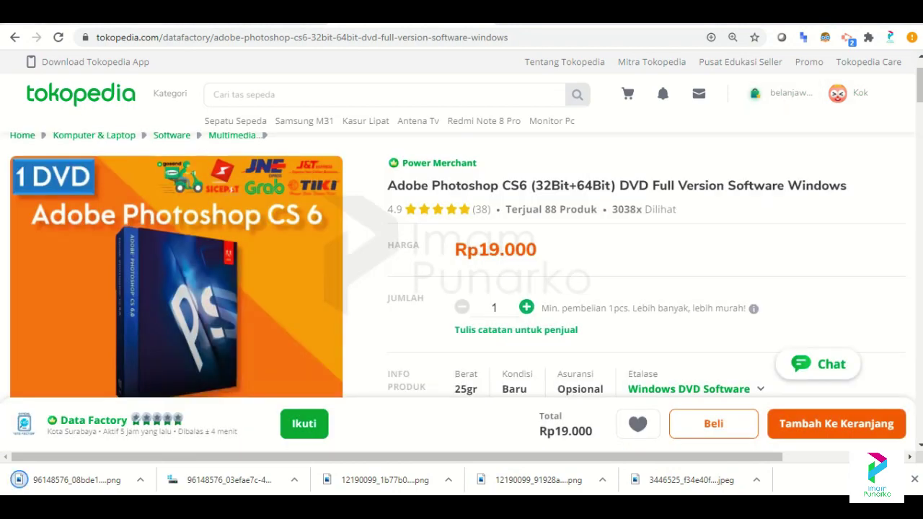
Back in WordPress, start a blank new WooCommerce product via Products > Add New.
{"action": "key", "text": "ctrl+Tab"}
{"action": "scroll", "coordinate": [461, 289], "scroll_direction": "down", "scroll_amount": 3}
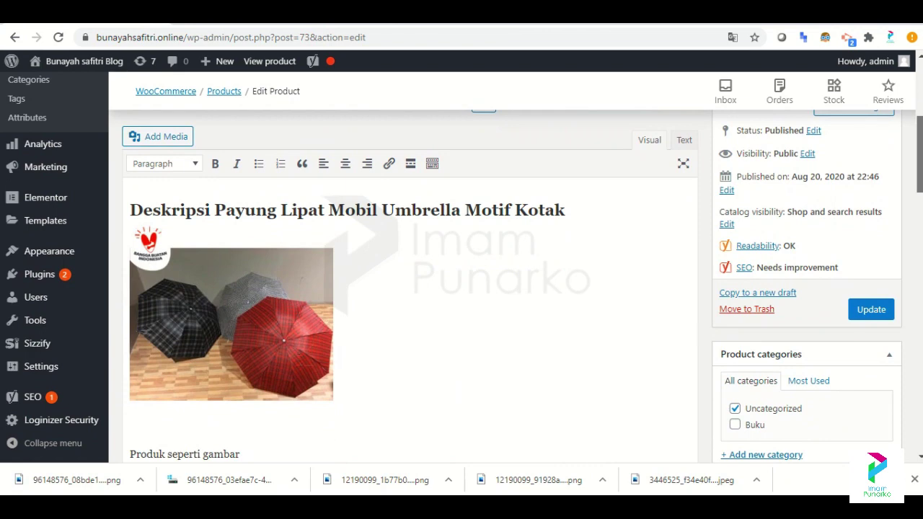
{"action": "scroll", "coordinate": [382, 215], "scroll_direction": "up", "scroll_amount": 3}
{"action": "left_click", "coordinate": [26, 289]}
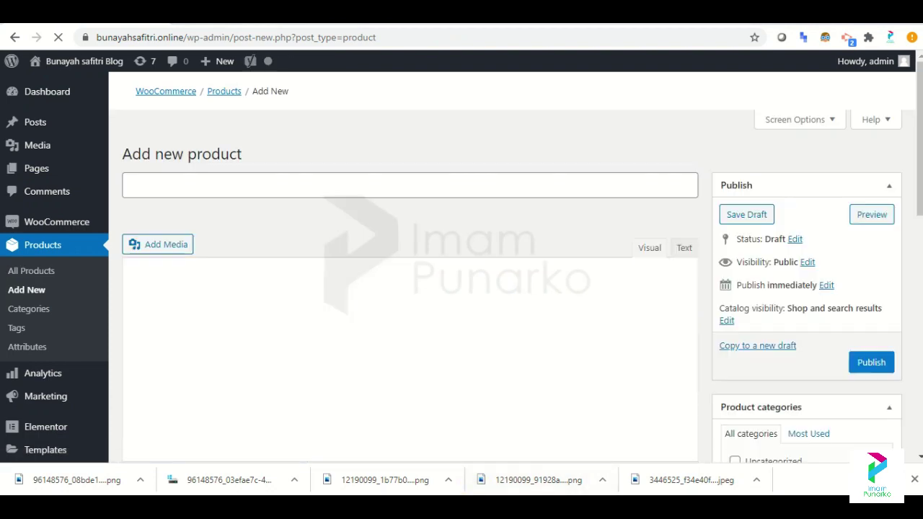
{"action": "left_click", "coordinate": [469, 509]}
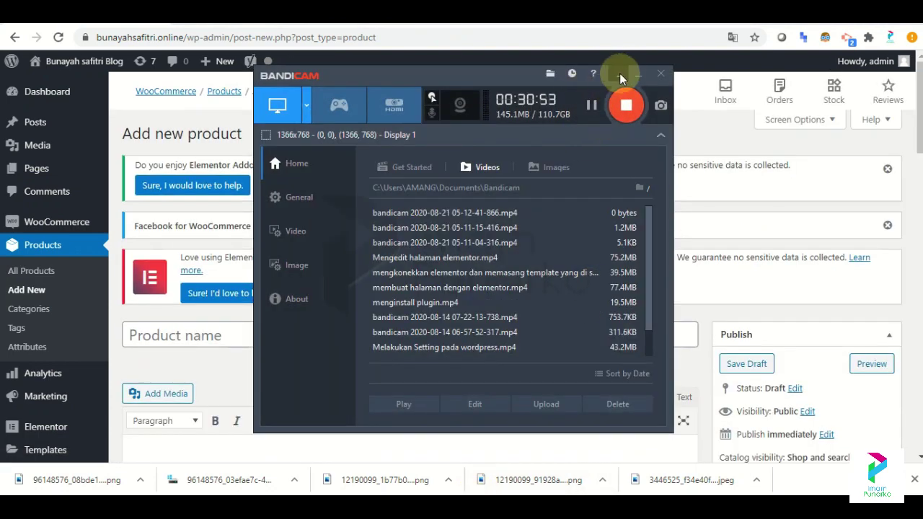
{"action": "left_click", "coordinate": [638, 75]}
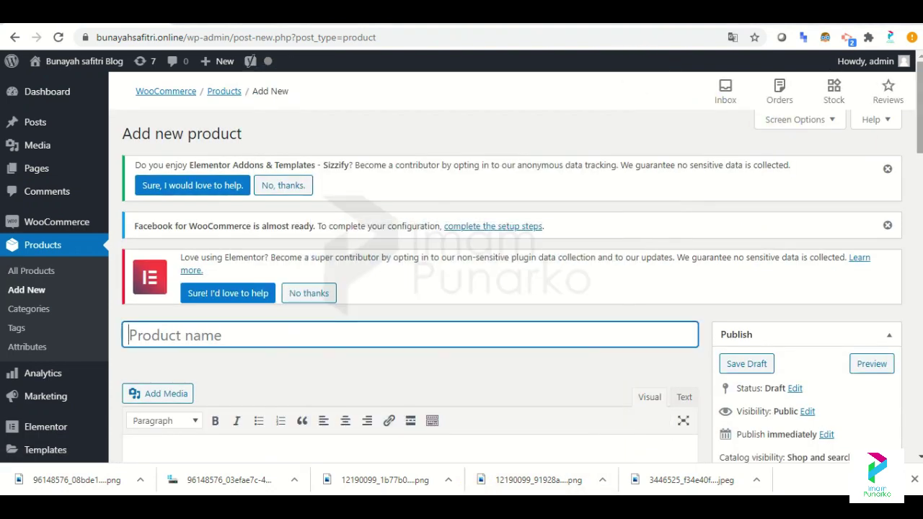
{"action": "scroll", "coordinate": [461, 266], "scroll_direction": "down", "scroll_amount": 2}
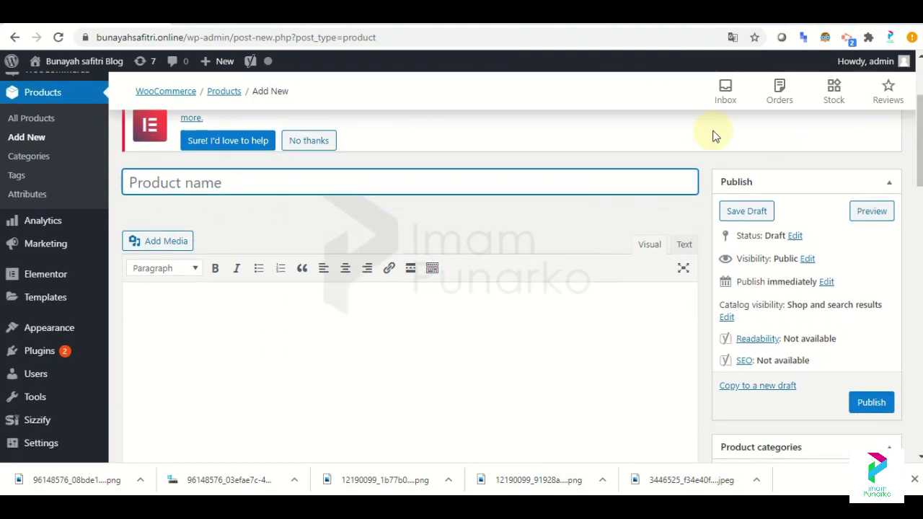
Name the product 'Adobe Photoshop CS6 (32Bit+64Bit) DVD Full Version Software Windows', copied from Tokopedia.
{"action": "left_click", "coordinate": [386, 25]}
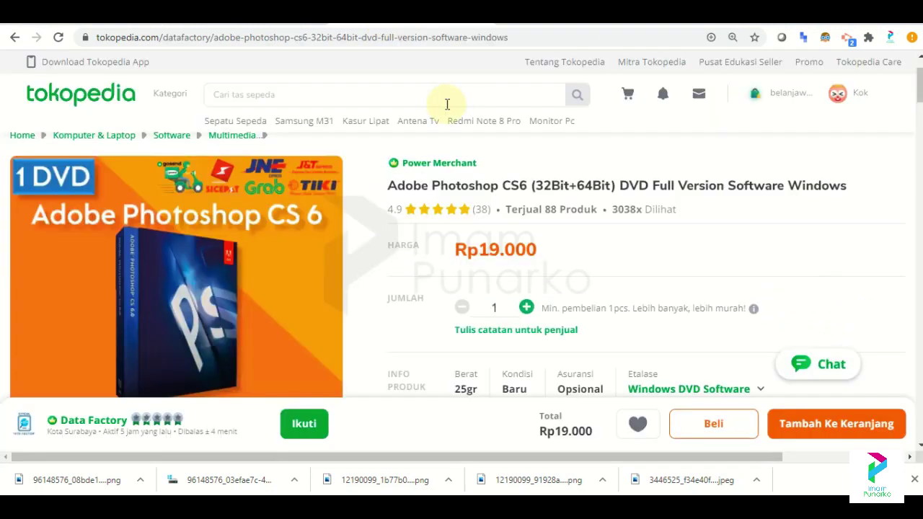
{"action": "left_click_drag", "start_coordinate": [382, 186], "coordinate": [848, 201]}
{"action": "key", "text": "ctrl+c"}
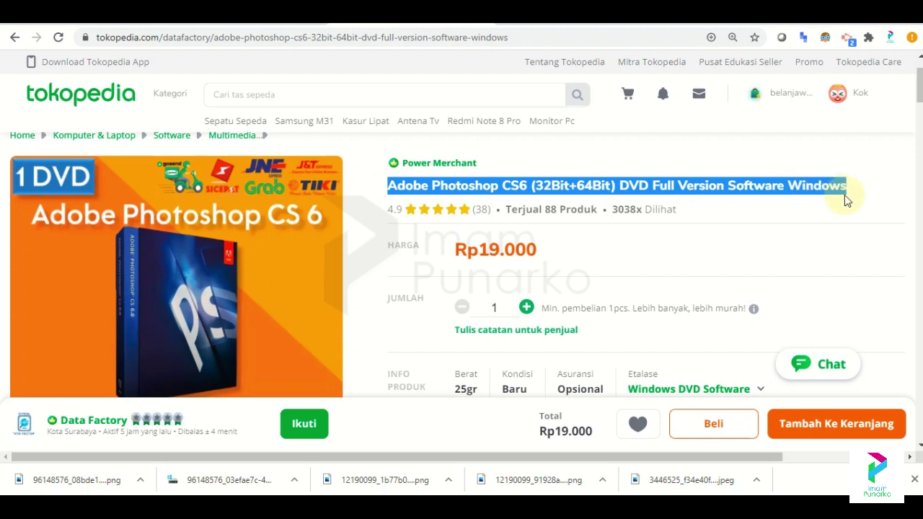
{"action": "key", "text": "ctrl+Tab"}
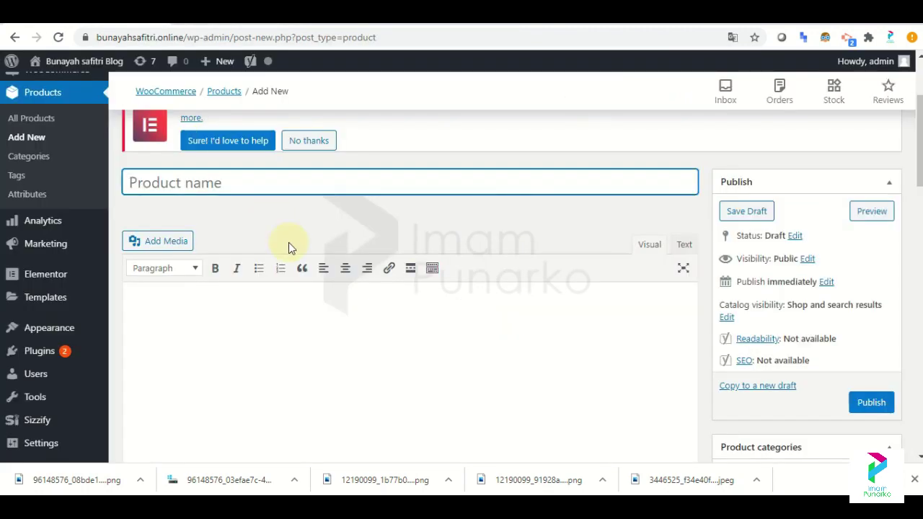
{"action": "key", "text": "ctrl+v"}
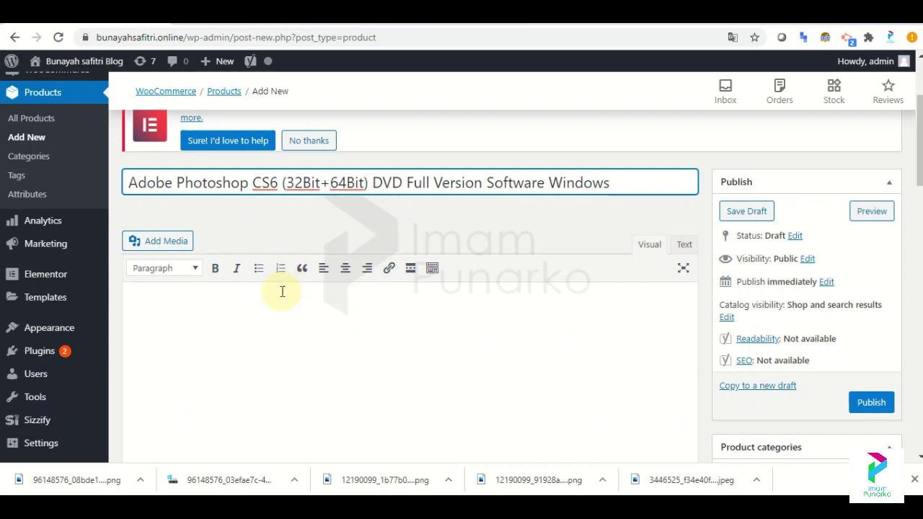
{"action": "left_click", "coordinate": [277, 303]}
{"action": "key", "text": "ctrl+shift+Tab"}
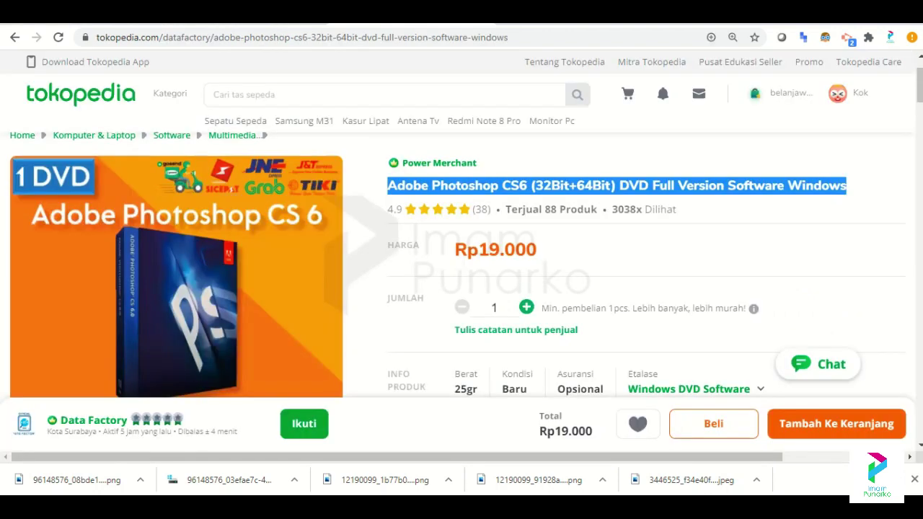
Paste the Tokopedia Deskripsi text for Photoshop CS6 into the product's content editor.
{"action": "scroll", "coordinate": [462, 274], "scroll_direction": "down", "scroll_amount": 6}
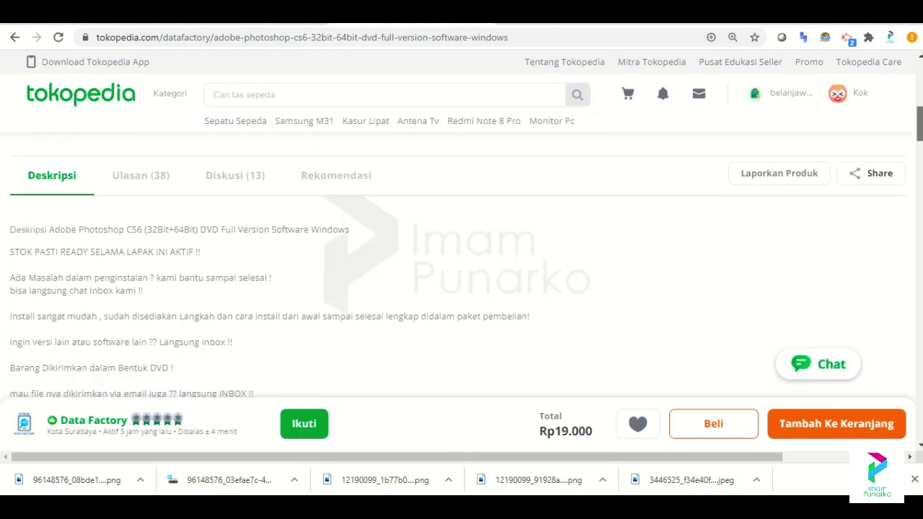
{"action": "left_click_drag", "start_coordinate": [11, 214], "coordinate": [186, 357]}
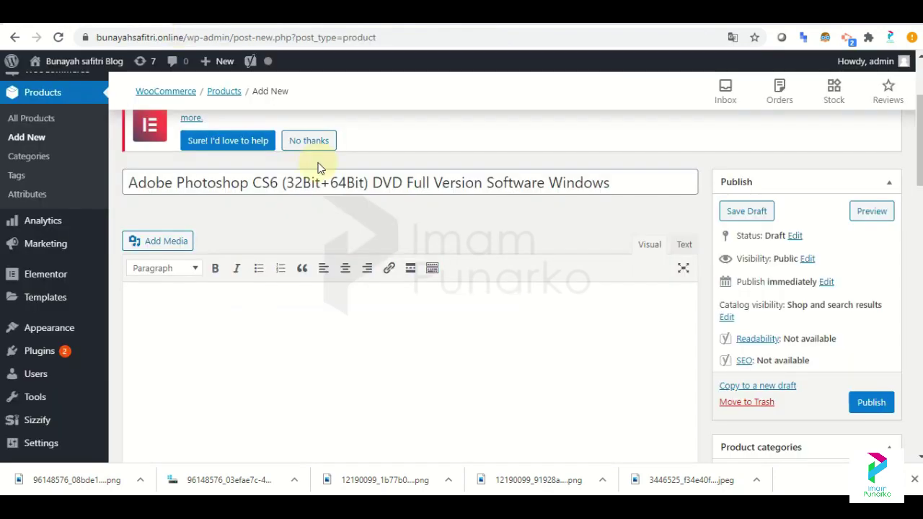
{"action": "type", "text": "Deskripsi Adobe Photoshop CS6 (32Bit+64Bit) DVD Full Version Software Windows  STOK PASTI READY SELAMA LAPAK INI AKTIF !!  Ada Masalah dalam penginstalan ? kami bantu sampai selesai ! bisa langsung chat Inbox kami !!  Install sangat mudah , sudah disediakan Langkah dan cara install dari awal sampai selesai lengkap didalam paket pembelian!  ingin versi lain atau software lain ?? Langsung Inbox !!  Barang Dikirimkan dalam Bentuk DVD !"}
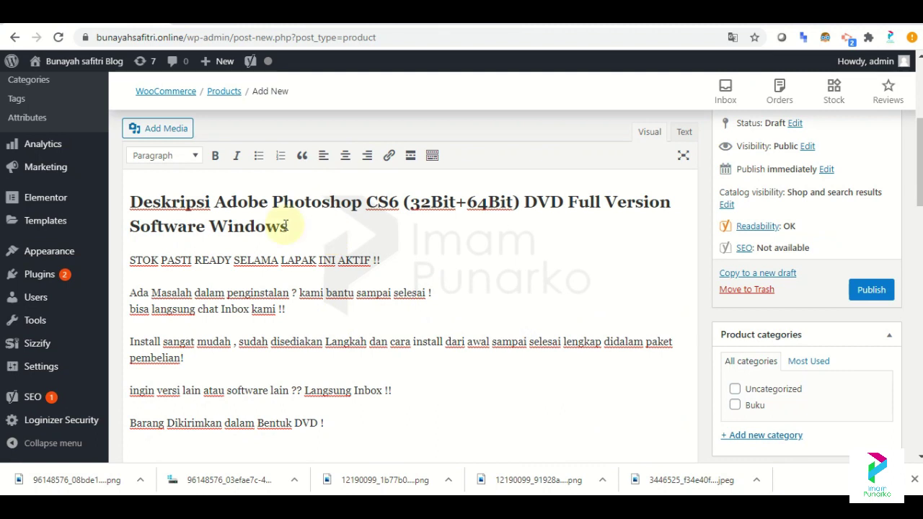
Delete the Deskripsi heading and the STOK PASTI READY line from the description.
{"action": "left_click_drag", "start_coordinate": [299, 228], "coordinate": [117, 198]}
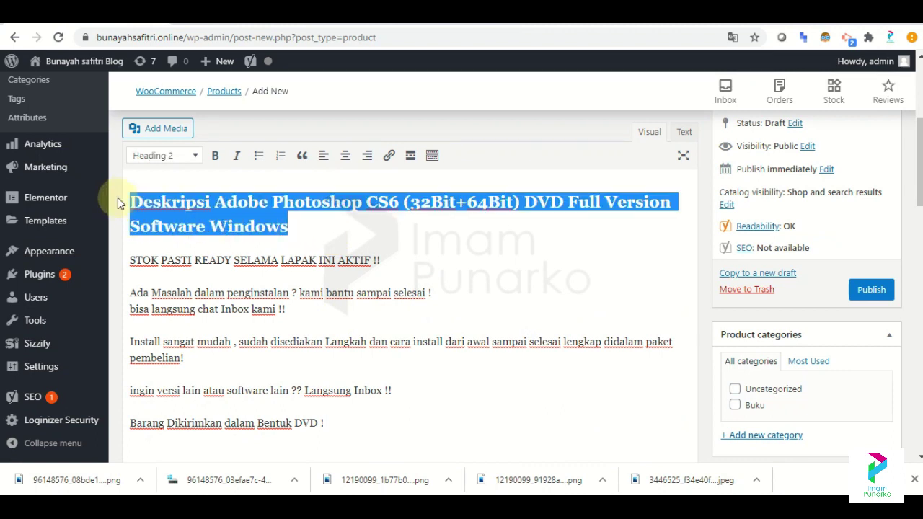
{"action": "key", "text": "BackSpace"}
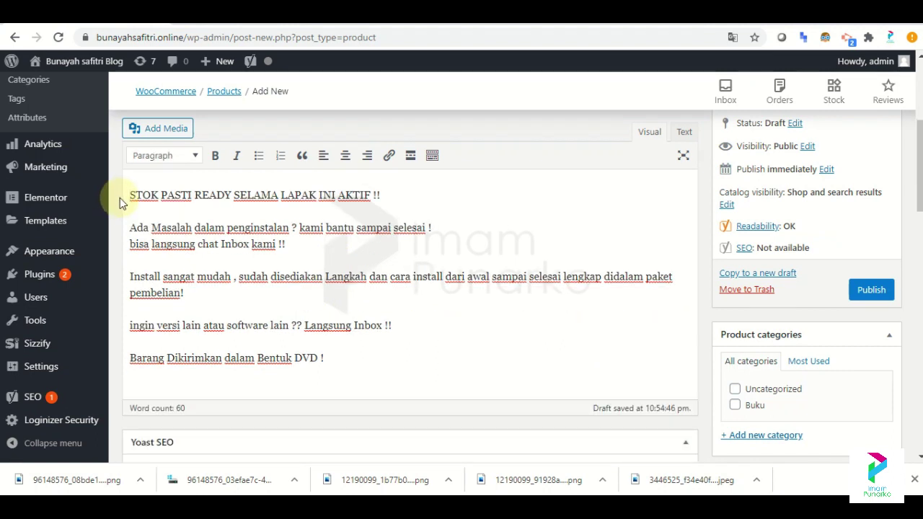
{"action": "left_click_drag", "start_coordinate": [455, 196], "coordinate": [115, 198]}
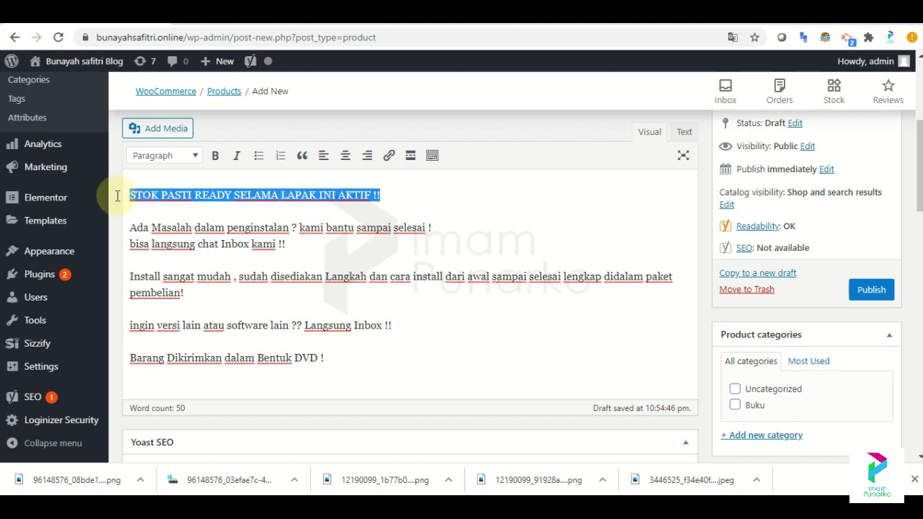
{"action": "key", "text": "BackSpace"}
{"action": "key", "text": "Delete"}
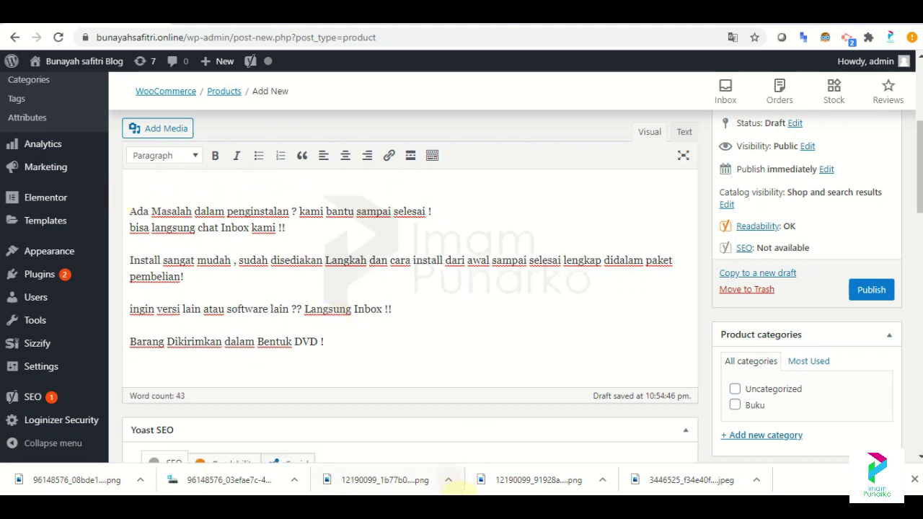
Remove the two support lines and the '?? Langsung Inbox !!' ending from the description.
{"action": "left_click", "coordinate": [462, 494]}
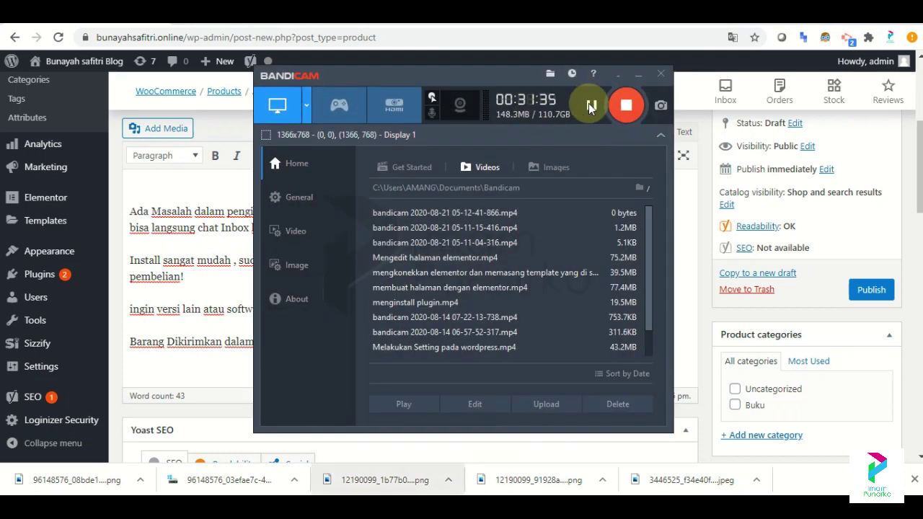
{"action": "left_click", "coordinate": [639, 75]}
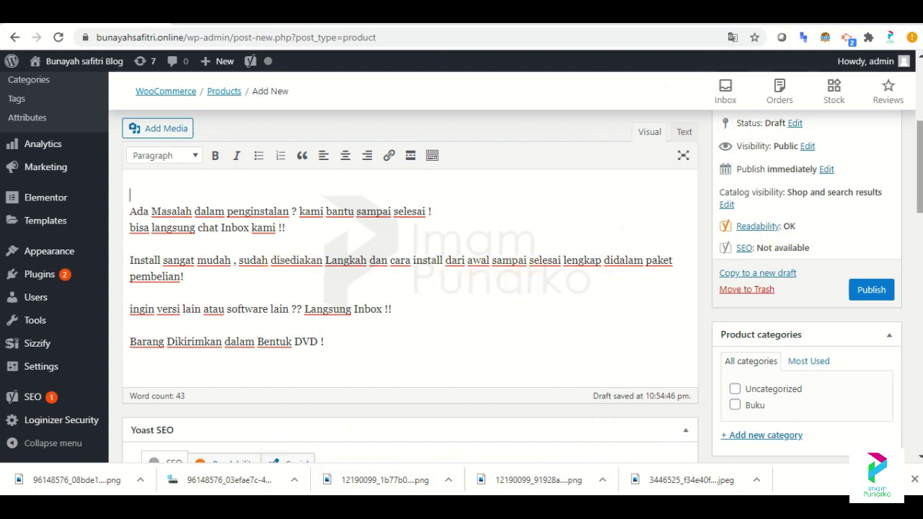
{"action": "scroll", "coordinate": [779, 232], "scroll_direction": "down", "scroll_amount": 1}
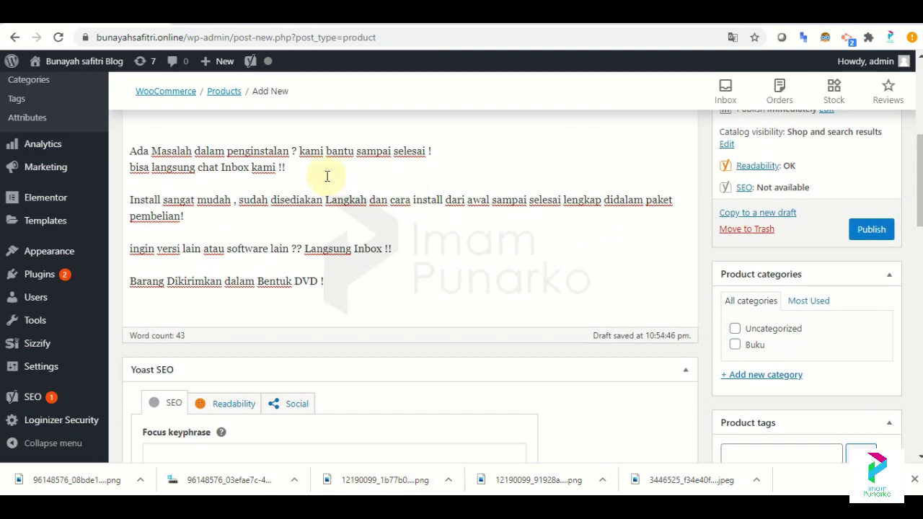
{"action": "left_click_drag", "start_coordinate": [315, 173], "coordinate": [123, 153]}
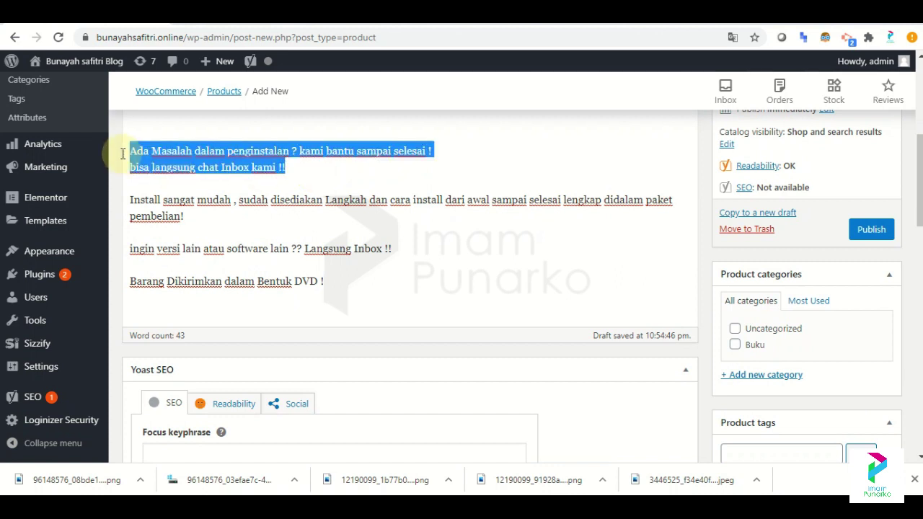
{"action": "key", "text": "BackSpace"}
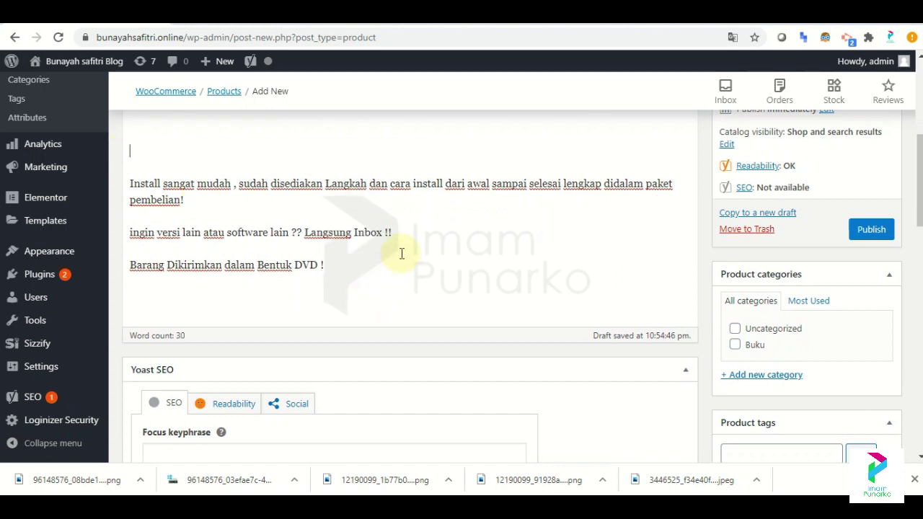
{"action": "left_click_drag", "start_coordinate": [402, 233], "coordinate": [296, 232]}
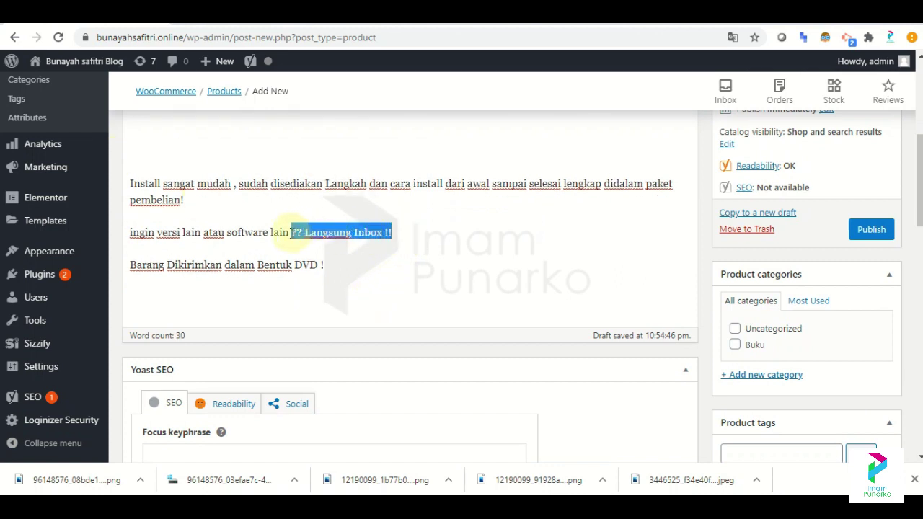
{"action": "key", "text": "BackSpace"}
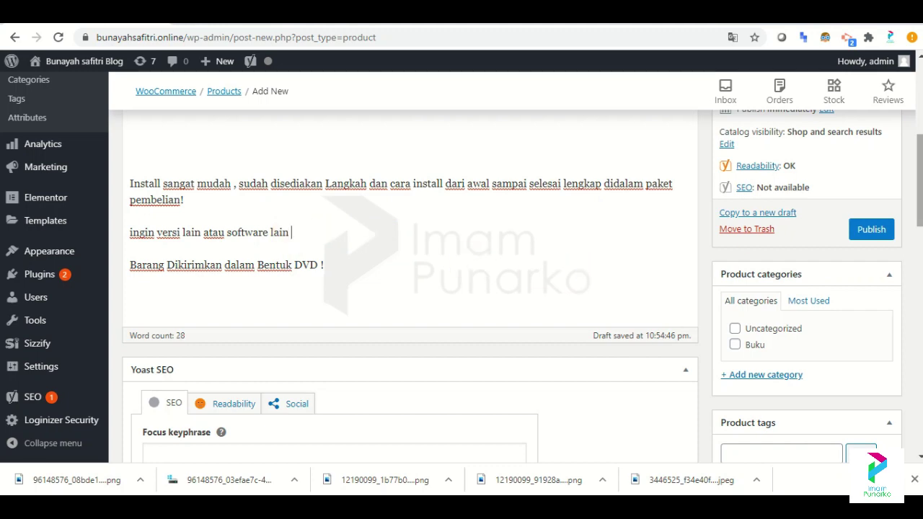
{"action": "scroll", "coordinate": [409, 289], "scroll_direction": "down", "scroll_amount": 5}
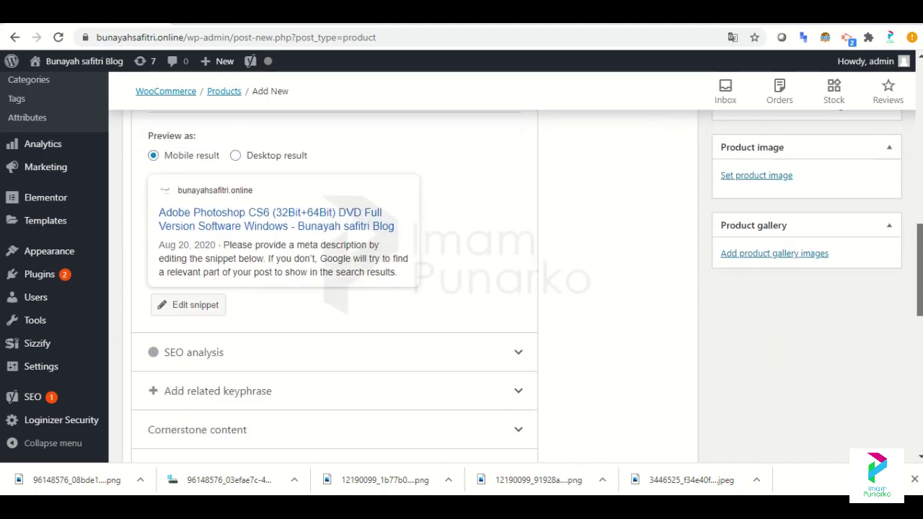
Start the Yoast SEO focus keyphrase by typing 'julal' in the Focus keyphrase field.
{"action": "scroll", "coordinate": [202, 177], "scroll_direction": "up", "scroll_amount": 1}
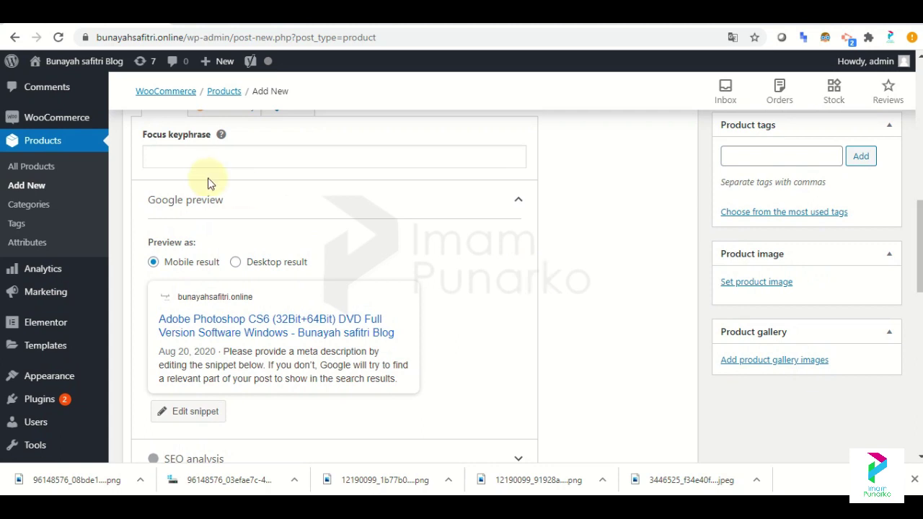
{"action": "left_click", "coordinate": [195, 161]}
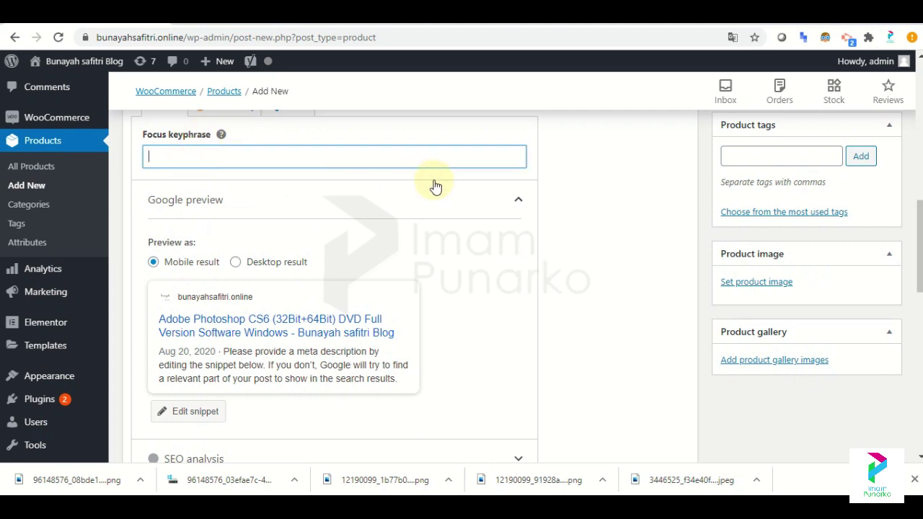
{"action": "type", "text": "julal Software Adobe photoshop"}
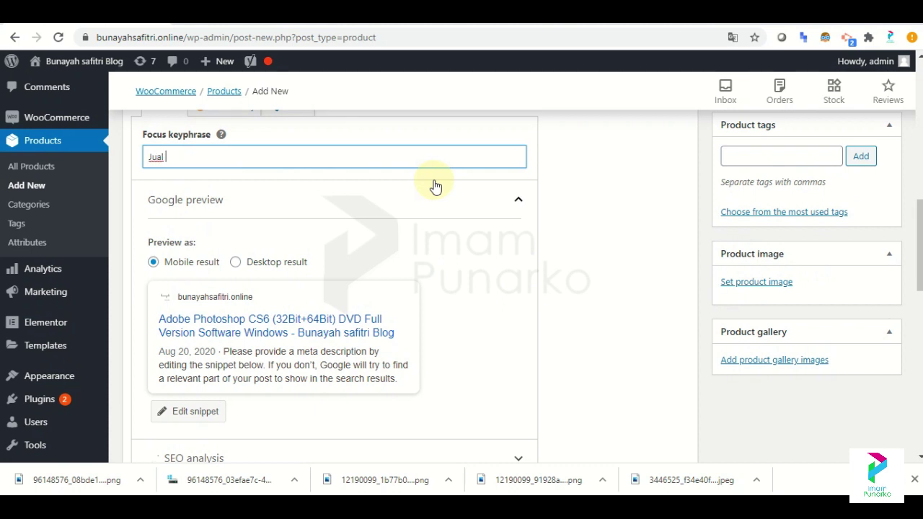
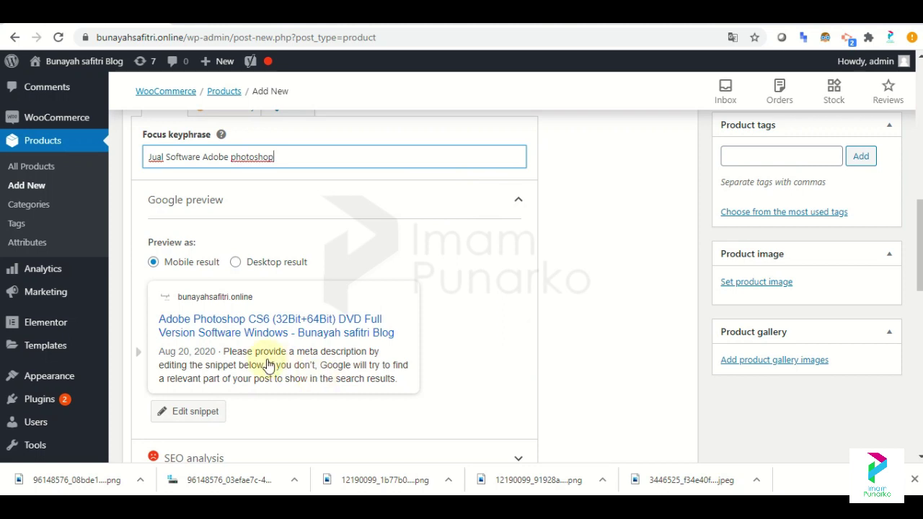
Open the Yoast snippet editor and select the 'Install sangat mudah…' line on the Tokopedia listing.
{"action": "scroll", "coordinate": [426, 313], "scroll_direction": "down", "scroll_amount": 2}
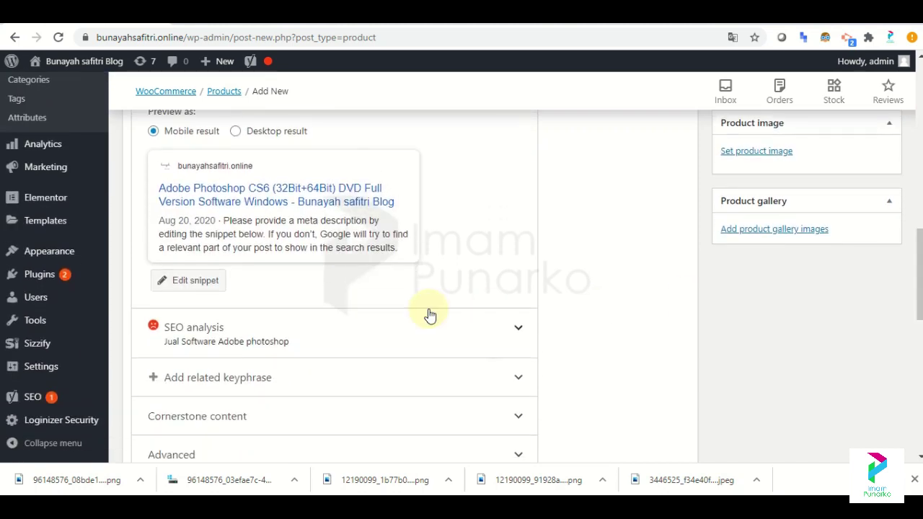
{"action": "left_click", "coordinate": [189, 285]}
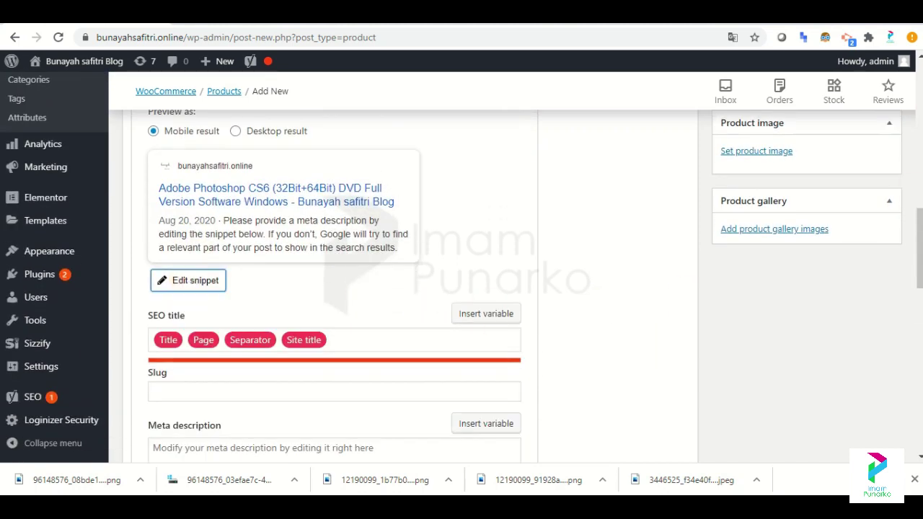
{"action": "scroll", "coordinate": [189, 286], "scroll_direction": "down", "scroll_amount": 2}
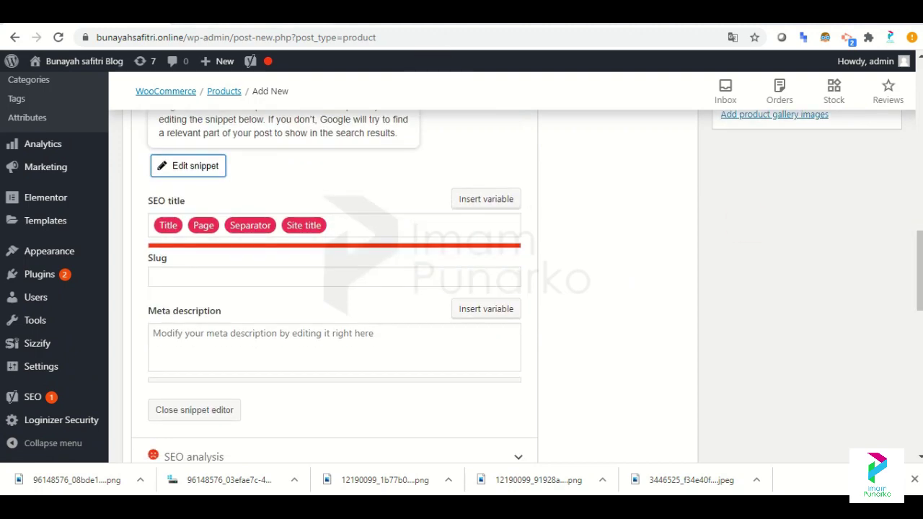
{"action": "left_click", "coordinate": [425, 18]}
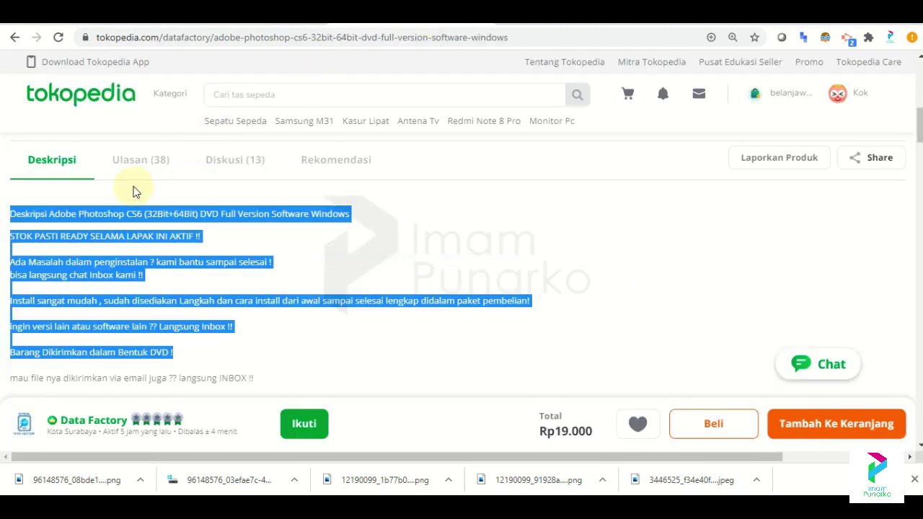
{"action": "left_click", "coordinate": [140, 210]}
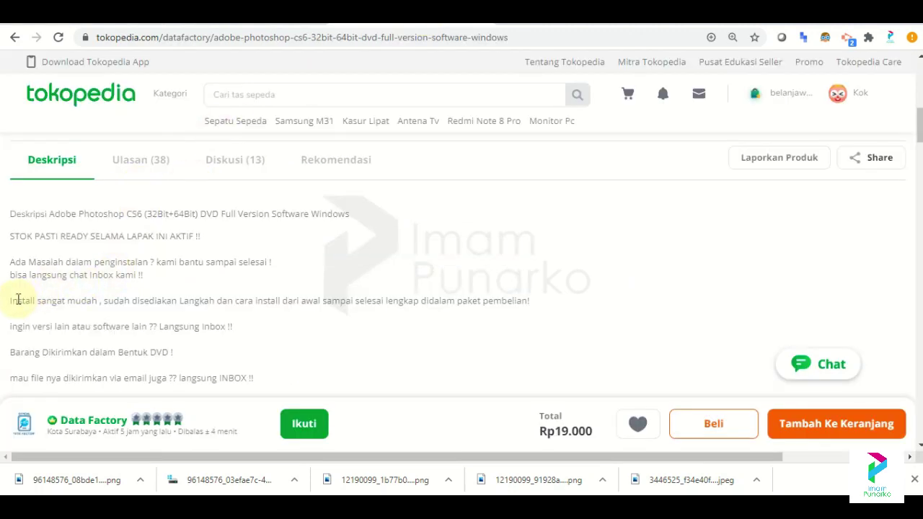
{"action": "left_click_drag", "start_coordinate": [10, 301], "coordinate": [546, 312]}
{"action": "key", "text": "ctrl+c"}
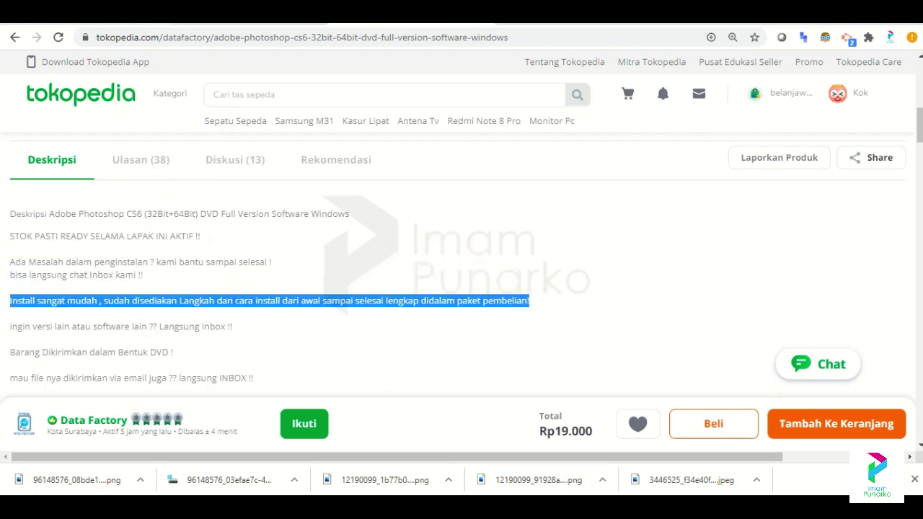
Paste the copied installation line into the Meta description field and check the search preview.
{"action": "key", "text": "ctrl+Tab"}
{"action": "left_click", "coordinate": [238, 334]}
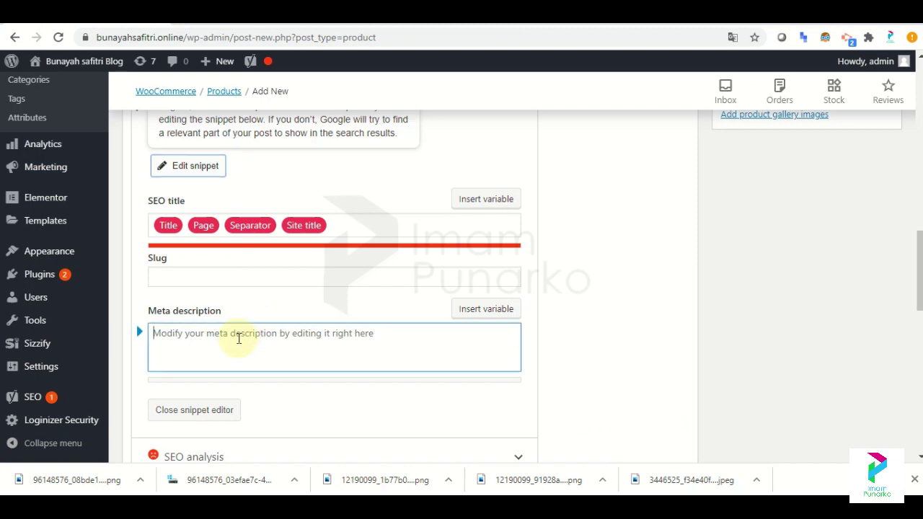
{"action": "key", "text": "ctrl+v"}
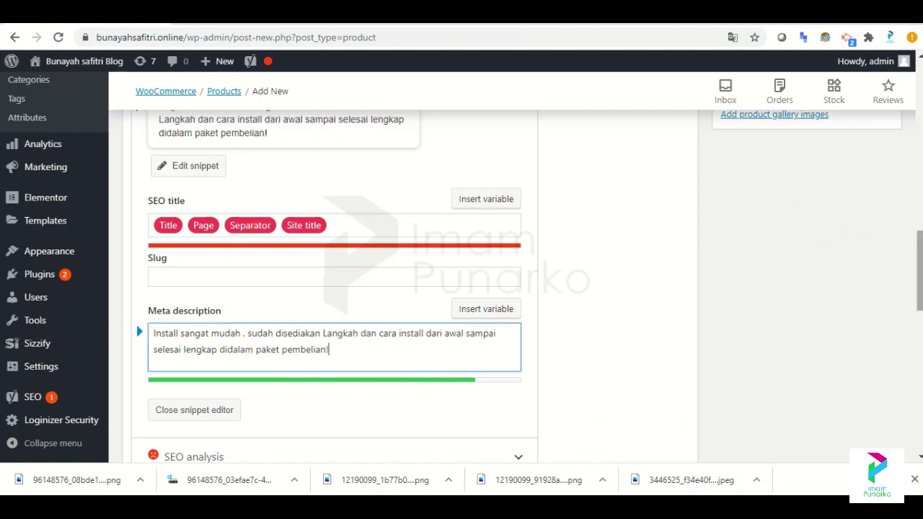
{"action": "scroll", "coordinate": [919, 267], "scroll_direction": "up", "scroll_amount": 1}
{"action": "scroll", "coordinate": [531, 230], "scroll_direction": "up", "scroll_amount": 1}
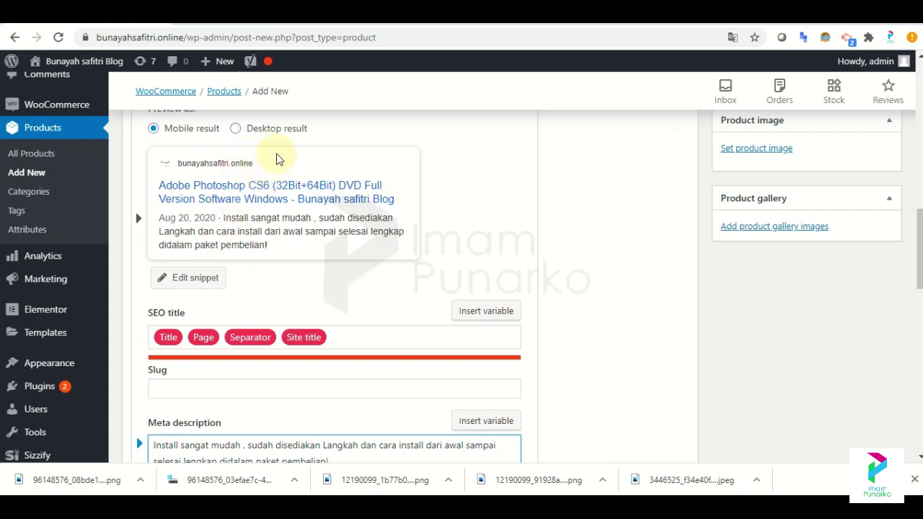
{"action": "scroll", "coordinate": [919, 238], "scroll_direction": "up", "scroll_amount": 1}
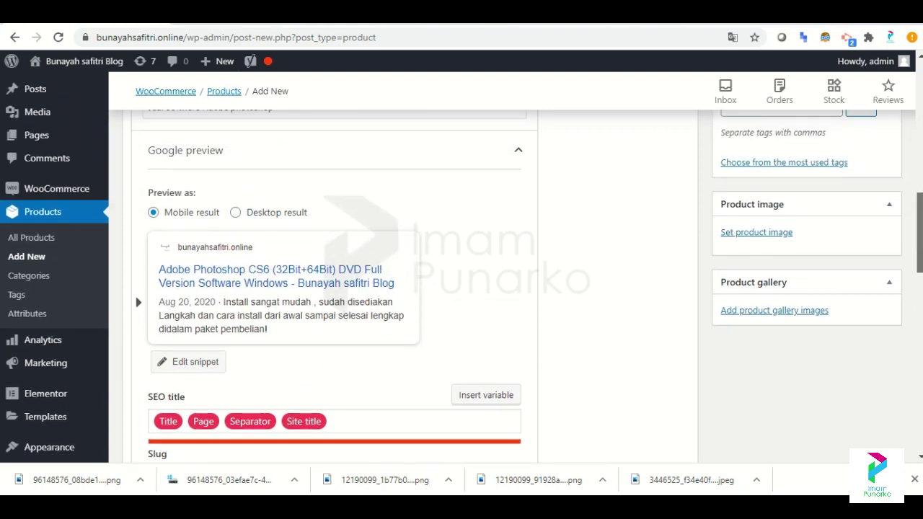
{"action": "scroll", "coordinate": [919, 232], "scroll_direction": "up", "scroll_amount": 2}
{"action": "scroll", "coordinate": [919, 216], "scroll_direction": "down", "scroll_amount": 1}
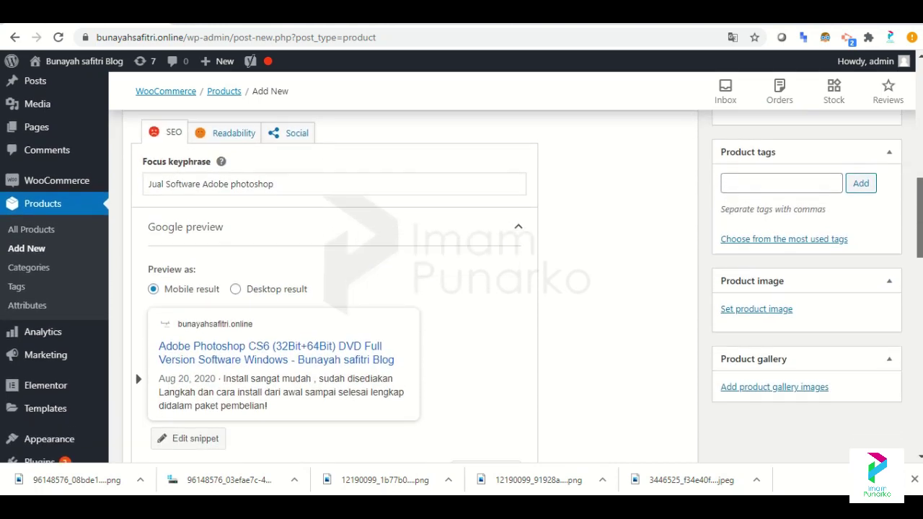
{"action": "scroll", "coordinate": [918, 245], "scroll_direction": "down", "scroll_amount": 2}
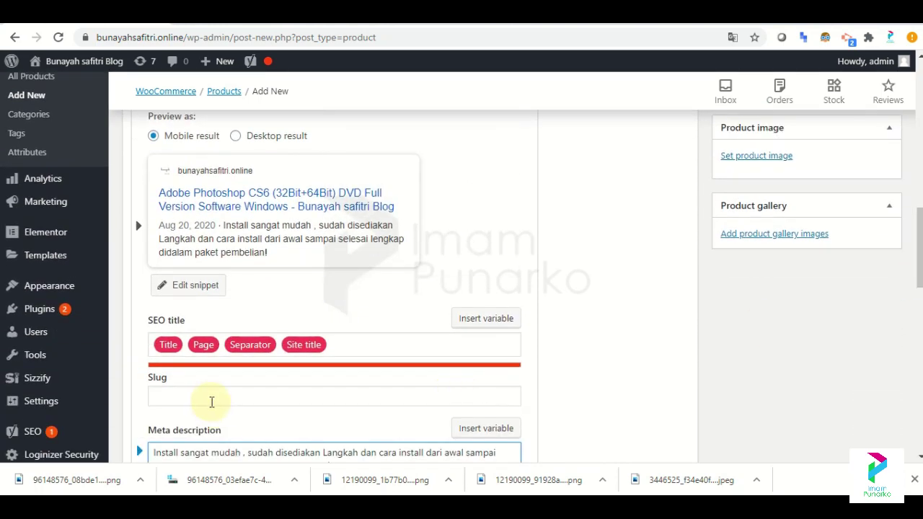
Enter 'jual software adobe photoshop' as the product's Yoast slug.
{"action": "left_click", "coordinate": [210, 399]}
{"action": "type", "text": "jual software adobe photoshop"}
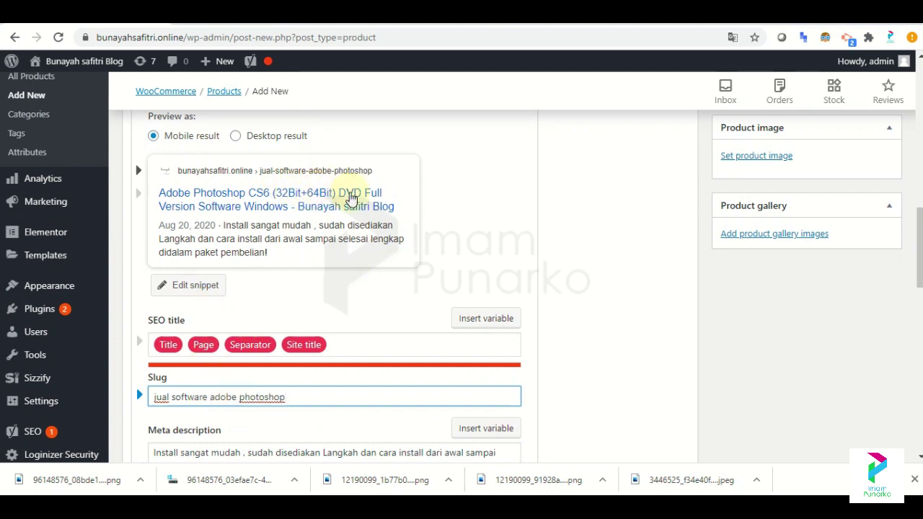
{"action": "scroll", "coordinate": [462, 288], "scroll_direction": "down", "scroll_amount": 6}
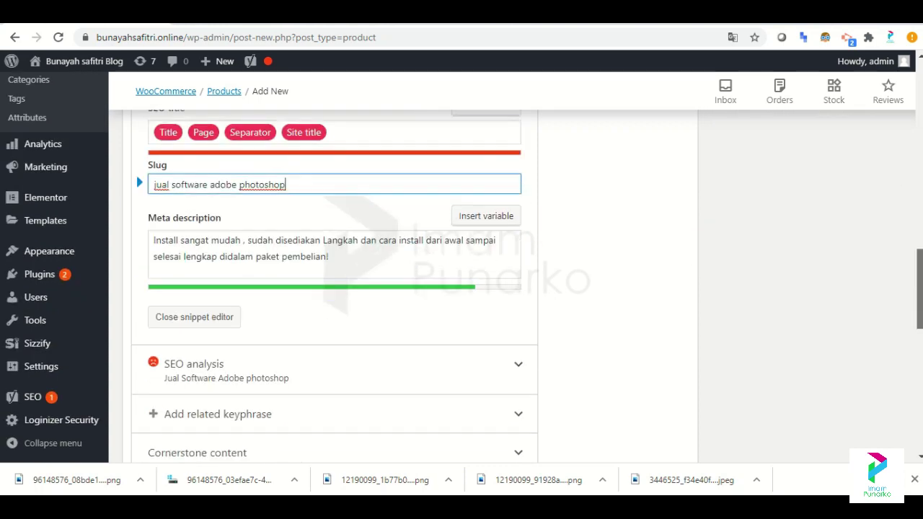
{"action": "scroll", "coordinate": [525, 248], "scroll_direction": "down", "scroll_amount": 3}
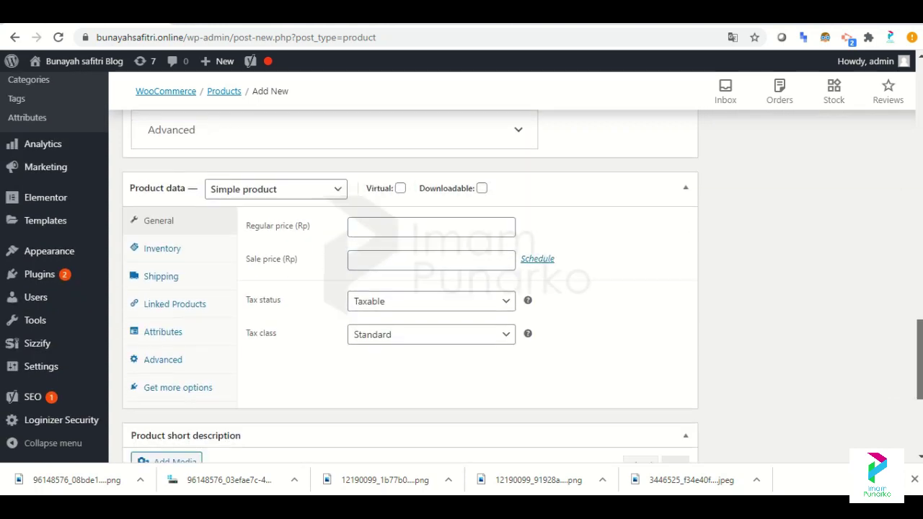
Set the regular price to 100000 and the sale price to 70000 in Product data.
{"action": "left_click", "coordinate": [355, 224]}
{"action": "key", "text": "ctrl+Tab"}
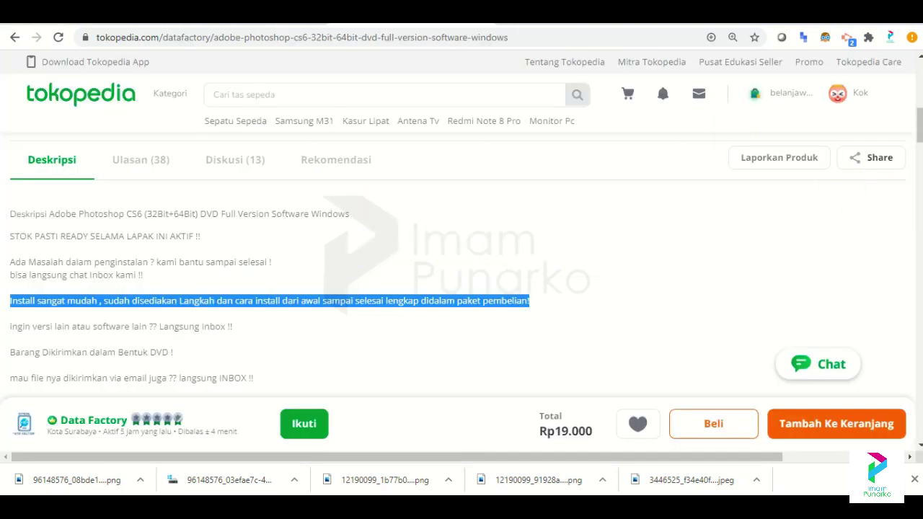
{"action": "key", "text": "ctrl+shift+Tab"}
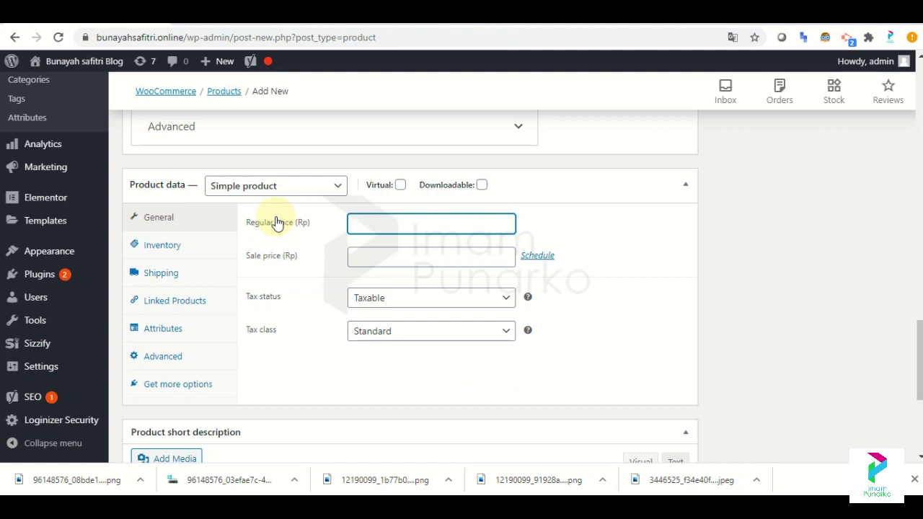
{"action": "type", "text": "10000"}
{"action": "key", "text": "Tab"}
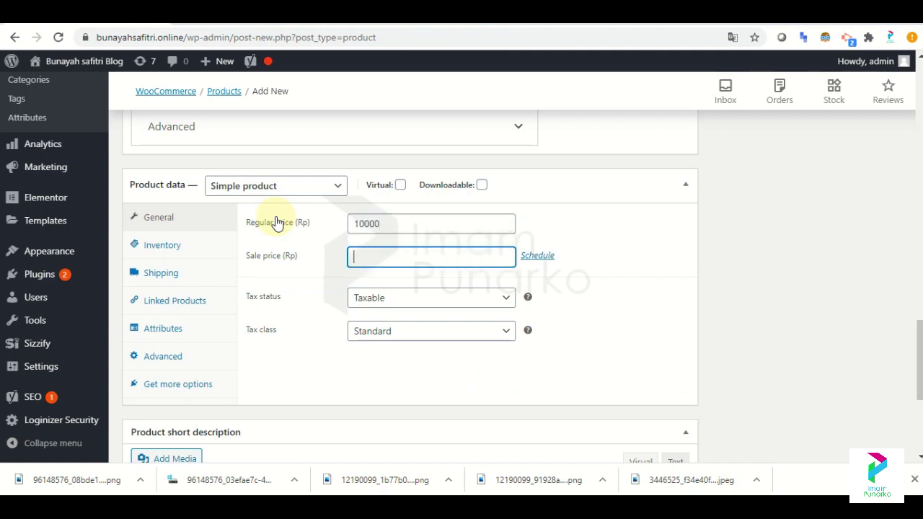
{"action": "type", "text": "70000"}
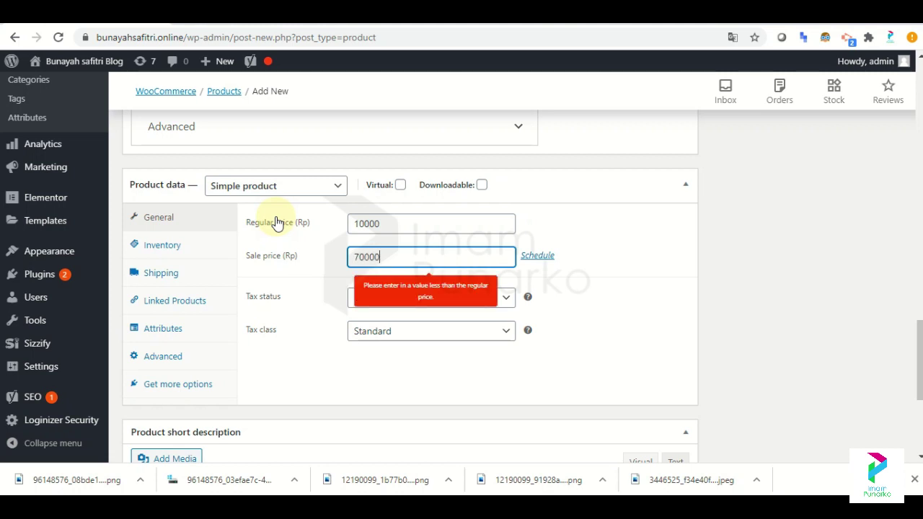
{"action": "left_click", "coordinate": [383, 224]}
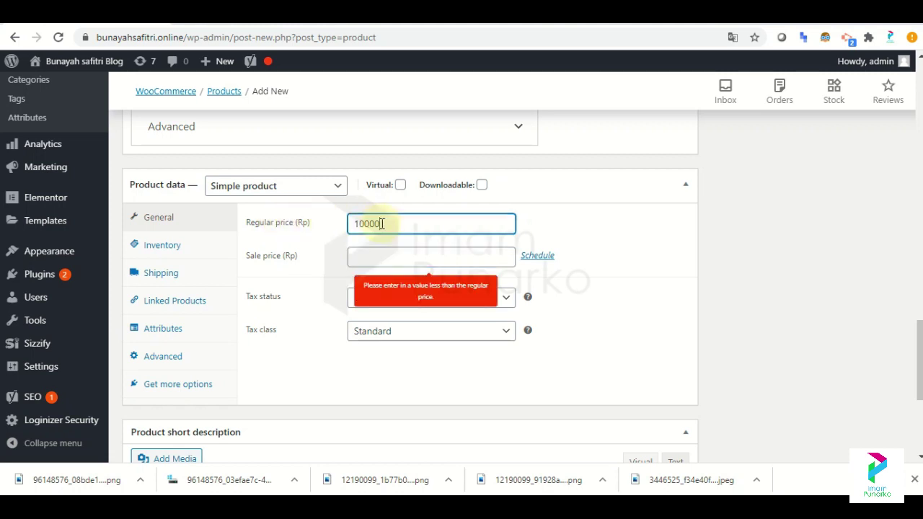
{"action": "left_click", "coordinate": [380, 261]}
{"action": "type", "text": "70000"}
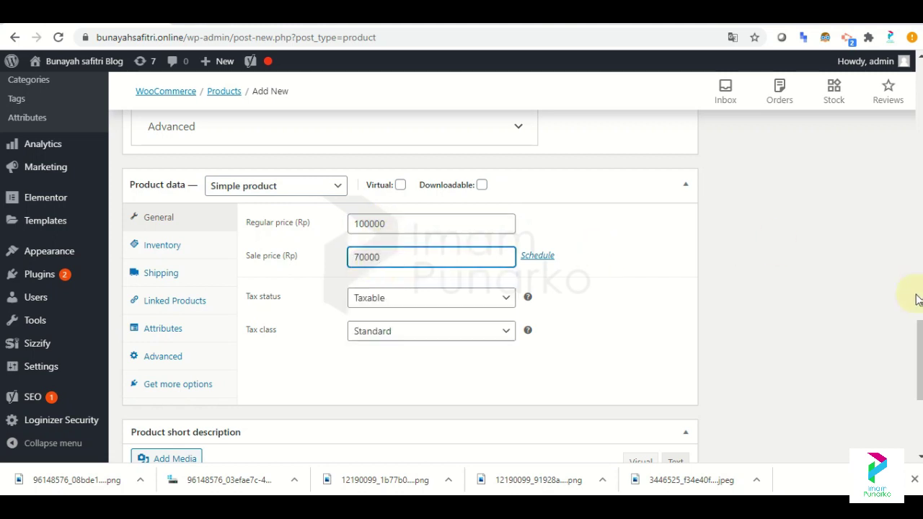
{"action": "left_click", "coordinate": [163, 246]}
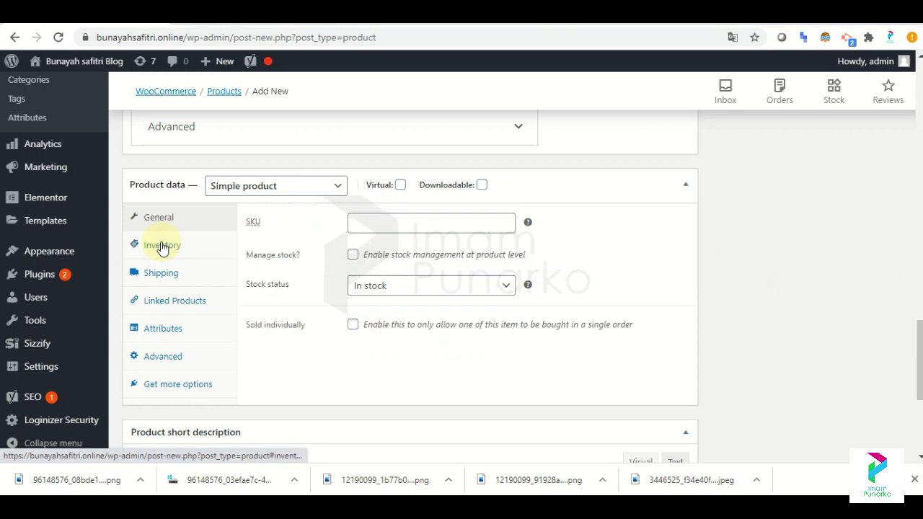
Give the product weight 1 and dimensions 20 × 40 × 40 in the Shipping tab.
{"action": "left_click", "coordinate": [428, 230]}
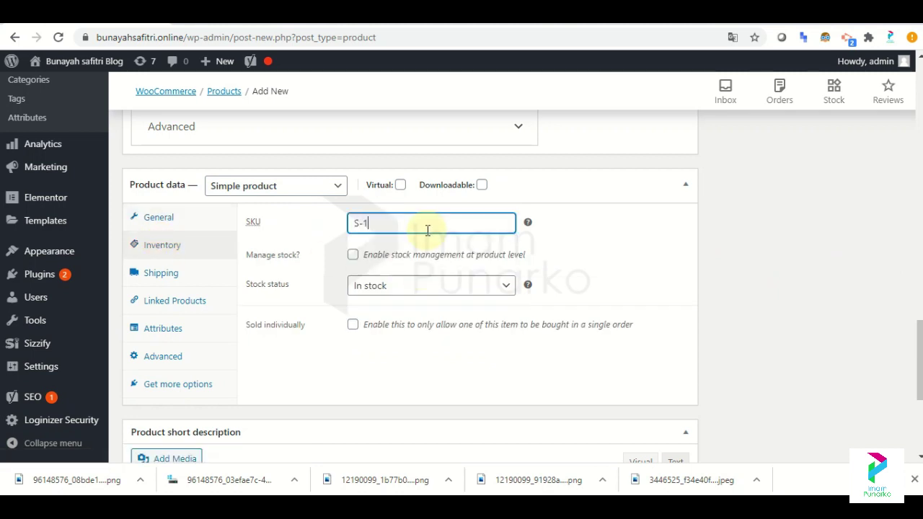
{"action": "left_click", "coordinate": [168, 277]}
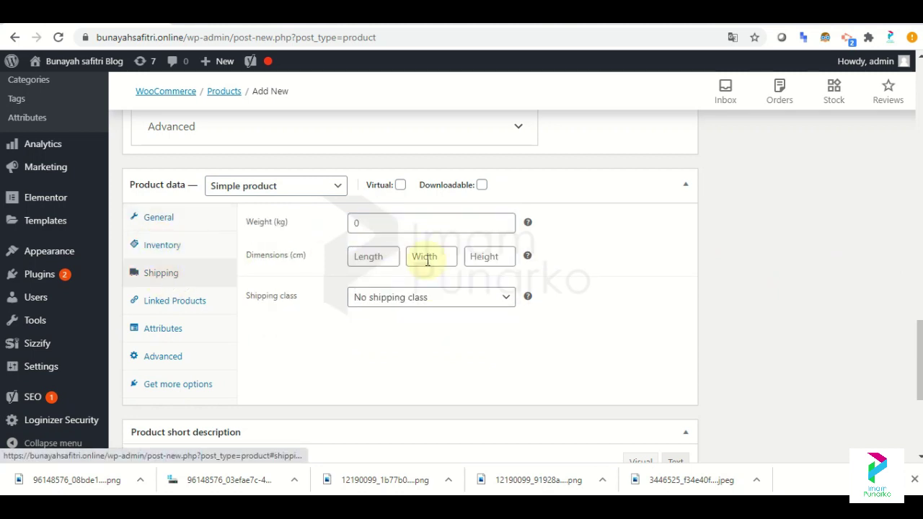
{"action": "left_click", "coordinate": [378, 227]}
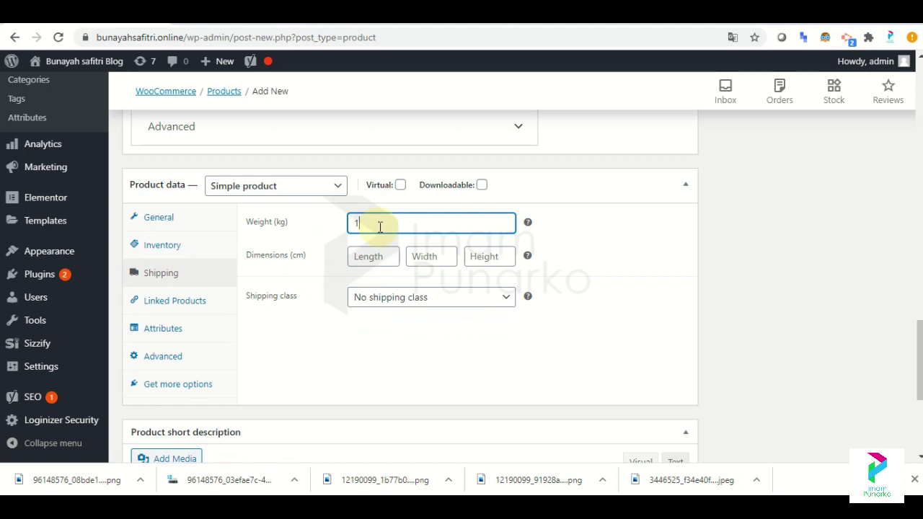
{"action": "left_click", "coordinate": [375, 257]}
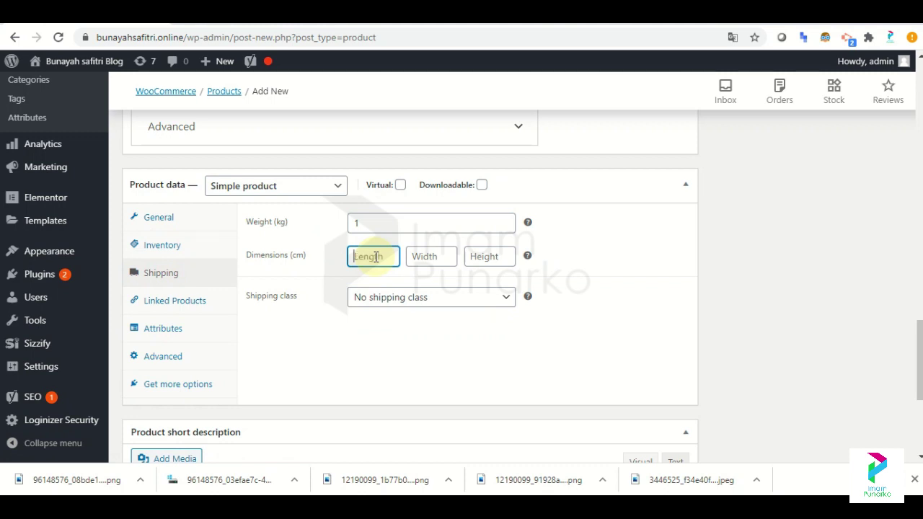
{"action": "type", "text": "20"}
{"action": "key", "text": "Tab"}
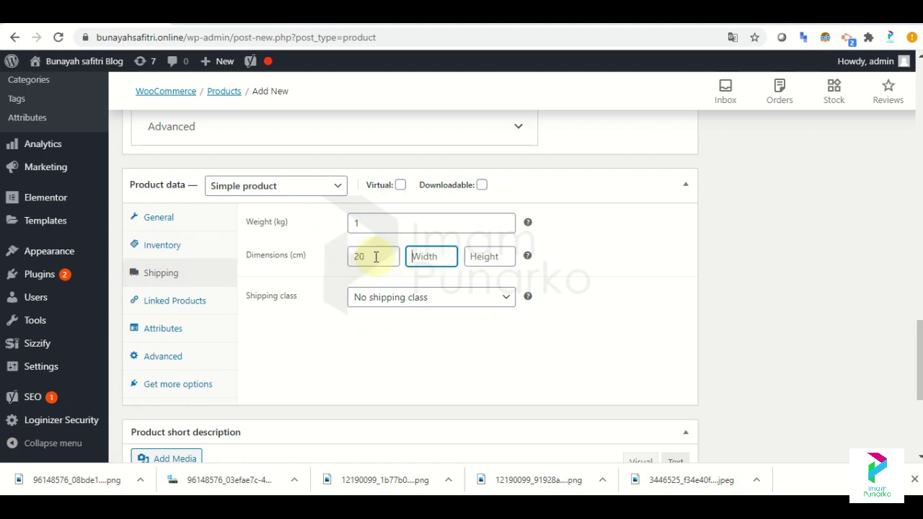
{"action": "type", "text": "40"}
{"action": "key", "text": "Tab"}
{"action": "type", "text": "40"}
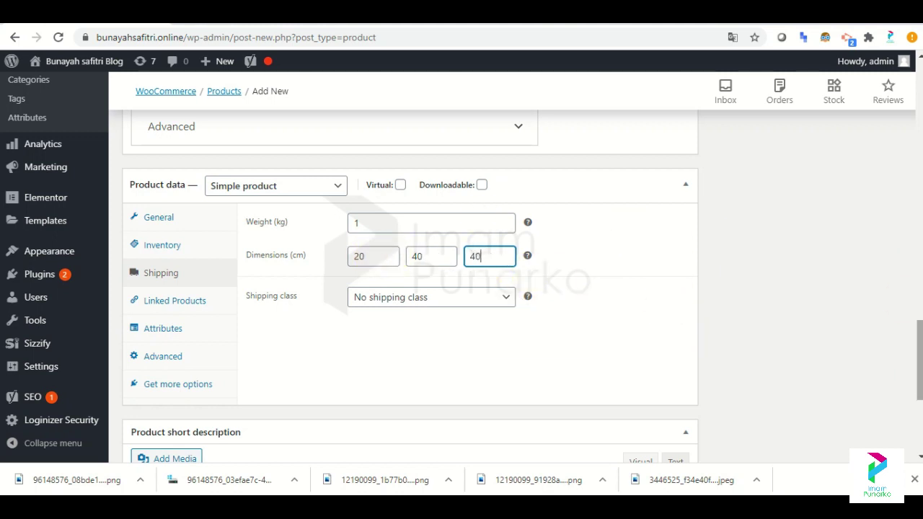
Begin uploading a product image from the Downloads folder, then cancel the file picker.
{"action": "left_click_drag", "start_coordinate": [920, 361], "coordinate": [919, 206]}
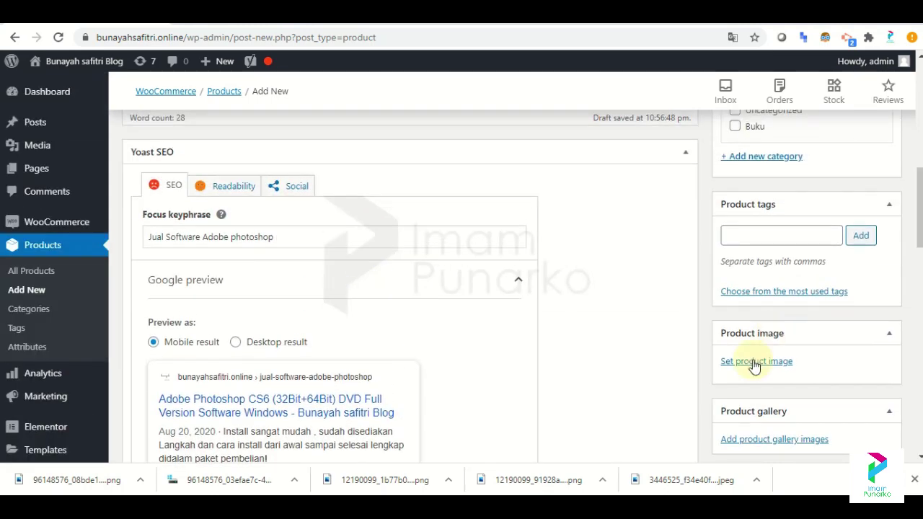
{"action": "left_click", "coordinate": [756, 360]}
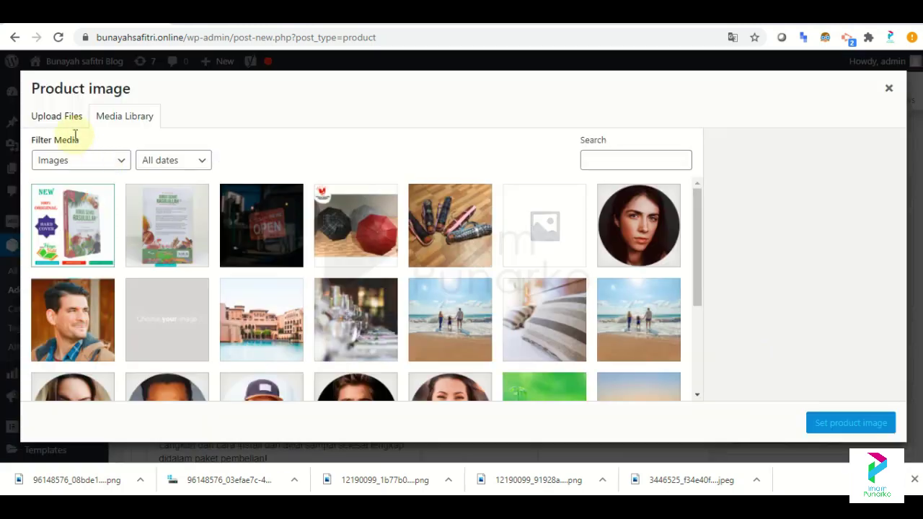
{"action": "left_click", "coordinate": [71, 128]}
{"action": "left_click", "coordinate": [502, 285]}
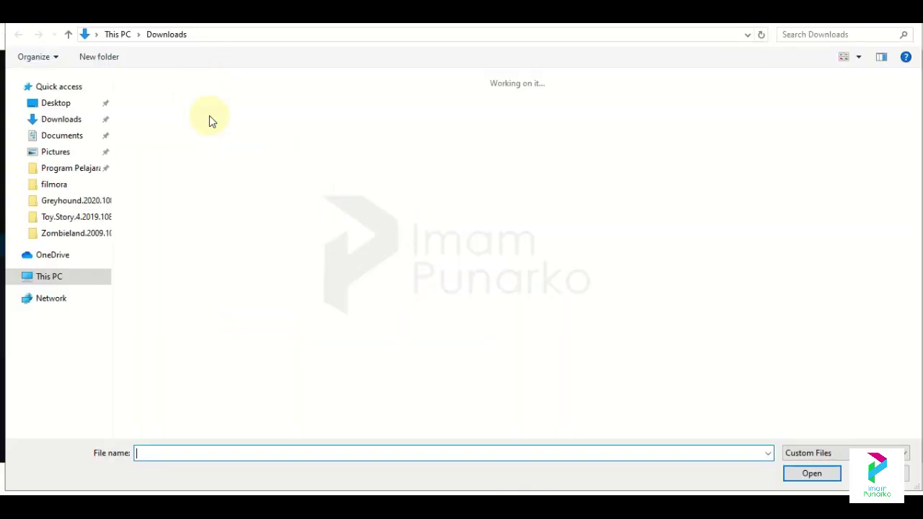
{"action": "left_click", "coordinate": [155, 119]}
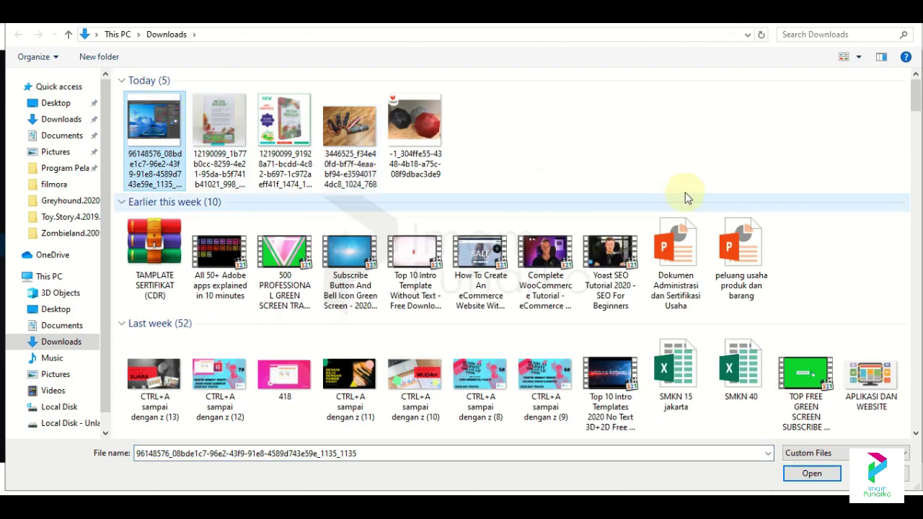
{"action": "left_click", "coordinate": [910, 23]}
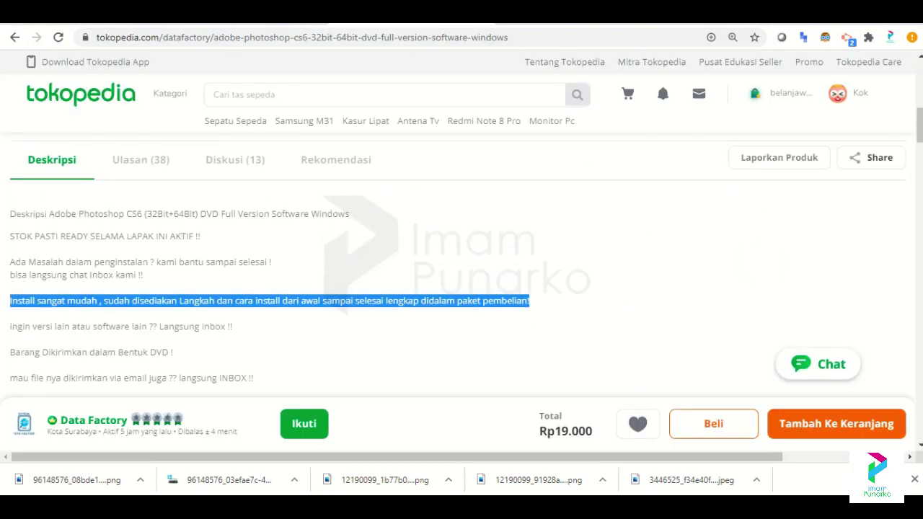
Enlarge the Photoshop CS6 image on Tokopedia and save it to Downloads.
{"action": "scroll", "coordinate": [298, 343], "scroll_direction": "up", "scroll_amount": 10}
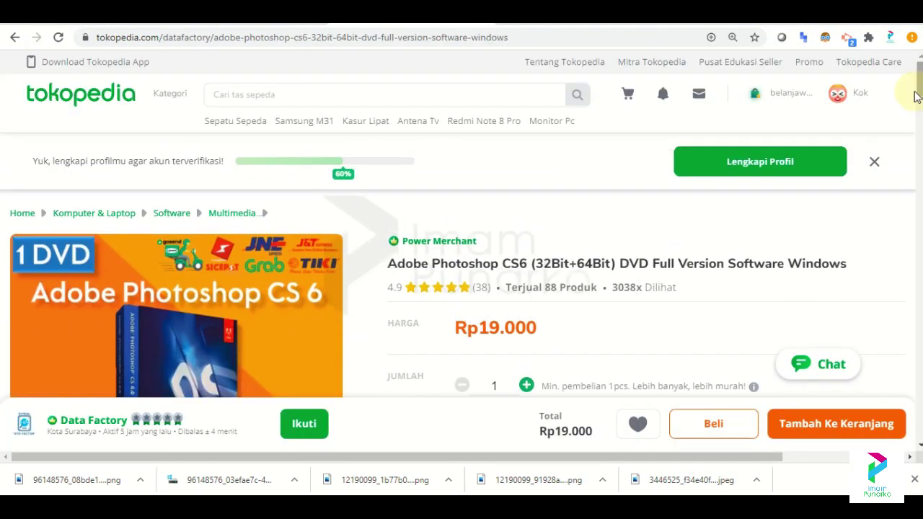
{"action": "right_click", "coordinate": [298, 344]}
{"action": "left_click", "coordinate": [239, 324]}
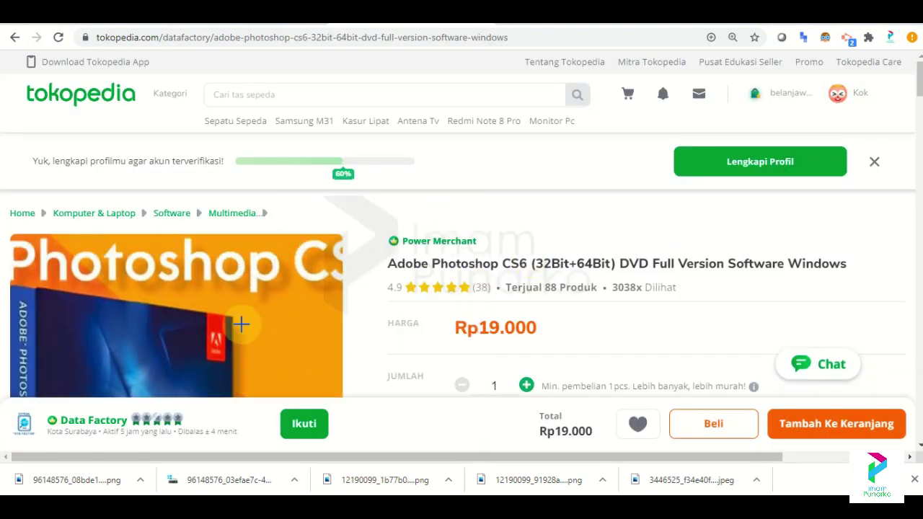
{"action": "left_click", "coordinate": [242, 326]}
{"action": "right_click", "coordinate": [488, 218]}
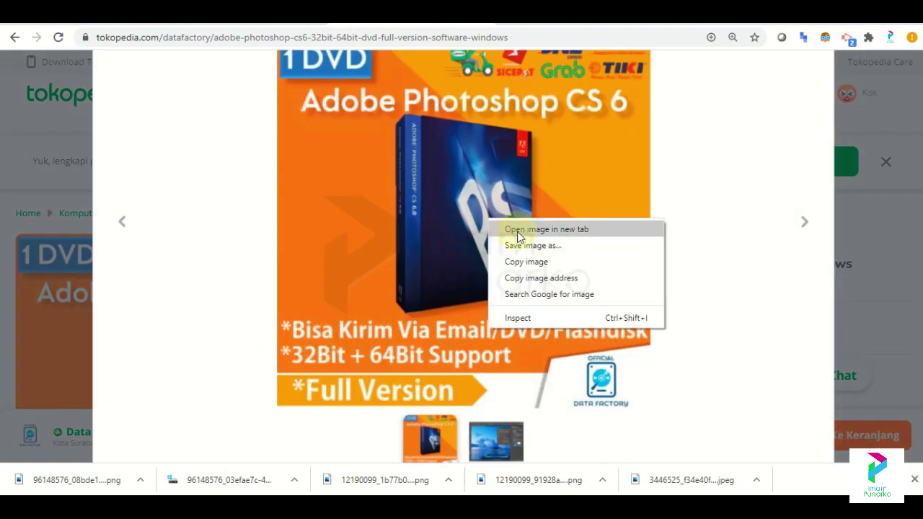
{"action": "left_click", "coordinate": [524, 245]}
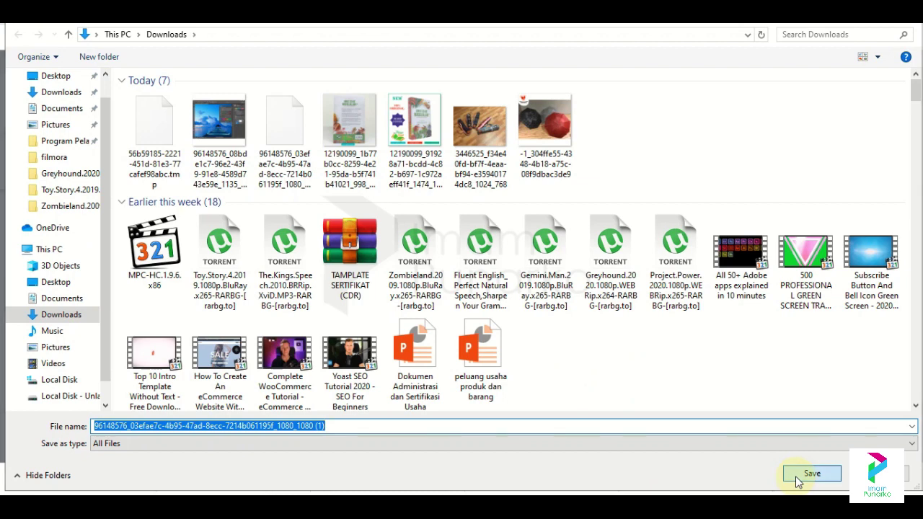
{"action": "left_click", "coordinate": [799, 481]}
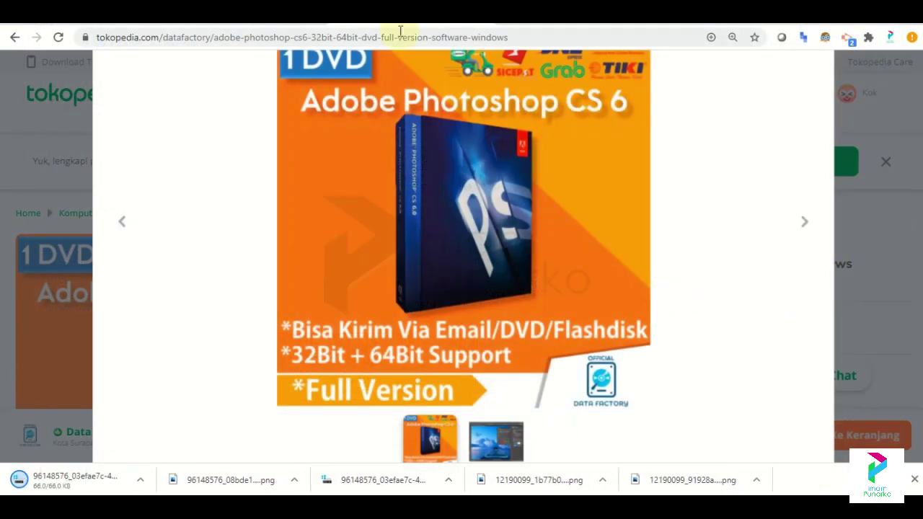
{"action": "key", "text": "ctrl+Tab"}
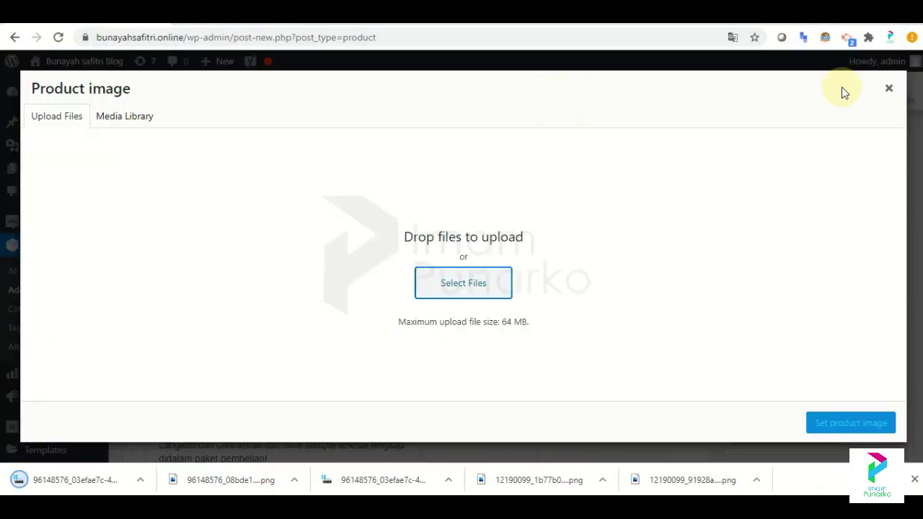
Upload the first downloaded image from Downloads and set it as the product image.
{"action": "left_click", "coordinate": [123, 145]}
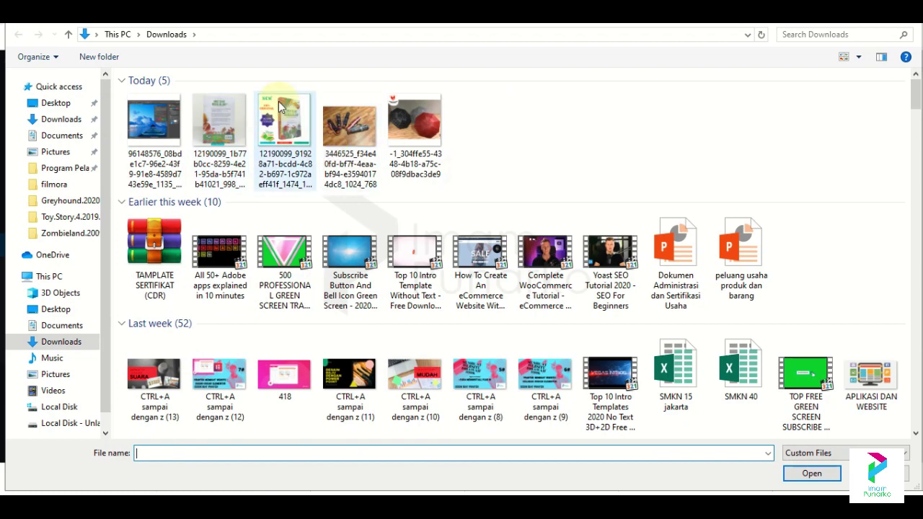
{"action": "left_click", "coordinate": [154, 119]}
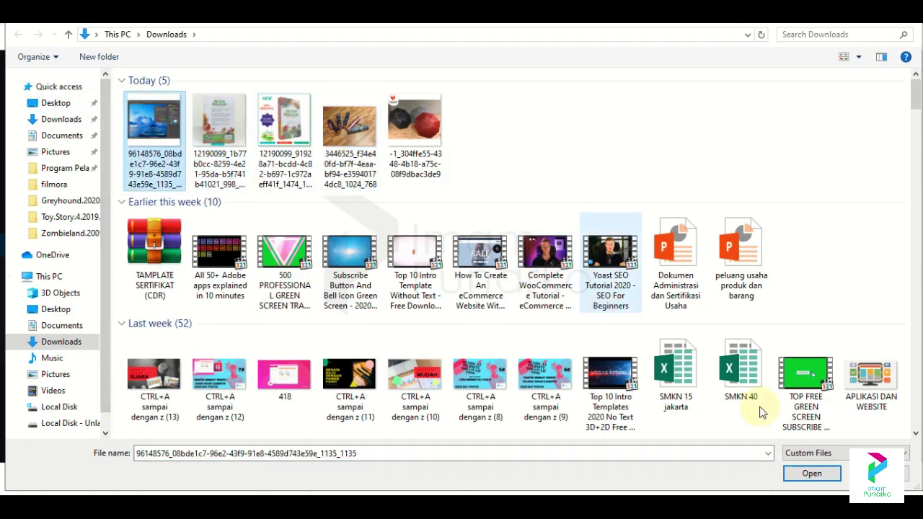
{"action": "left_click", "coordinate": [812, 474]}
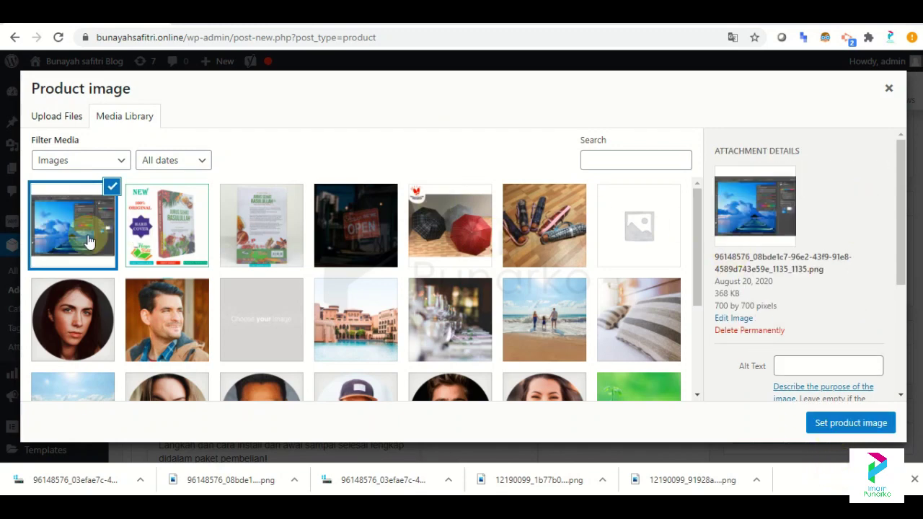
{"action": "left_click_drag", "start_coordinate": [909, 186], "coordinate": [907, 305]}
{"action": "left_click", "coordinate": [873, 420]}
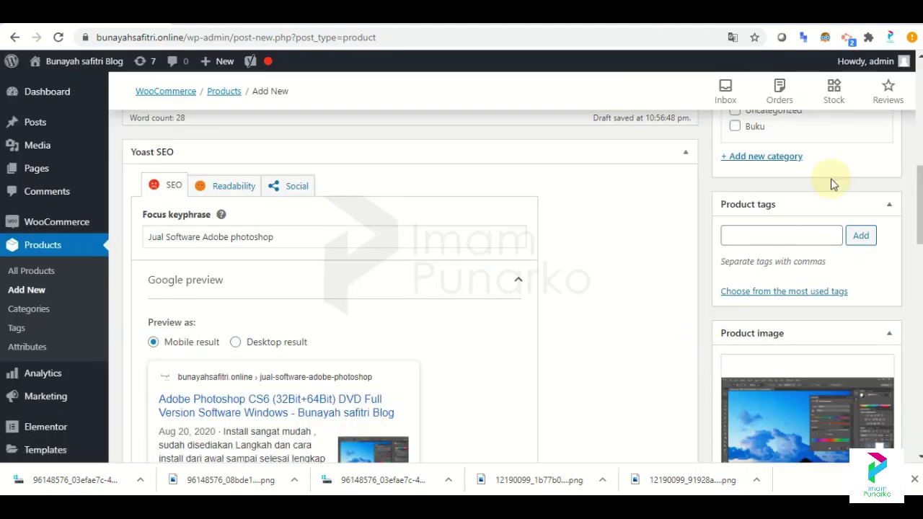
Preview the draft Photoshop CS6 product page, then close the preview tab.
{"action": "mouse_move", "coordinate": [921, 192]}
{"action": "left_mouse_down"}
{"action": "mouse_move", "coordinate": [920, 223]}
{"action": "mouse_move", "coordinate": [920, 187]}
{"action": "mouse_move", "coordinate": [921, 198]}
{"action": "left_mouse_up"}
{"action": "scroll", "coordinate": [914, 190], "scroll_direction": "down", "scroll_amount": 15}
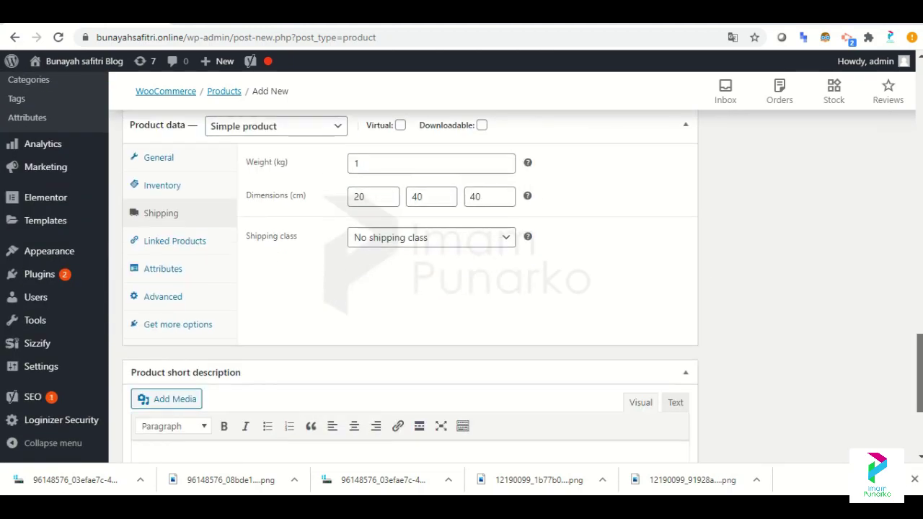
{"action": "scroll", "coordinate": [914, 190], "scroll_direction": "up", "scroll_amount": 10}
{"action": "scroll", "coordinate": [915, 190], "scroll_direction": "up", "scroll_amount": 10}
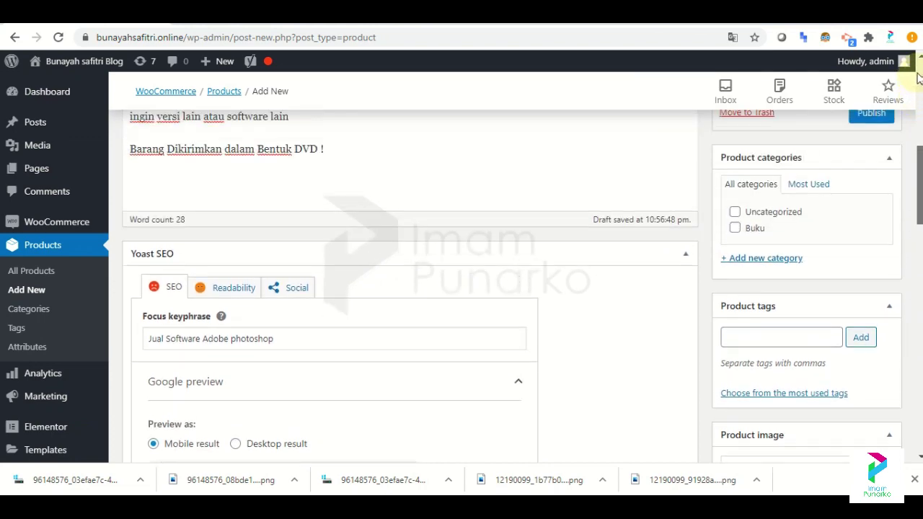
{"action": "scroll", "coordinate": [915, 191], "scroll_direction": "up", "scroll_amount": 3}
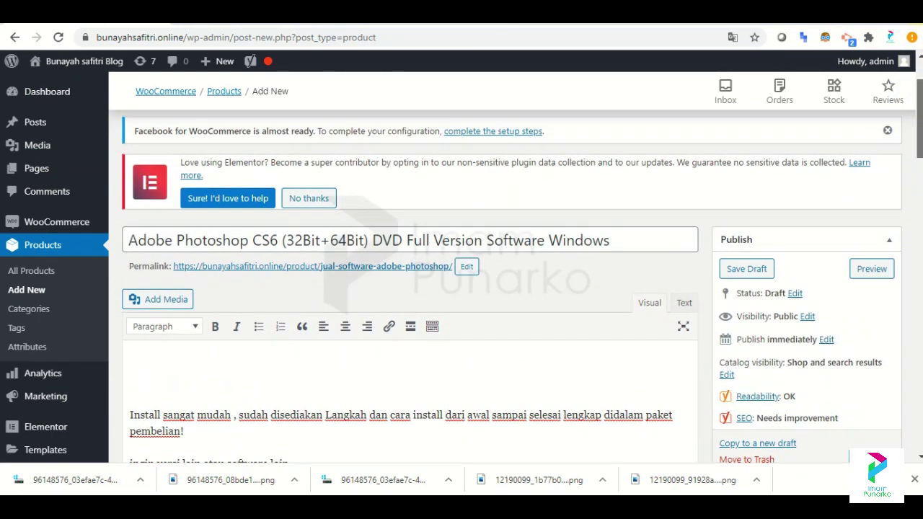
{"action": "scroll", "coordinate": [915, 191], "scroll_direction": "down", "scroll_amount": 1}
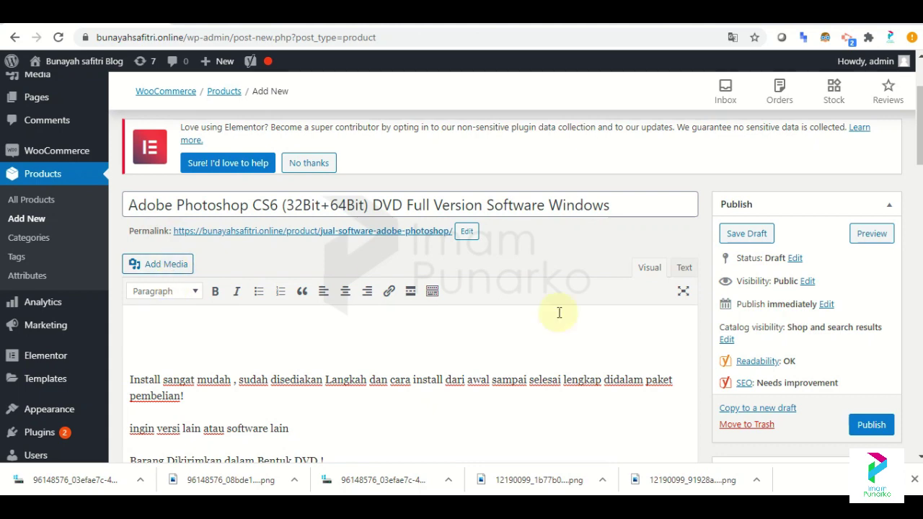
{"action": "left_click", "coordinate": [871, 236]}
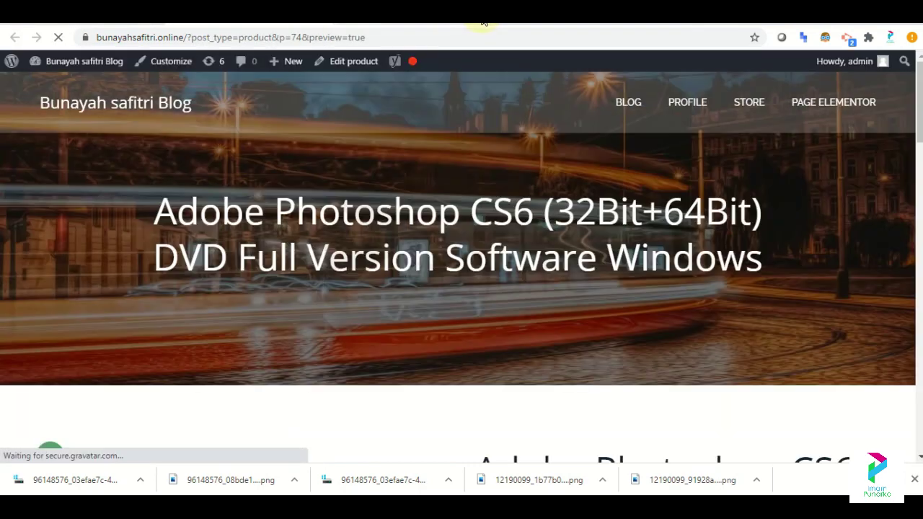
{"action": "mouse_move", "coordinate": [921, 101]}
{"action": "left_mouse_down"}
{"action": "mouse_move", "coordinate": [919, 376]}
{"action": "mouse_move", "coordinate": [920, 104]}
{"action": "left_mouse_up"}
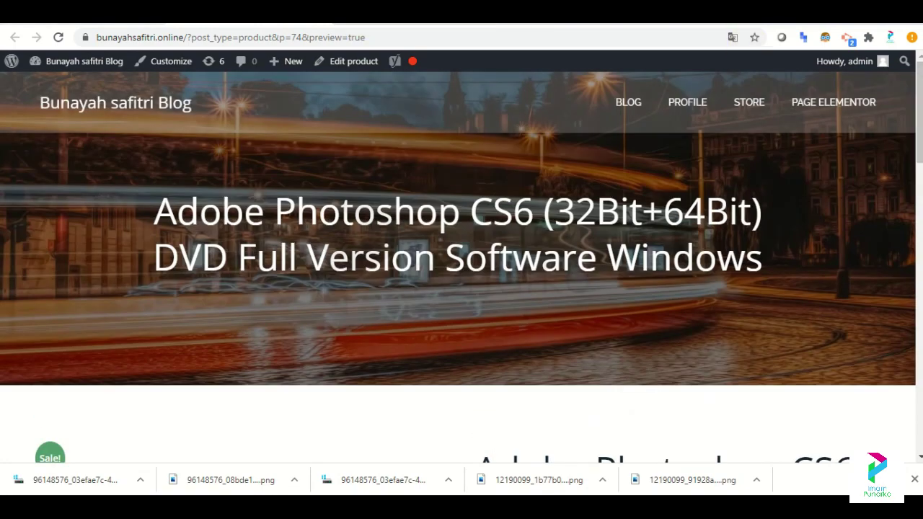
{"action": "key", "text": "ctrl+w"}
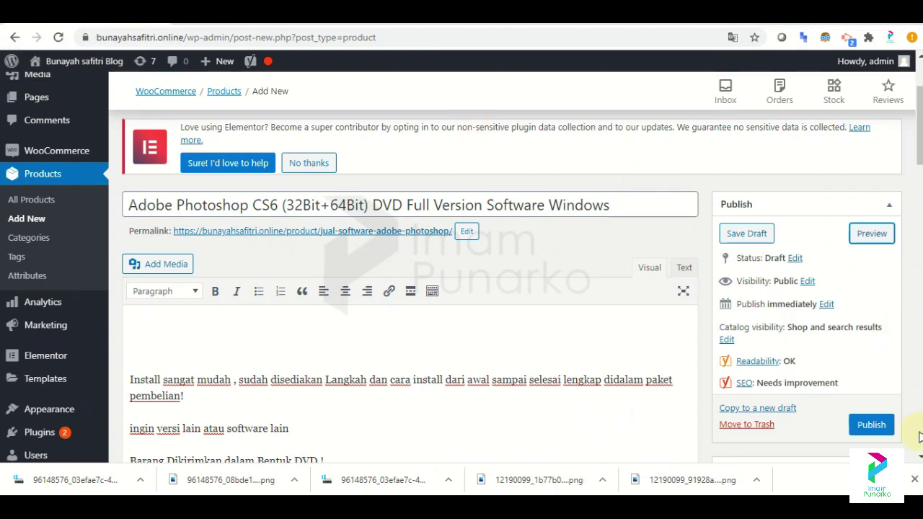
Publish the Adobe Photoshop CS6 product and go to Products > All Products.
{"action": "left_click", "coordinate": [871, 425]}
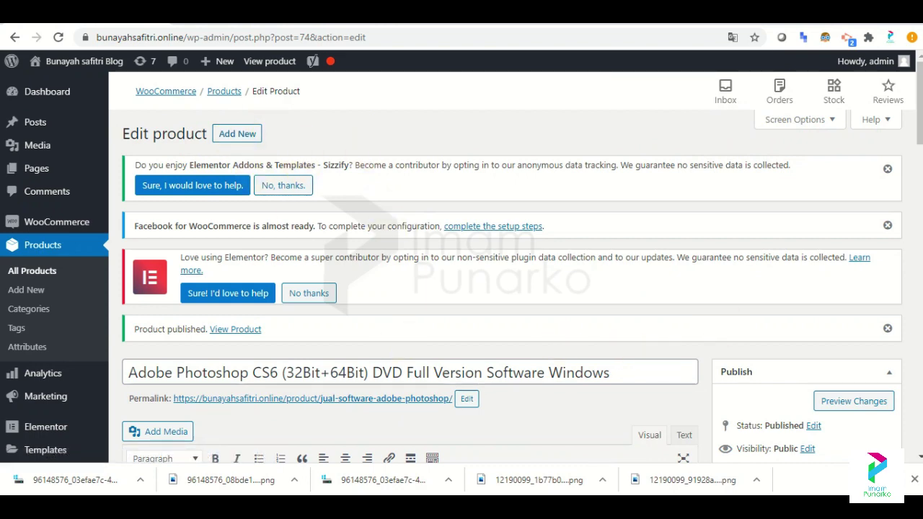
{"action": "scroll", "coordinate": [462, 289], "scroll_direction": "down", "scroll_amount": 3}
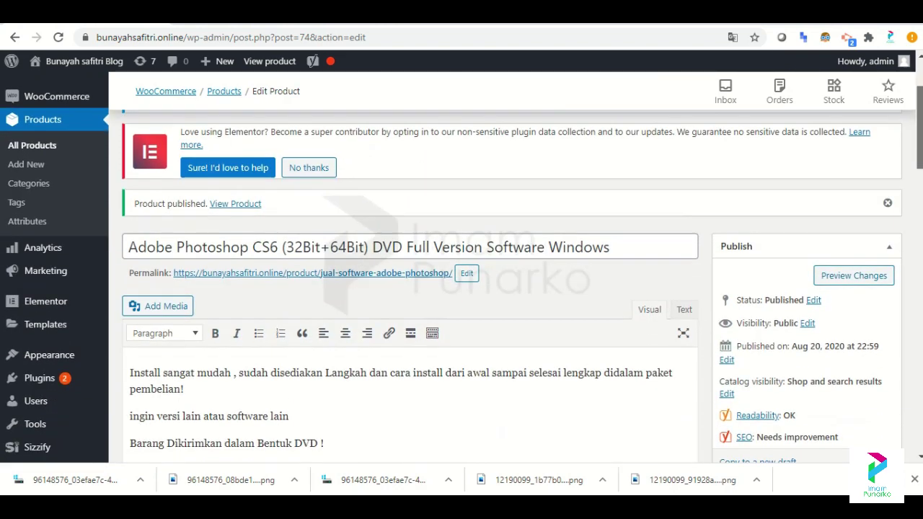
{"action": "scroll", "coordinate": [462, 289], "scroll_direction": "down", "scroll_amount": 2}
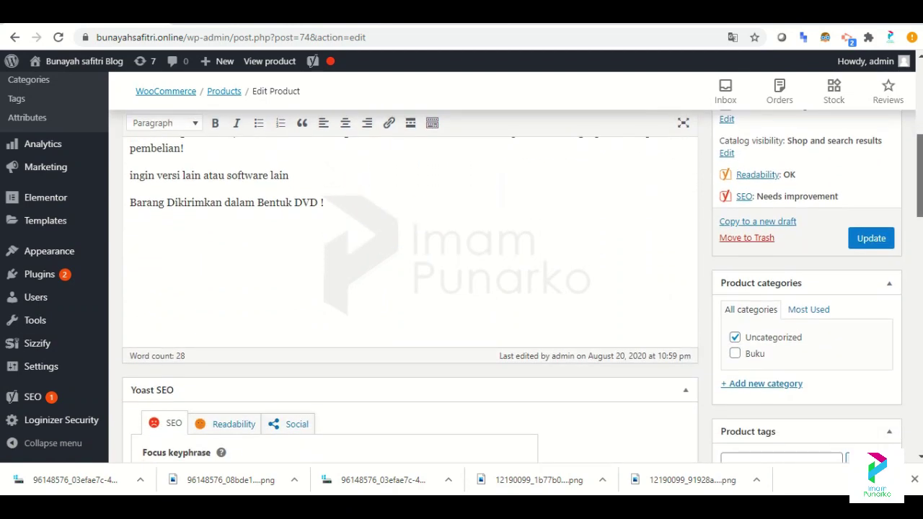
{"action": "scroll", "coordinate": [919, 168], "scroll_direction": "down", "scroll_amount": 1}
{"action": "scroll", "coordinate": [920, 169], "scroll_direction": "up", "scroll_amount": 3}
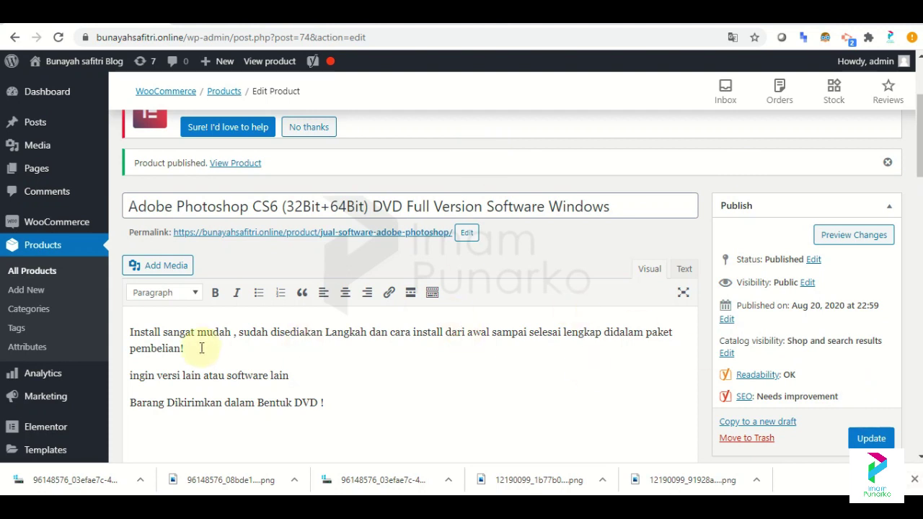
{"action": "left_click", "coordinate": [27, 276]}
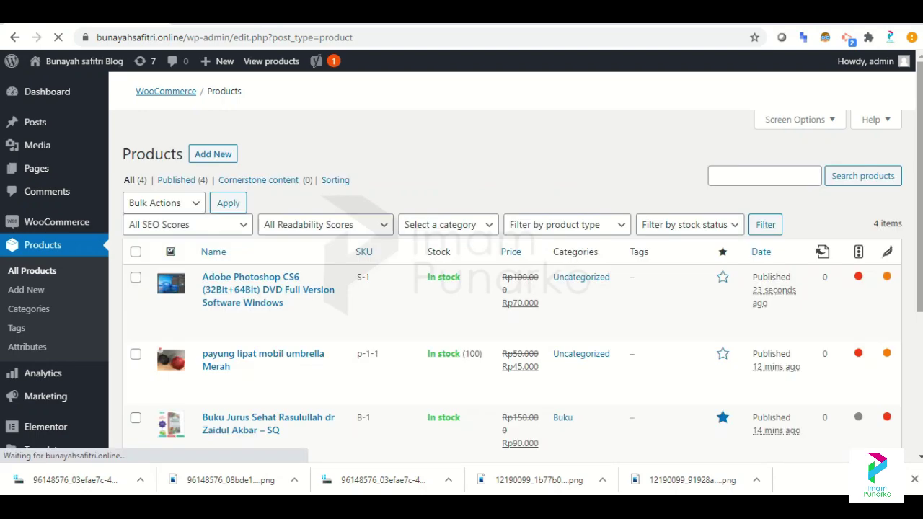
Open Visit Site from the admin bar in a new tab and switch to it.
{"action": "scroll", "coordinate": [505, 288], "scroll_direction": "down", "scroll_amount": 1}
{"action": "scroll", "coordinate": [505, 289], "scroll_direction": "down", "scroll_amount": 3}
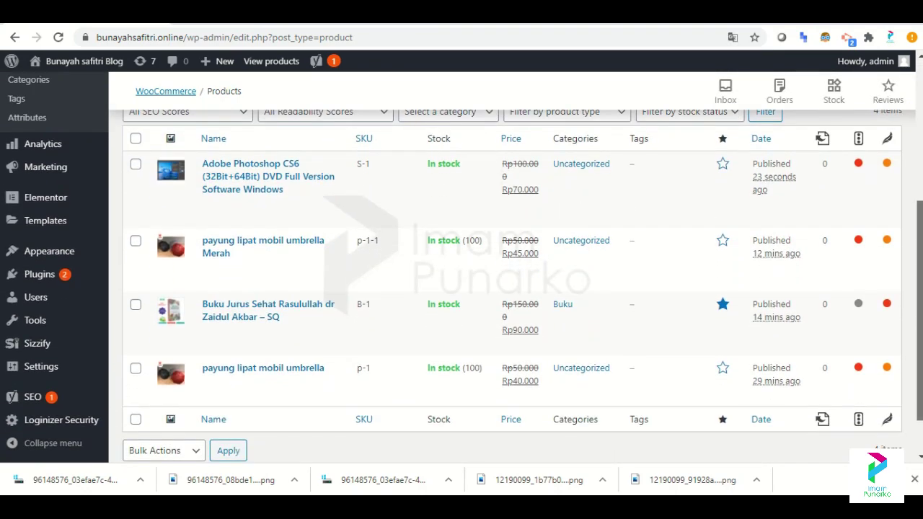
{"action": "scroll", "coordinate": [505, 288], "scroll_direction": "up", "scroll_amount": 3}
{"action": "mouse_move", "coordinate": [218, 63]}
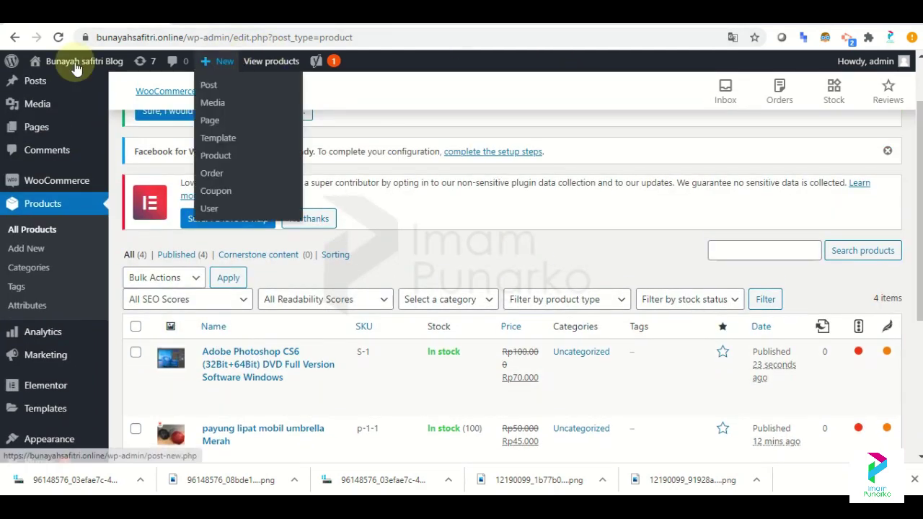
{"action": "mouse_move", "coordinate": [86, 61]}
{"action": "right_click", "coordinate": [57, 90]}
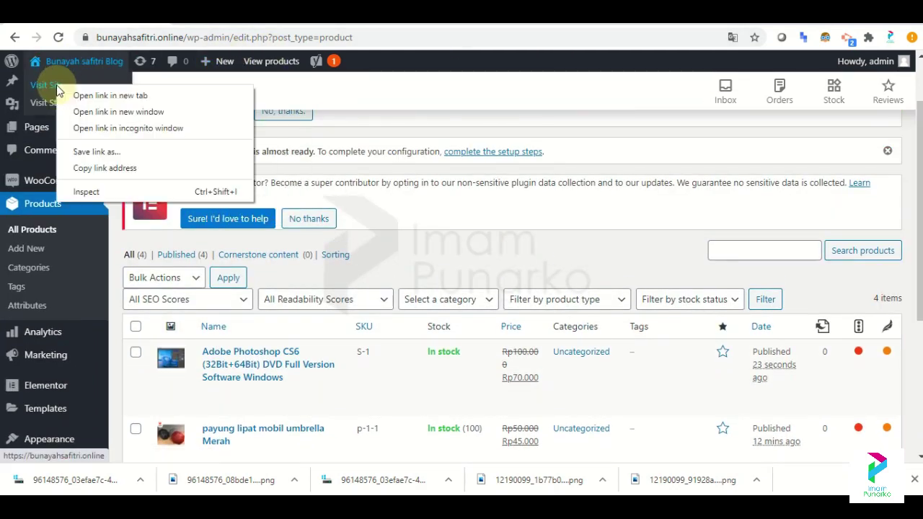
{"action": "left_click", "coordinate": [76, 94]}
{"action": "left_click", "coordinate": [317, 15]}
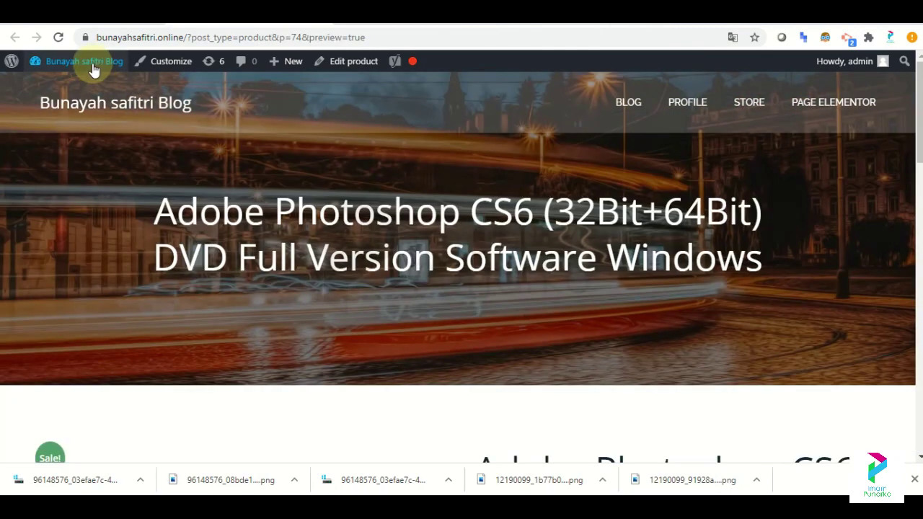
Open the storefront Shop via Visit Store in a new tab.
{"action": "mouse_move", "coordinate": [92, 65]}
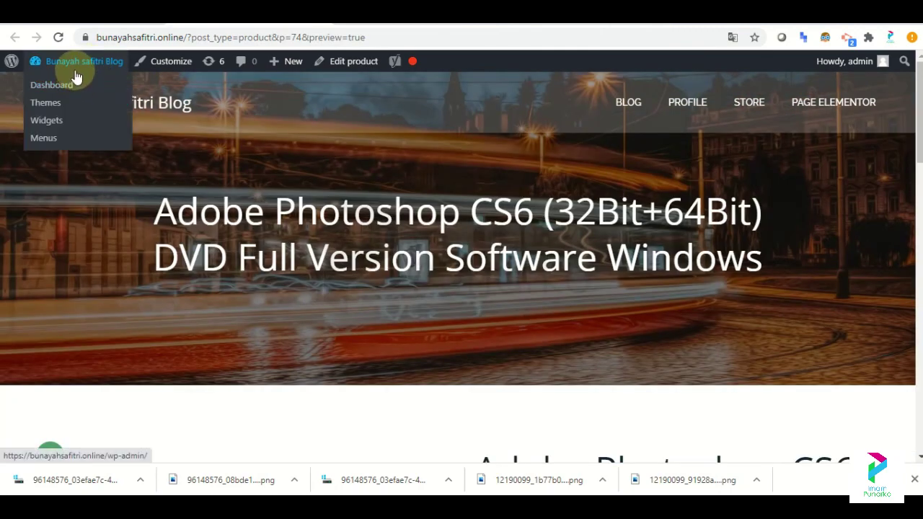
{"action": "left_click", "coordinate": [76, 83]}
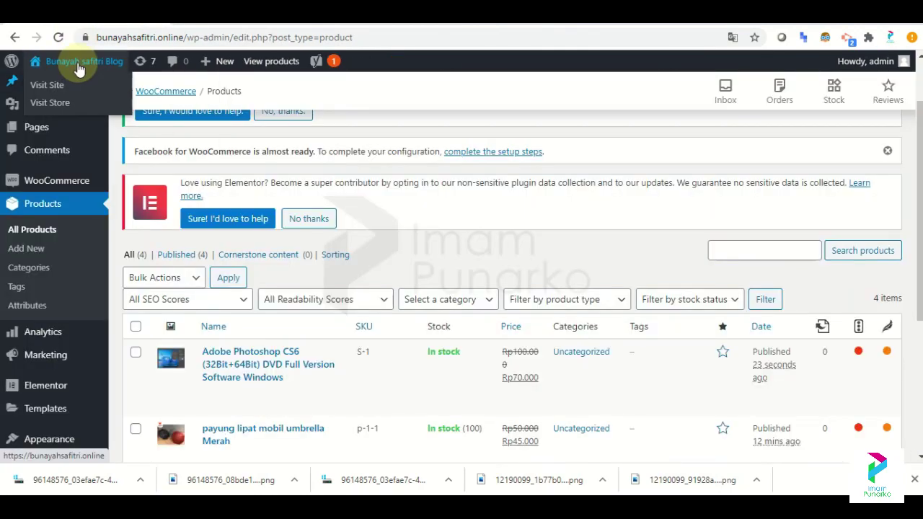
{"action": "right_click", "coordinate": [71, 103]}
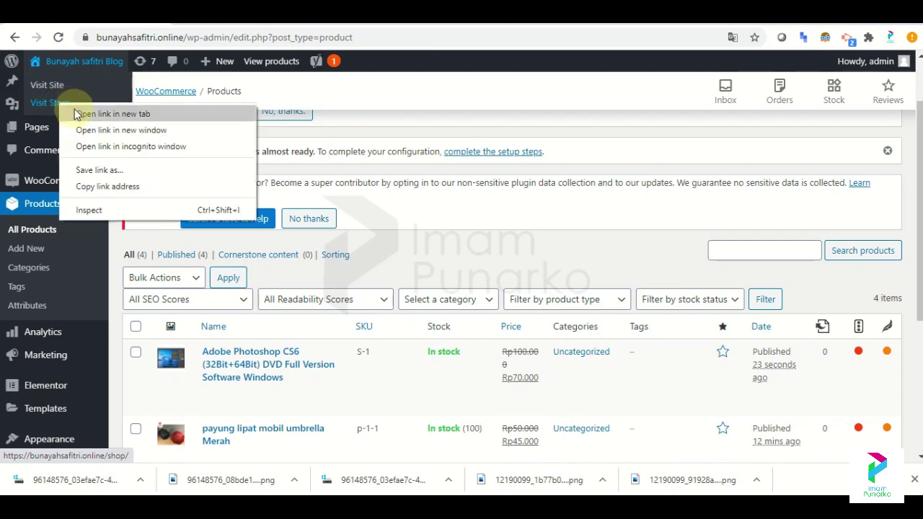
{"action": "left_click", "coordinate": [83, 114]}
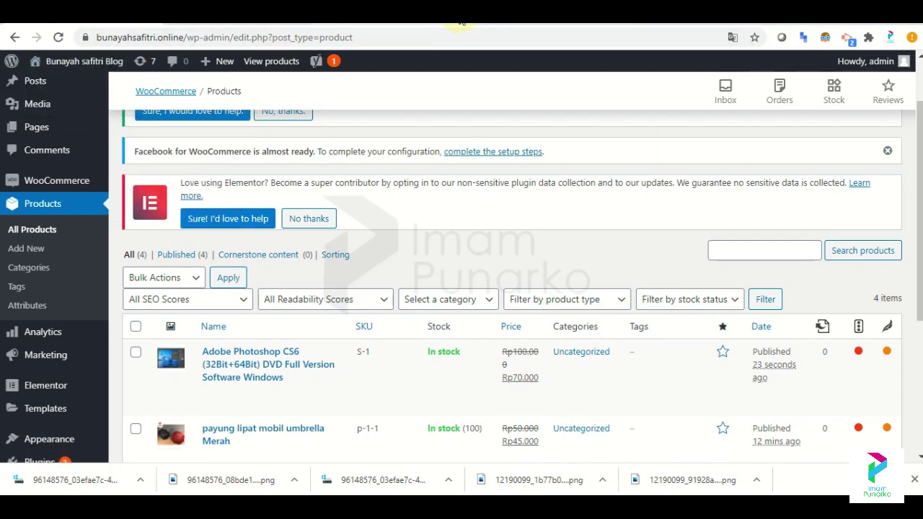
{"action": "left_click", "coordinate": [404, 23]}
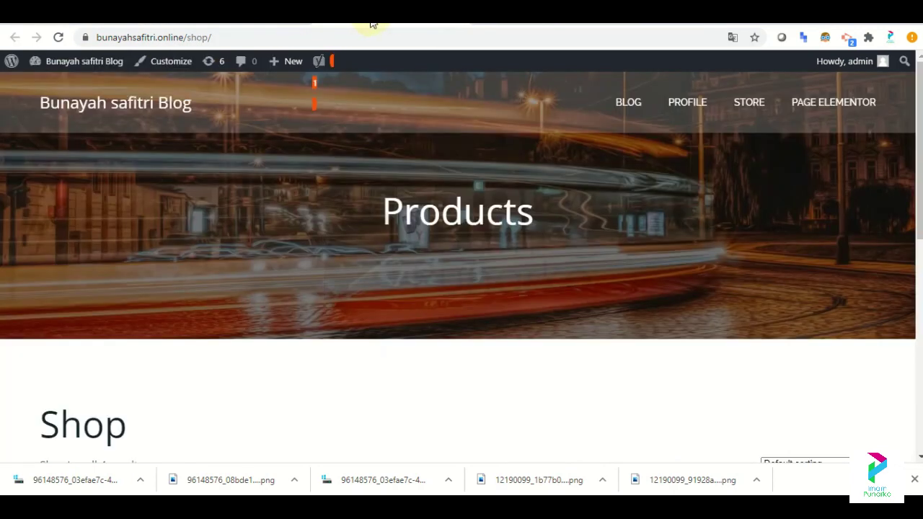
Check the Adobe Photoshop CS6 product page, then go back to the admin Products list.
{"action": "scroll", "coordinate": [813, 165], "scroll_direction": "down", "scroll_amount": 6}
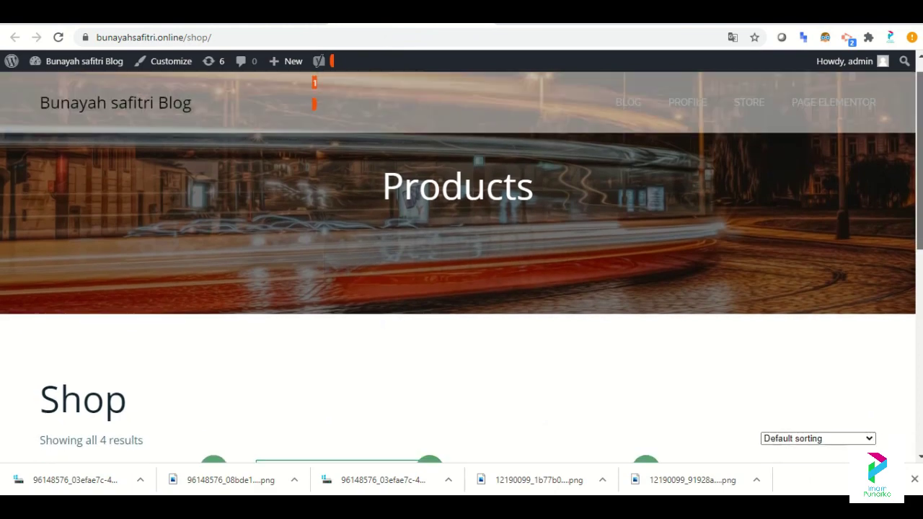
{"action": "scroll", "coordinate": [517, 99], "scroll_direction": "up", "scroll_amount": 5}
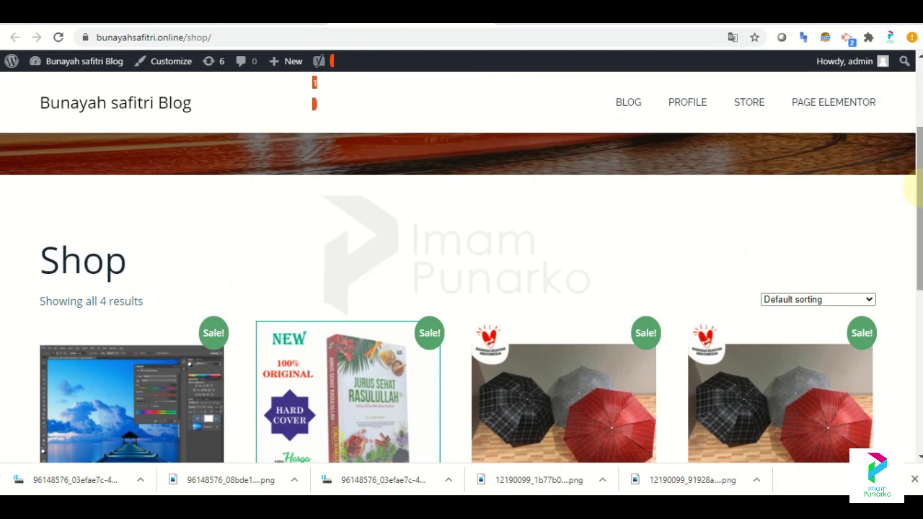
{"action": "left_click", "coordinate": [132, 404]}
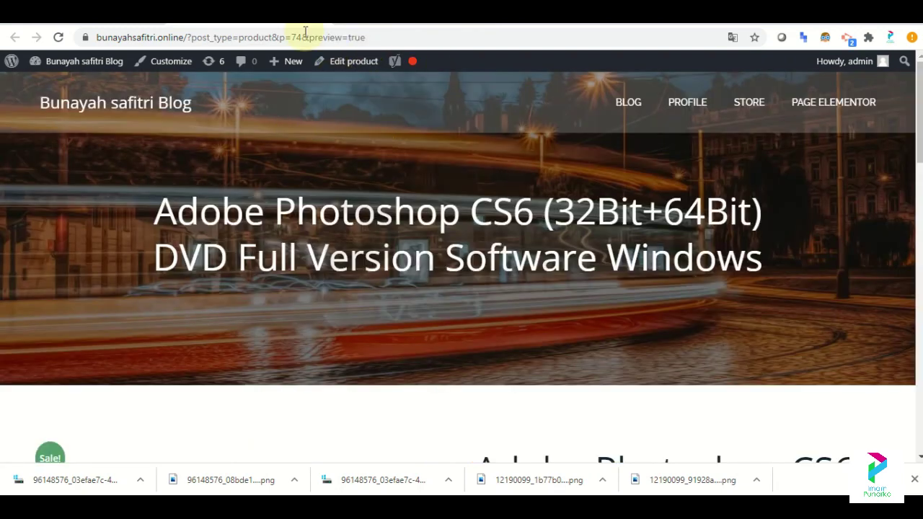
{"action": "key", "text": "alt+Left"}
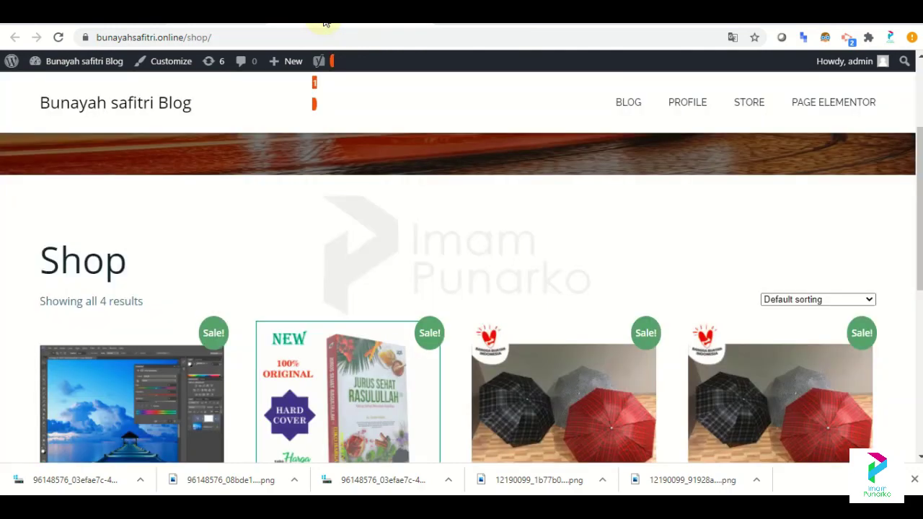
{"action": "key", "text": "alt+Left"}
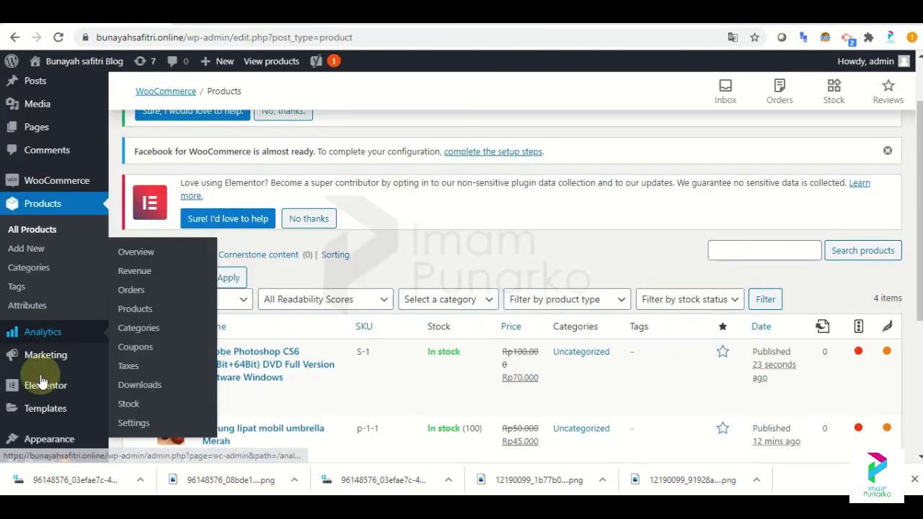
Open the site navigation menu editor and add the Shop page to the menu.
{"action": "scroll", "coordinate": [546, 299], "scroll_direction": "down", "scroll_amount": 1}
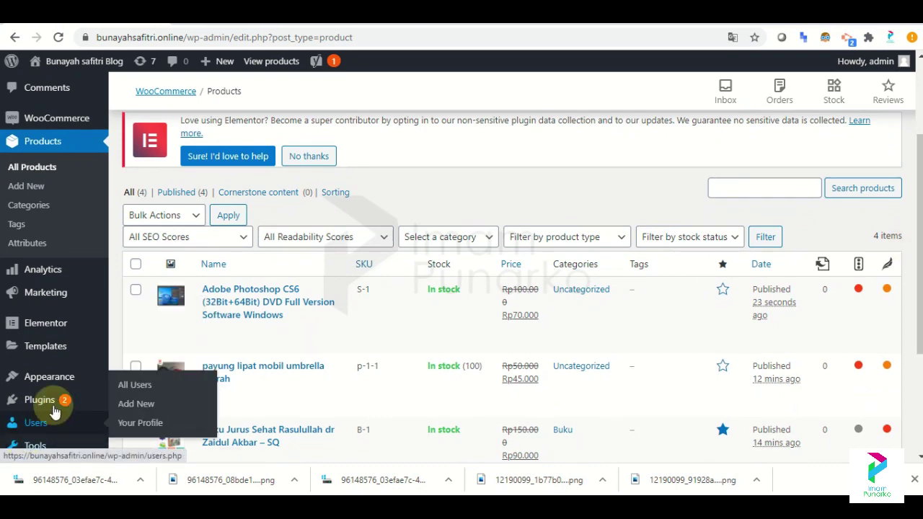
{"action": "mouse_move", "coordinate": [57, 388]}
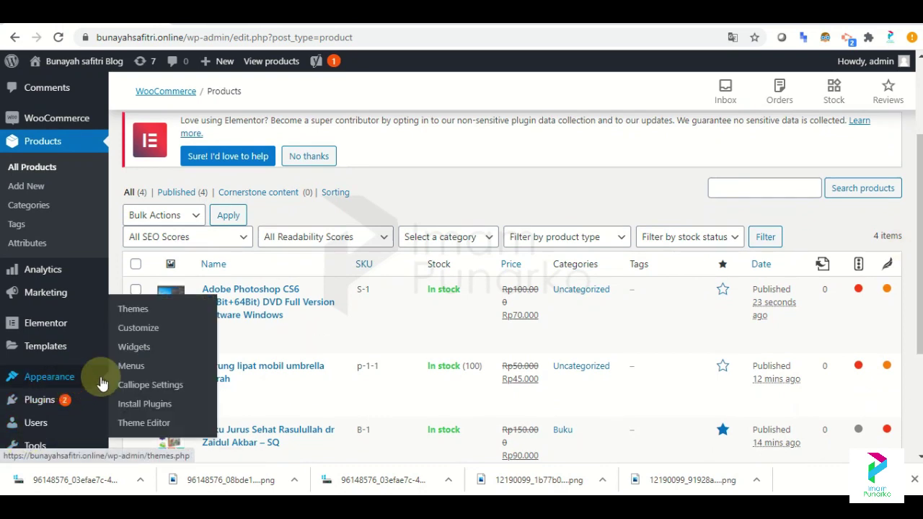
{"action": "left_click", "coordinate": [129, 368]}
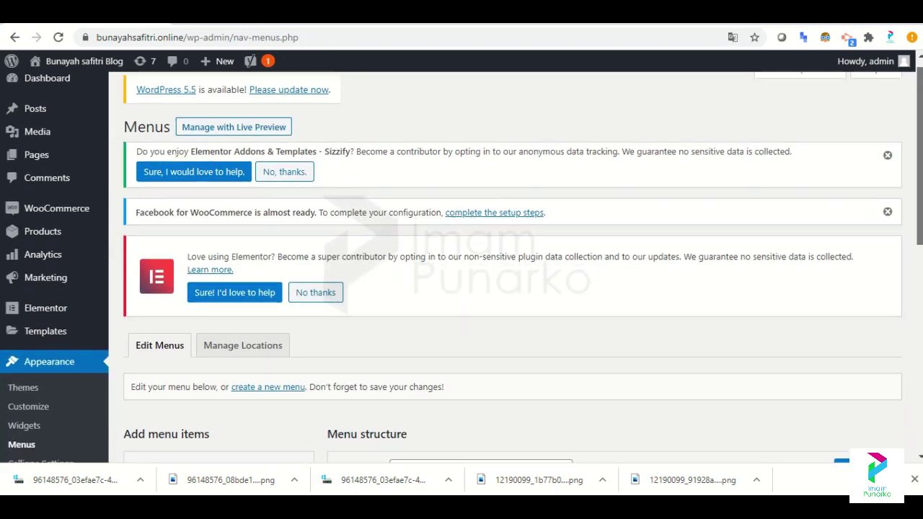
{"action": "scroll", "coordinate": [808, 215], "scroll_direction": "down", "scroll_amount": 4}
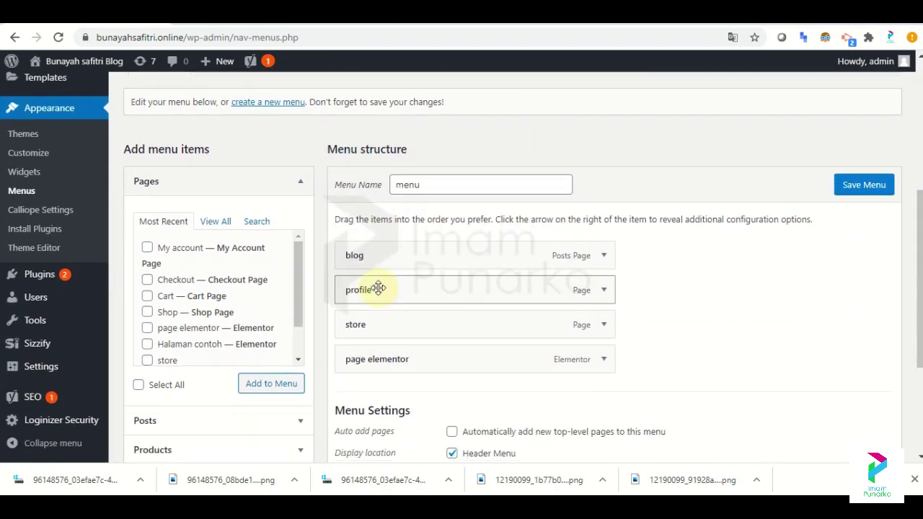
{"action": "left_click_drag", "start_coordinate": [298, 280], "coordinate": [299, 311]}
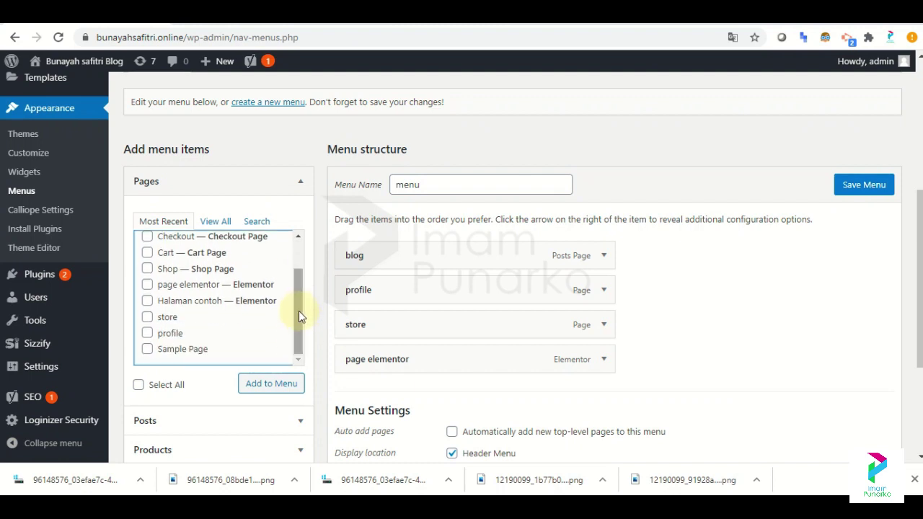
{"action": "left_click", "coordinate": [166, 276]}
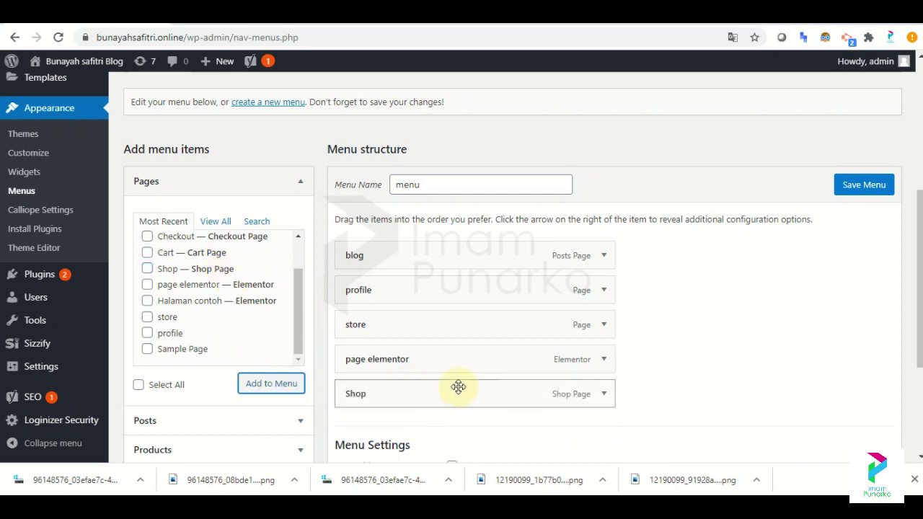
Remove the store item, move Shop above page elementor just after profile, and save the menu.
{"action": "left_click", "coordinate": [602, 326]}
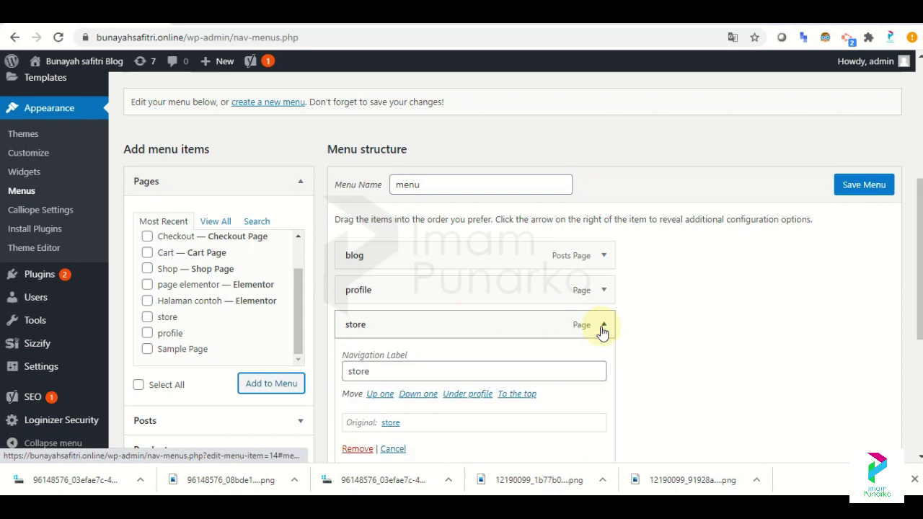
{"action": "left_click", "coordinate": [354, 449]}
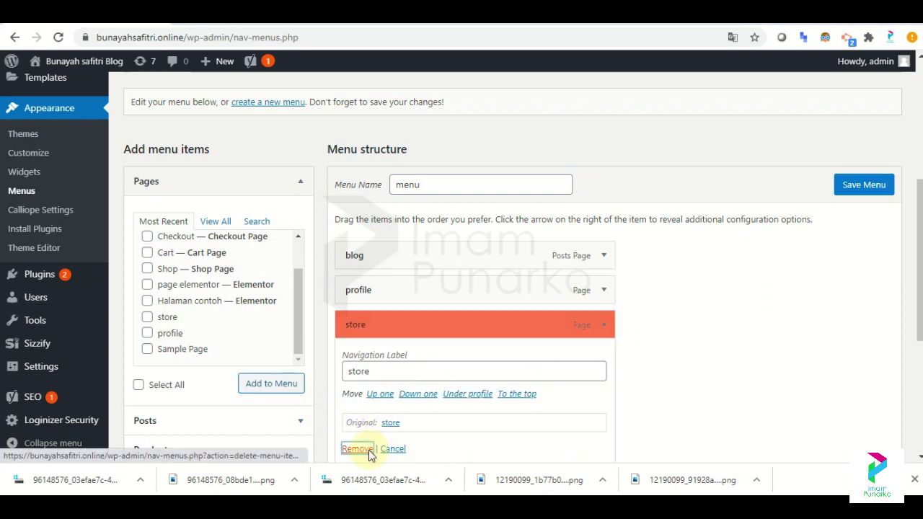
{"action": "left_click_drag", "start_coordinate": [542, 365], "coordinate": [543, 329]}
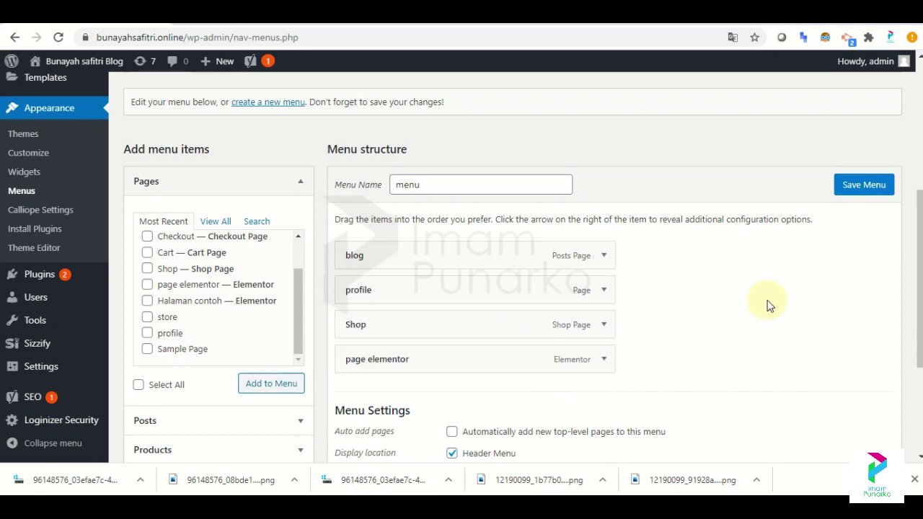
{"action": "left_click", "coordinate": [856, 185]}
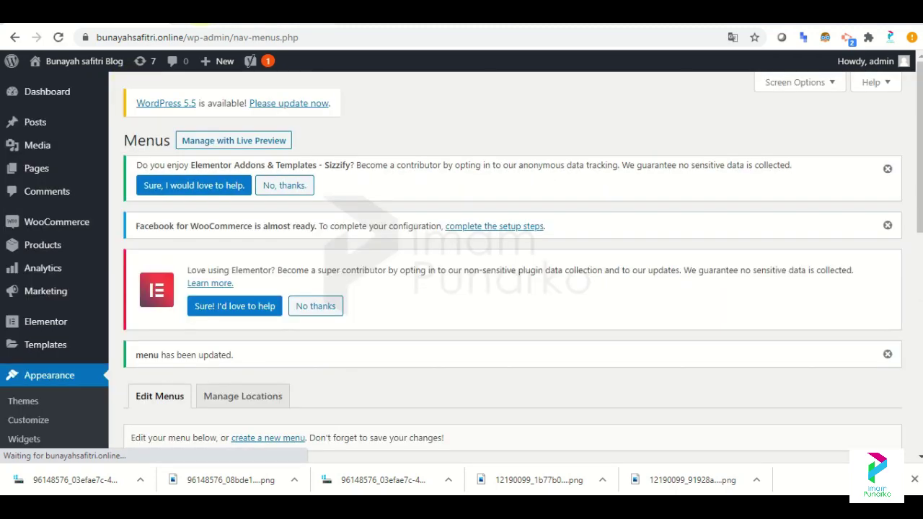
{"action": "left_click", "coordinate": [216, 12]}
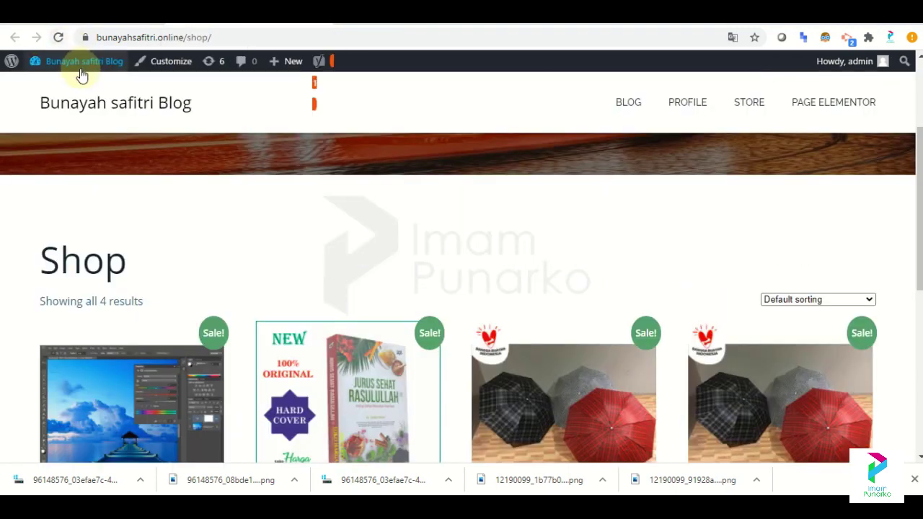
Load the home page from the site title, then follow the SHOP header link to the four-product grid.
{"action": "mouse_move", "coordinate": [80, 64]}
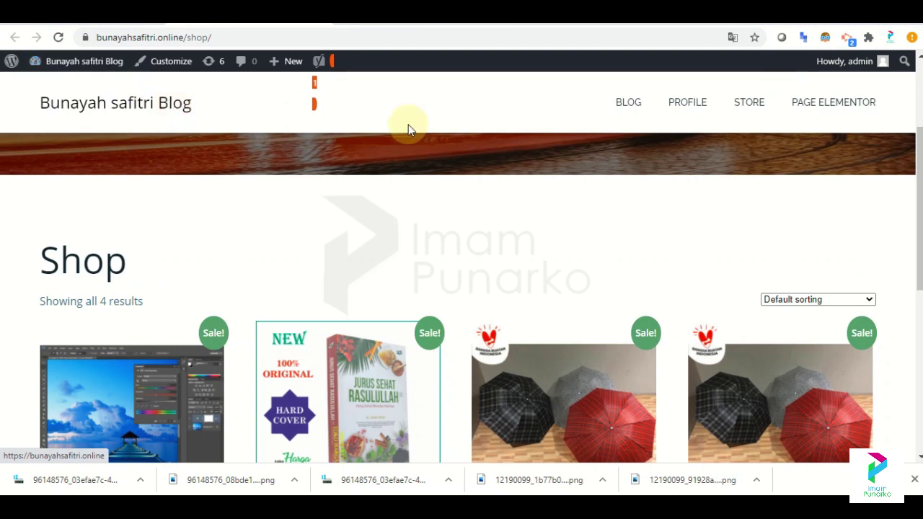
{"action": "left_click", "coordinate": [154, 112]}
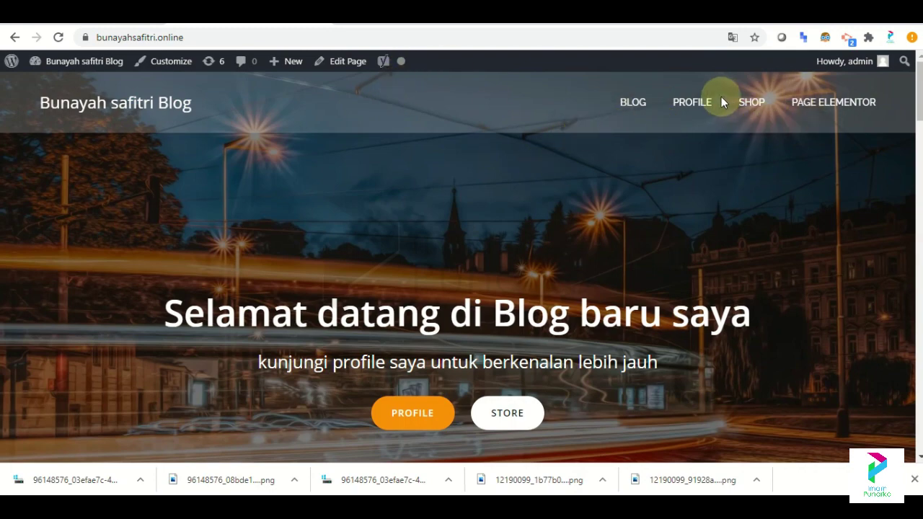
{"action": "left_click", "coordinate": [753, 103]}
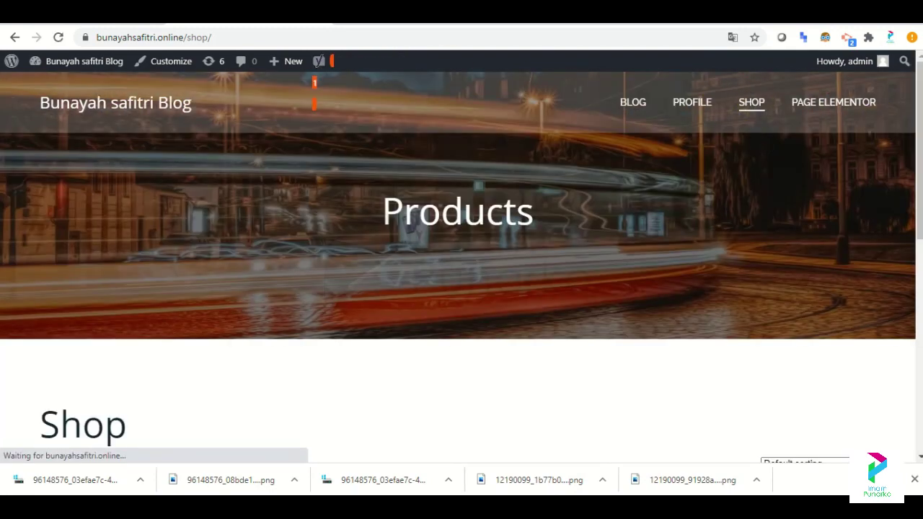
{"action": "scroll", "coordinate": [462, 288], "scroll_direction": "down", "scroll_amount": 1}
{"action": "scroll", "coordinate": [373, 269], "scroll_direction": "down", "scroll_amount": 4}
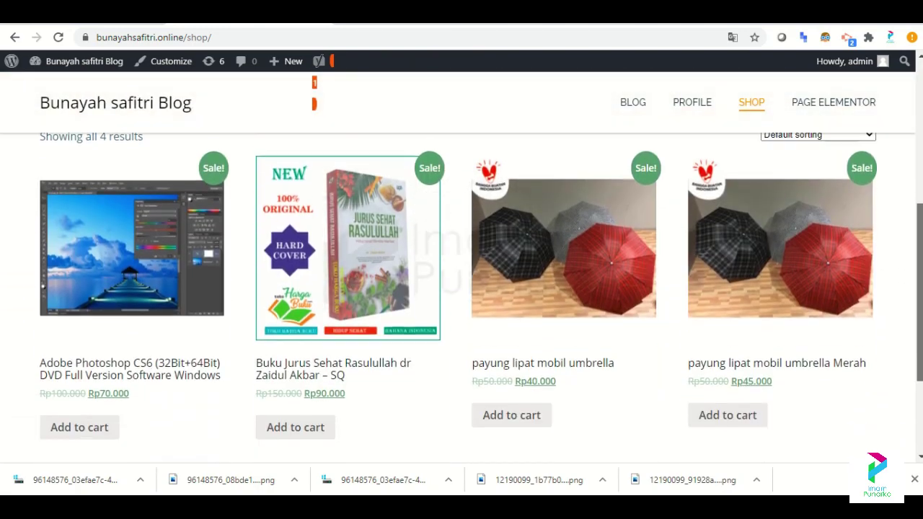
Open the Buku Jurus Sehat Rasulullah product page and add the book to the cart.
{"action": "left_click", "coordinate": [370, 265]}
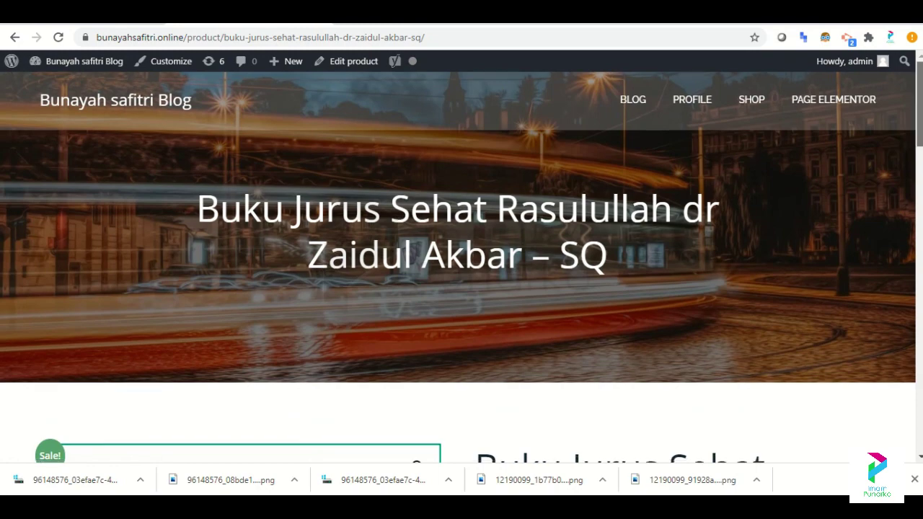
{"action": "scroll", "coordinate": [462, 289], "scroll_direction": "down", "scroll_amount": 10}
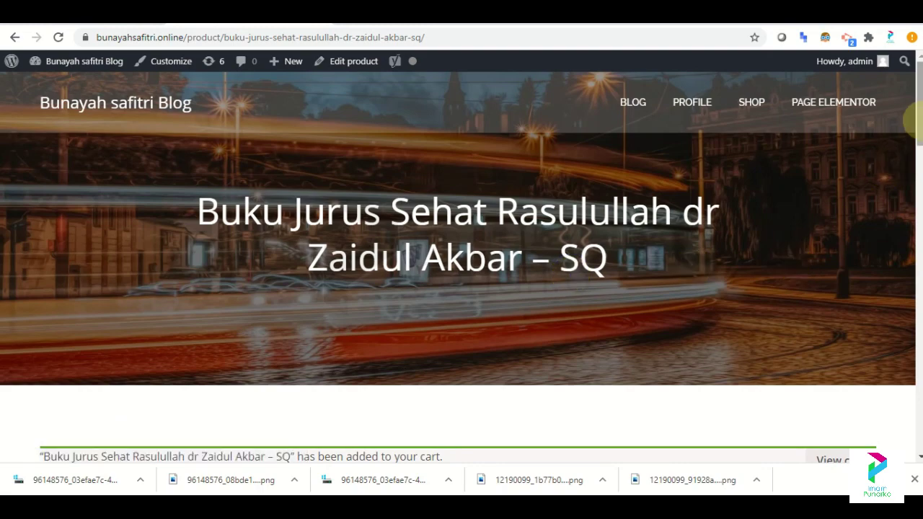
{"action": "scroll", "coordinate": [461, 288], "scroll_direction": "down", "scroll_amount": 7}
{"action": "scroll", "coordinate": [461, 288], "scroll_direction": "up", "scroll_amount": 4}
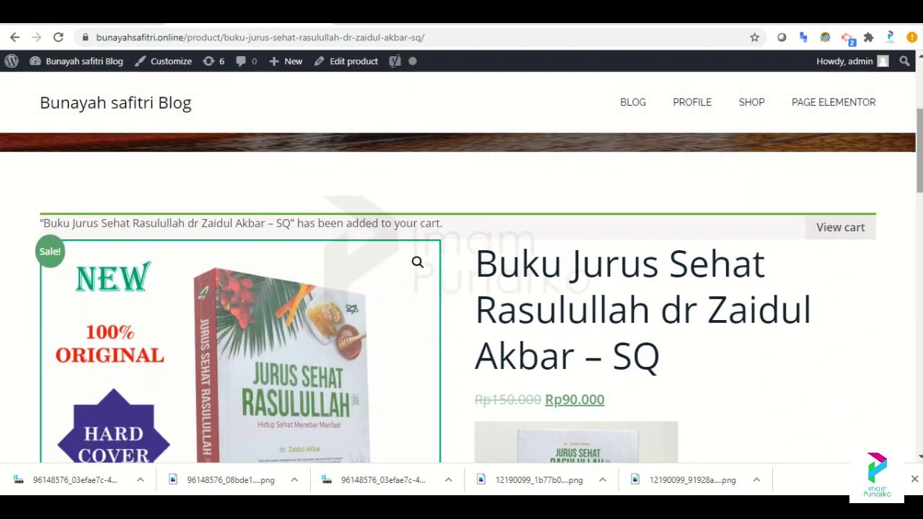
View the cart, check the Rp99.000 total including shipping, and proceed to checkout.
{"action": "left_click", "coordinate": [859, 232]}
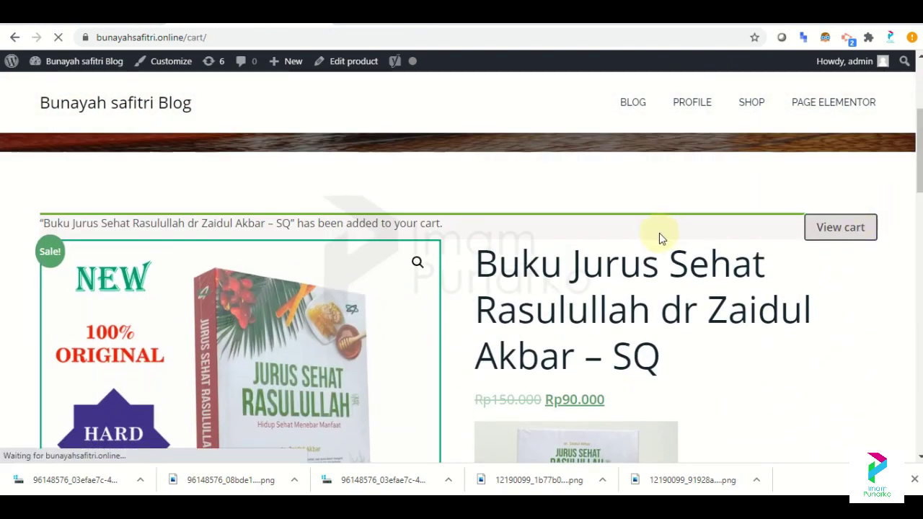
{"action": "scroll", "coordinate": [462, 267], "scroll_direction": "down", "scroll_amount": 3}
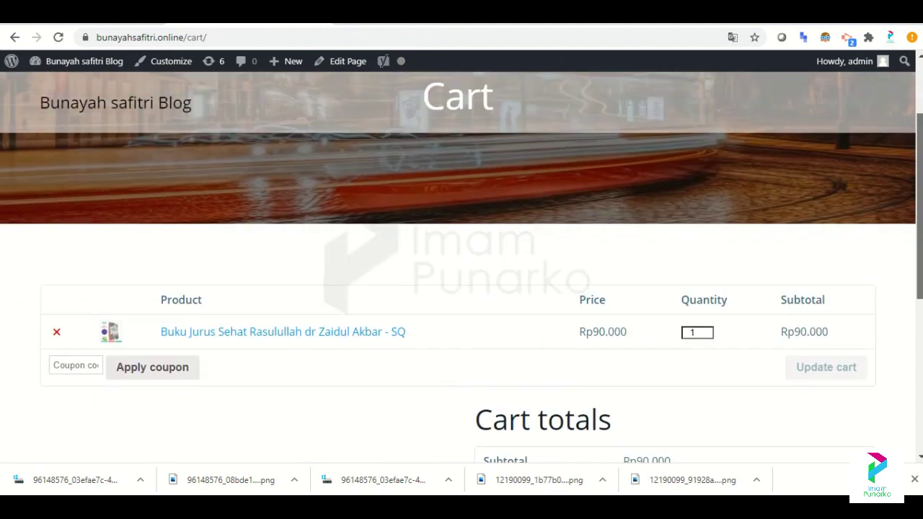
{"action": "scroll", "coordinate": [305, 285], "scroll_direction": "down", "scroll_amount": 1}
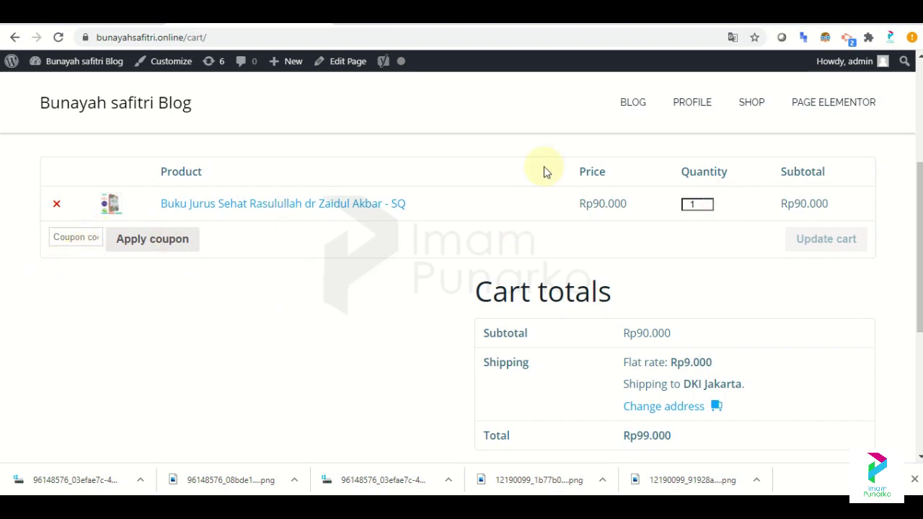
{"action": "scroll", "coordinate": [699, 337], "scroll_direction": "down", "scroll_amount": 2}
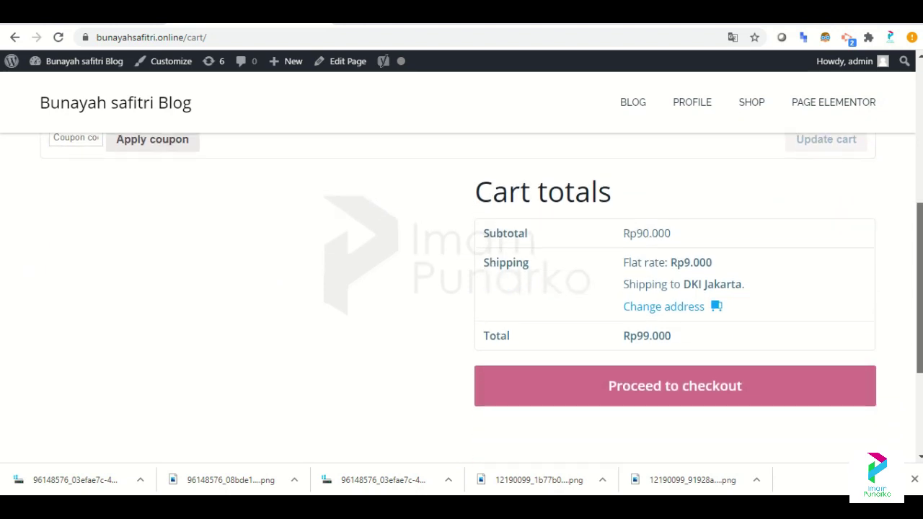
{"action": "left_click", "coordinate": [689, 362]}
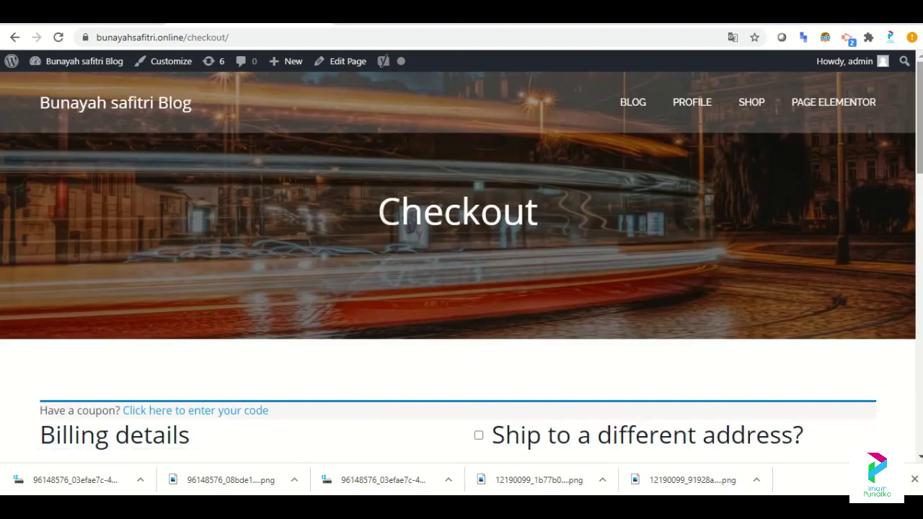
Review the checkout's billing form, Rp99.000 order with Rp9.000 shipping, and payment methods, then return to the top.
{"action": "scroll", "coordinate": [736, 364], "scroll_direction": "down", "scroll_amount": 2}
{"action": "scroll", "coordinate": [417, 265], "scroll_direction": "down", "scroll_amount": 2}
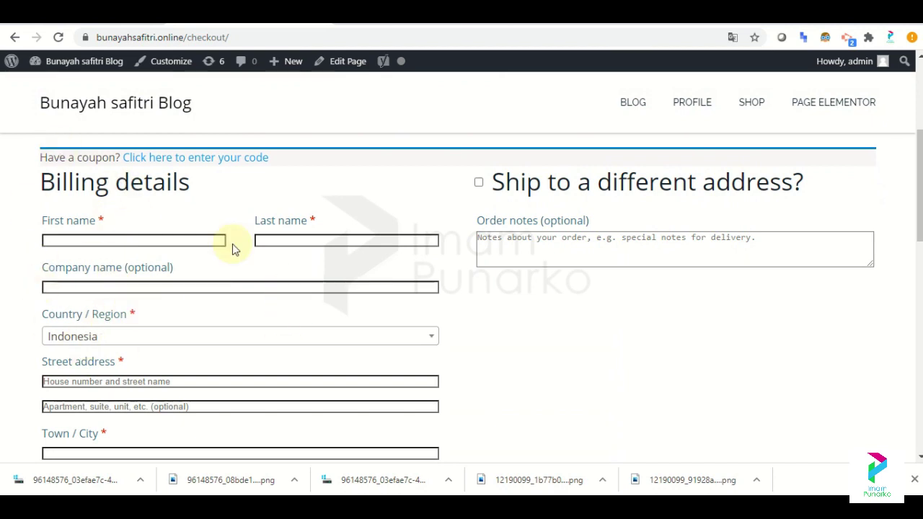
{"action": "scroll", "coordinate": [461, 289], "scroll_direction": "down", "scroll_amount": 5}
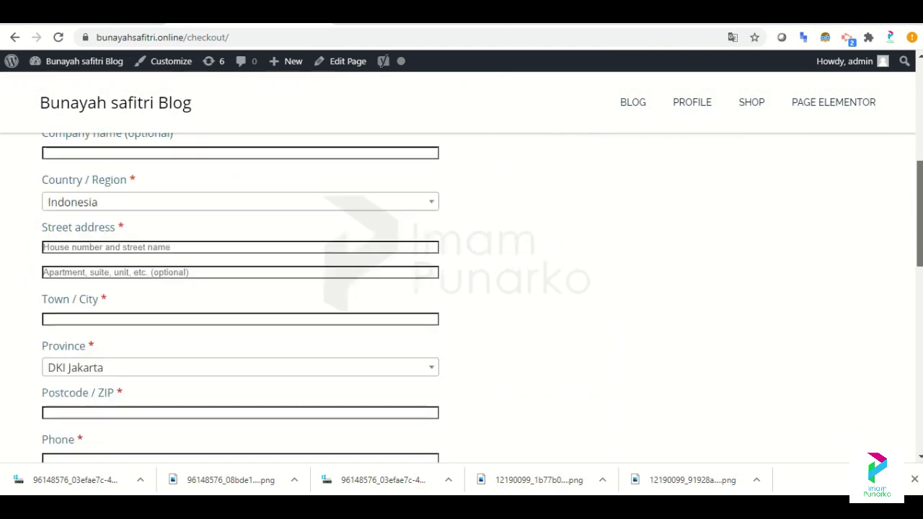
{"action": "scroll", "coordinate": [462, 298], "scroll_direction": "down", "scroll_amount": 2}
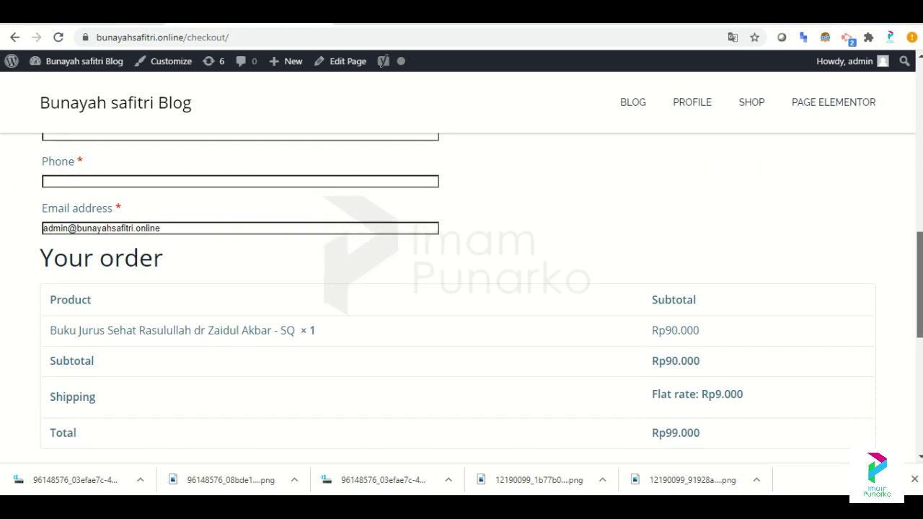
{"action": "scroll", "coordinate": [462, 298], "scroll_direction": "down", "scroll_amount": 5}
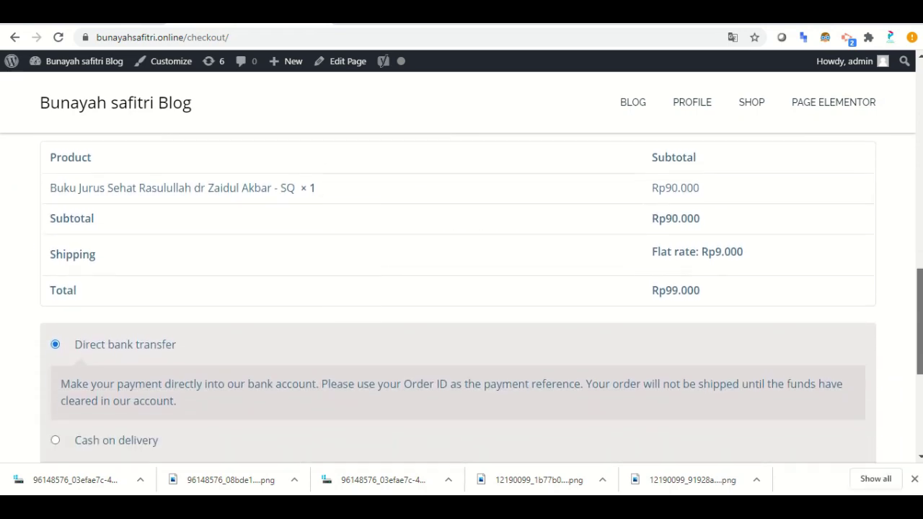
{"action": "key", "text": "Home"}
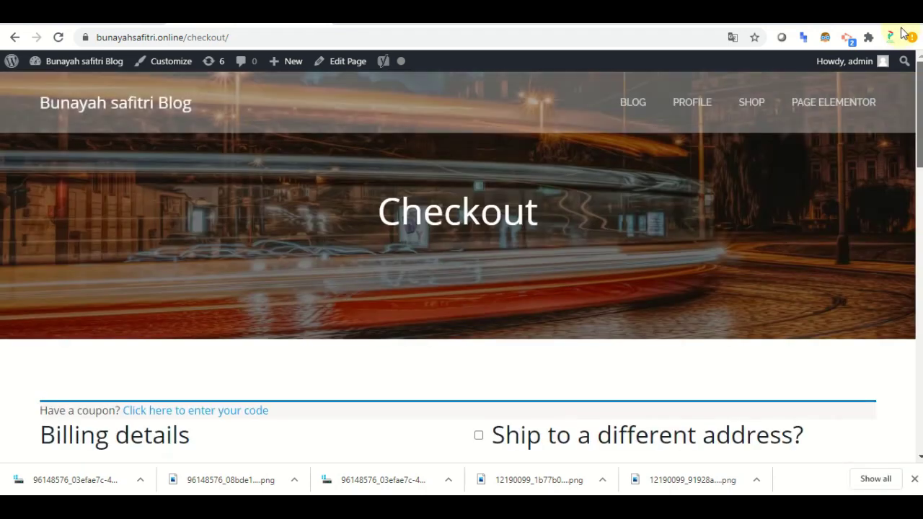